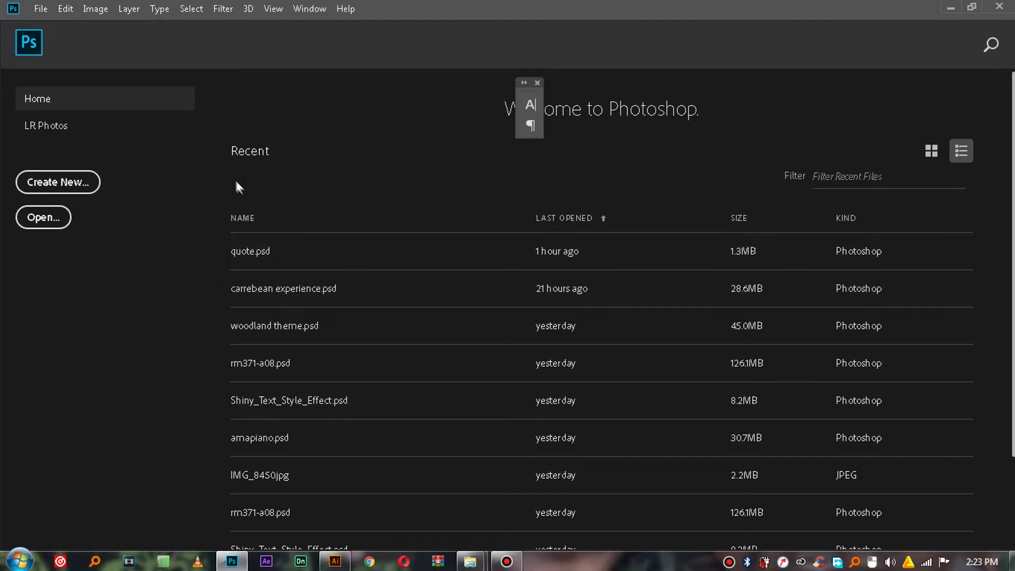
Create a 1080 × 1080 px RGB document at 300 pixels/inch with a white background and close the floating character panel
left_click(55, 186)
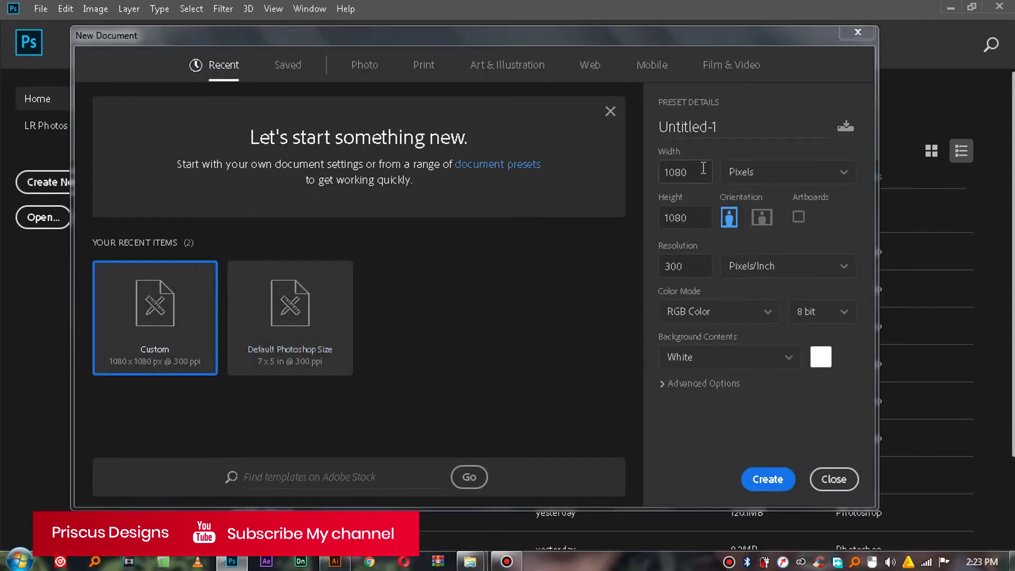
double_click(685, 174)
double_click(698, 222)
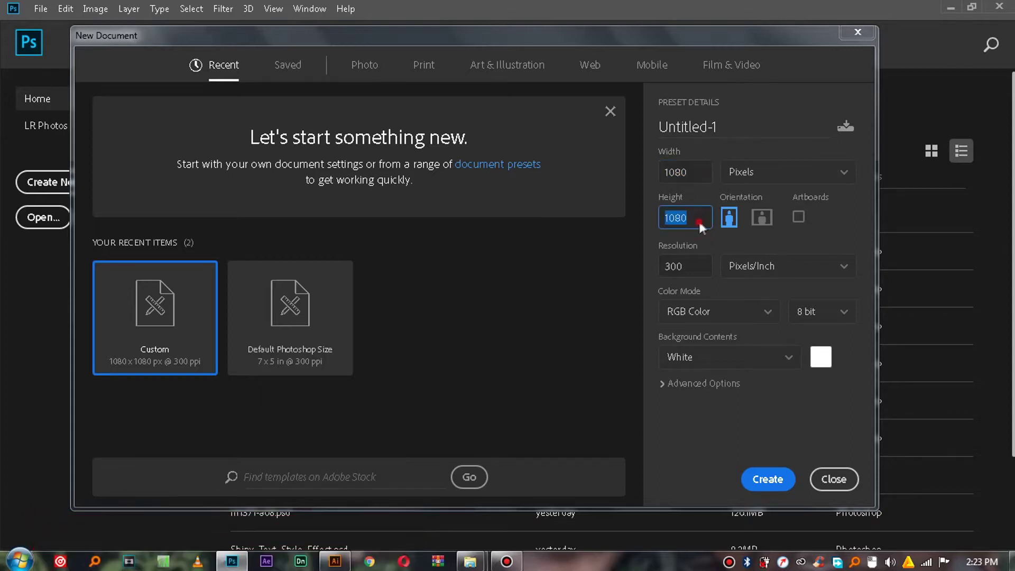
double_click(691, 266)
left_click(697, 267)
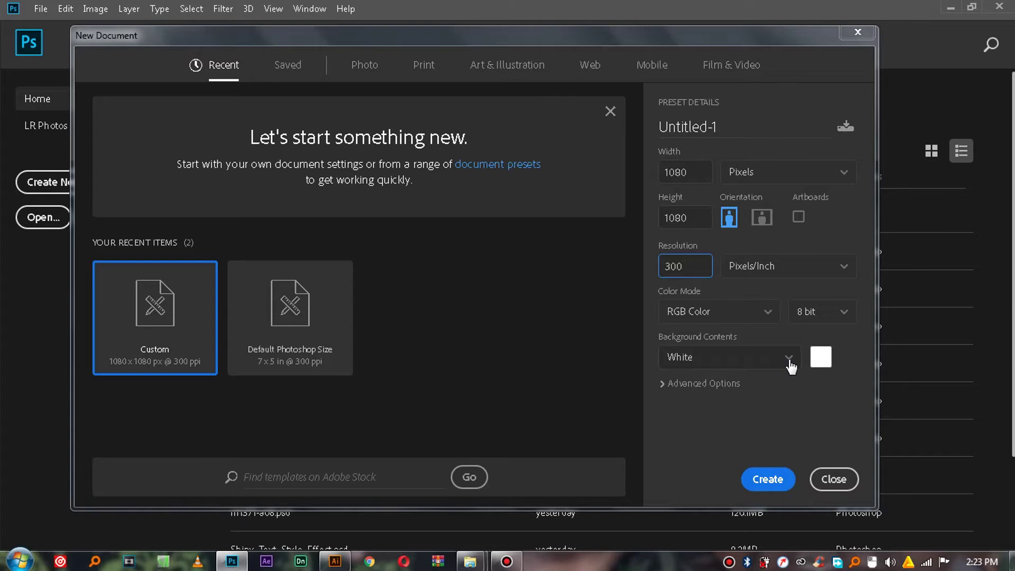
double_click(692, 265)
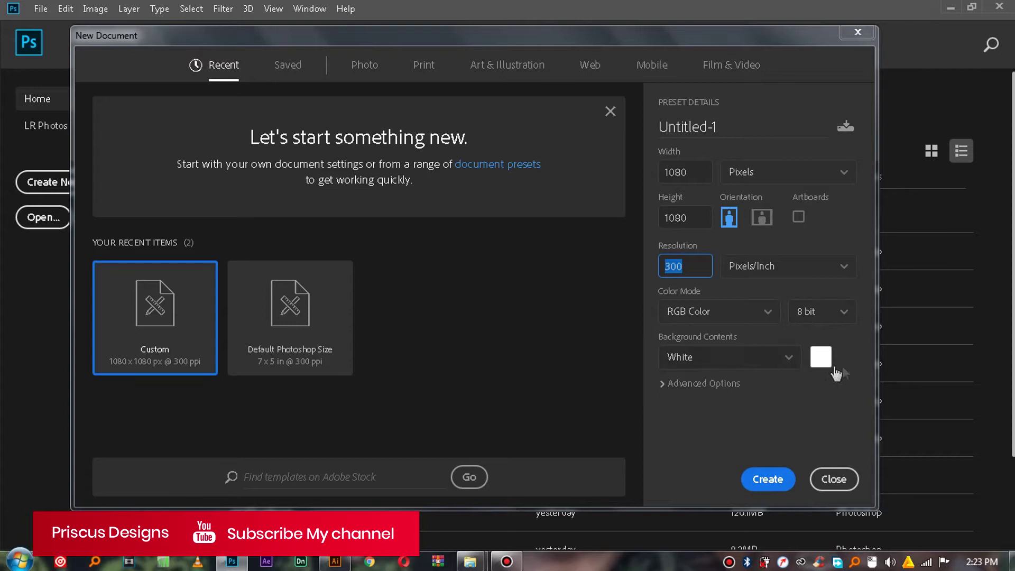
left_click(768, 479)
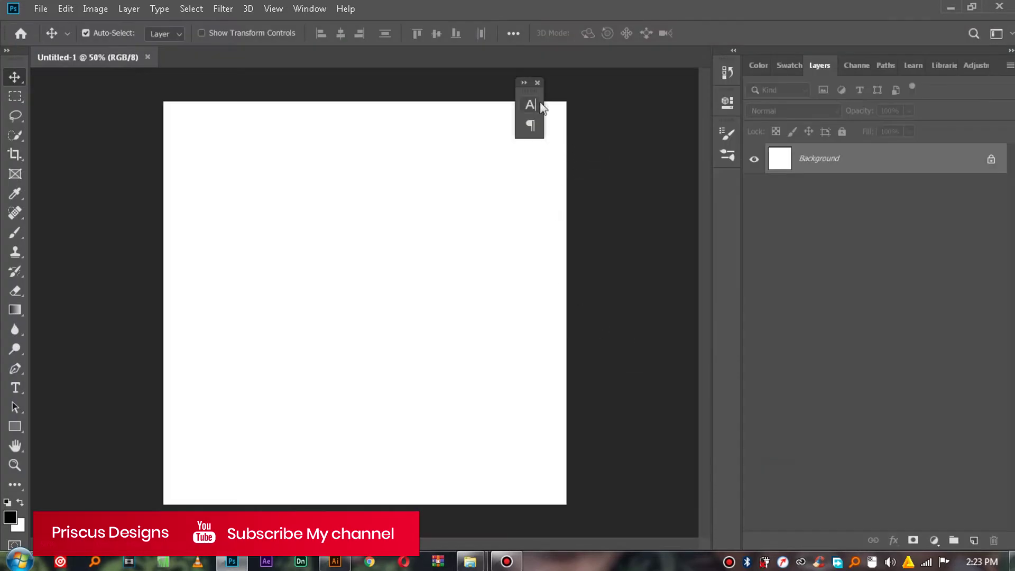
left_click(537, 82)
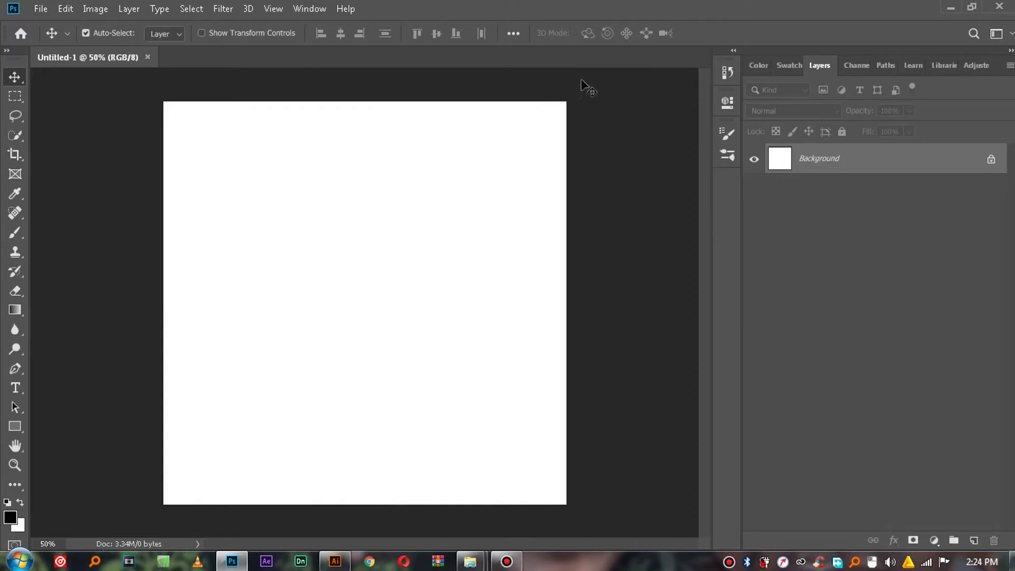
Place the dark leaves image "Download wallpaper 1440x2560 leaves" from the CREATIVE ARENA folder into the new document
mouse_move(470, 562)
left_click(503, 507)
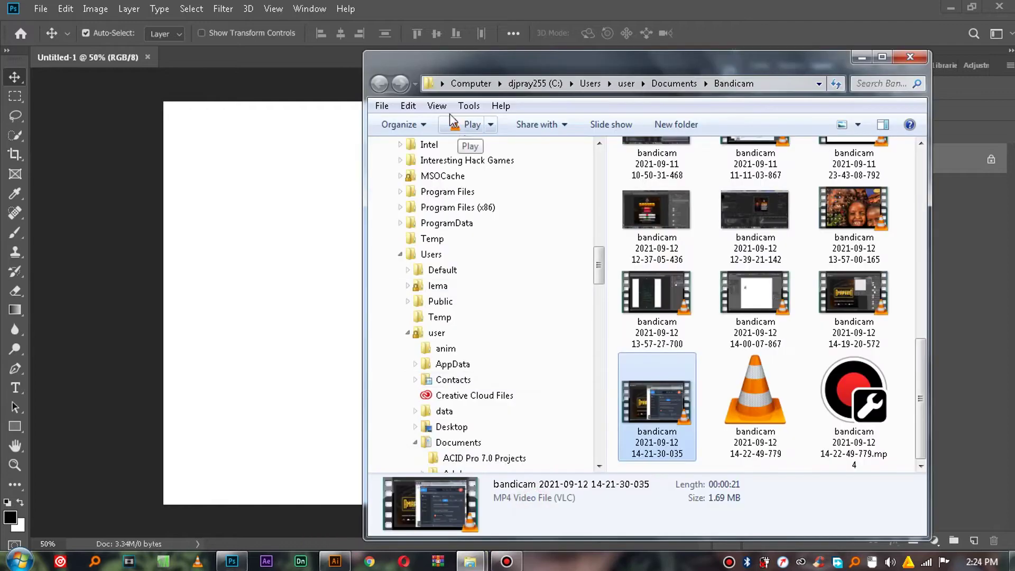
left_click(907, 57)
left_click(470, 561)
left_click(13, 28)
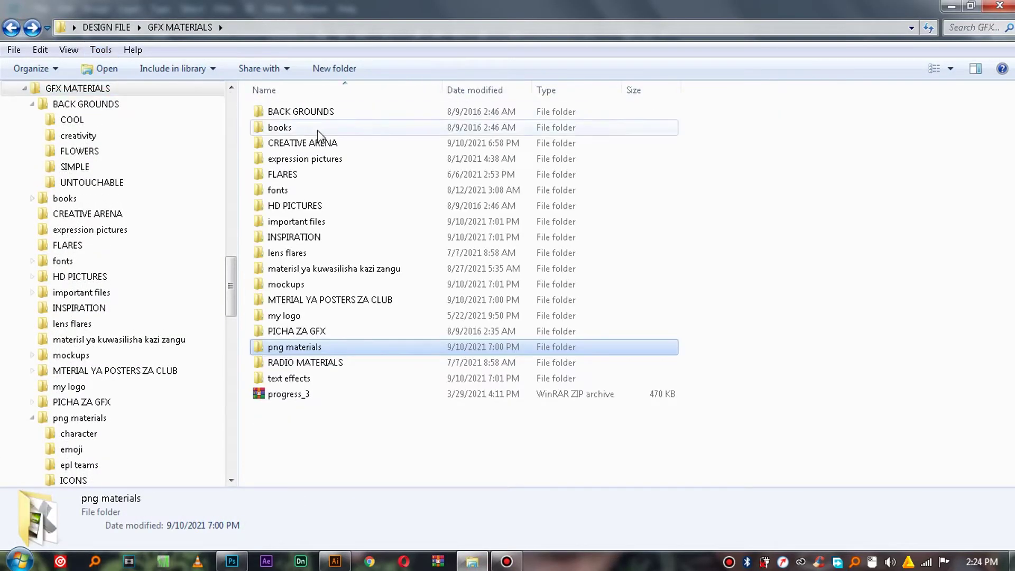
double_click(311, 141)
left_click(469, 237)
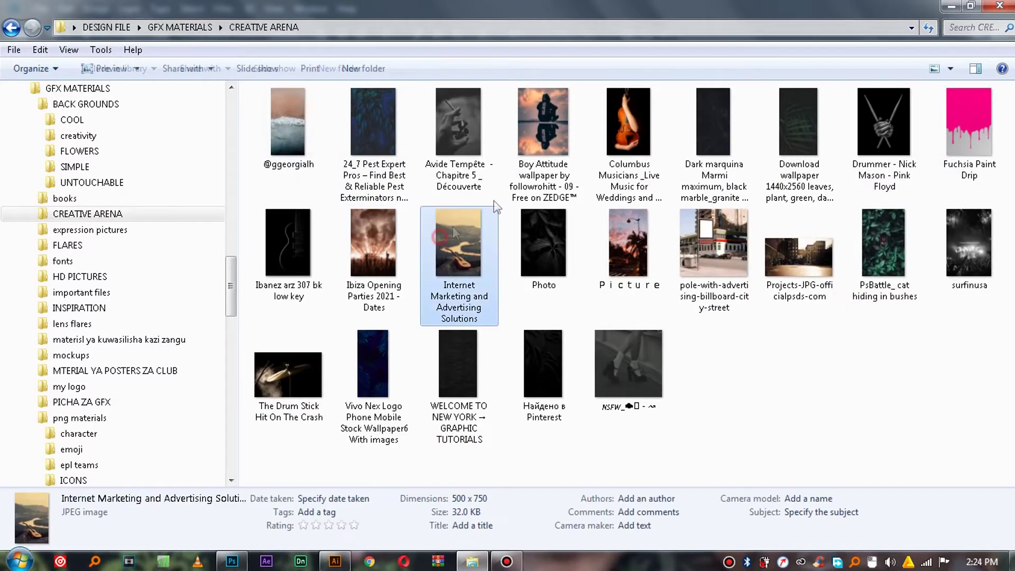
left_click(601, 355)
left_click_drag(793, 129, 322, 365)
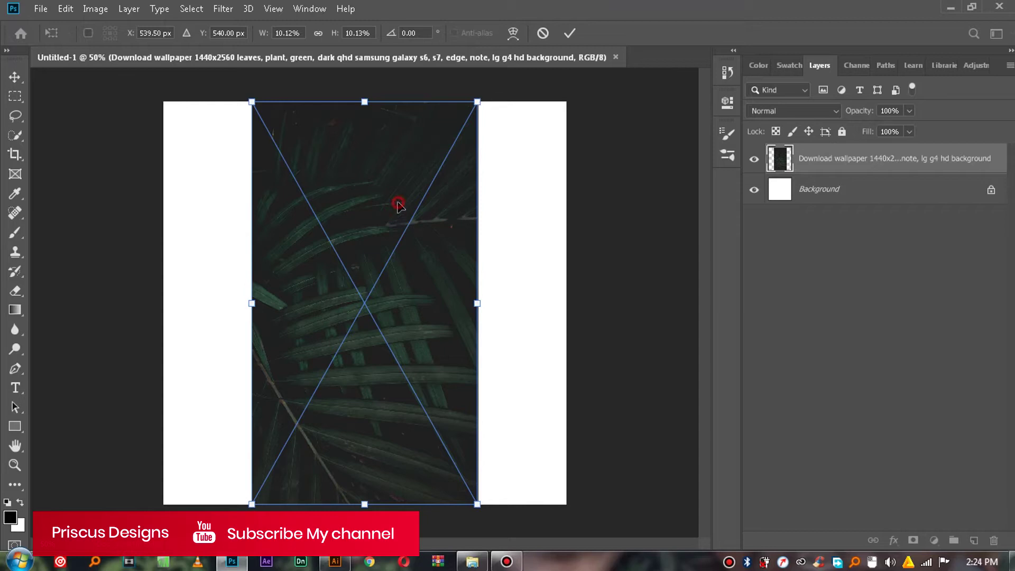
Scale the placed leaves image proportionally from its centre to about 18.5% so it covers the whole canvas
scroll(397, 205, "down", 2)
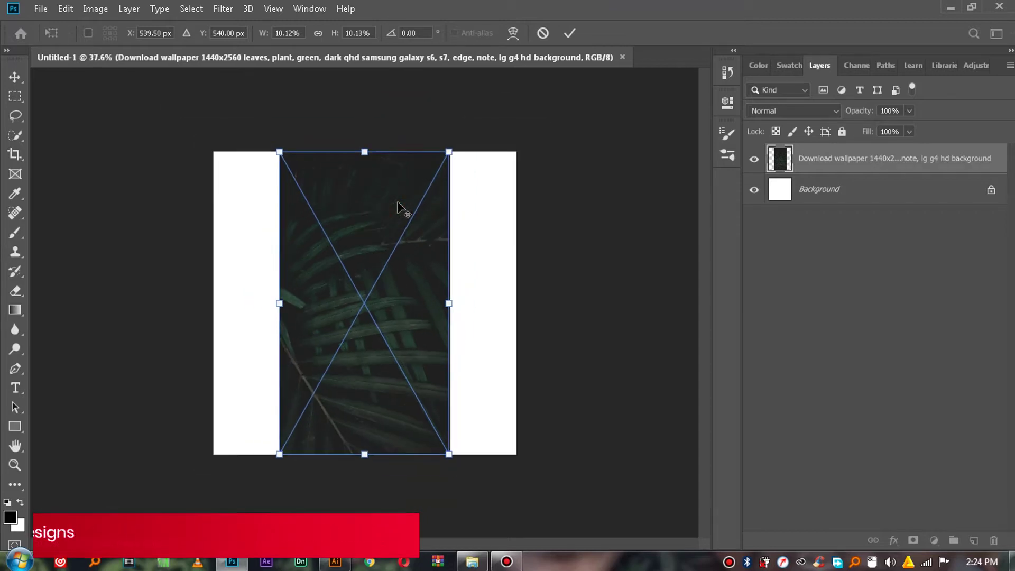
scroll(402, 206, "down", 1)
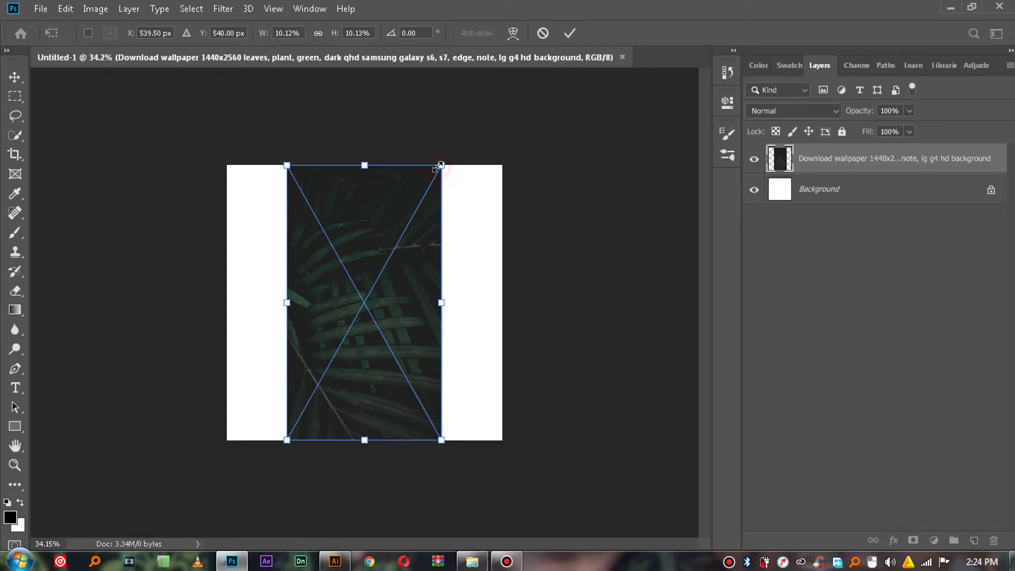
left_click_drag(444, 163, 568, 83)
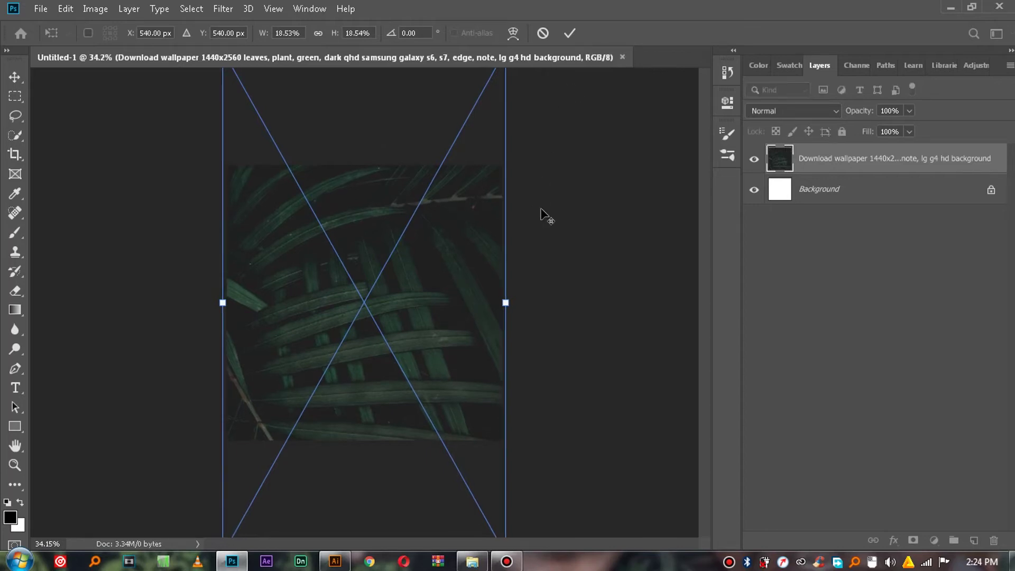
left_click(570, 39)
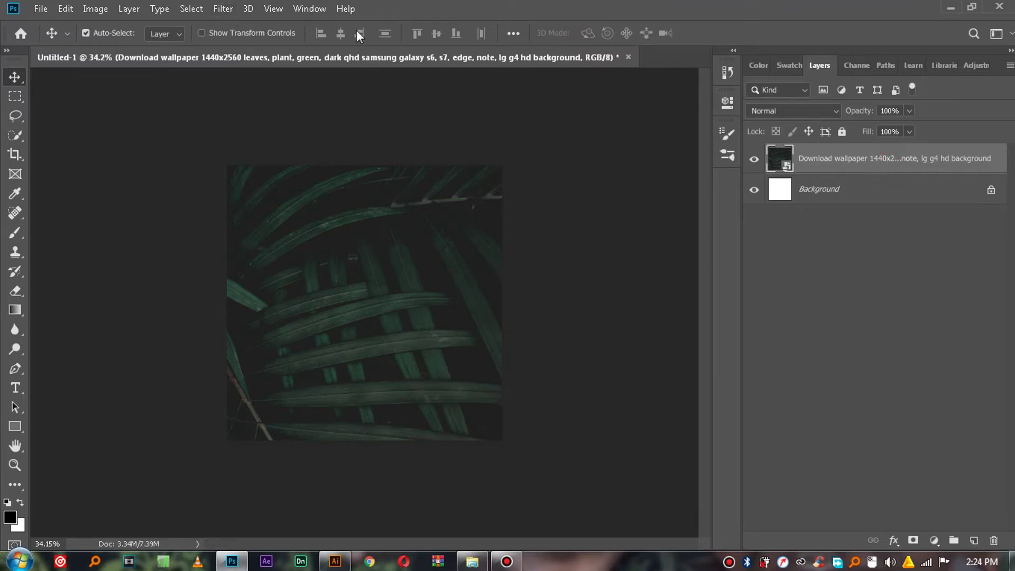
left_click(223, 8)
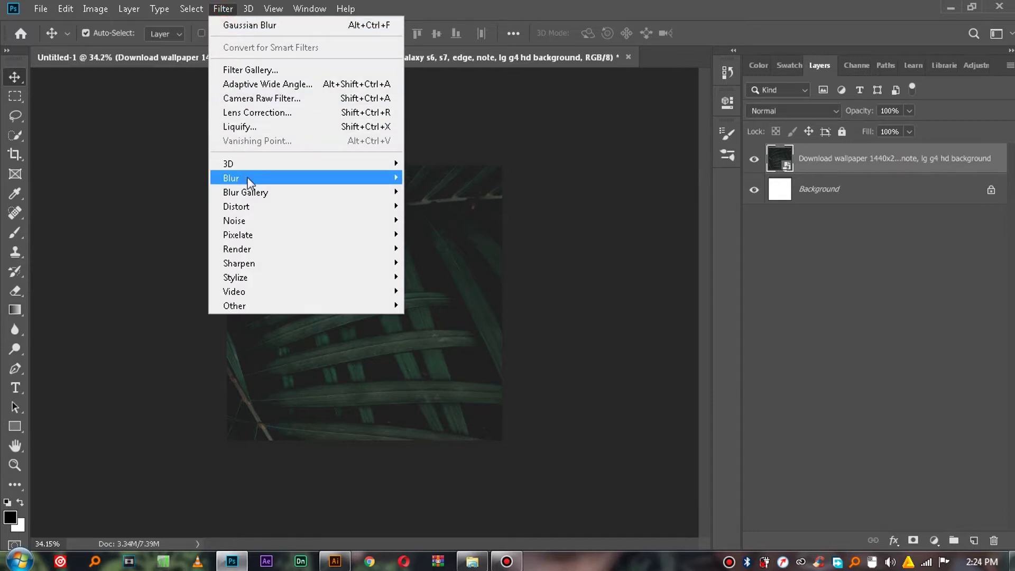
mouse_move(249, 178)
left_click(455, 235)
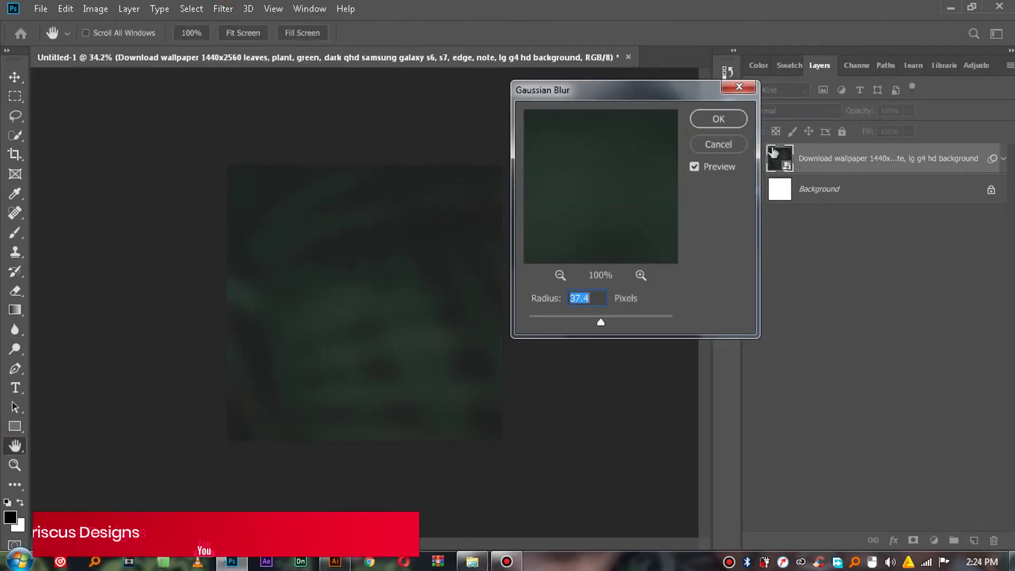
key("Escape")
Desaturate and darken the leaves with the Camera Raw Filter: Saturation -100, Vibrance +14, Dehaze +9, Blacks -18, Whites -16
left_click(223, 16)
left_click(258, 100)
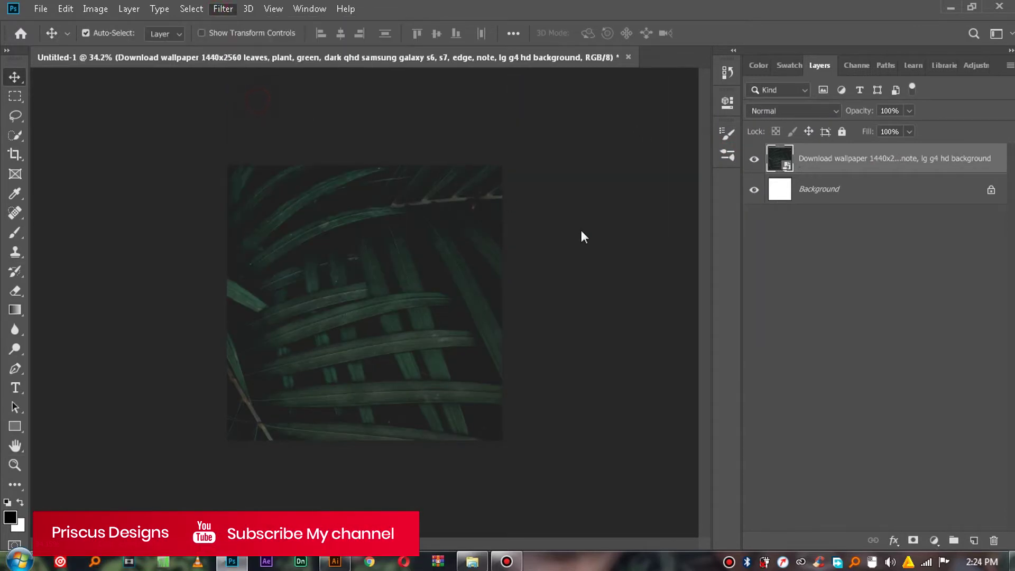
scroll(987, 496, "down", 2)
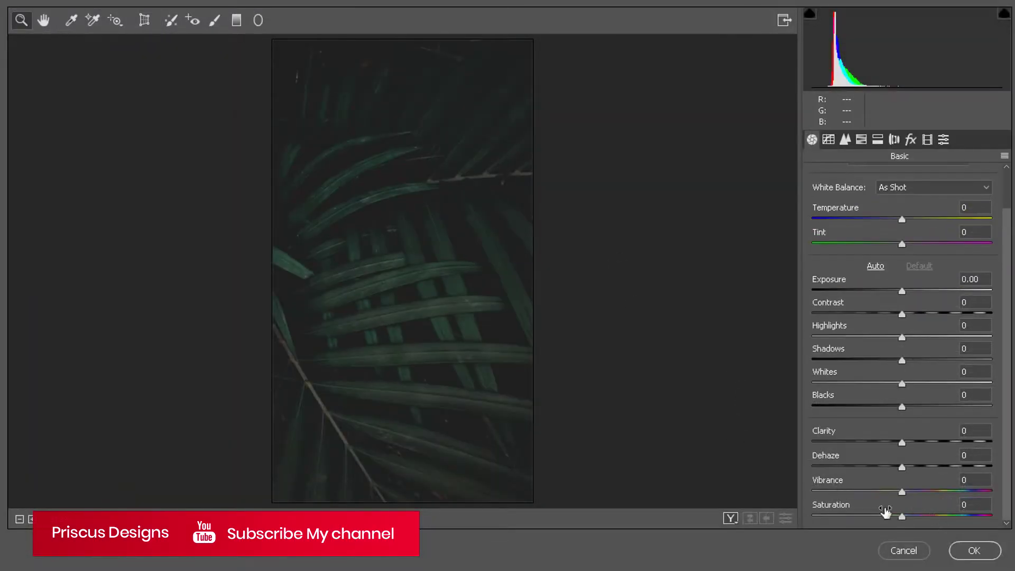
left_click_drag(903, 518, 812, 517)
left_click_drag(902, 491, 911, 468)
left_click_drag(902, 407, 889, 384)
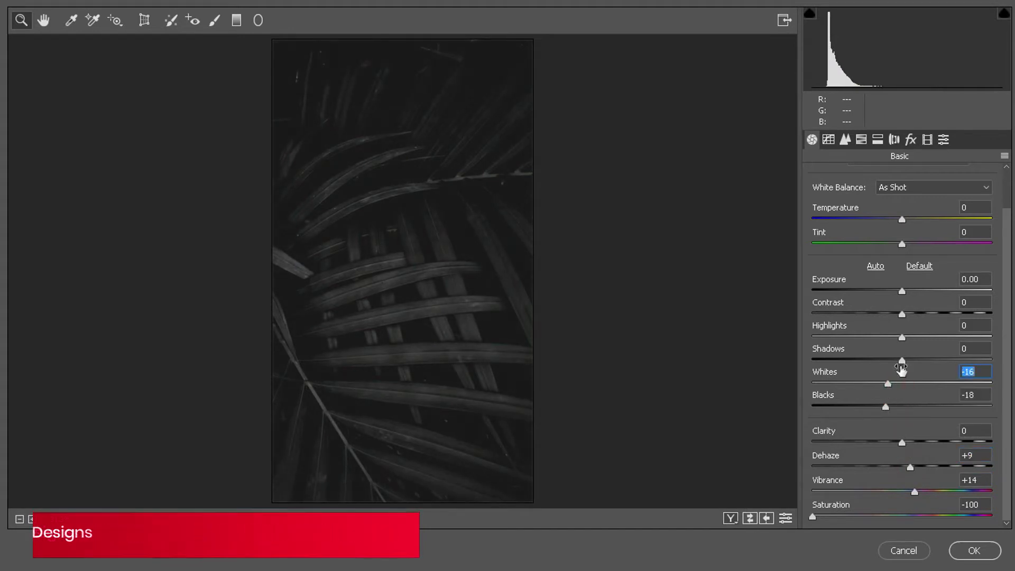
left_click(899, 360)
Lower the shadows on the RGB tone curve from input 32 to output 26, apply Camera Raw, and collapse the smart filters
left_click(828, 139)
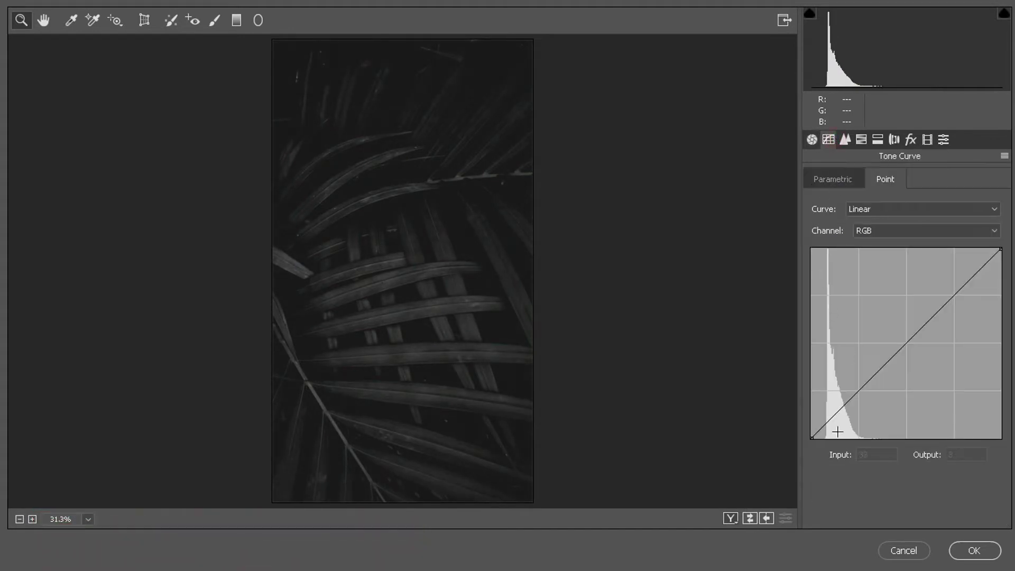
left_click_drag(829, 419, 833, 418)
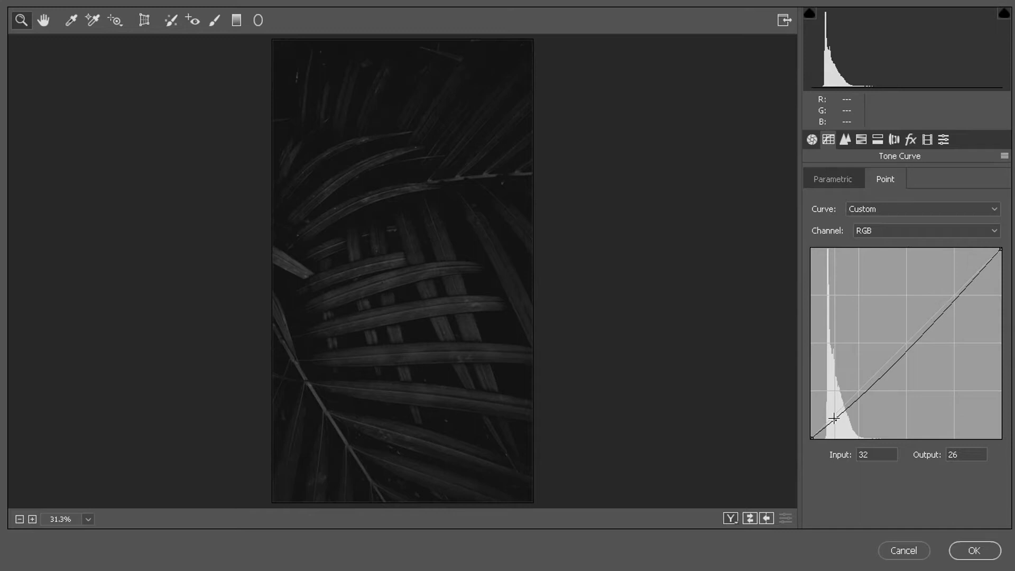
left_click(984, 555)
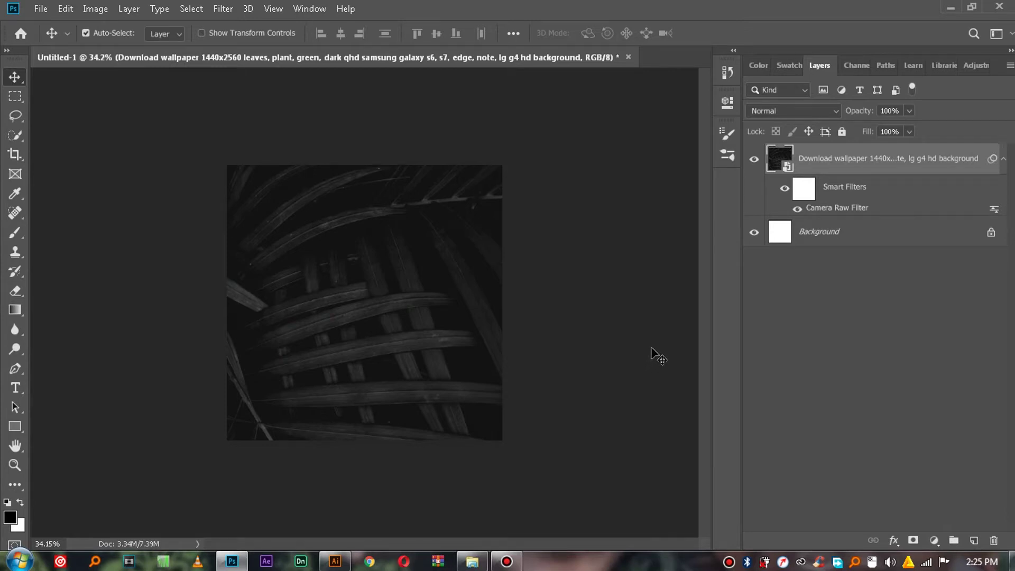
left_click(1003, 160)
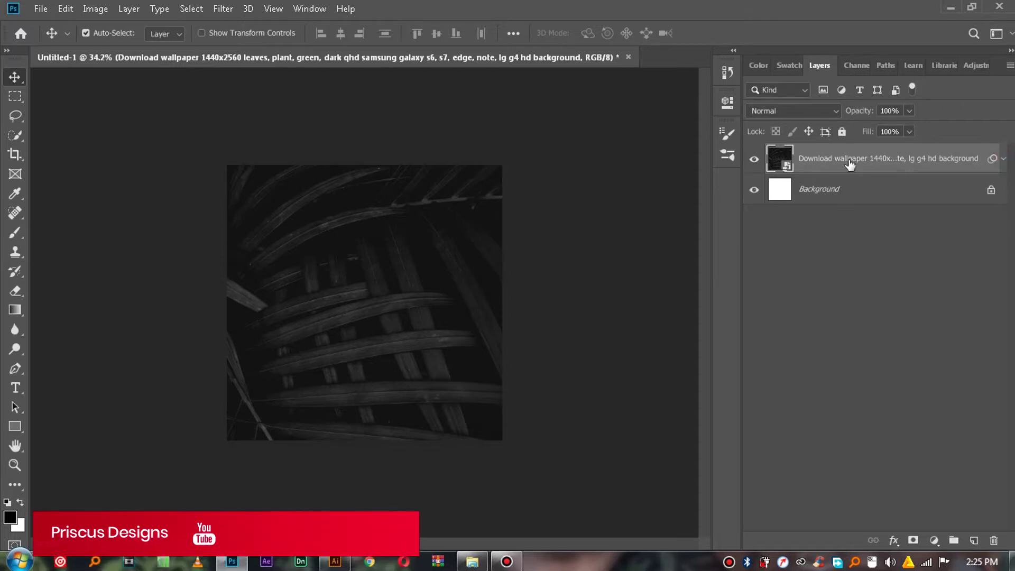
Apply a Motion Blur to the leaves layer with an angle of 0° and a distance of 35 pixels
left_click(223, 9)
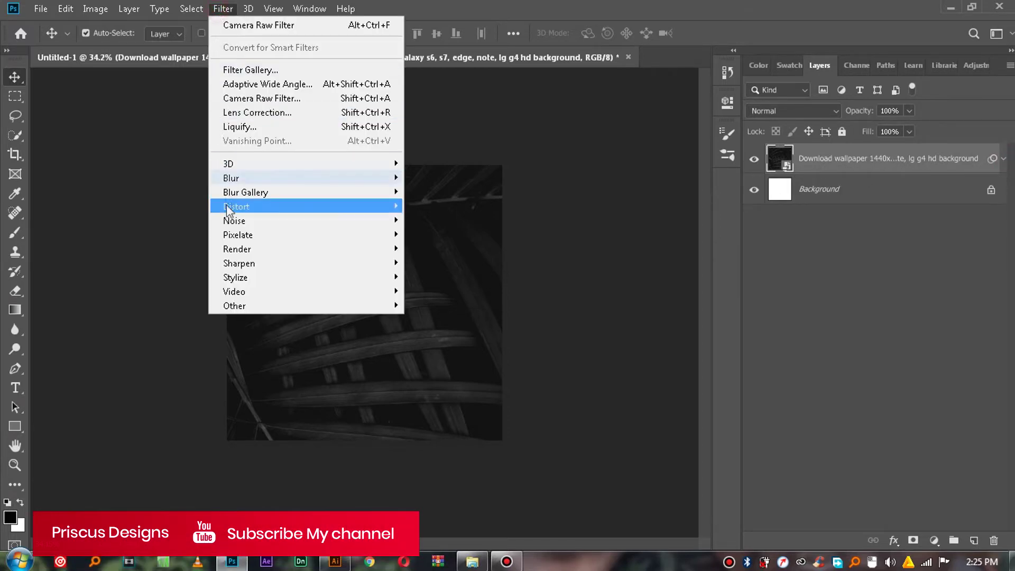
left_click(893, 172)
left_click_drag(893, 172, 878, 170)
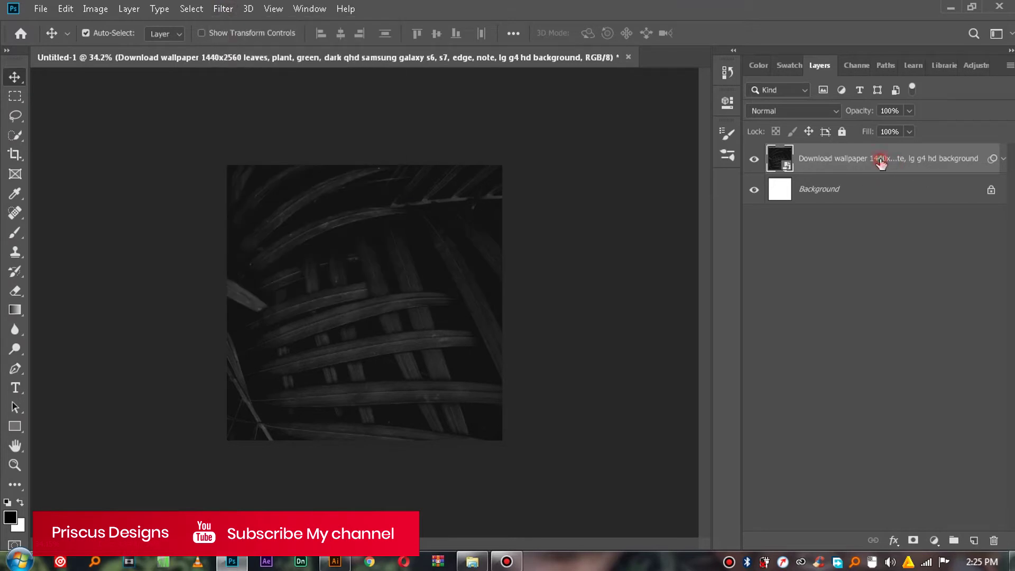
left_click(222, 9)
mouse_move(232, 179)
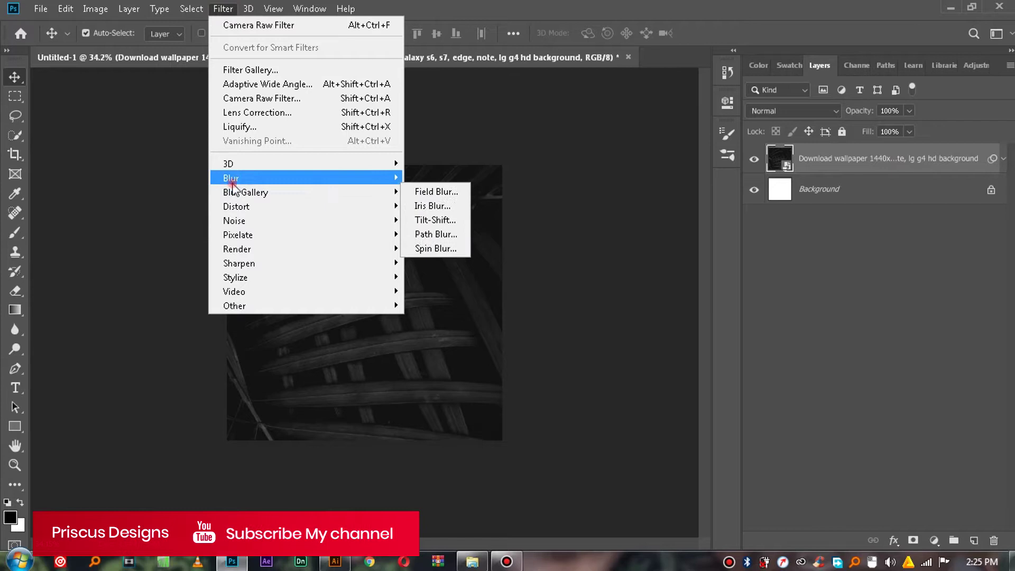
left_click(434, 262)
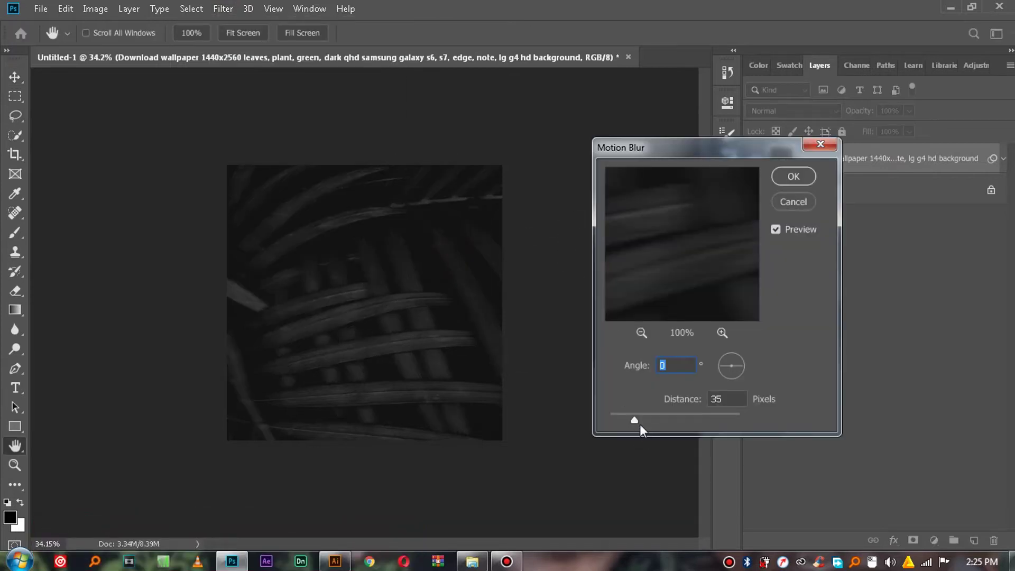
left_click(793, 176)
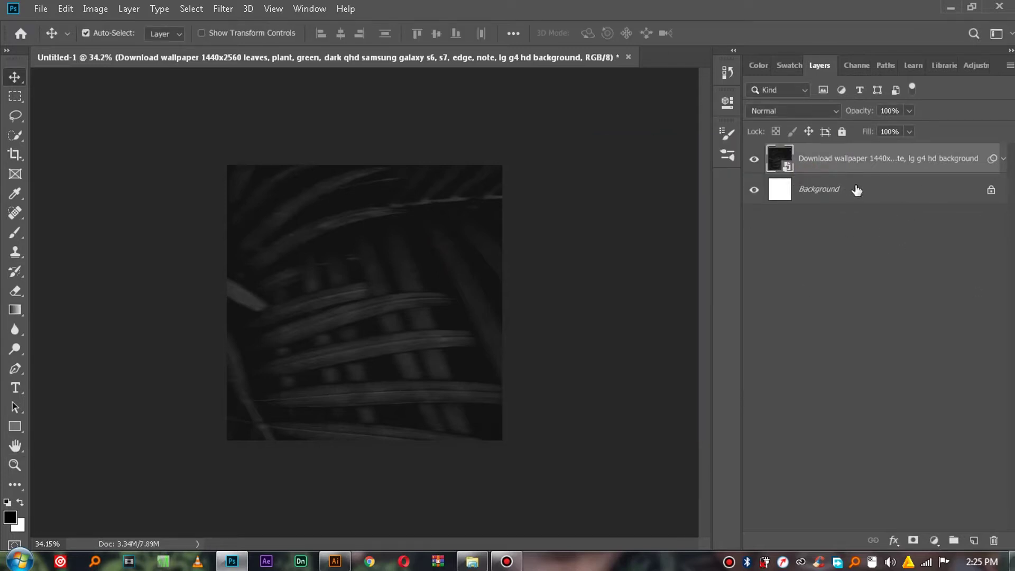
left_click(15, 465)
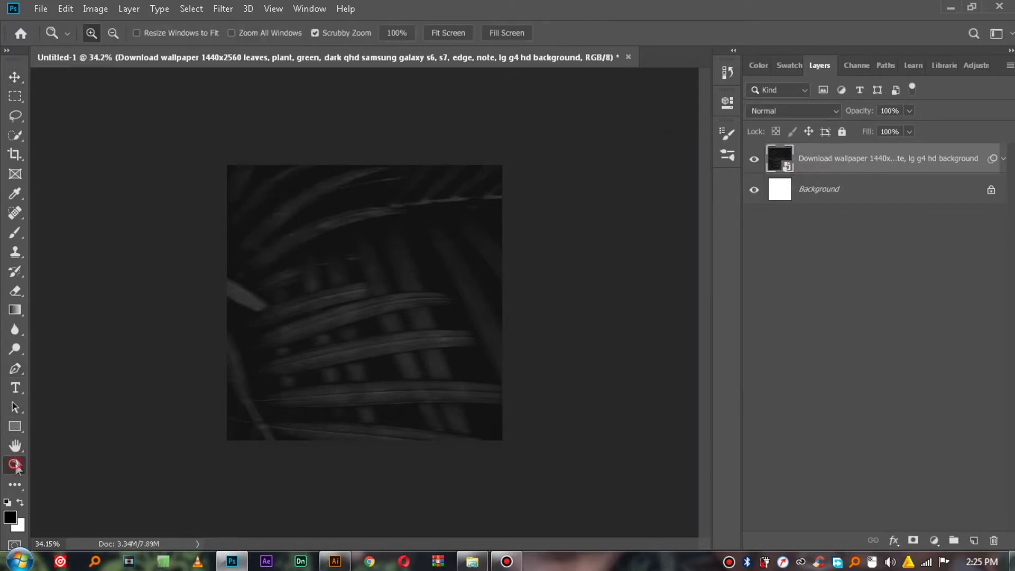
left_click(409, 220)
left_click(114, 33)
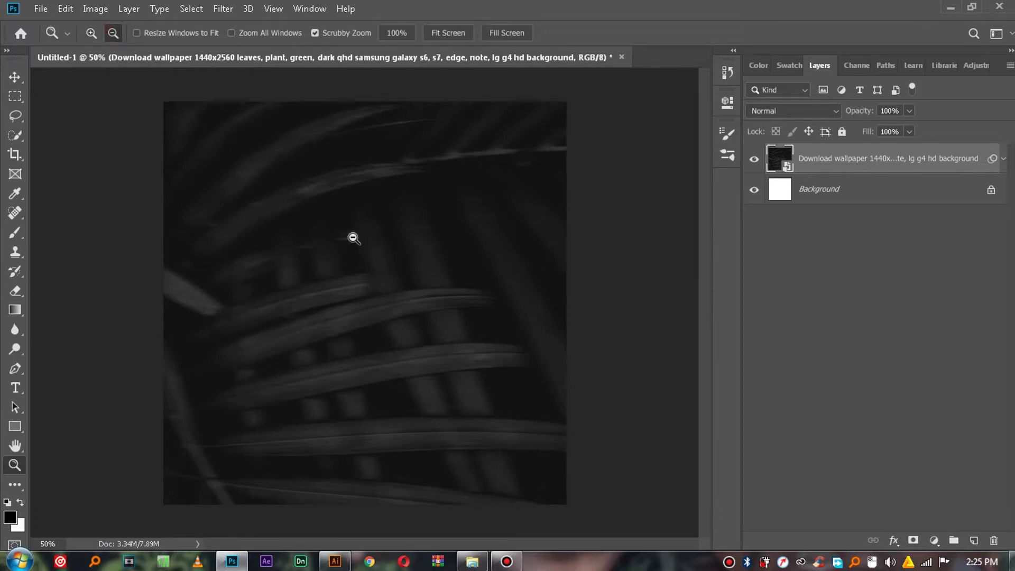
left_click(12, 78)
left_click(337, 181)
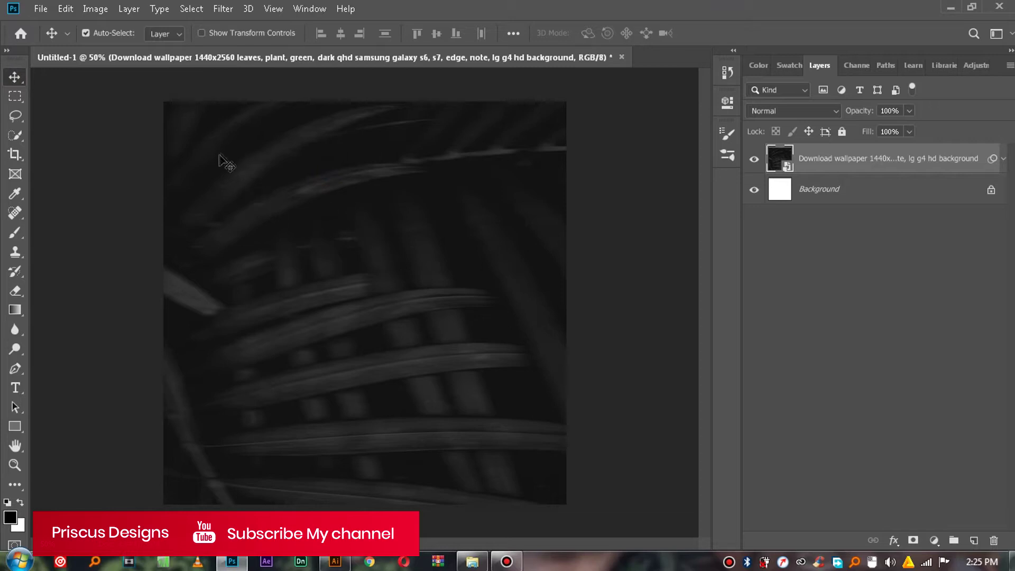
Switch to Illustrator and delete the tapered black stroke from the artboard
left_click(335, 562)
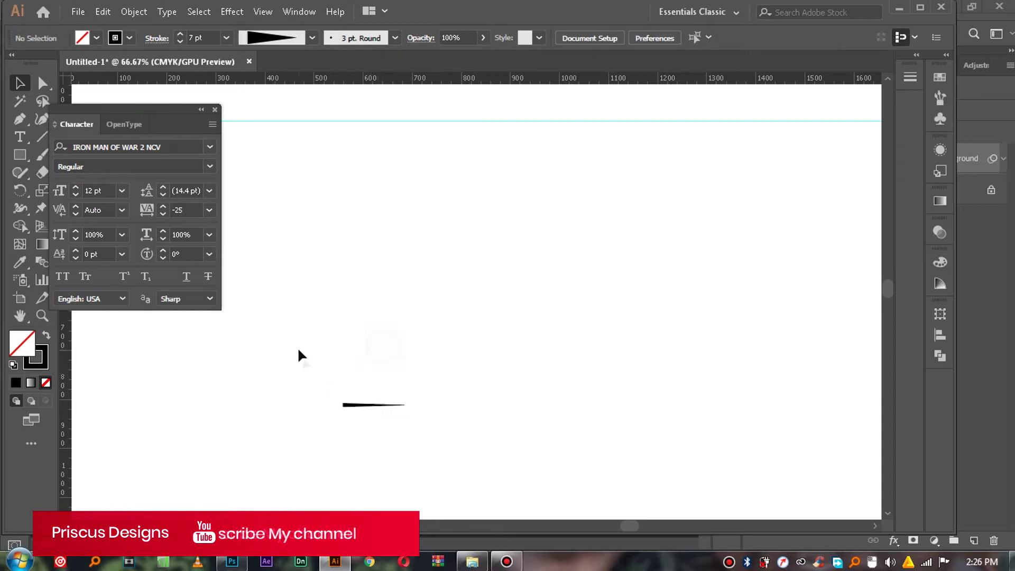
left_click_drag(297, 353, 458, 444)
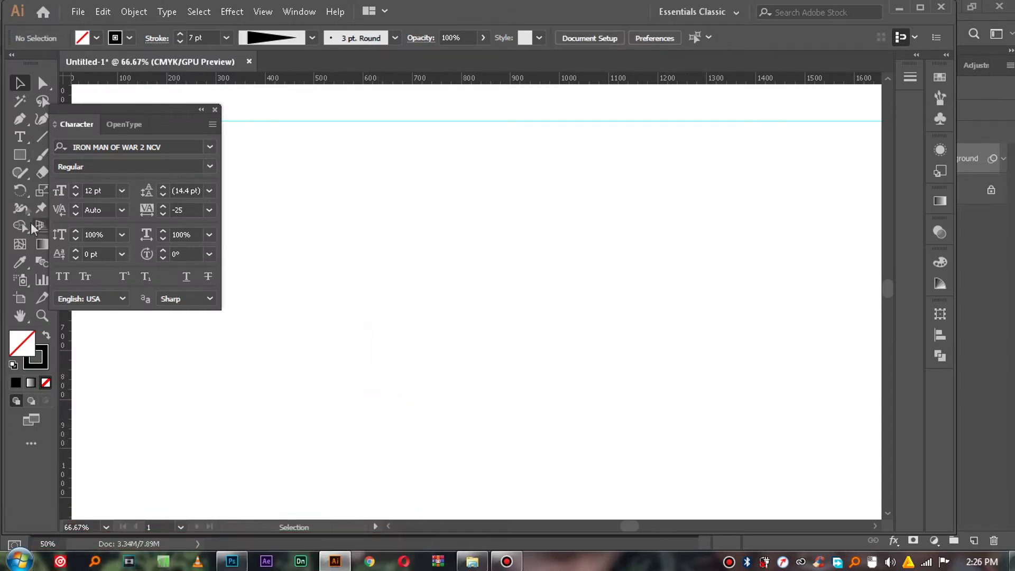
Place LOREM IPSUM placeholder text in the IRON MAN OF WAR 2 NCV font and scale it to about 183 pt
left_click(20, 137)
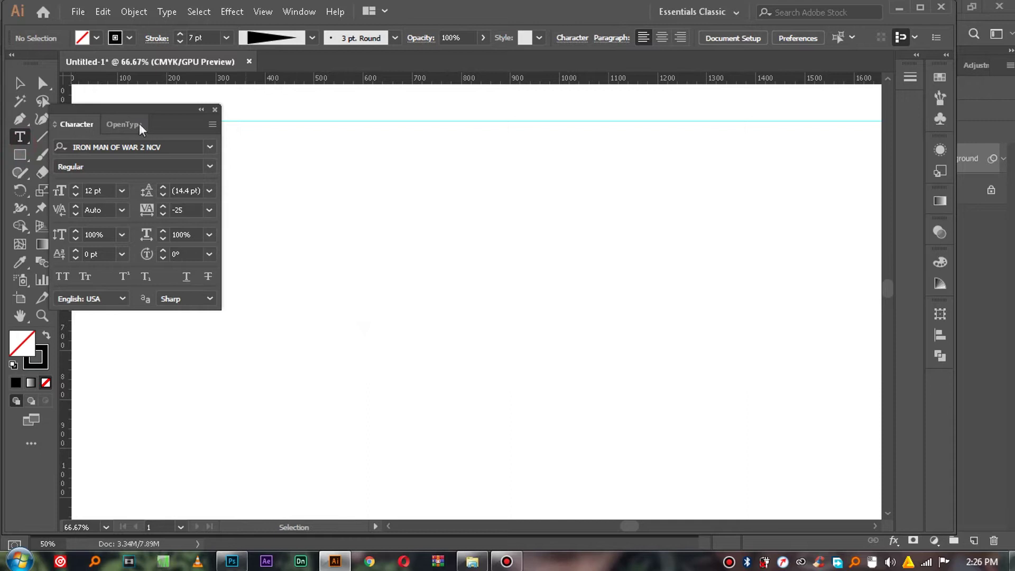
left_click_drag(111, 112, 125, 95)
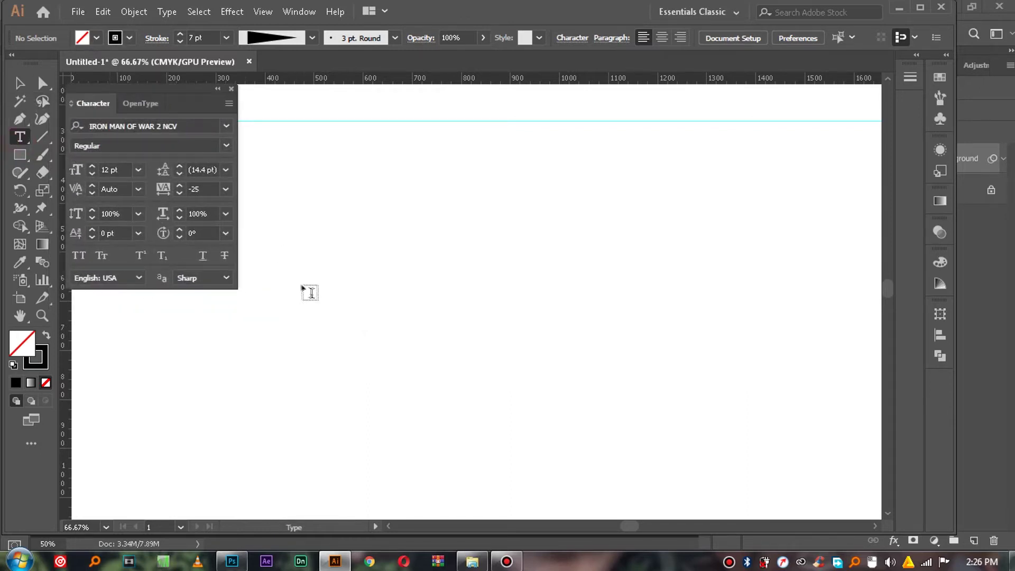
left_click(306, 283)
key("Escape")
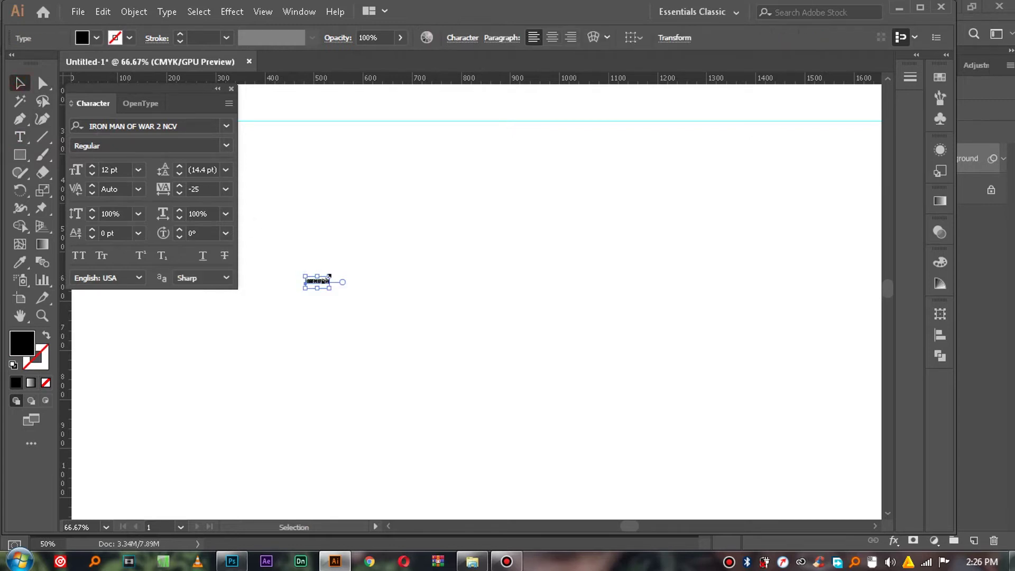
left_click_drag(331, 274, 668, 146)
left_click_drag(530, 192, 546, 277)
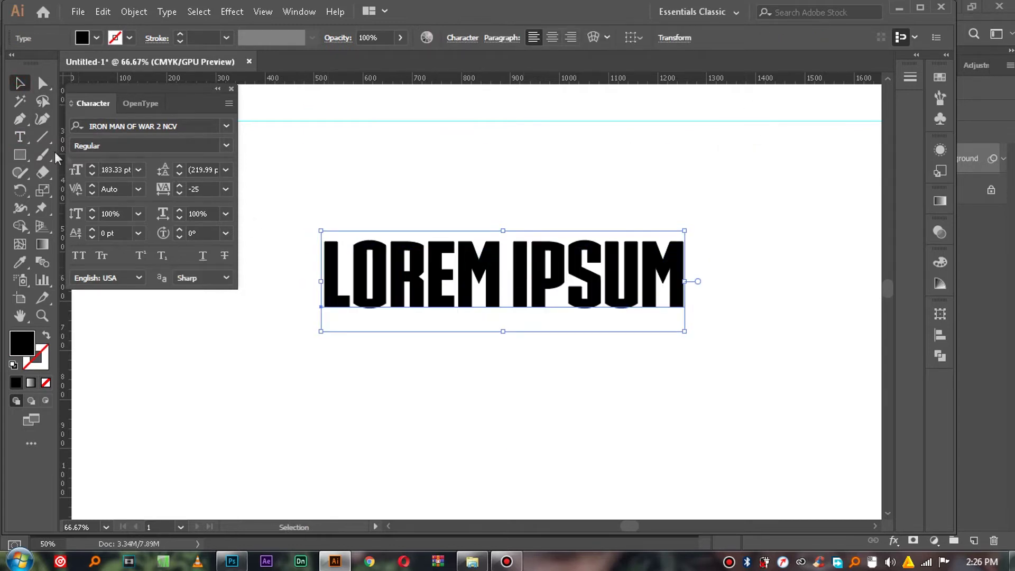
Enlarge the LOREM IPSUM text to about 237.5 pt and reposition it near the middle of the view
left_click(172, 127)
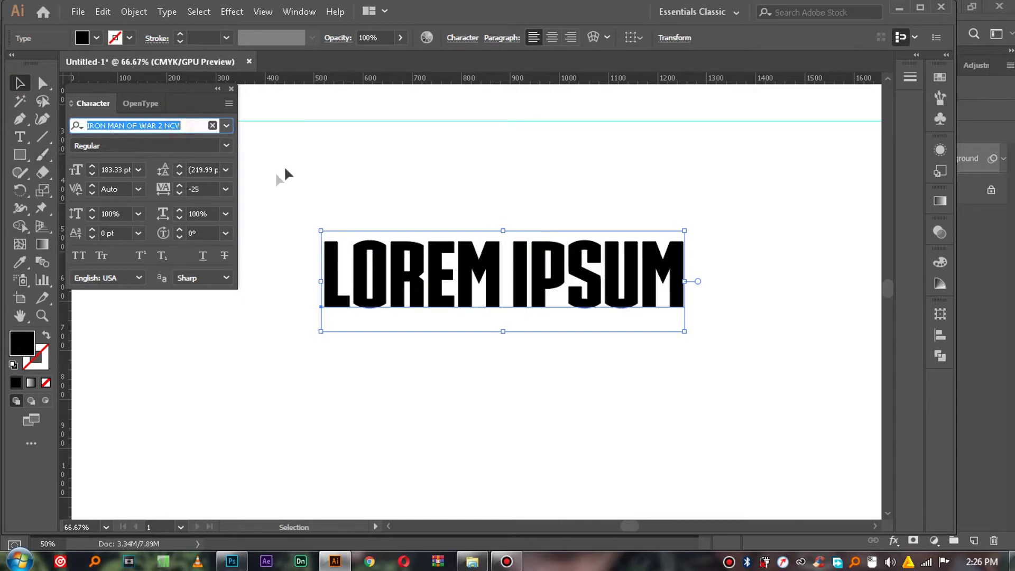
left_click(374, 147)
left_click(414, 248)
left_click_drag(684, 231, 725, 207)
left_click_drag(755, 193, 655, 205)
key("ctrl+z")
key("ctrl+z")
key("ctrl+z")
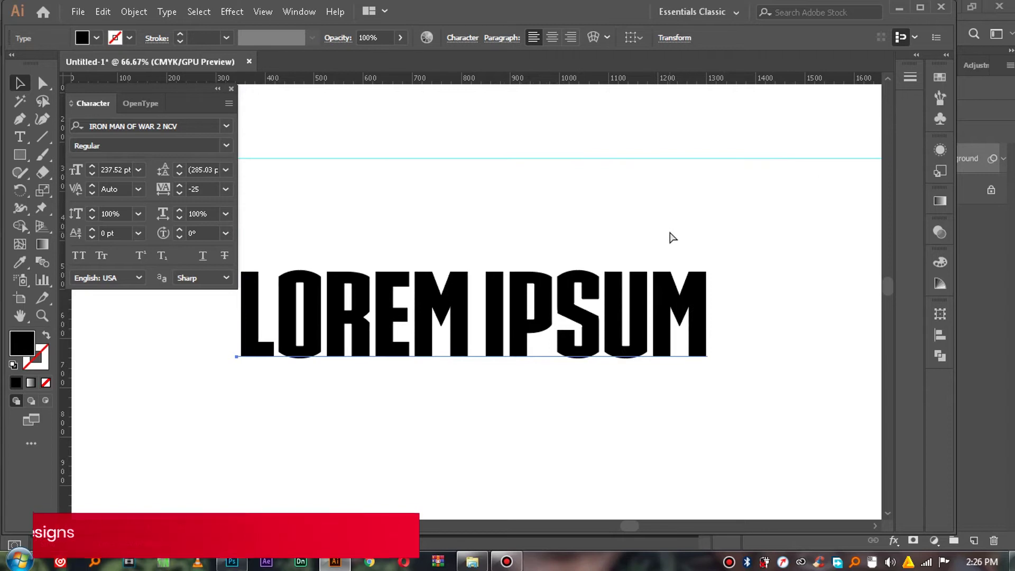
key("ctrl+z")
left_click_drag(658, 306, 592, 318)
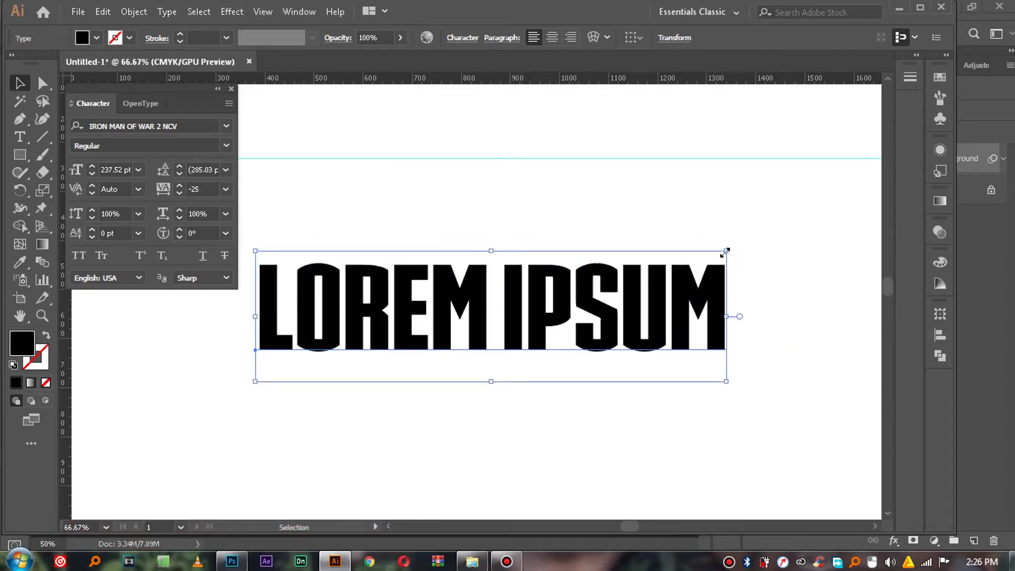
Replace the placeholder text with AMAPIANO and shift the word to the right
double_click(619, 317)
key("ctrl+a")
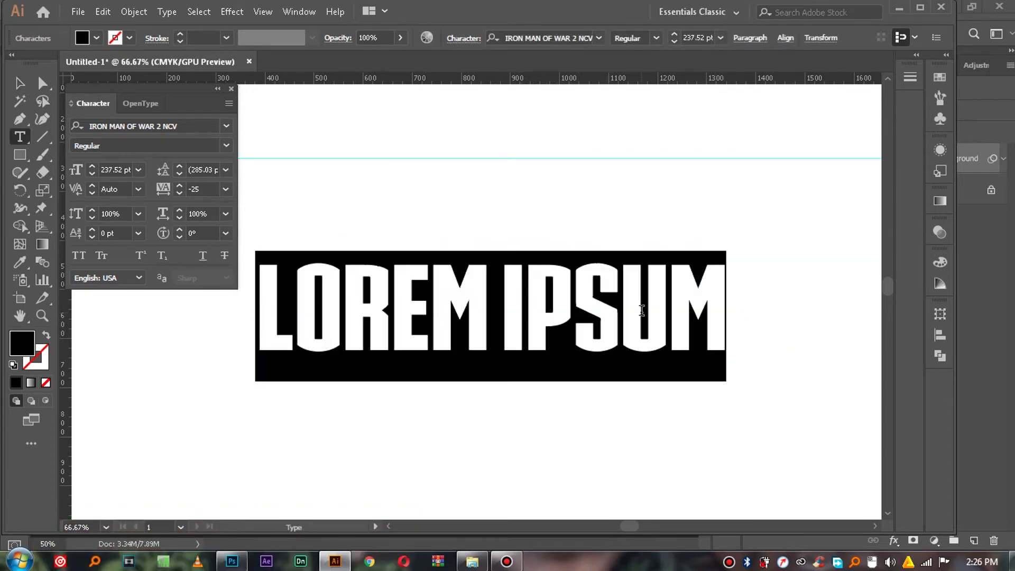
type("AMAP")
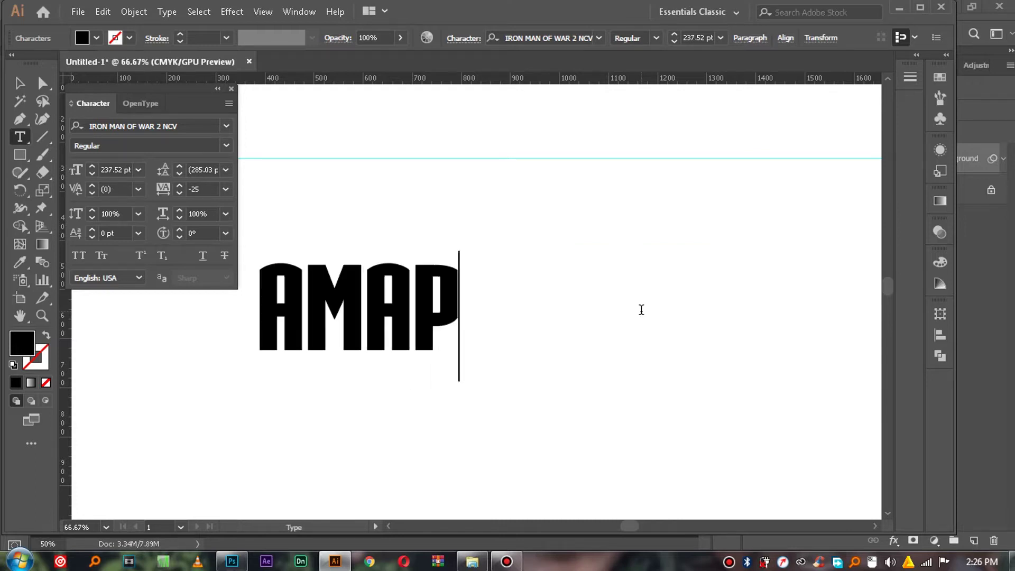
type("IANO")
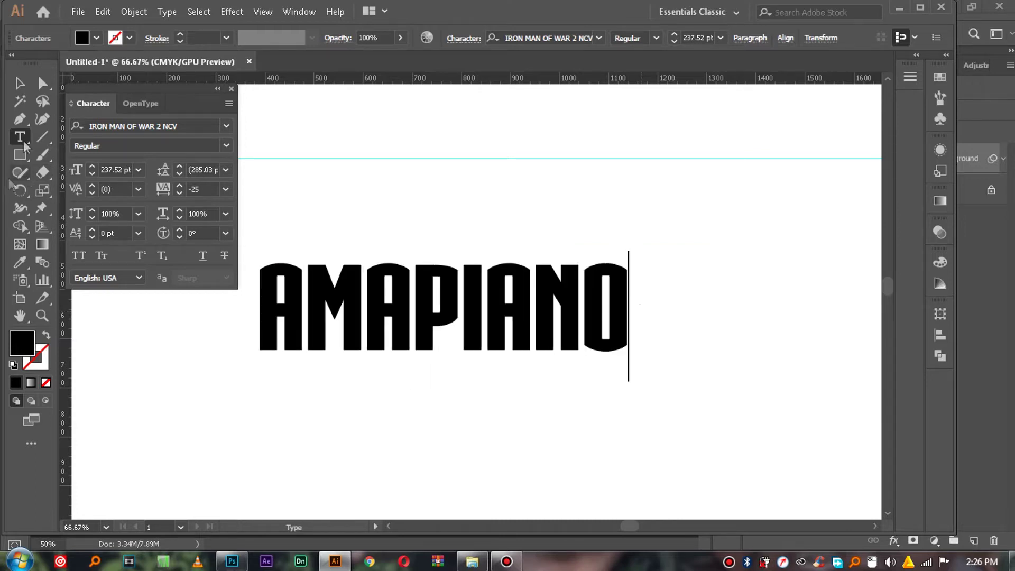
left_click(20, 83)
left_click_drag(450, 288, 510, 285)
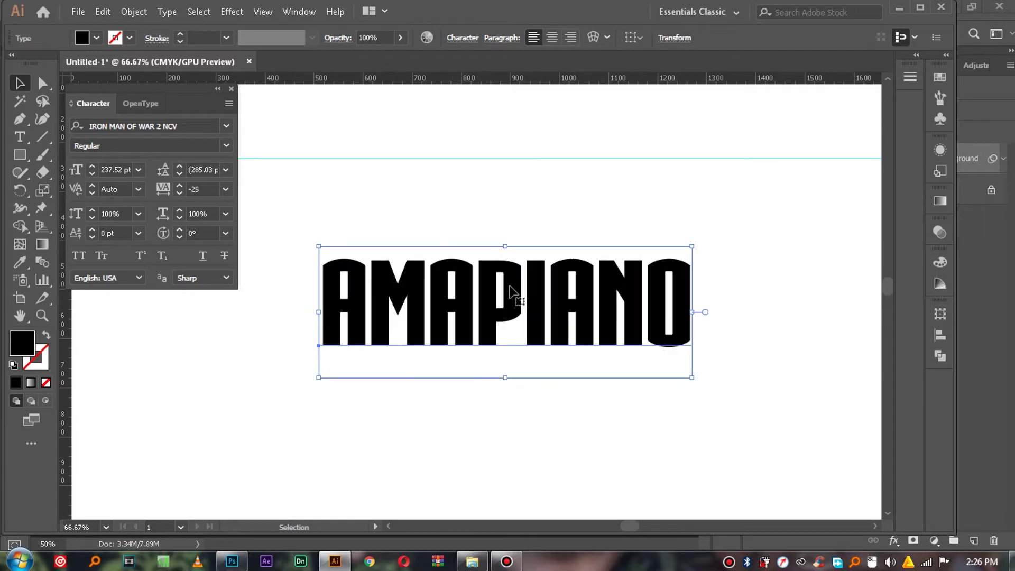
Try a tracking of 0 on the AMAPIANO text and return it to -25
left_click(226, 189)
left_click(244, 307)
left_click(226, 189)
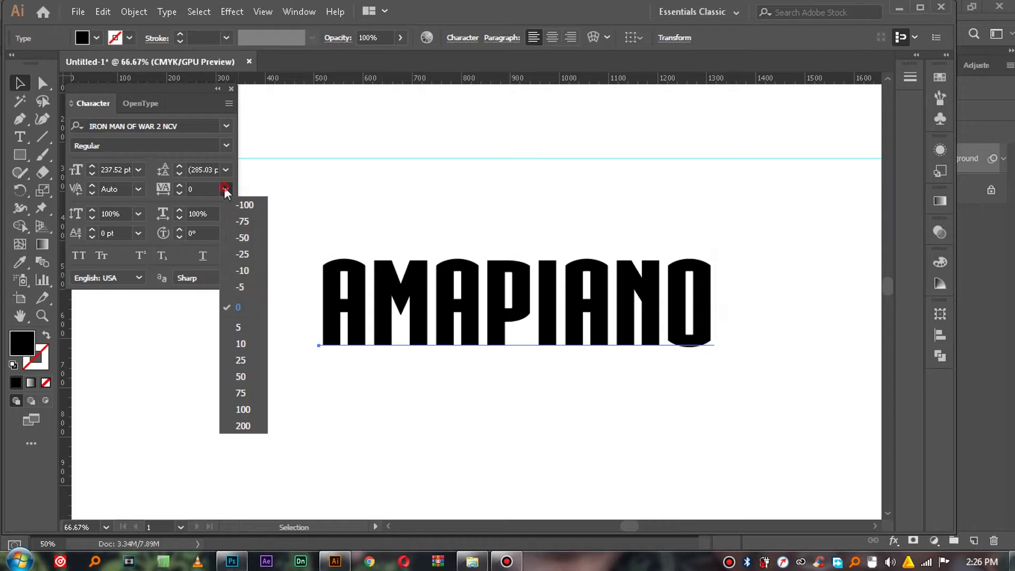
left_click(243, 255)
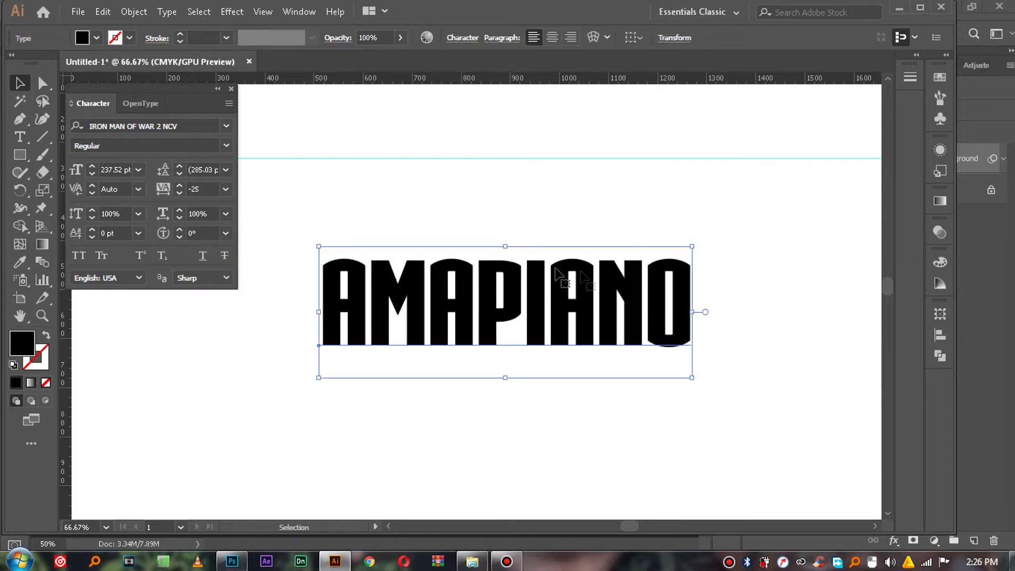
Expand the AMAPIANO text into outlines with both Object and Fill included
left_click(133, 12)
left_click(132, 14)
left_click(132, 12)
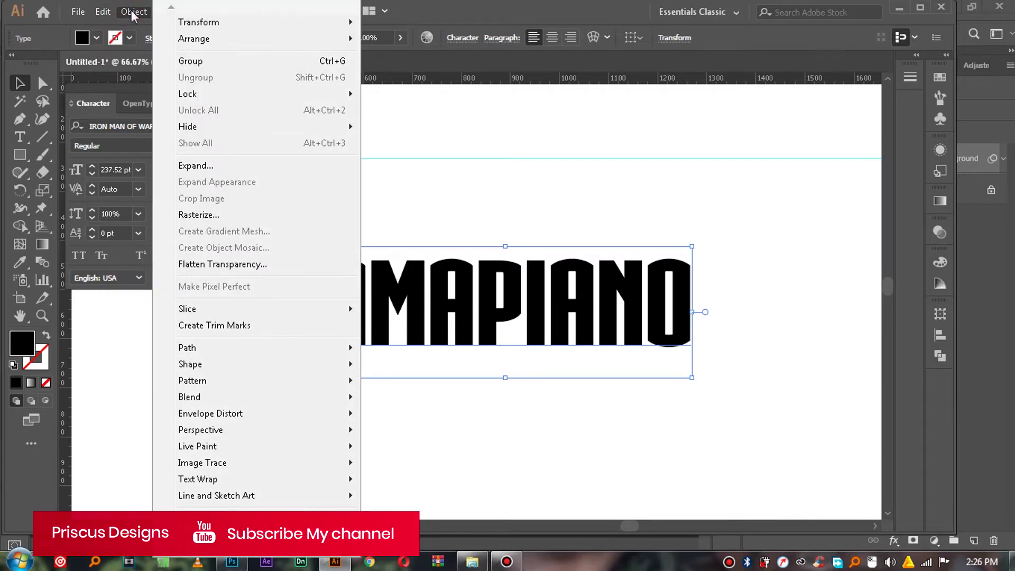
left_click(195, 165)
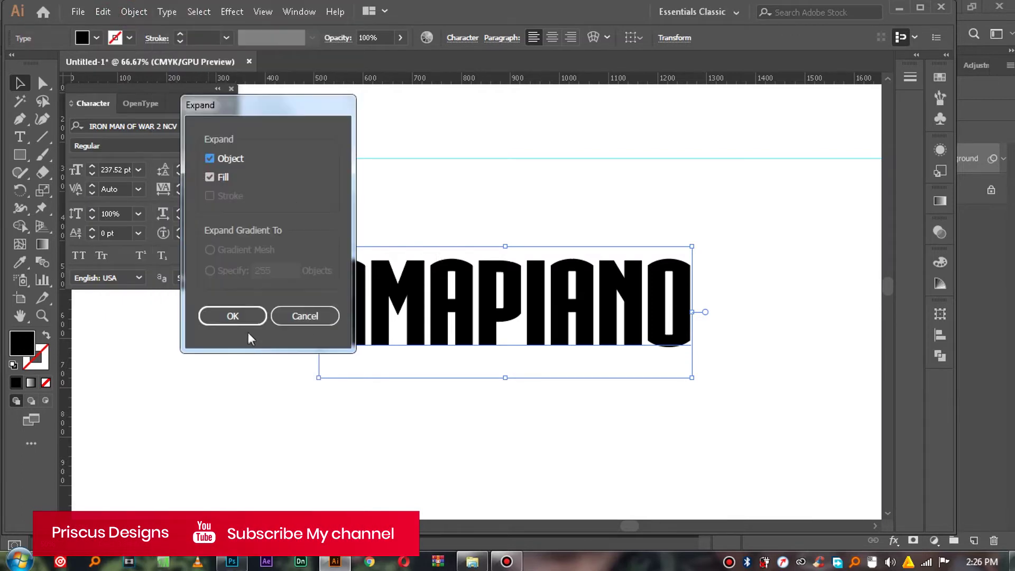
left_click_drag(242, 105, 766, 110)
left_click(750, 316)
left_click(769, 253)
Ungroup the expanded AMAPIANO outlines into separate letters and deselect them
left_click_drag(797, 242, 338, 359)
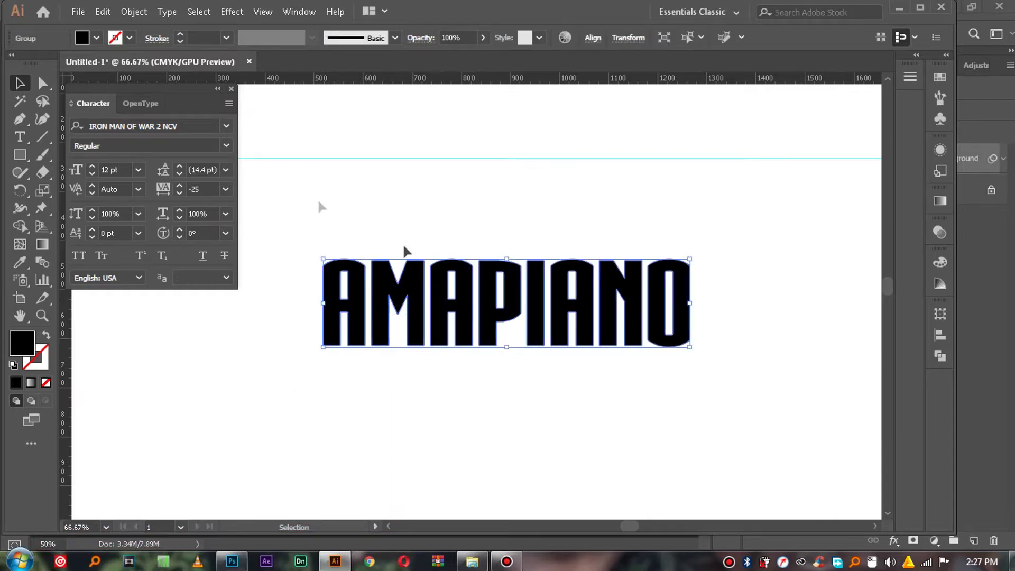
left_click(134, 13)
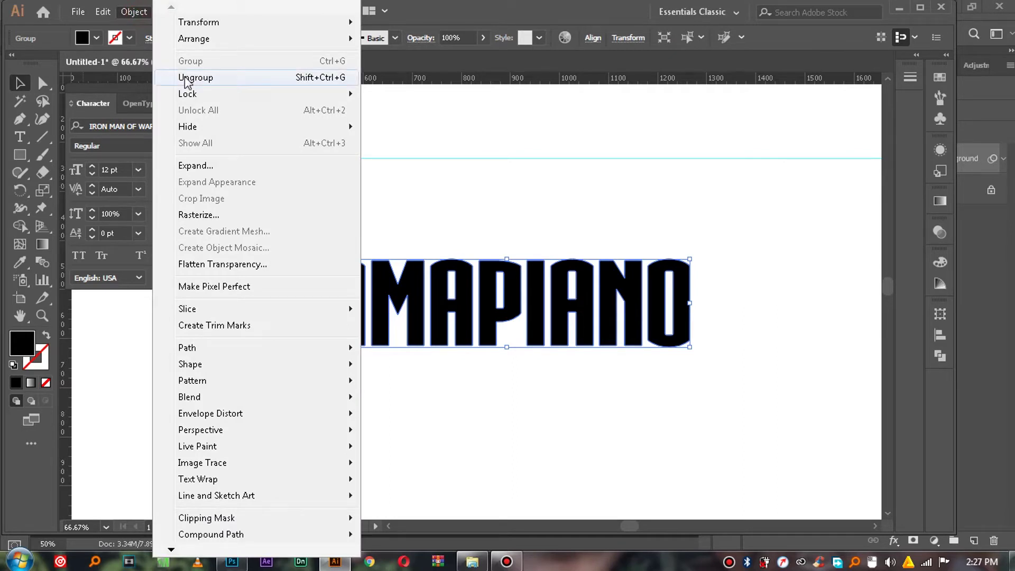
left_click(134, 15)
left_click(137, 14)
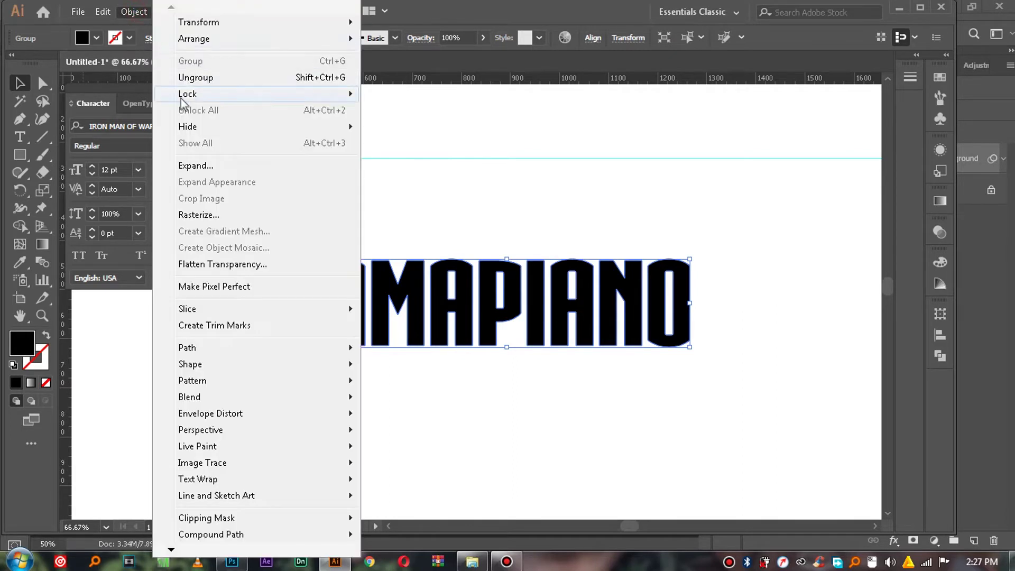
left_click(195, 77)
left_click(464, 222)
left_click(365, 288)
left_click(379, 283)
left_click(443, 280)
left_click(458, 243)
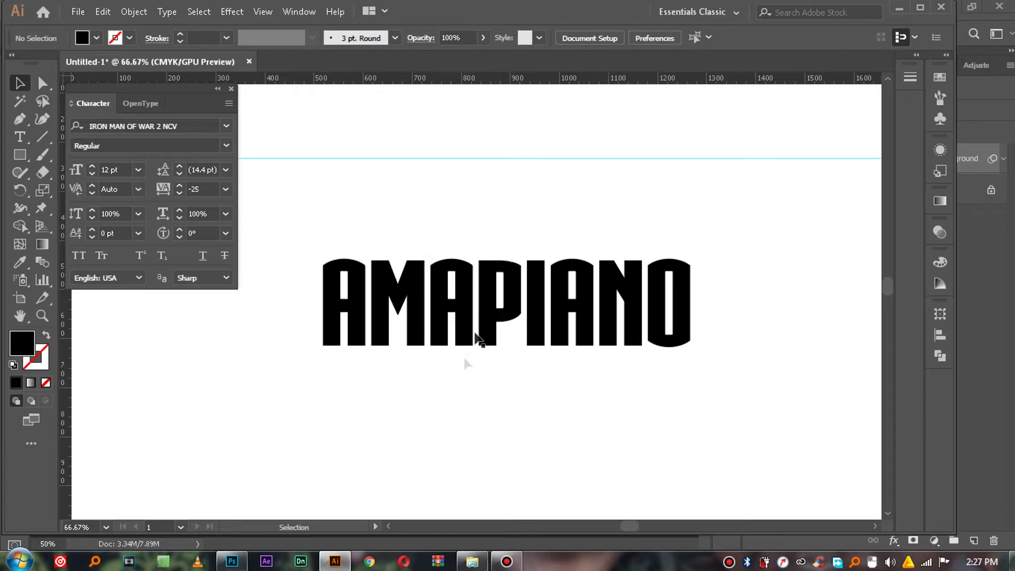
Lengthen both legs of the first A downward by about 60 px by moving only their lower anchor points
scroll(435, 407, "up", 2)
scroll(435, 408, "down", 2)
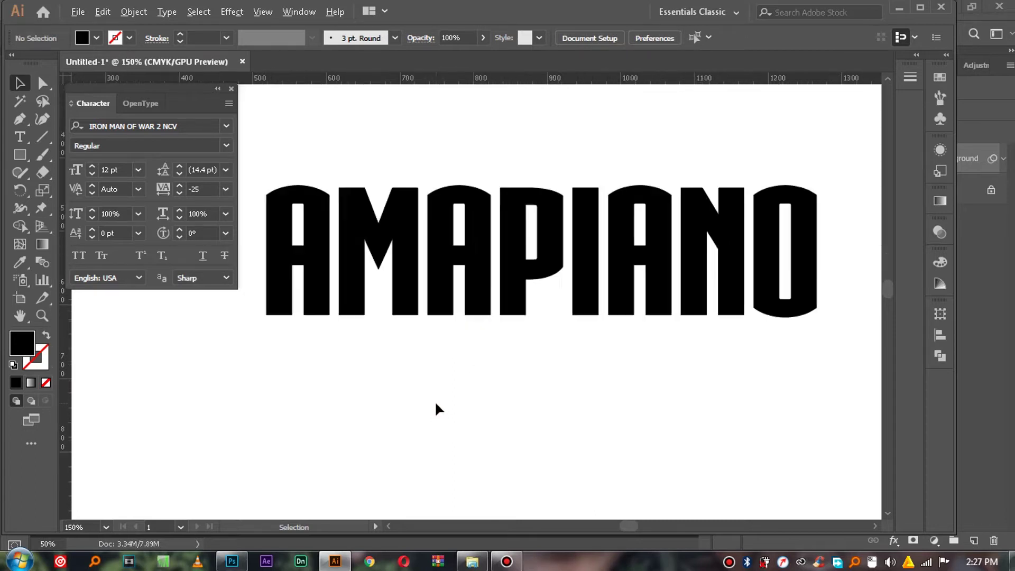
scroll(332, 373, "up", 1)
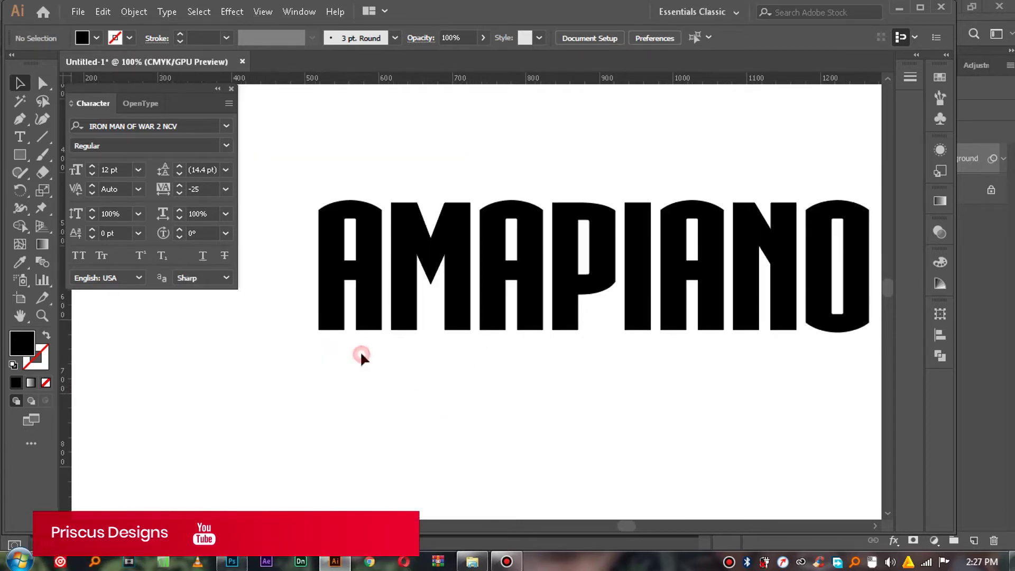
left_click(46, 83)
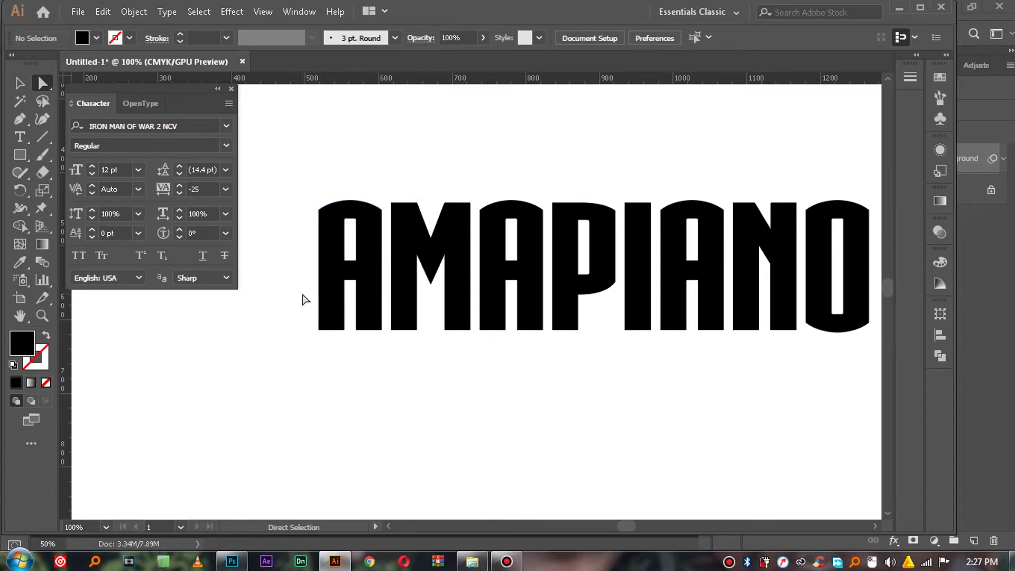
left_click_drag(289, 292, 352, 310)
left_click_drag(389, 345, 388, 348)
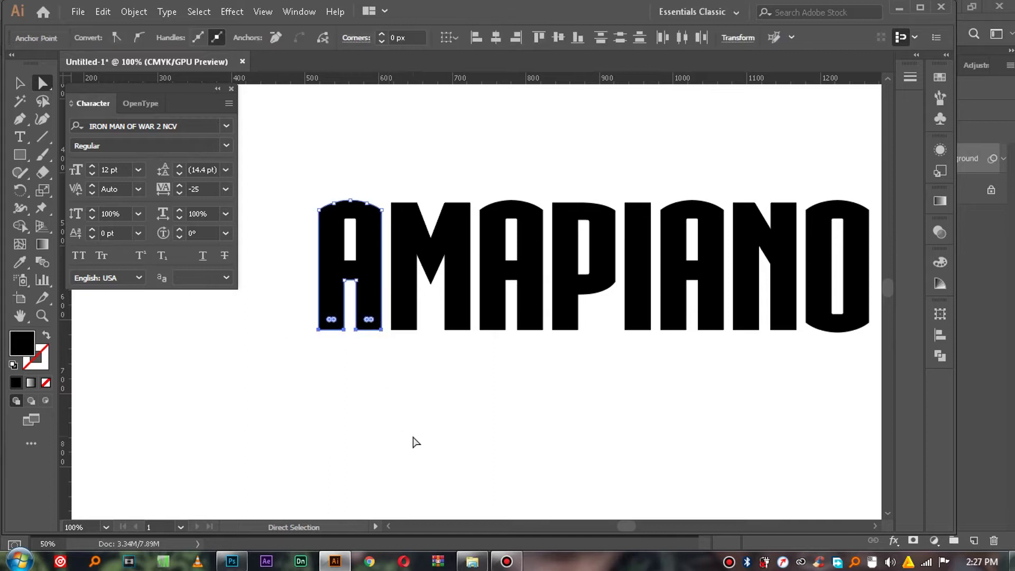
key("shift+Down")
key("shift+Down")
key("shift+Down")
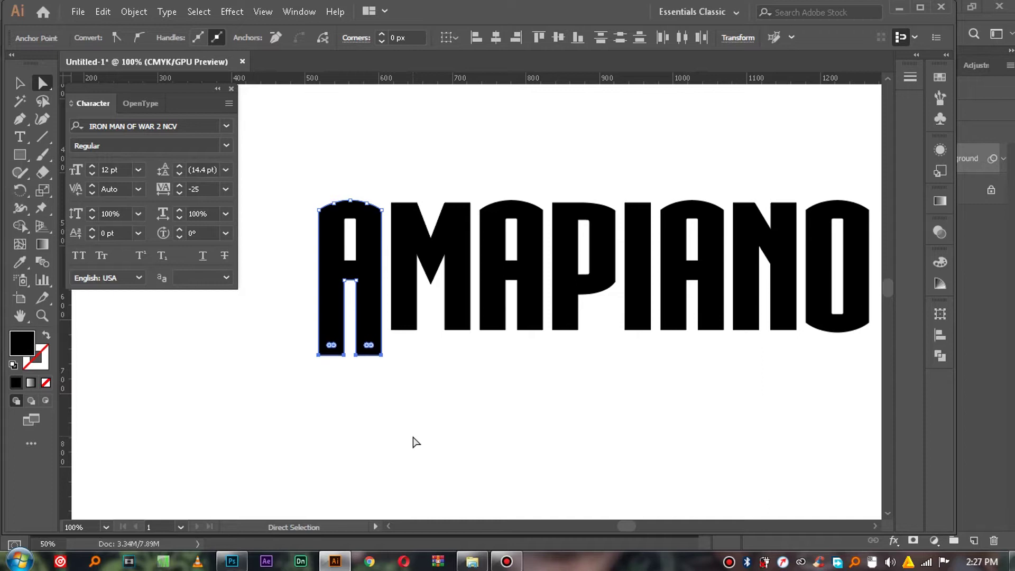
key("shift+Down")
key("shift+Down")
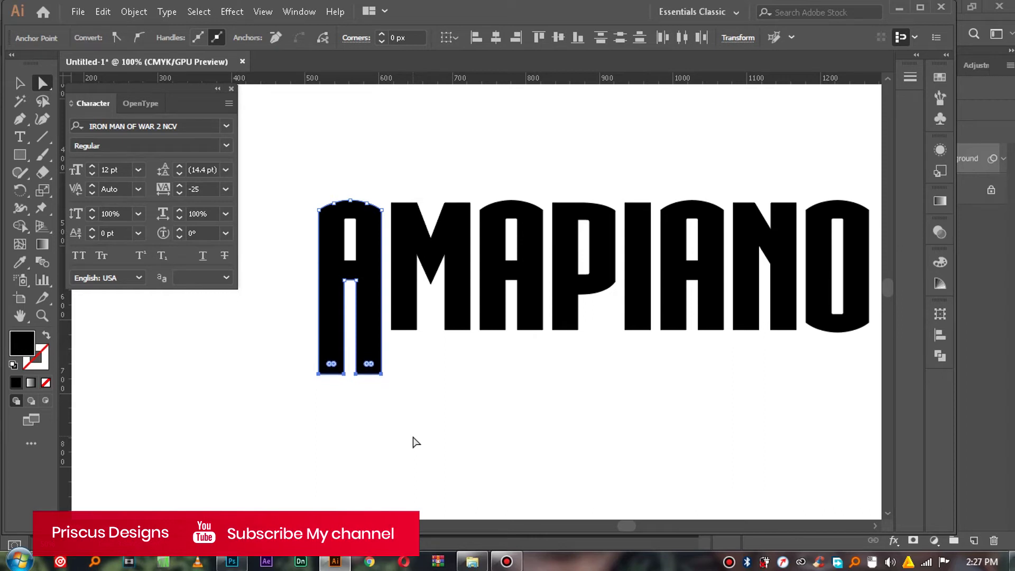
key("Down")
Place a horizontal ruler guide along the lower end of the first A's lengthened legs
left_click(18, 84)
left_click(377, 144)
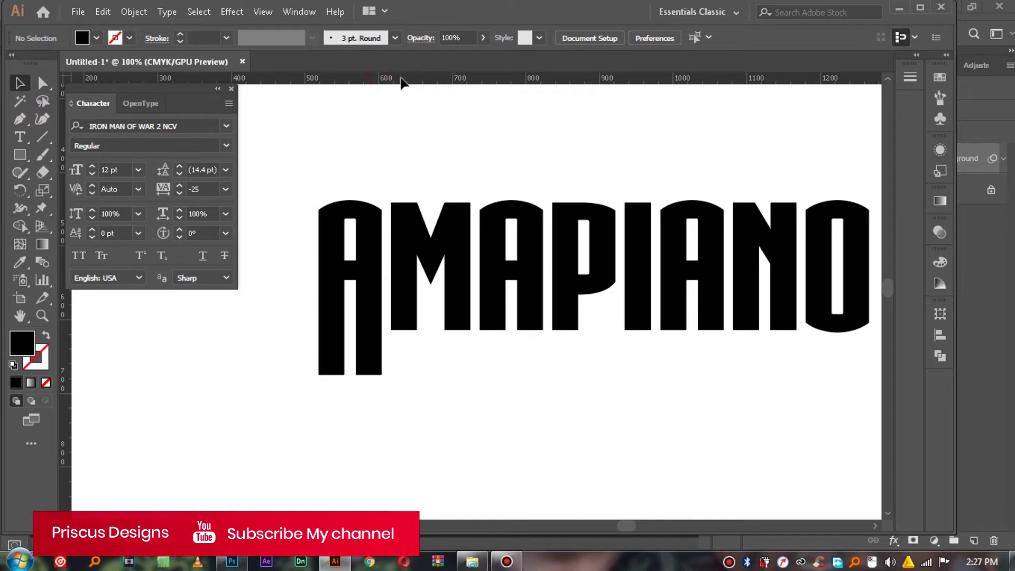
mouse_move(403, 82)
left_mouse_down()
mouse_move(404, 185)
mouse_move(403, 77)
left_mouse_up()
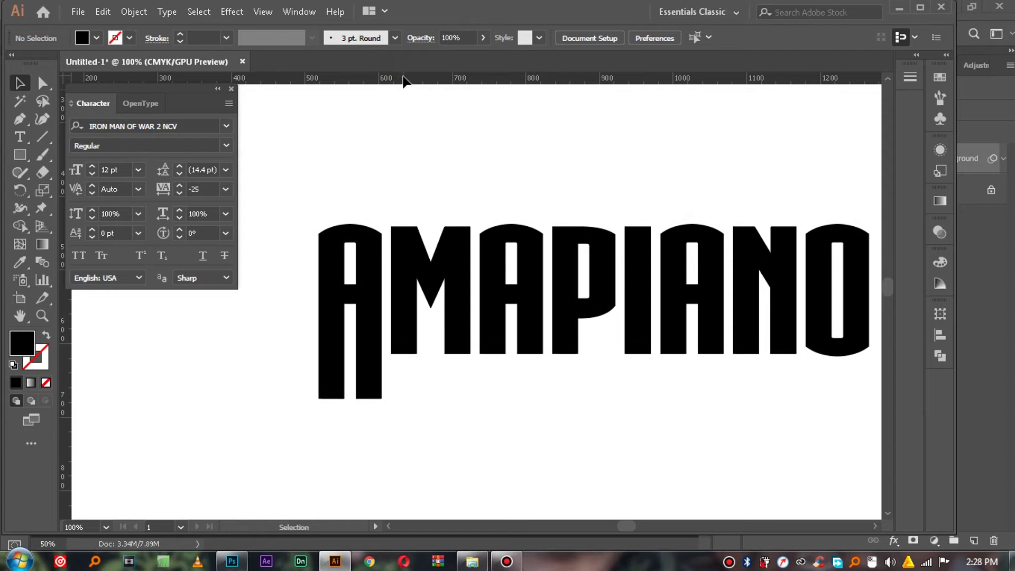
key("ctrl+r")
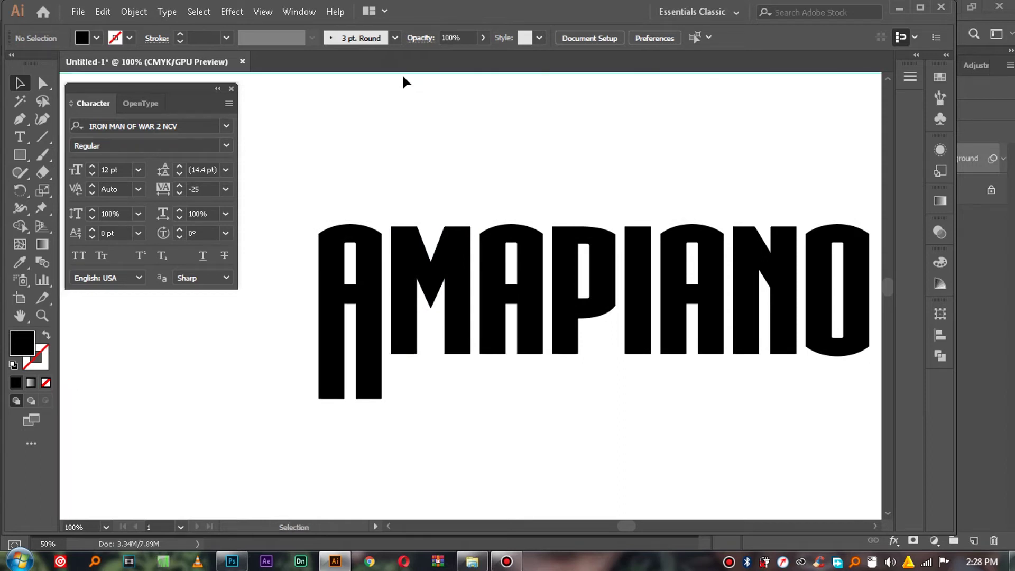
key("ctrl+r")
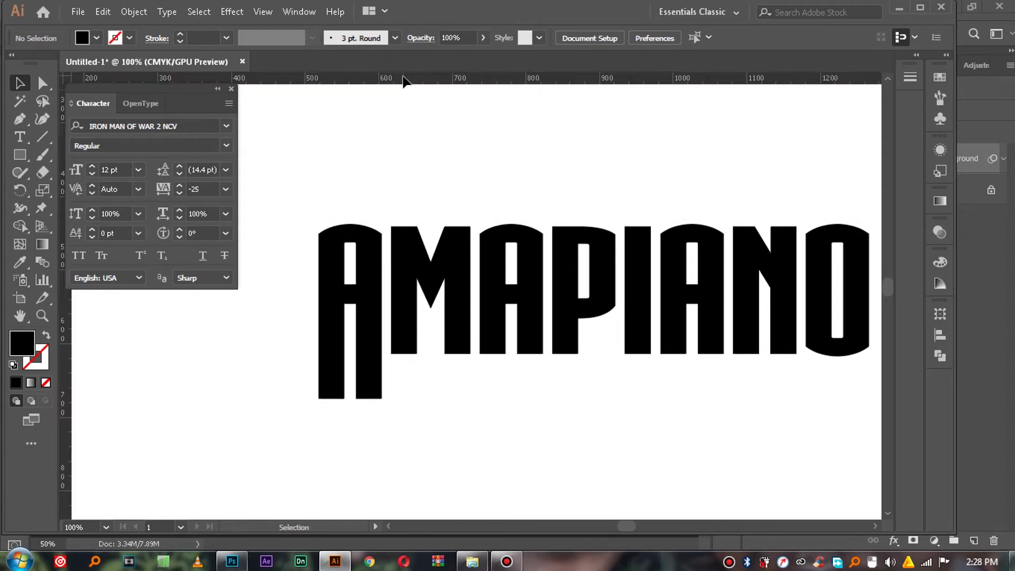
left_click_drag(406, 320, 417, 400)
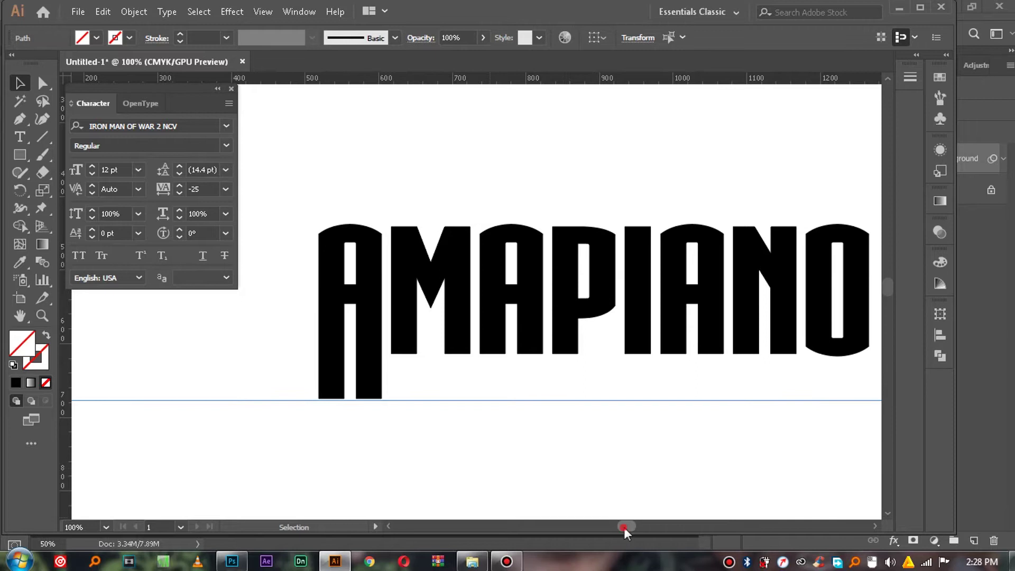
Stretch the lower part of the final O down to the guide by moving only its lower anchor points
left_click_drag(624, 526, 630, 527)
left_click(42, 83)
left_click_drag(765, 320, 682, 366)
key("Down")
key("Down")
key("Down")
key("Down")
key("Down")
key("Down")
key("Down")
key("Down")
key("Down")
key("Down")
key("Down")
key("Down")
key("Down")
key("Down")
key("Down")
key("Down")
key("Down")
key("Down")
key("Down")
key("Down")
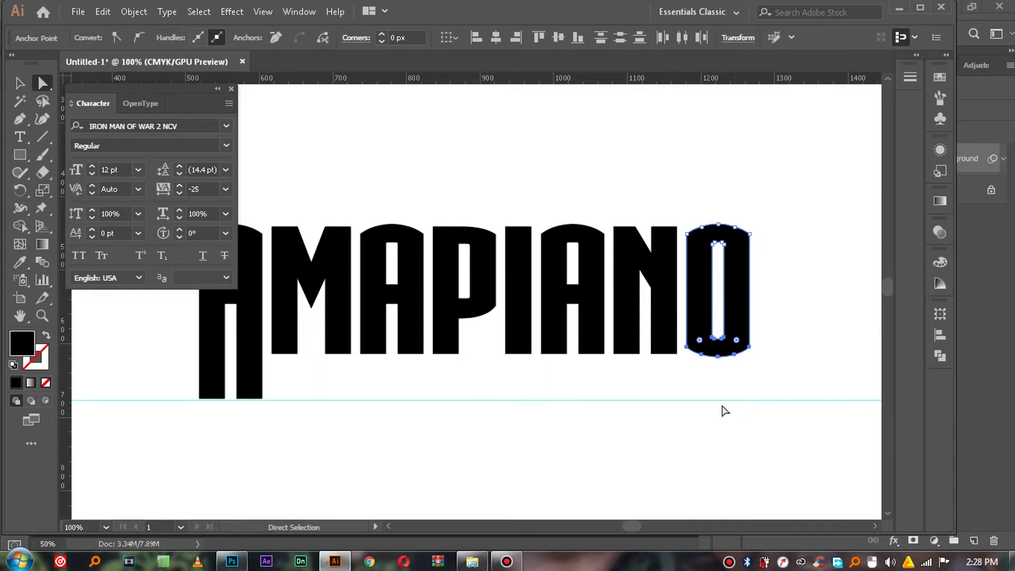
key("Down")
key("Down")
key("Down")
key("Down")
key("Down")
key("Down")
key("Down")
key("Down")
key("Down")
key("Down")
key("Down")
key("Down")
key("Down")
key("Down")
key("Down")
key("Down")
key("Down")
key("Down")
key("Down")
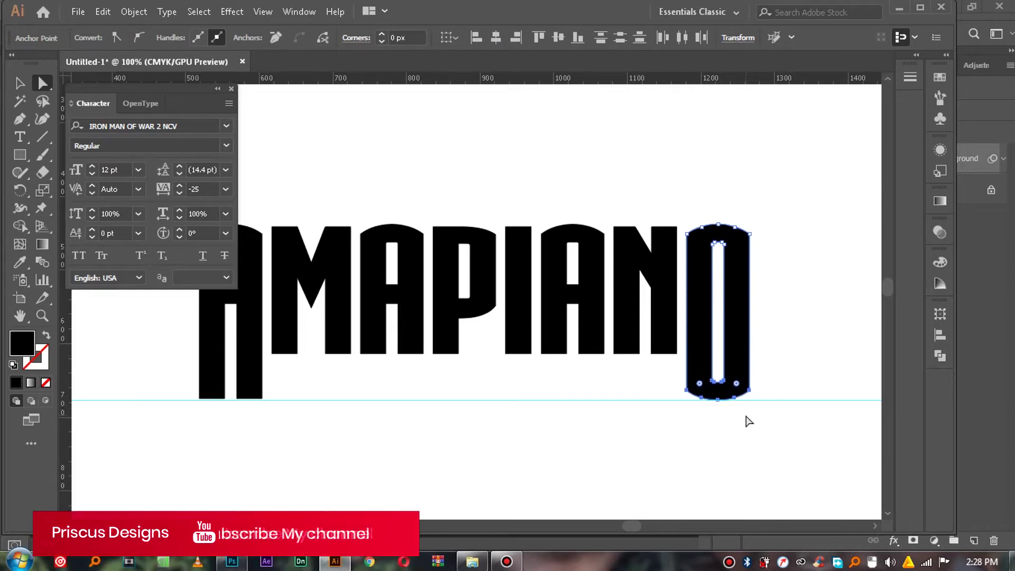
key("Down")
key("Down")
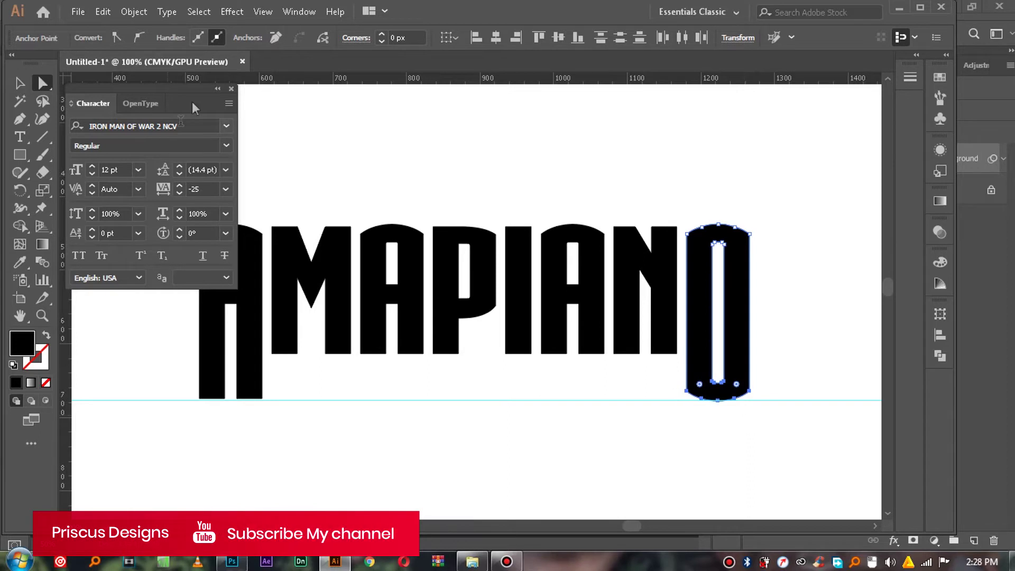
Collapse the Character panel and move the horizontal guide up above the AMAPIANO letters
left_click(216, 89)
key("v")
left_click(396, 194)
left_click_drag(637, 402, 650, 179)
Stretch the upper part of the first A up to the guide by moving its upper anchor points
left_click(43, 83)
left_click_drag(177, 195, 271, 267)
key("Up")
key("Up")
key("Up")
key("Up")
key("Up")
key("Up")
key("Up")
key("Up")
key("Up")
key("Up")
key("Up")
key("Up")
key("Up")
key("Up")
key("Up")
key("Up")
key("Up")
key("Up")
key("Up")
key("Up")
key("Up")
key("Up")
key("Up")
key("Up")
key("Up")
key("Up")
key("Up")
key("Up")
key("Up")
key("Up")
key("Up")
key("Up")
key("Up")
key("Up")
key("Up")
key("Up")
key("Up")
key("Up")
key("Up")
key("Up")
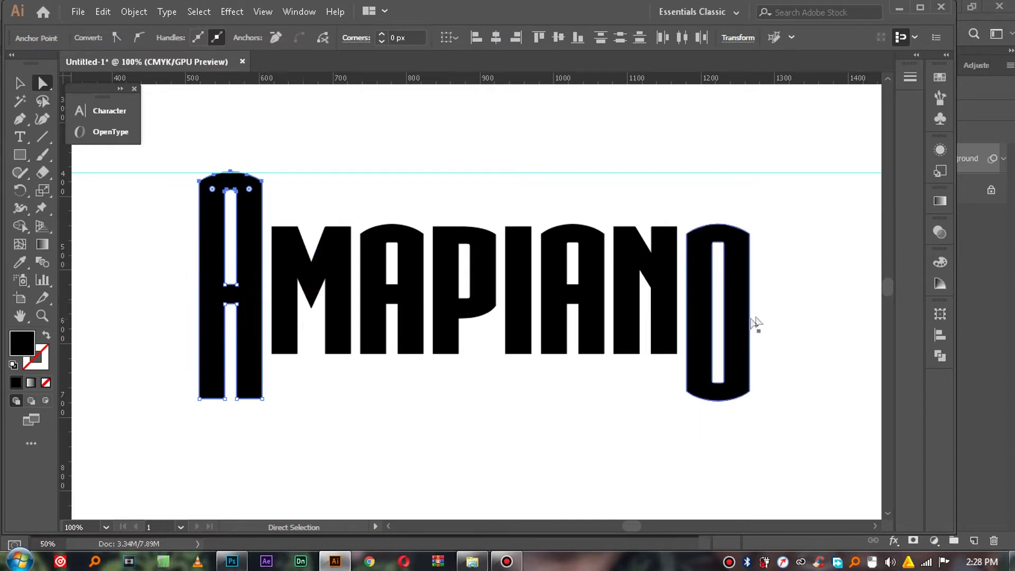
Stretch the upper part of the final O up to the guide by moving only its upper anchor points, then deselect it
left_click(673, 204)
left_click_drag(675, 197, 700, 236)
left_click_drag(788, 199, 683, 270)
key("Up")
key("Up")
key("Up")
key("Up")
key("Up")
key("Up")
key("Up")
key("Up")
key("Up")
key("Up")
key("Up")
key("Up")
key("Up")
key("Up")
key("Up")
key("Up")
key("Up")
key("Up")
key("Up")
key("Up")
key("Up")
key("Up")
key("Up")
key("Up")
key("Up")
key("Up")
key("Up")
key("Up")
key("Up")
key("Up")
key("Up")
key("Up")
key("Up")
key("Up")
key("Up")
key("Up")
key("Up")
key("Up")
key("Up")
key("Up")
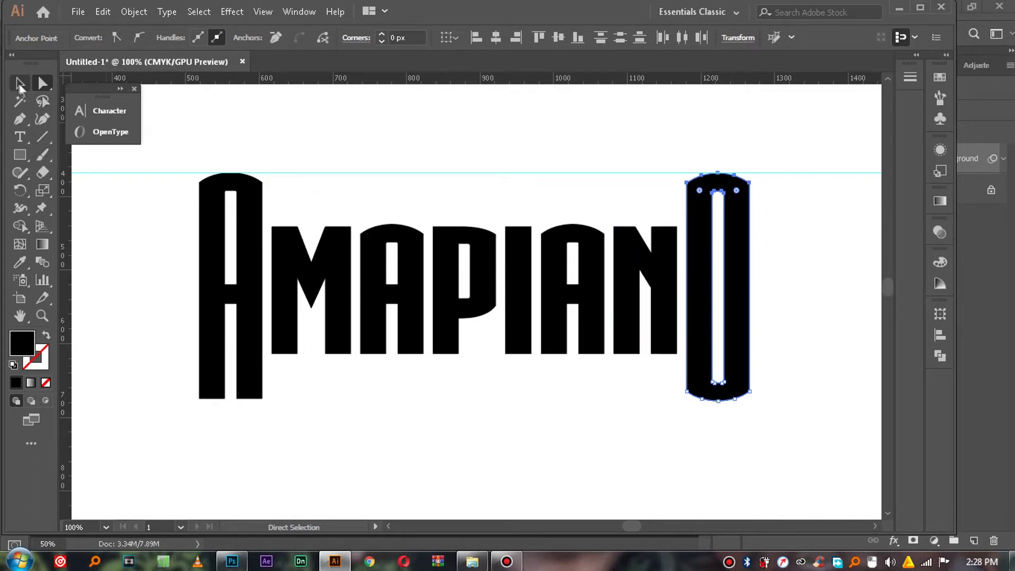
key("v")
left_click(807, 276)
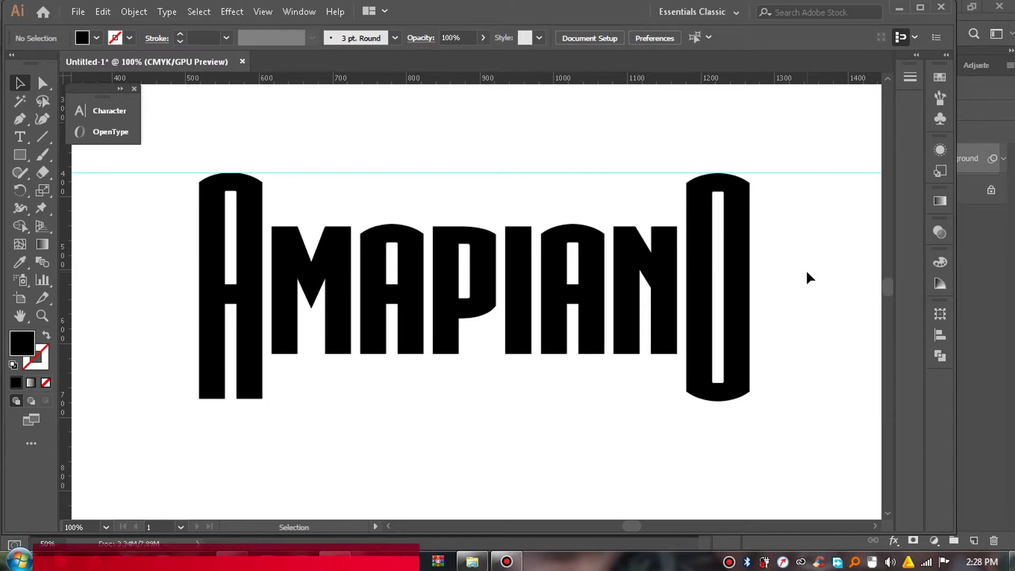
Select the whole AMAPIANO lettering and bring it into the Photoshop document as a vector smart object
left_click_drag(817, 268, 149, 382)
left_click(821, 261)
left_click_drag(826, 263, 745, 317)
left_click_drag(261, 318, 304, 326)
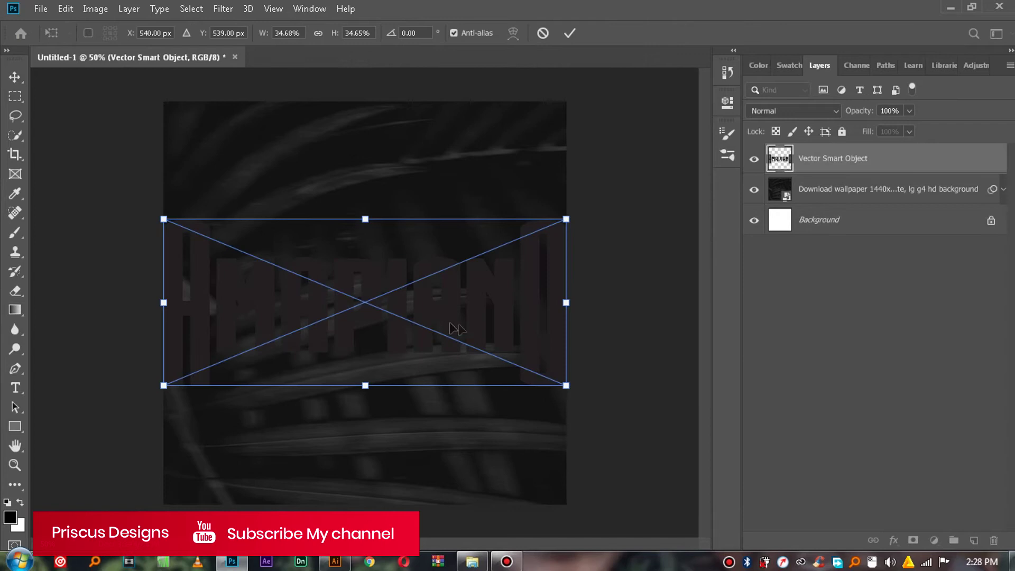
Scale the placed lettering down to about 60% of the canvas width and move it slightly above the canvas centre
left_click_drag(565, 385, 496, 337)
left_click(570, 33)
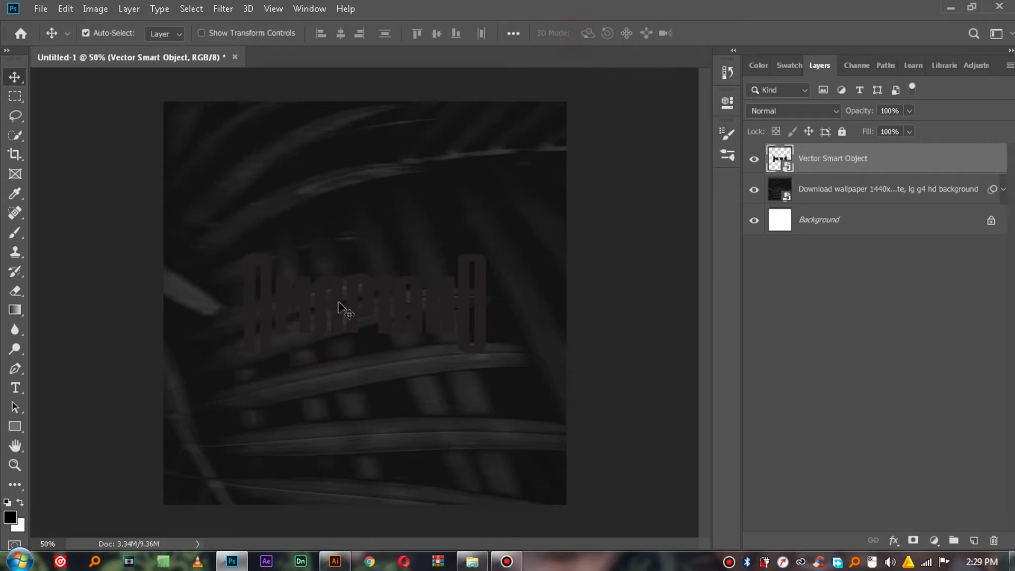
mouse_move(353, 320)
left_mouse_down()
mouse_move(354, 279)
mouse_move(351, 300)
left_mouse_up()
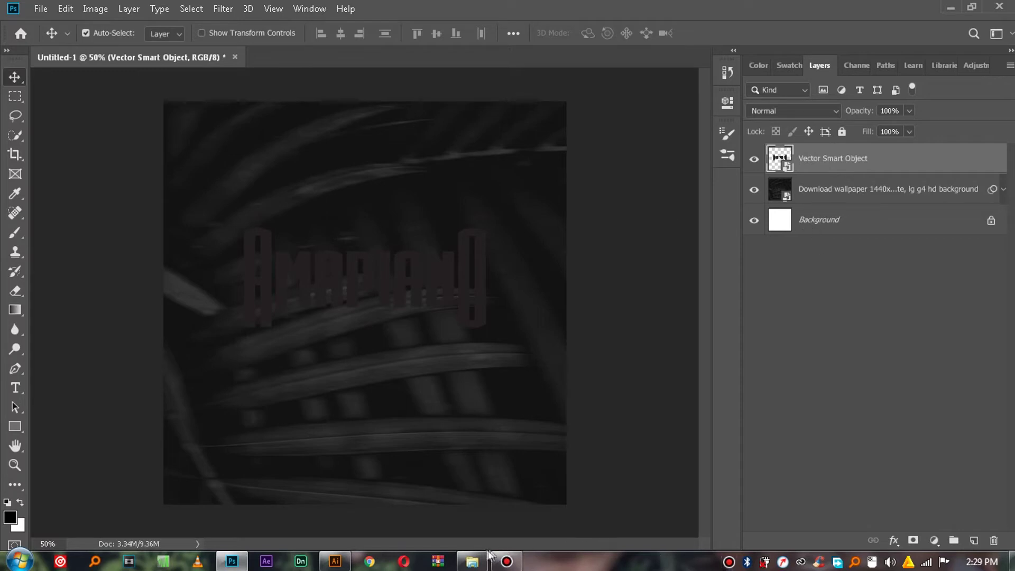
Place the gold texture image 5d116bffe5e88b6ad48ec5db444b0b87 from the BACK GROUNDS > creativity folder into the Photoshop document
left_click(473, 560)
left_click(15, 28)
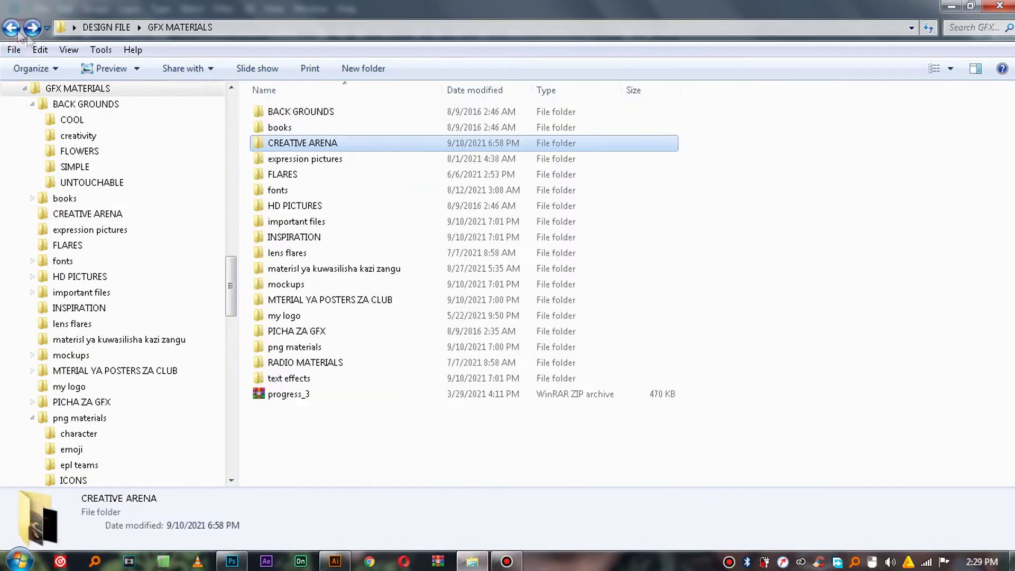
left_click(298, 158)
left_click(293, 175)
left_click(301, 129)
left_click(285, 174)
left_click(294, 206)
double_click(294, 111)
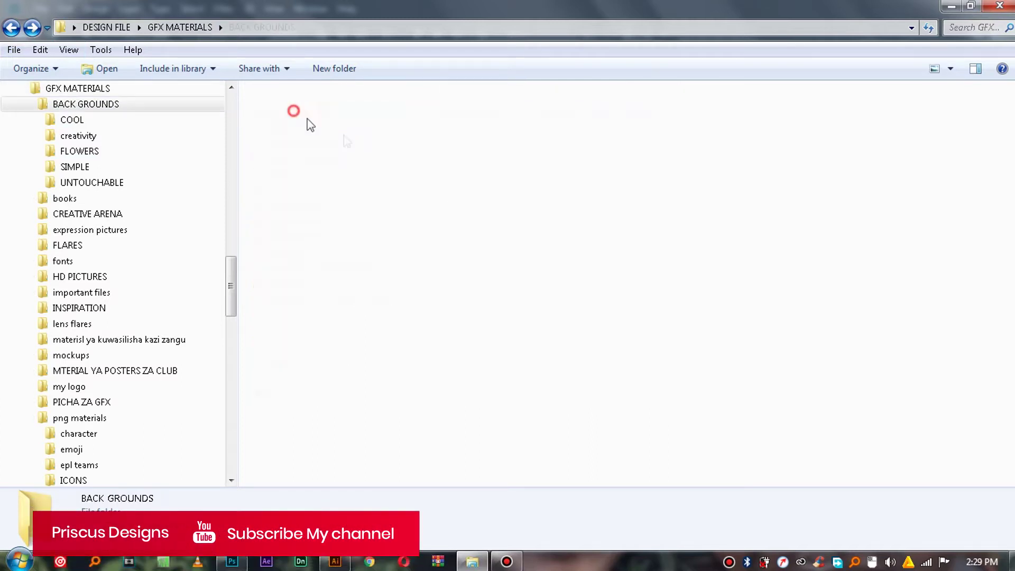
double_click(373, 131)
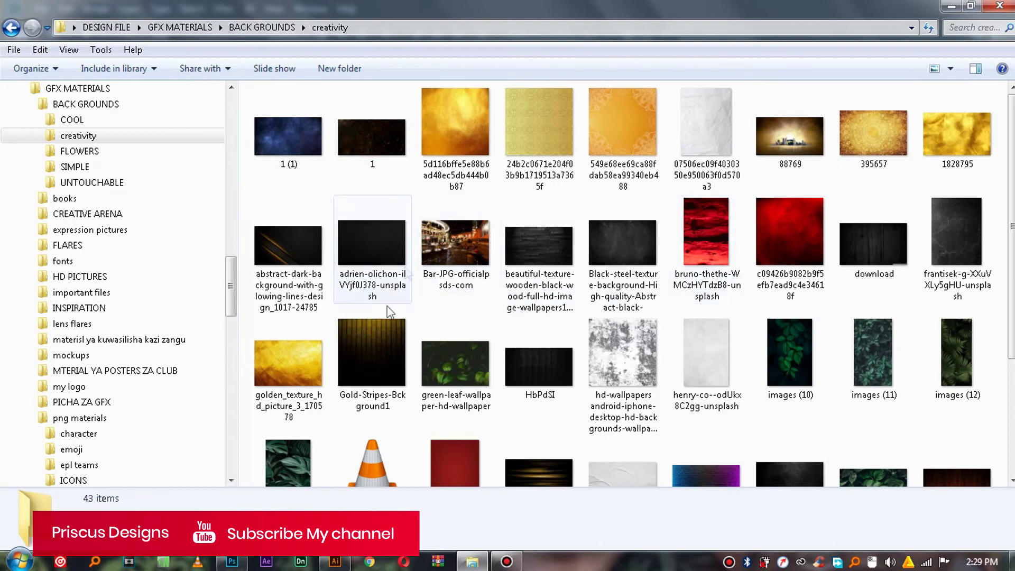
left_click_drag(447, 144, 340, 304)
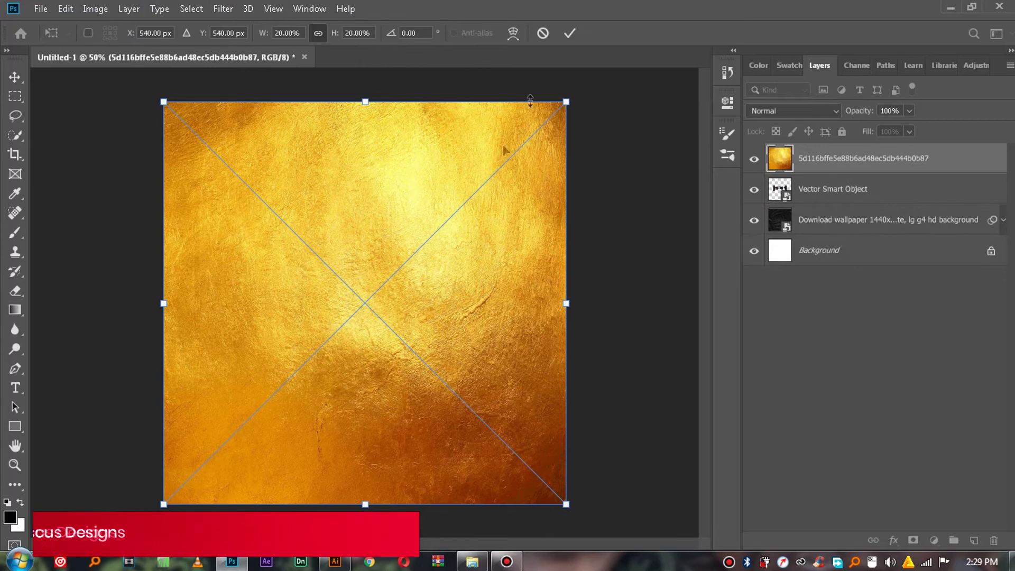
Shift the gold texture up over the lettering and clip it to the lettering layer with a clipping mask
left_click_drag(467, 405, 470, 357)
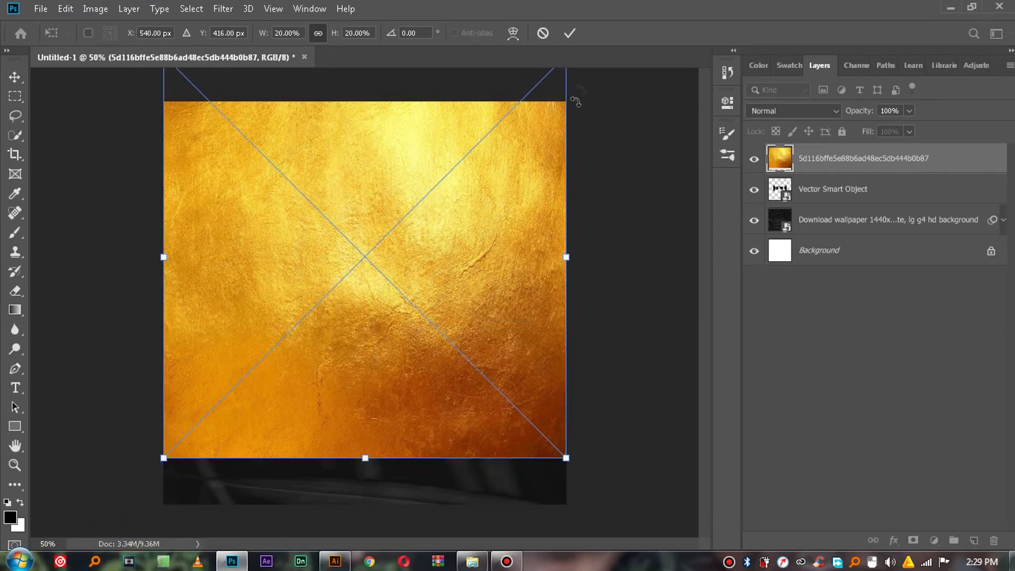
left_click(571, 35)
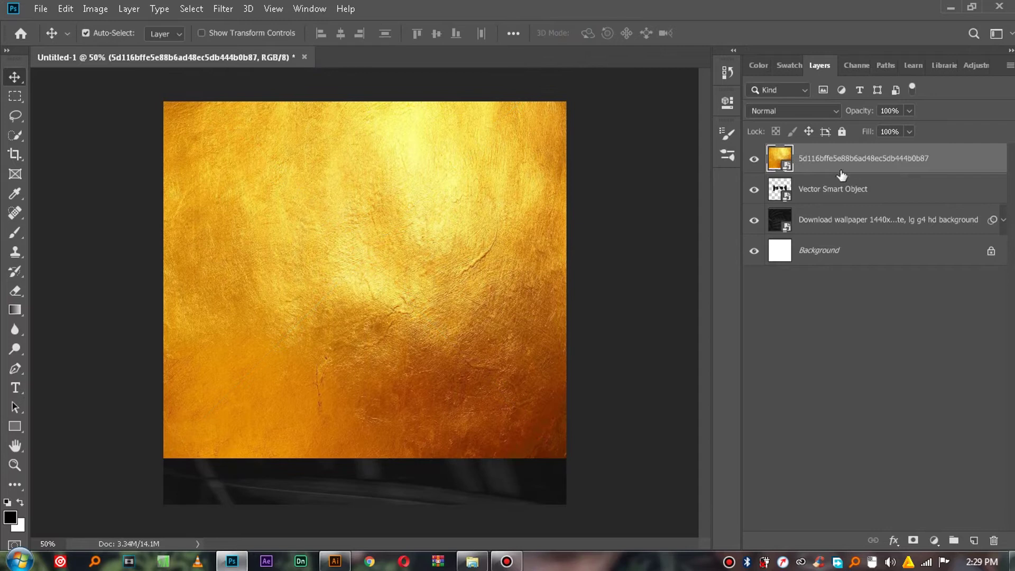
right_click(847, 161)
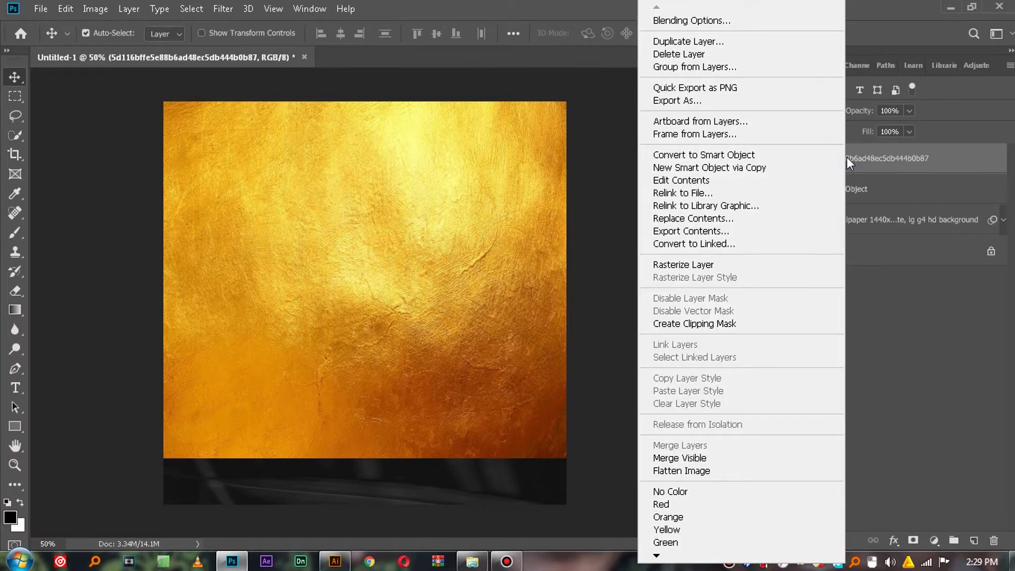
left_click(688, 323)
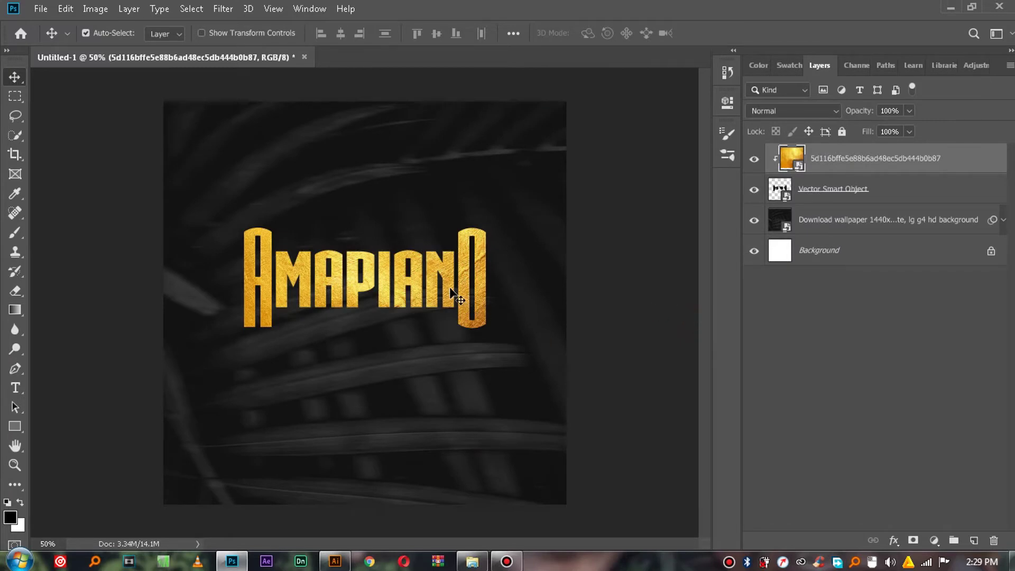
Add an Inner Glow to the lettering layer with colour #ebc942 and 79% opacity
left_click(864, 200)
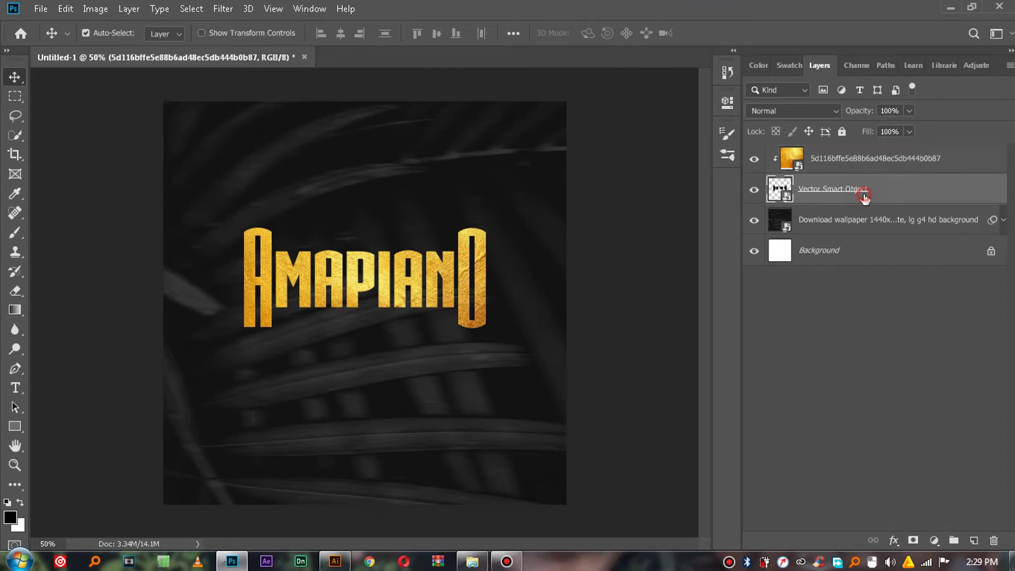
right_click(898, 195)
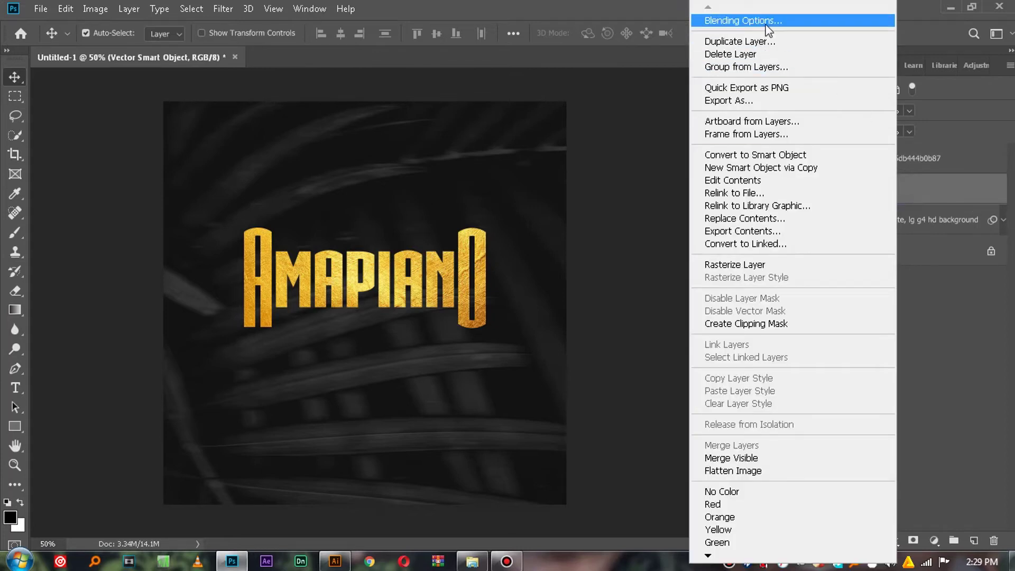
left_click(763, 25)
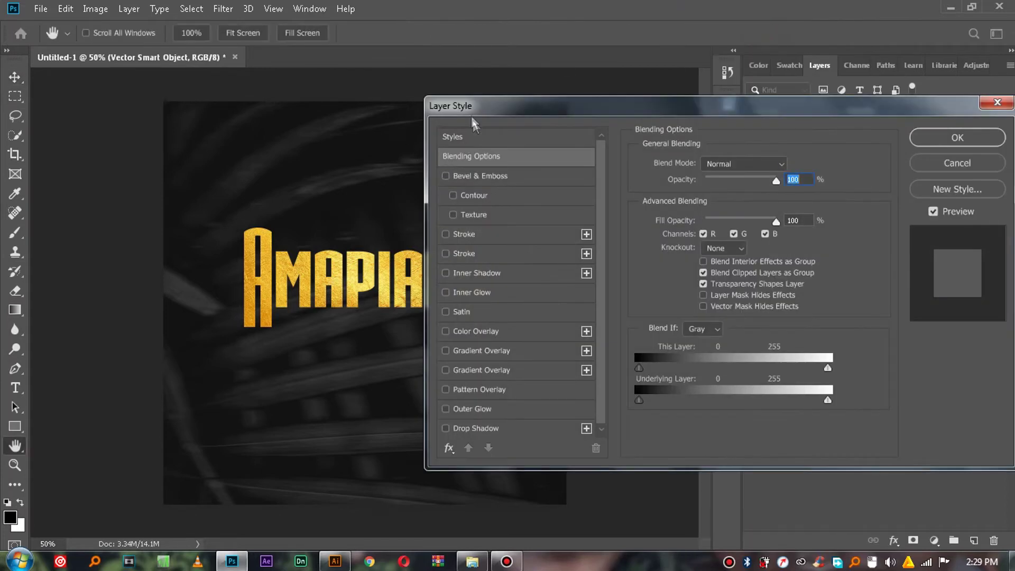
left_click_drag(471, 108, 546, 108)
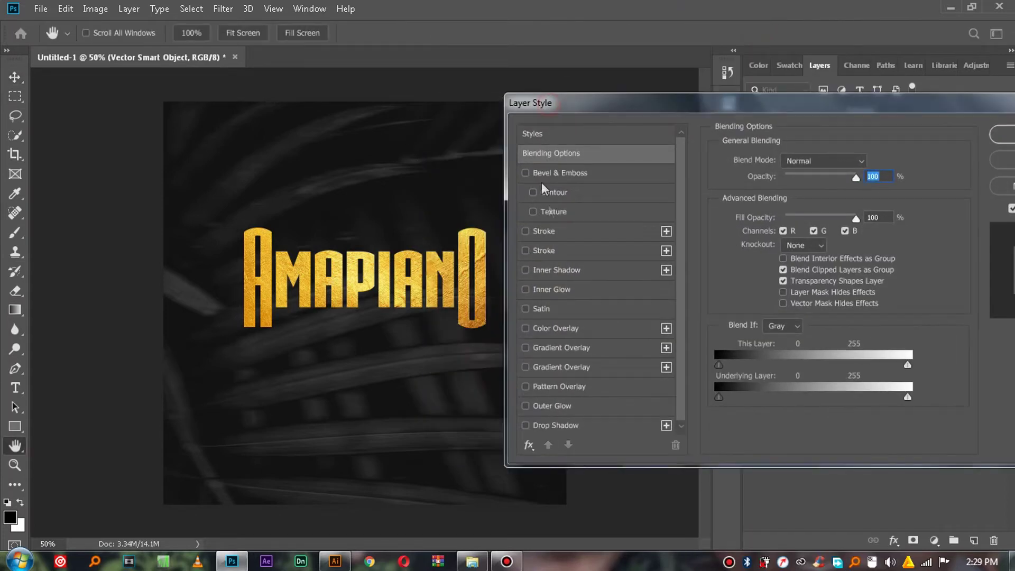
left_click(525, 289)
left_click(754, 214)
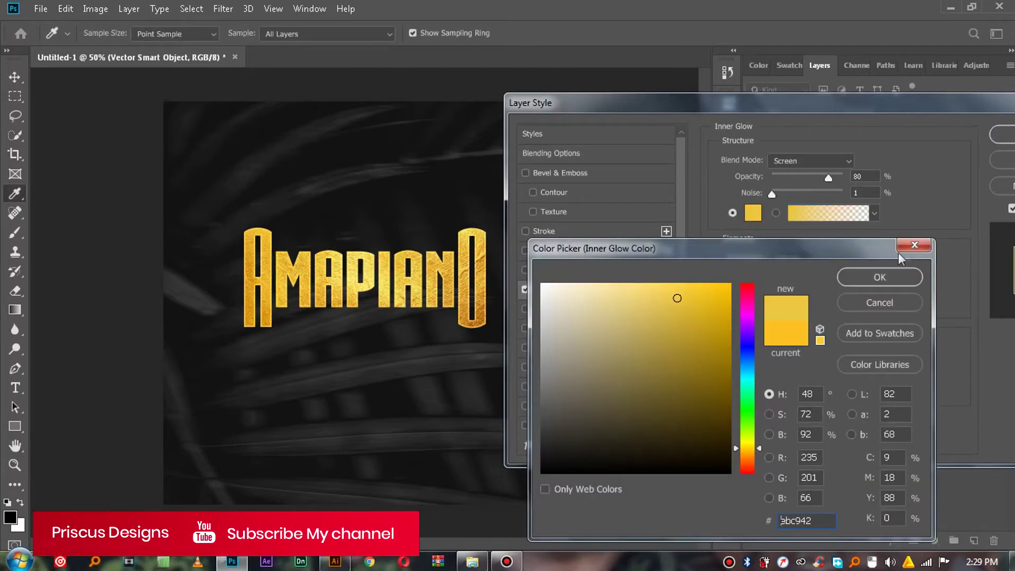
left_click(879, 277)
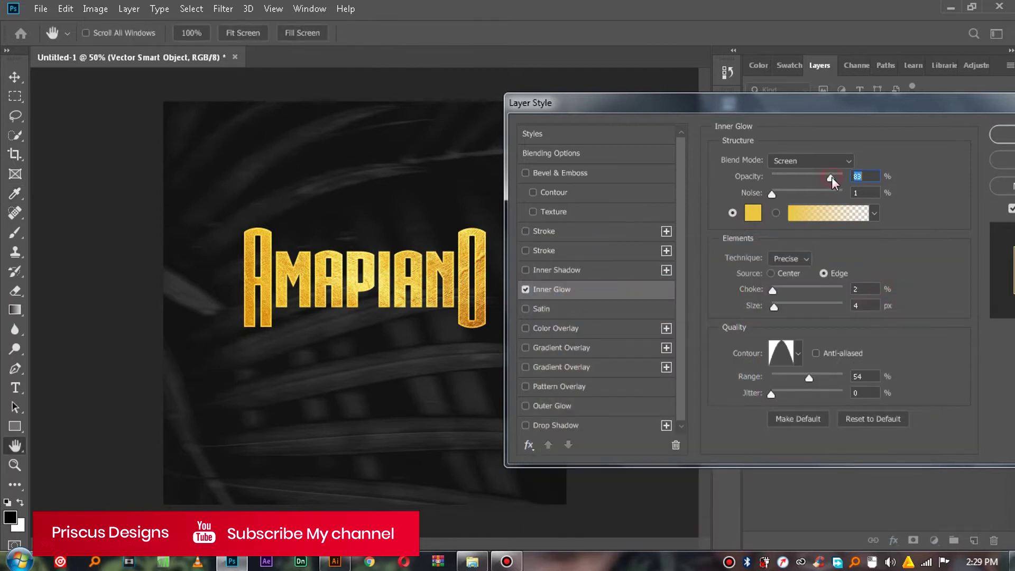
Add a Drop Shadow to the lettering with 56% opacity, 10 px distance and 57 px size, and apply the layer style
scroll(544, 370, "down", 1)
left_click(526, 424)
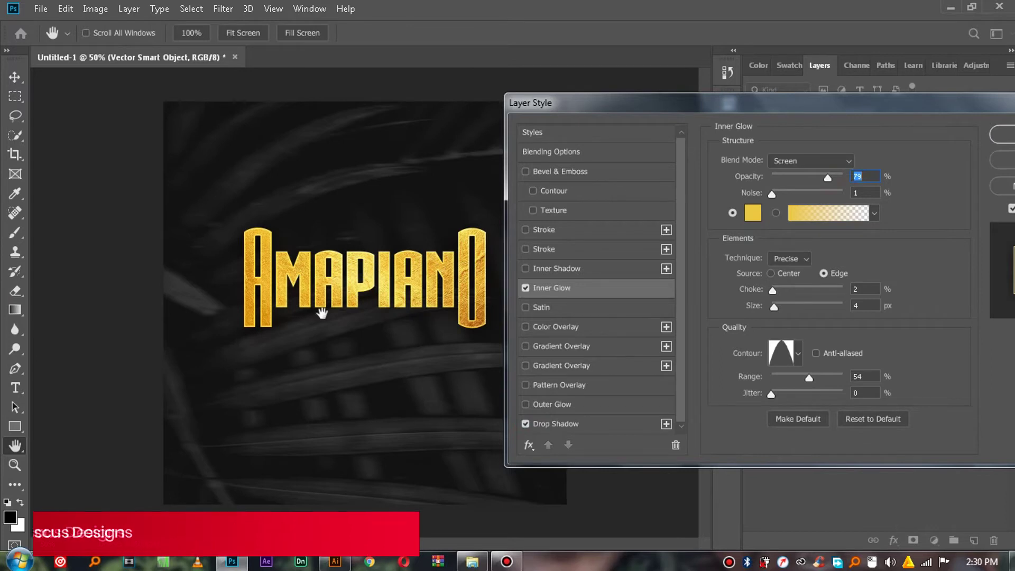
left_click(581, 423)
left_click_drag(807, 179, 807, 179)
left_click(787, 260)
left_click(791, 259)
left_click_drag(778, 229, 779, 226)
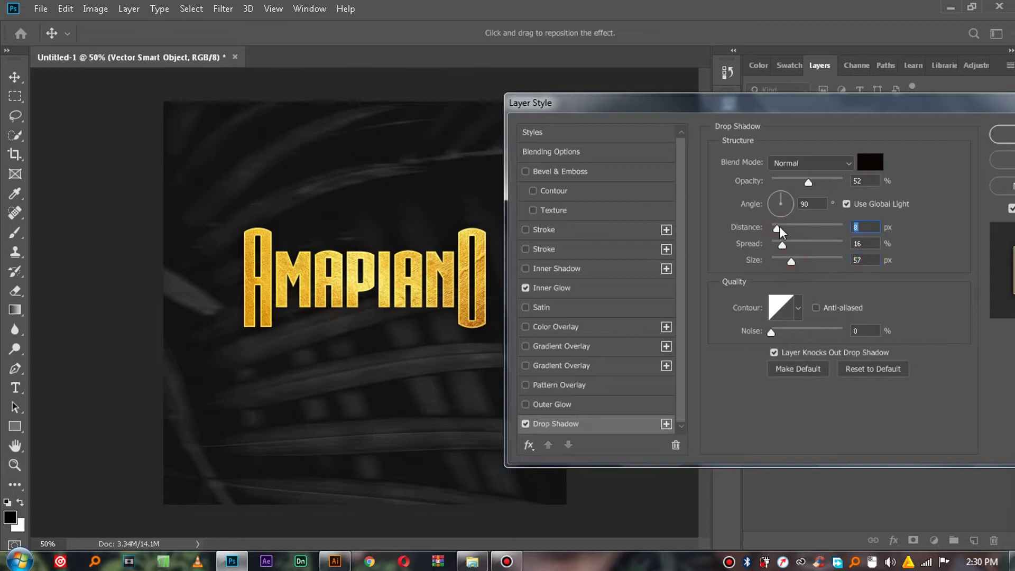
left_click(816, 182)
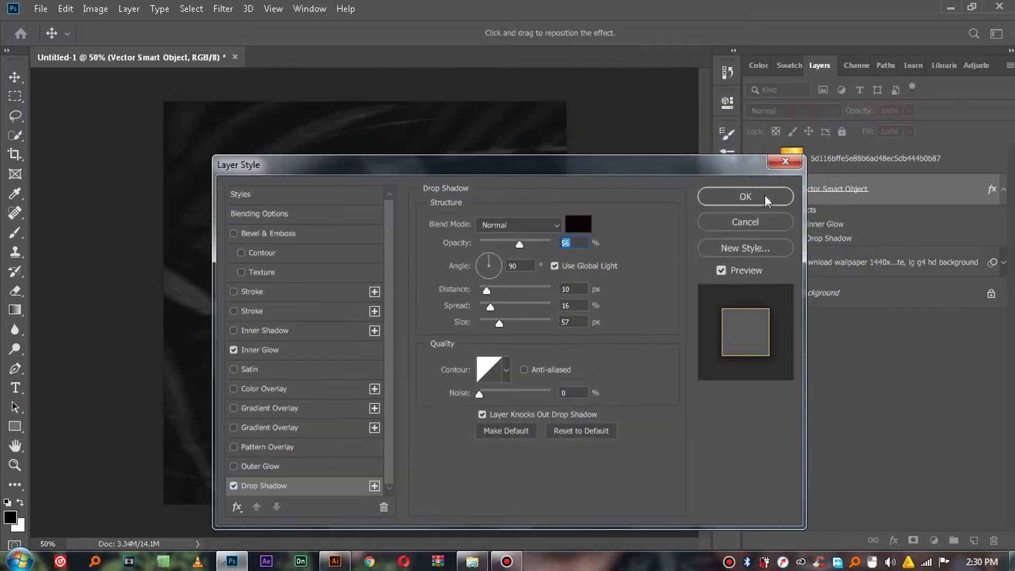
left_click(764, 194)
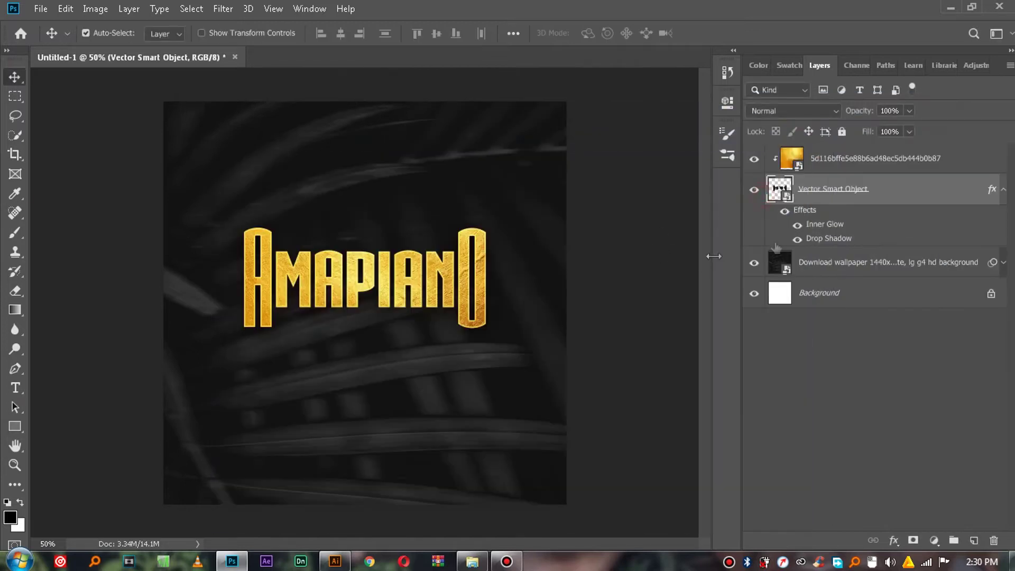
Collapse the lettering's effects list, select the lettering and gold texture layers together, and move them slightly down the canvas
left_click(920, 170)
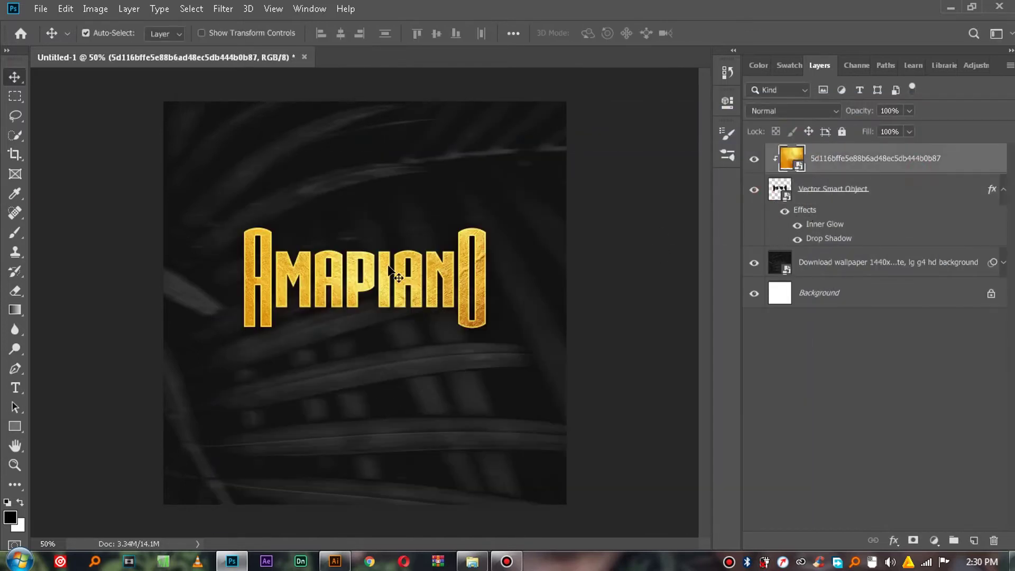
left_click(365, 292)
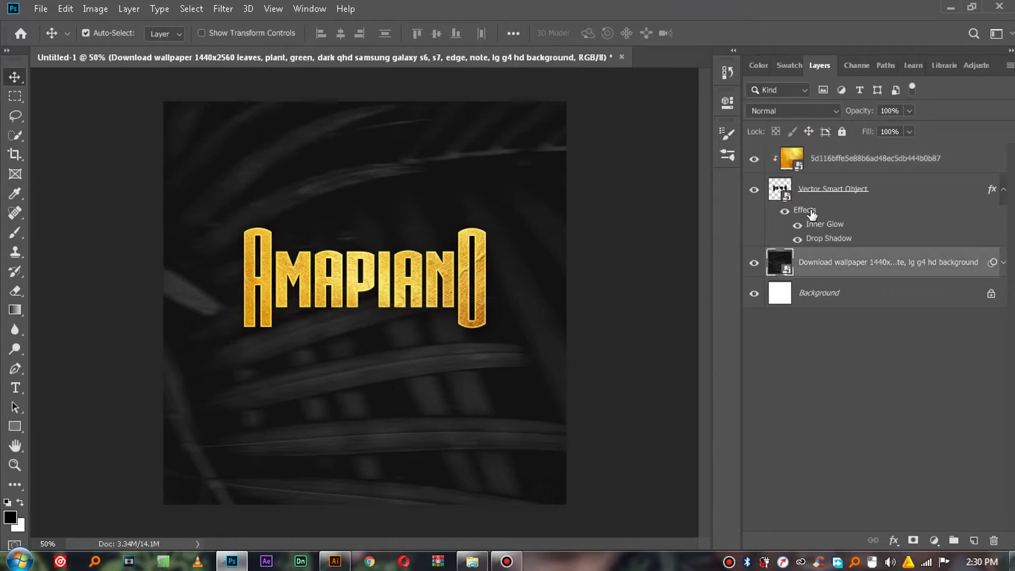
left_click(840, 185)
left_click(1001, 195)
left_click(941, 161, "shift")
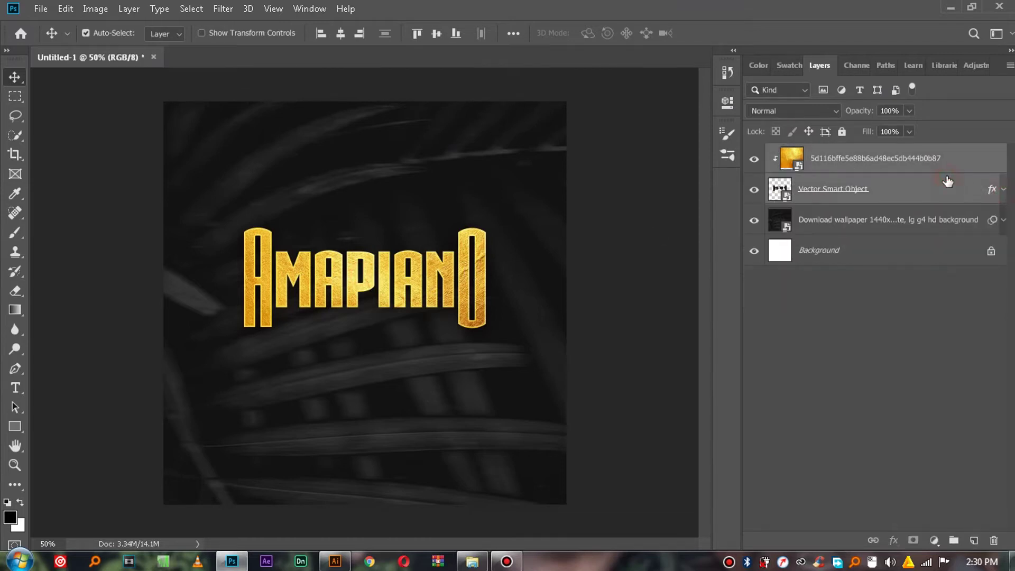
mouse_move(394, 274)
left_mouse_down()
mouse_move(400, 282)
mouse_move(373, 284)
mouse_move(387, 287)
left_mouse_up()
Toggle the display of Smart Guides
left_click(274, 11)
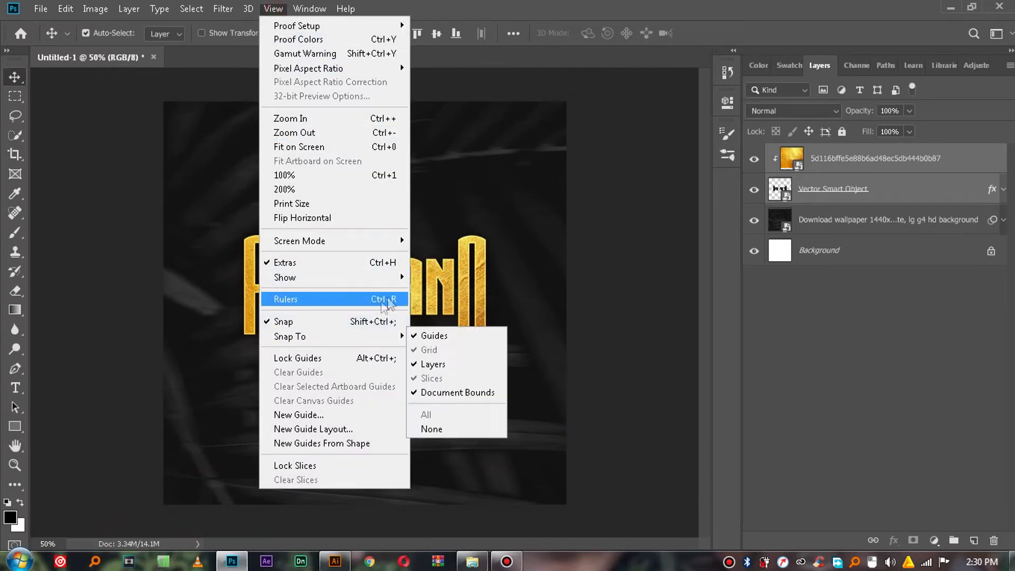
left_click(397, 341)
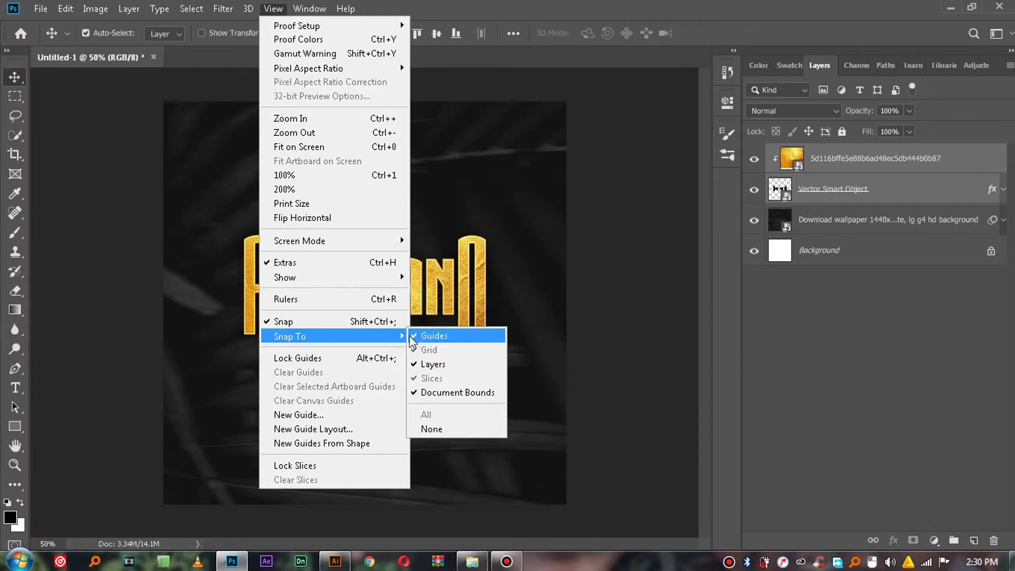
left_click(391, 242)
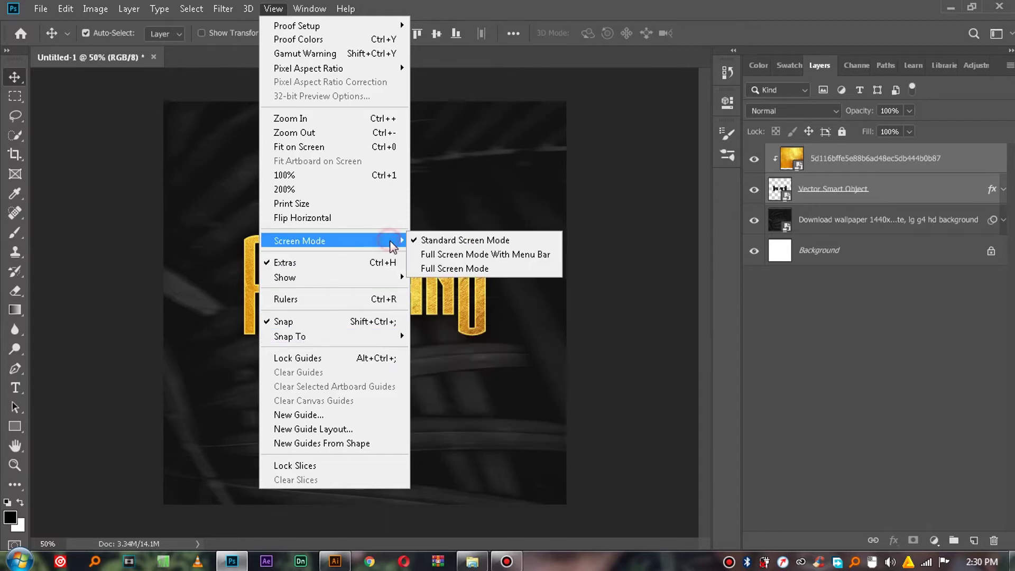
left_click(397, 285)
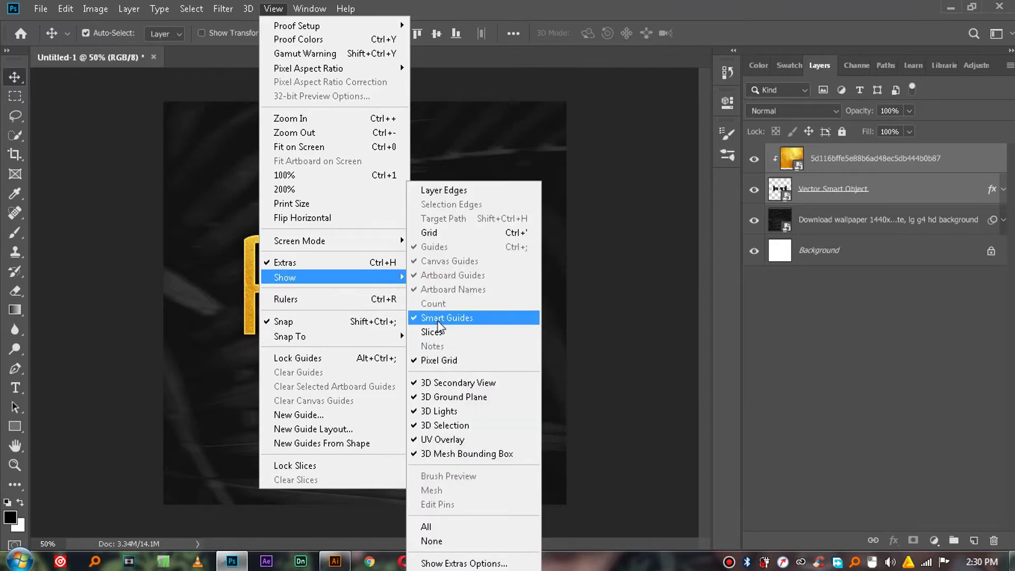
left_click(426, 320)
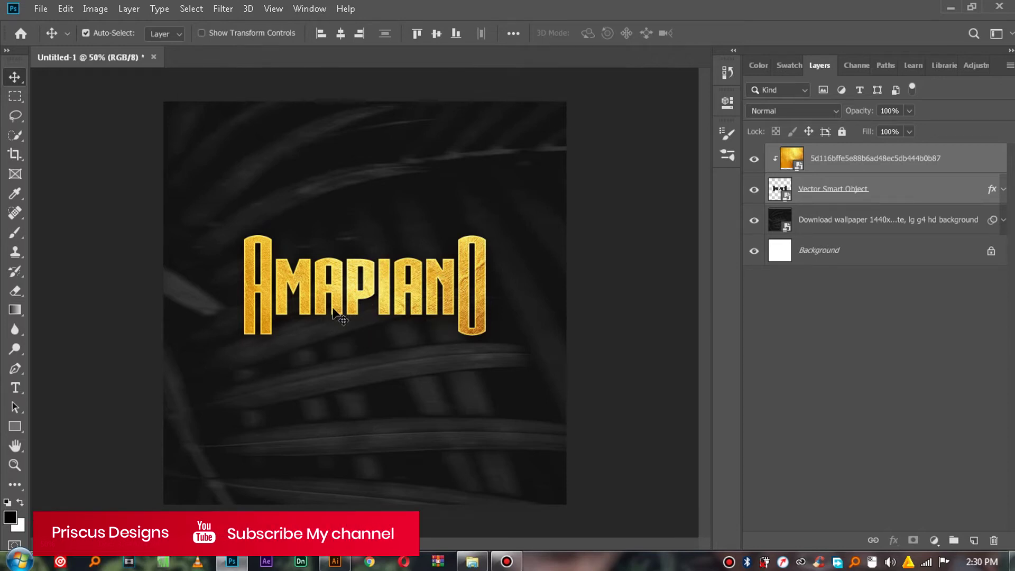
Start a horizontal text line just above the MAPIAN letters and select all of its placeholder text
left_click(9, 389)
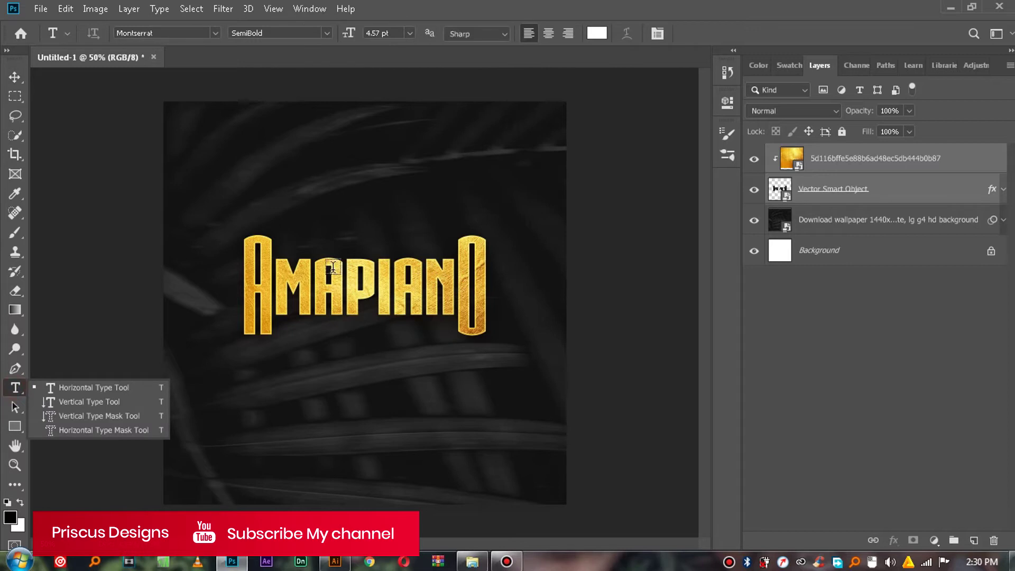
left_click(306, 247)
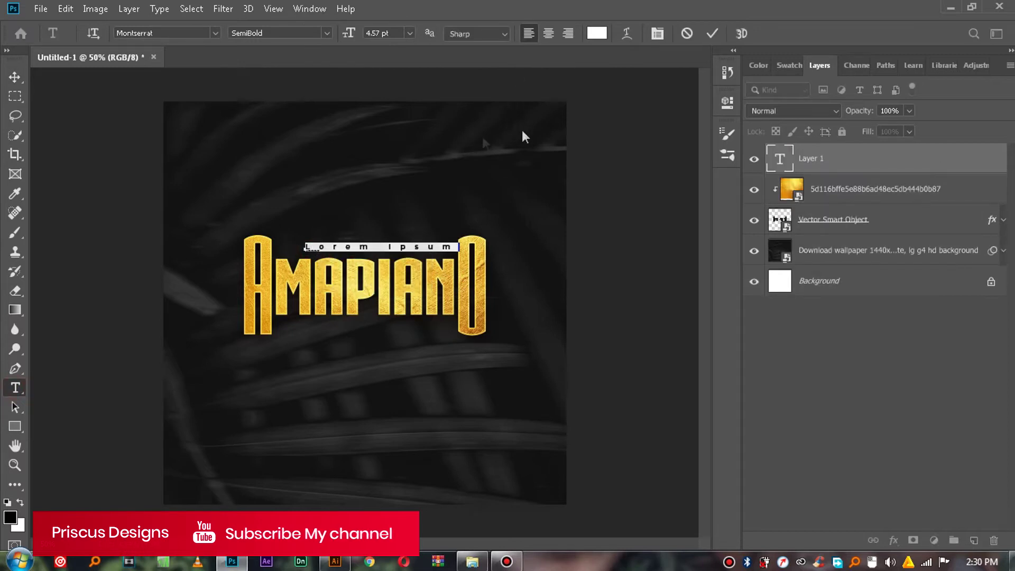
left_click(425, 246)
key("ctrl+a")
Show the Character settings clear of the lettering and set the placeholder text's Montserrat style to Black
key("ctrl+t")
left_click_drag(475, 99, 655, 102)
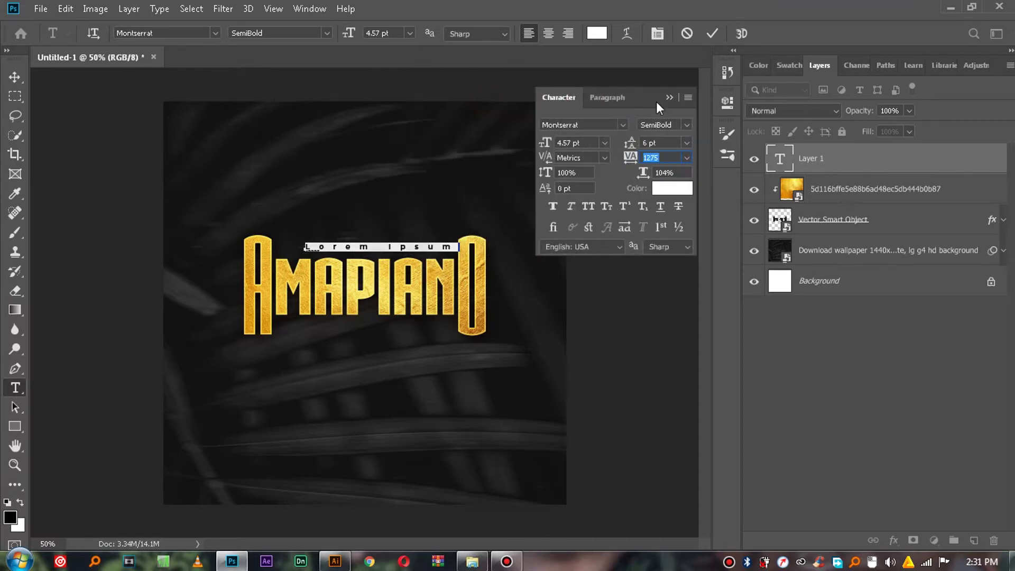
left_click(686, 125)
left_click(681, 351)
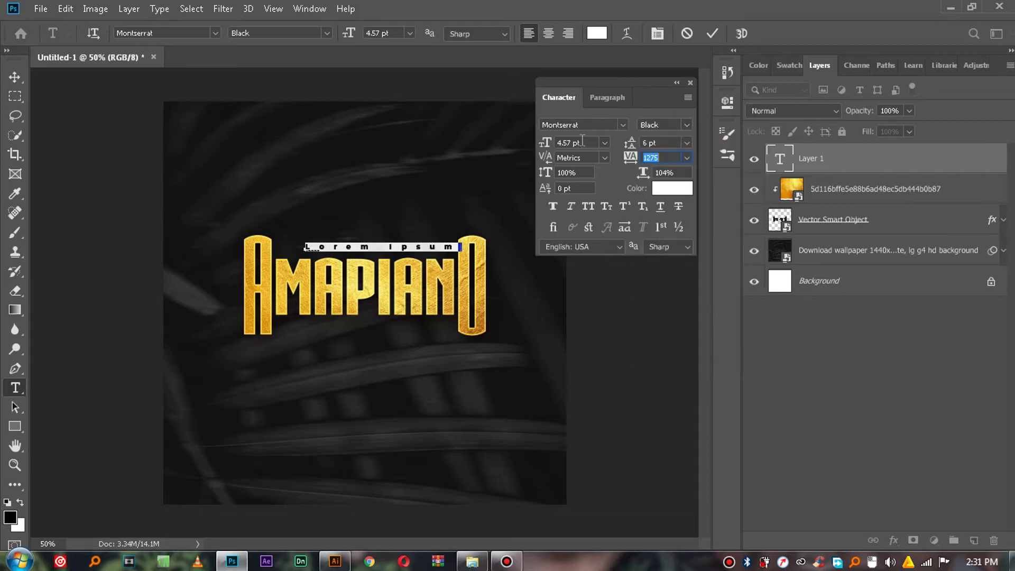
Set the selected placeholder text's size to 6 pt and reduce its tracking to 755
left_click(604, 142)
left_click(586, 175)
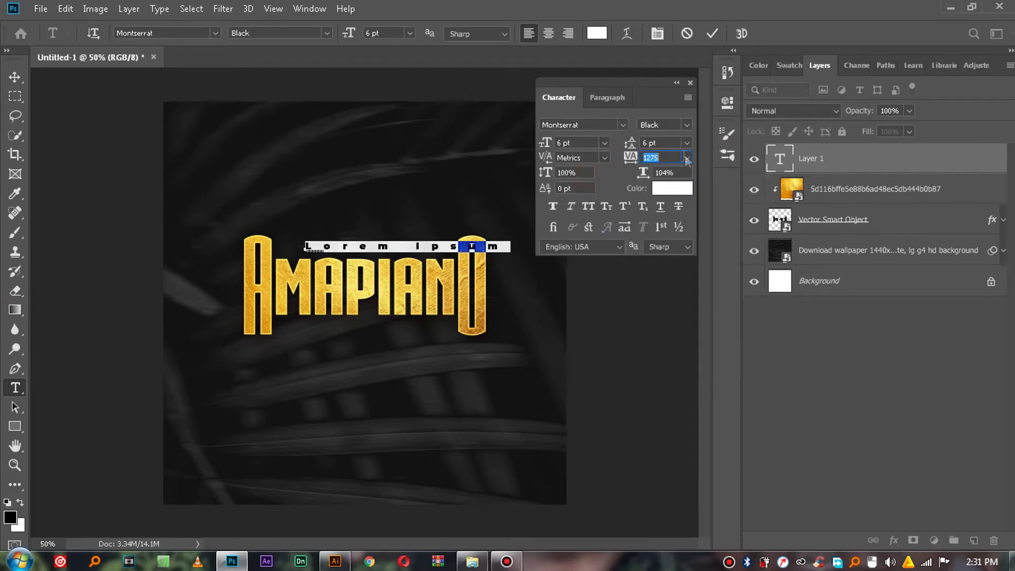
left_click_drag(626, 157, 607, 167)
Replace the placeholder text above the lettering with the DJ's stage name in capitals, ending in AFRICAN
left_click_drag(455, 239, 299, 252)
type("d")
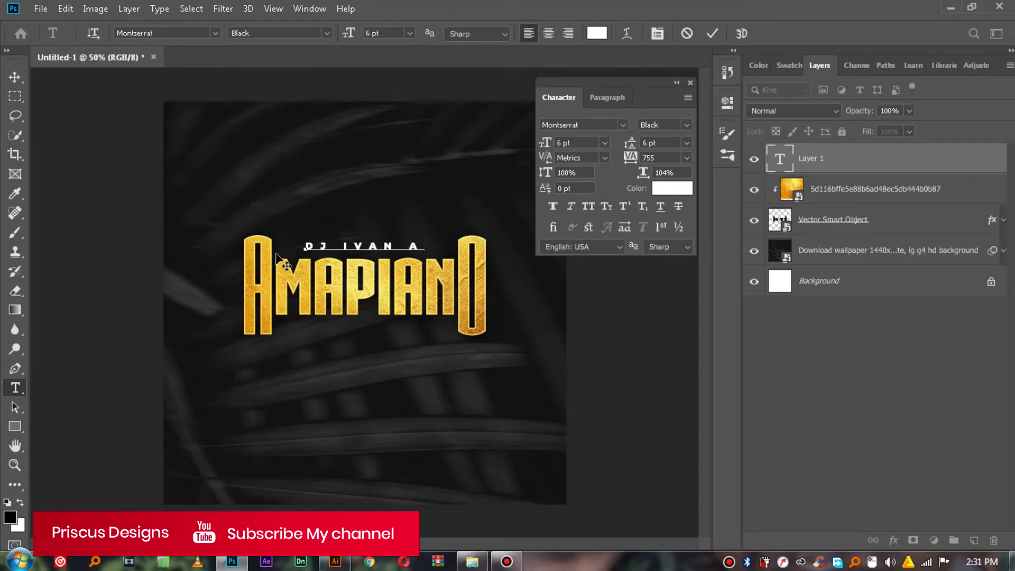
type("CAN")
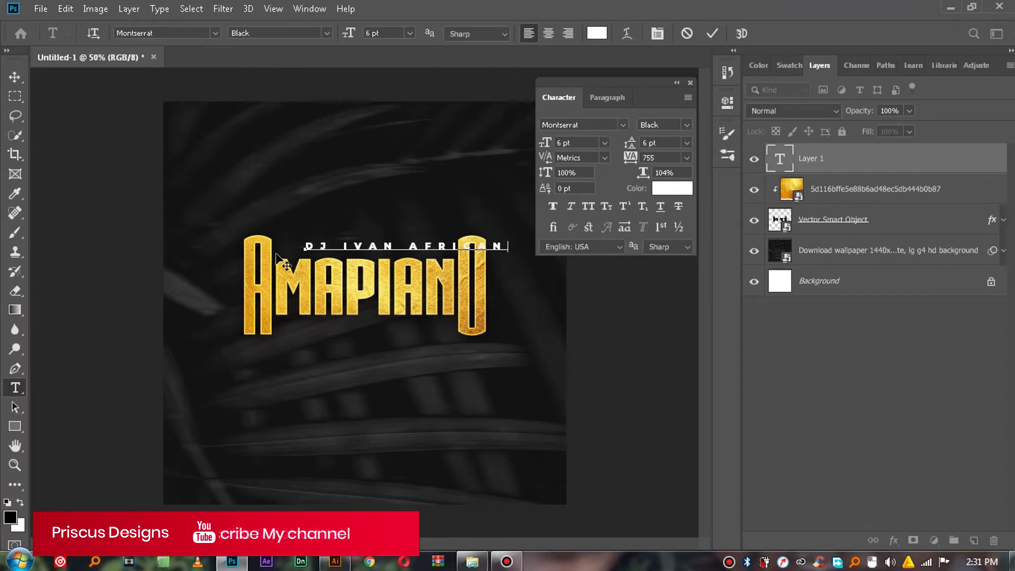
Set the DJ name's tracking to 415, commit the text and centre it above the MAPIAN letters
key("ctrl+a")
left_click_drag(640, 159, 618, 164)
left_click(712, 34)
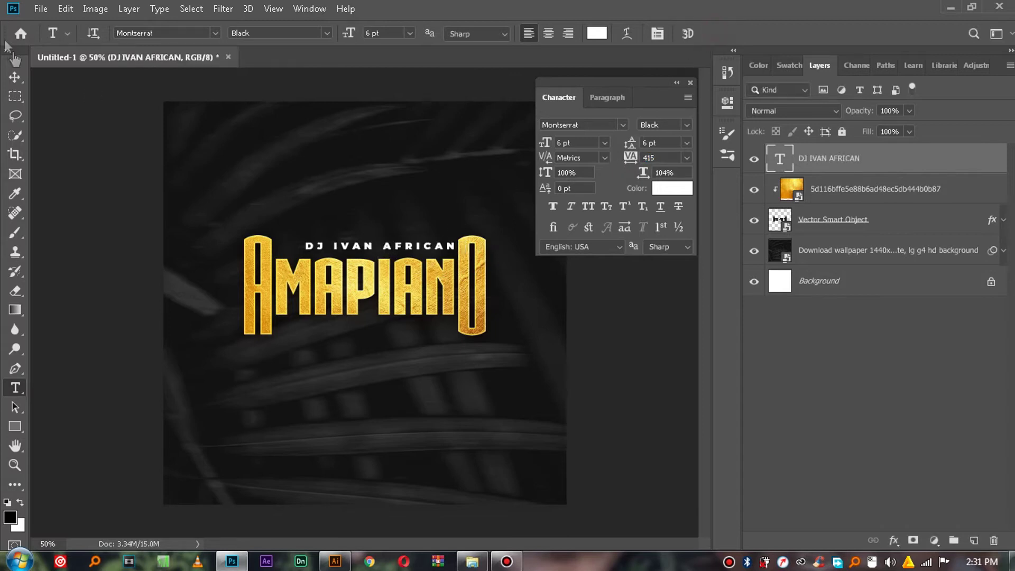
left_click(15, 77)
left_click_drag(358, 242, 342, 239)
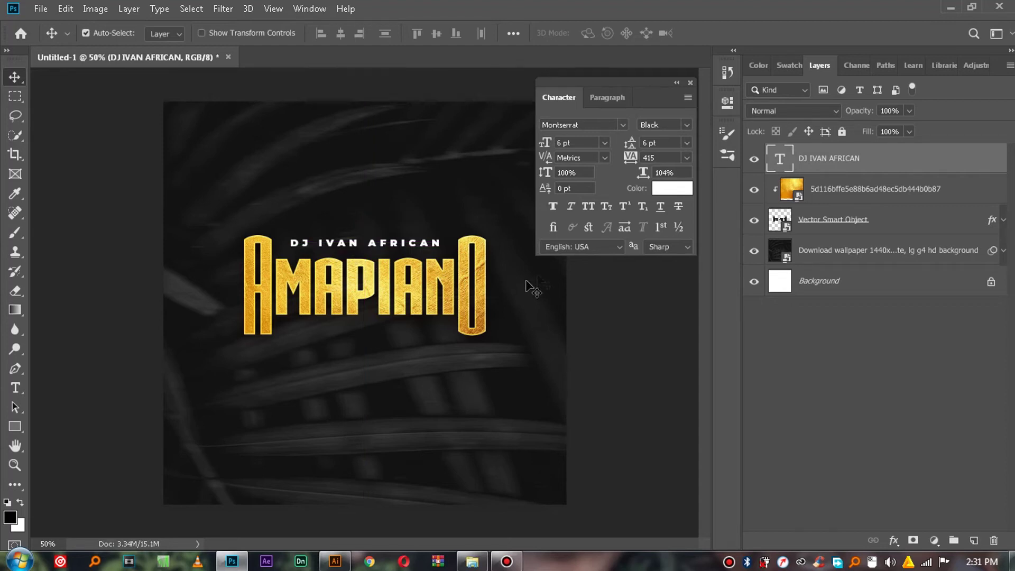
Recolour the DJ name text with the light gold f4d95e sampled from the AMAPIANO lettering
left_click(667, 189)
left_click(384, 269)
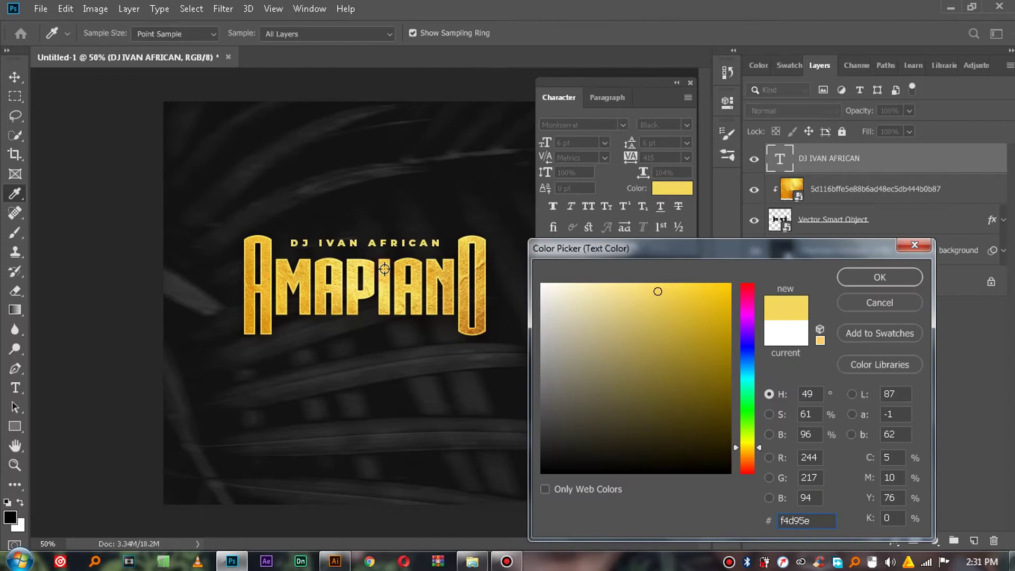
left_click(892, 277)
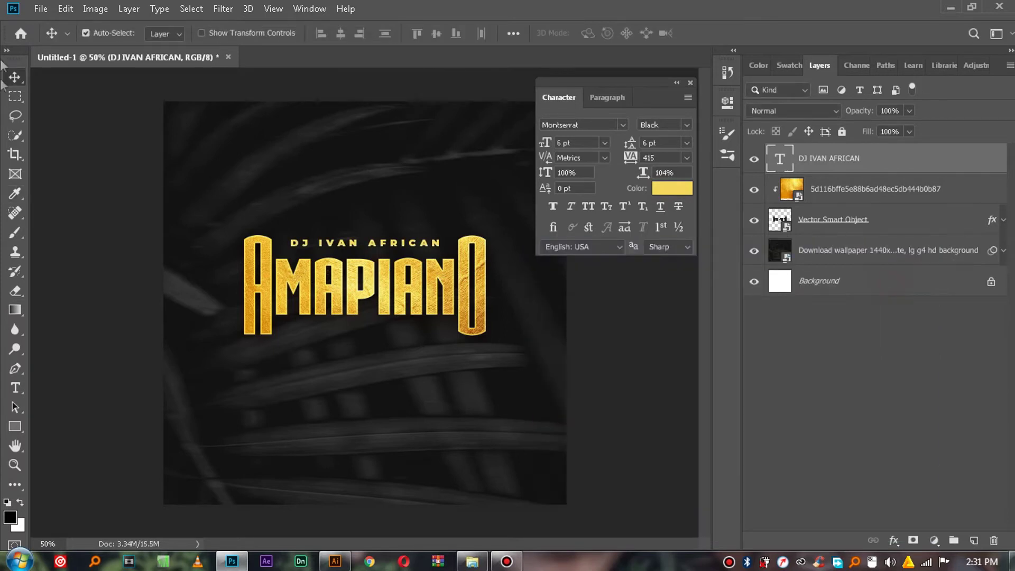
right_click(14, 83)
left_click(386, 245)
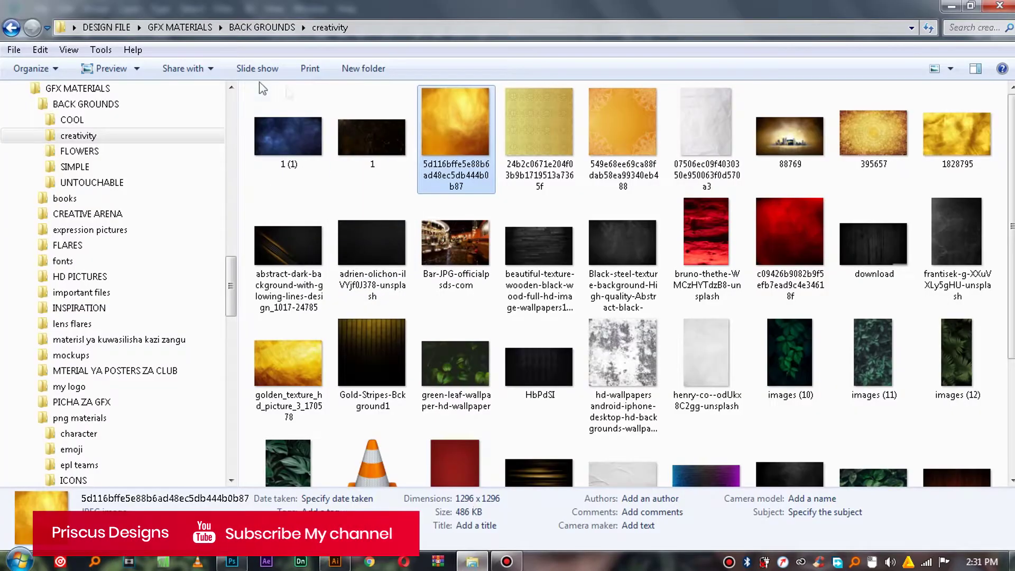
In the file browser, go up to the GFX MATERIALS folder and open its png materials folder
left_click(12, 27)
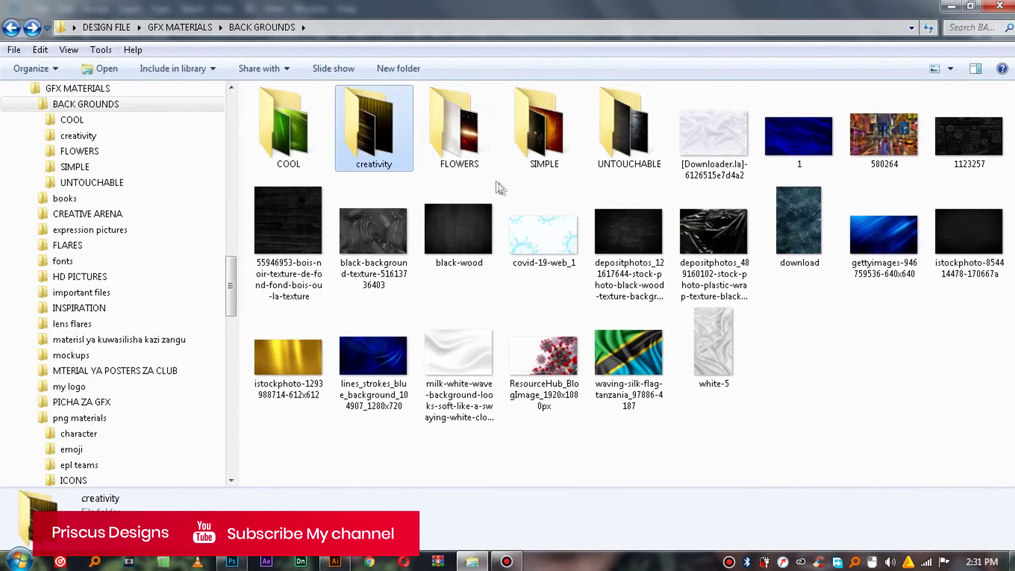
left_click(11, 27)
left_click(294, 237)
left_click(294, 206)
left_click(289, 236)
left_click(278, 189)
left_click(285, 316)
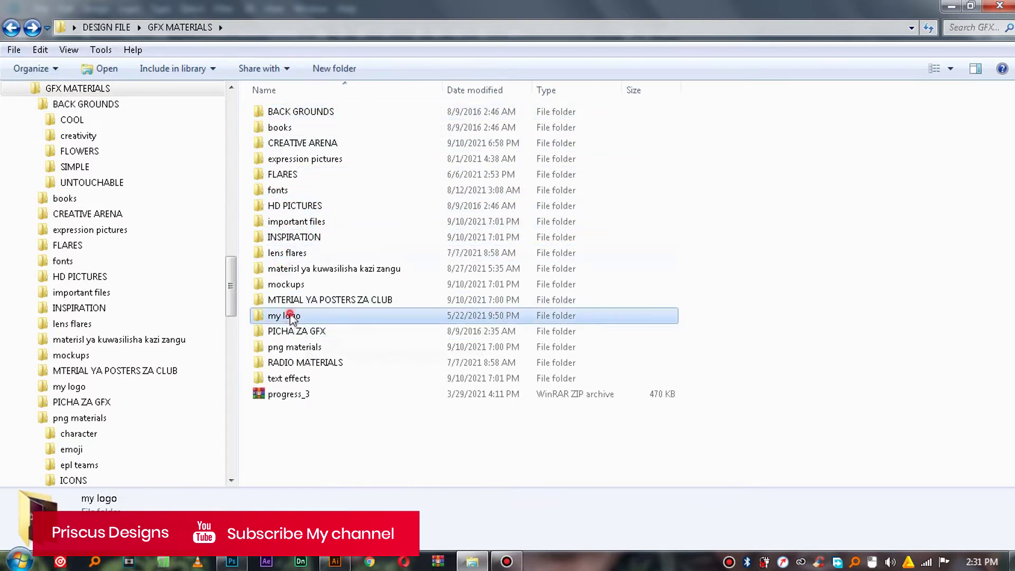
double_click(295, 348)
Find the orange Africa map image in the png materials folder and place it in the Photoshop document
left_click(555, 280)
scroll(698, 342, "down", 15)
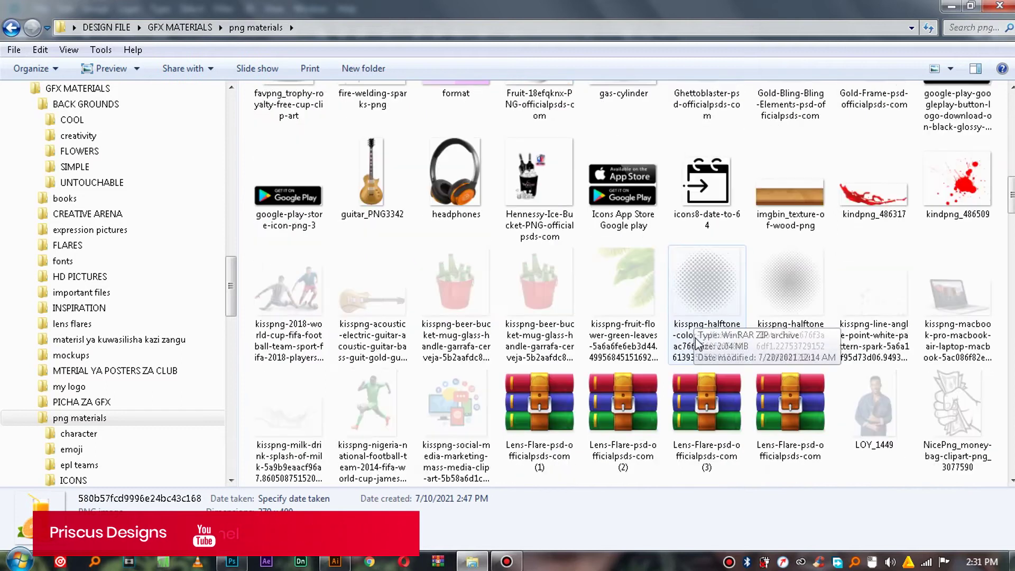
scroll(696, 343, "down", 3)
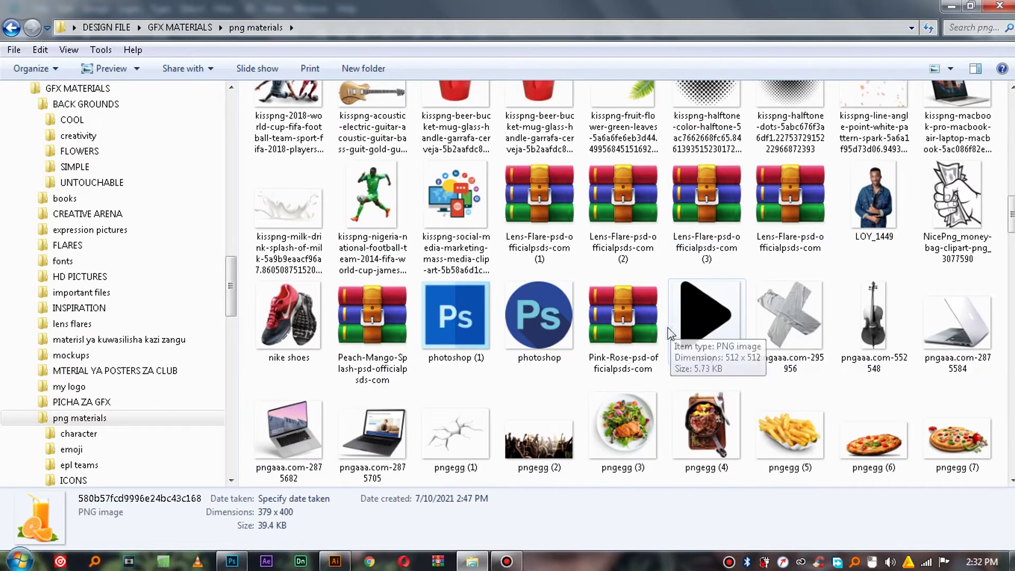
left_click(538, 315)
scroll(717, 333, "down", 8)
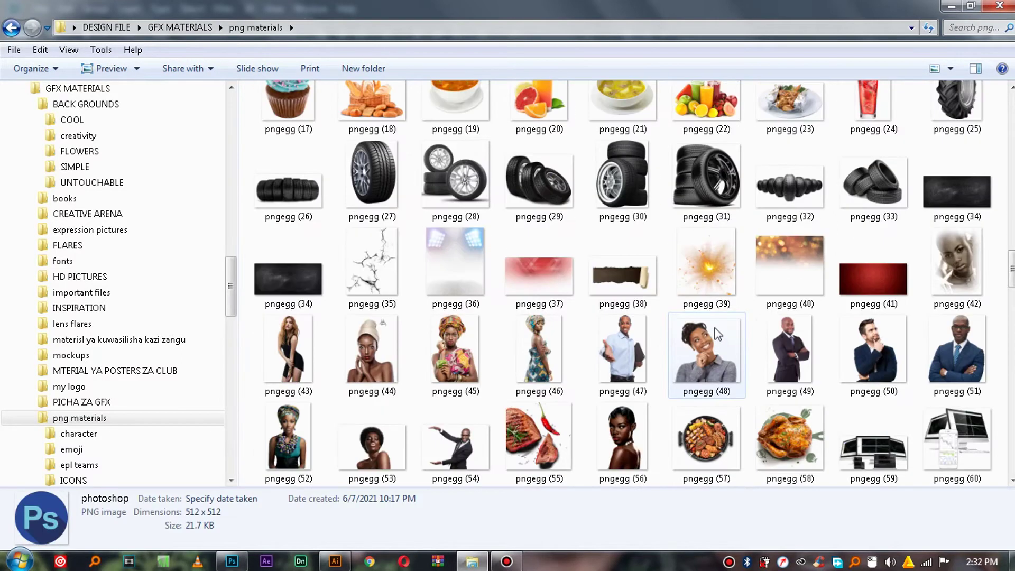
left_click(745, 280)
left_click(622, 275)
left_click(634, 354)
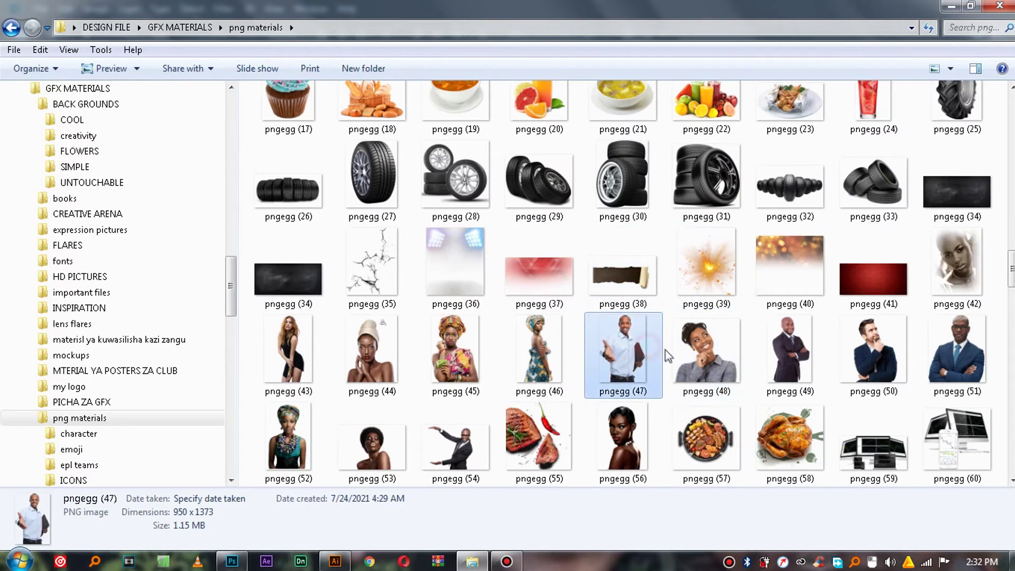
scroll(666, 355, "down", 6)
left_click(625, 301)
left_click(652, 344)
left_click(732, 346)
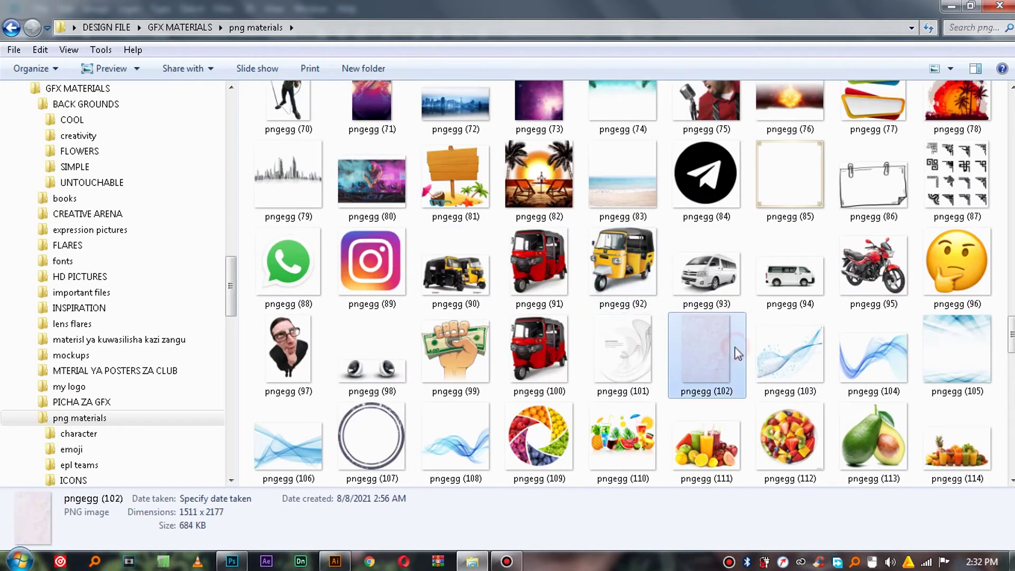
scroll(739, 353, "down", 6)
left_click_drag(763, 200, 367, 340)
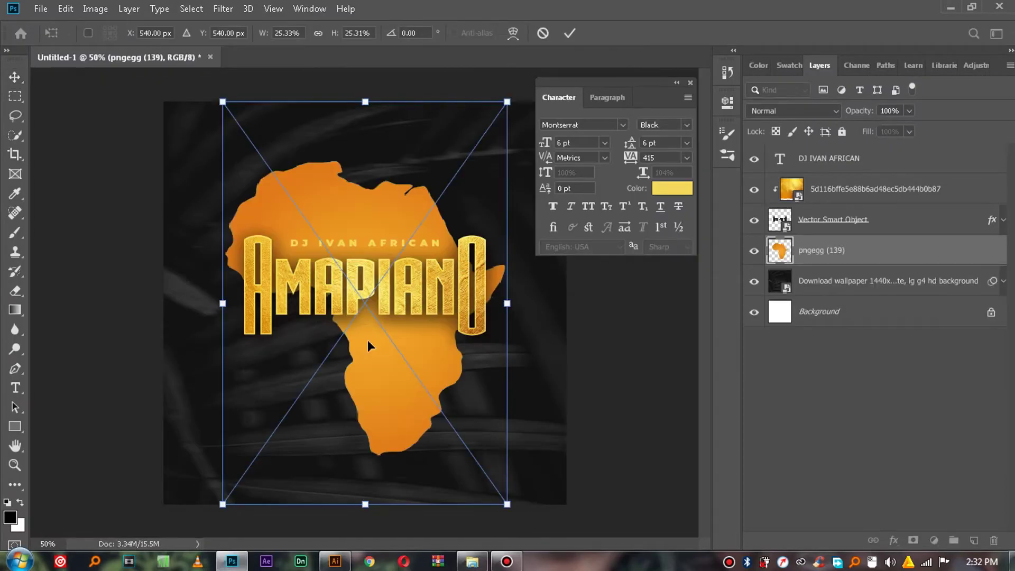
Scale the Africa map down to about 1.03%, position it over the first A of AFRICAN and commit the placement
left_click_drag(509, 505, 372, 255)
scroll(385, 262, "up", 2)
scroll(386, 259, "up", 5)
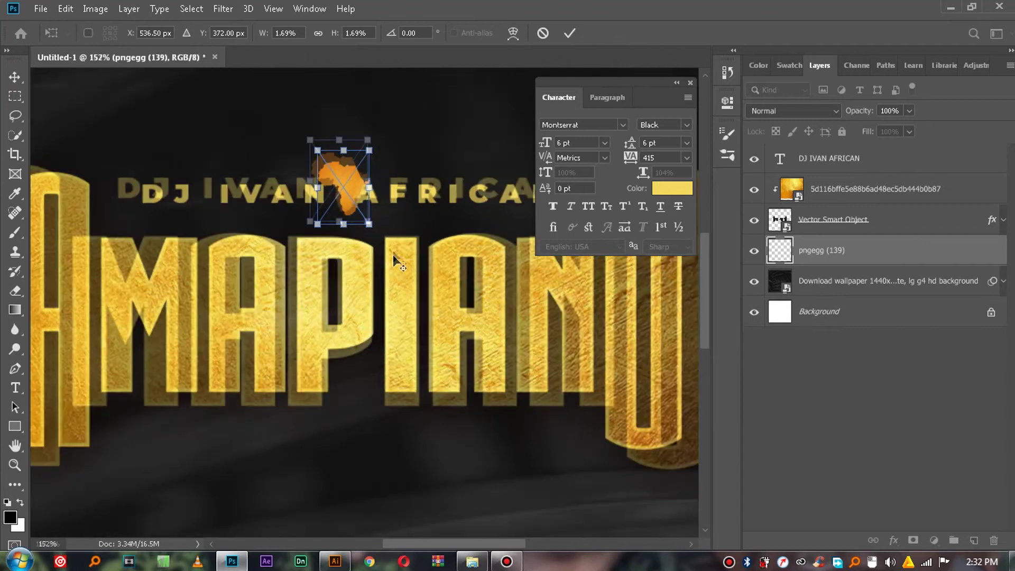
left_click_drag(313, 144, 349, 152)
left_click_drag(403, 225, 387, 204)
left_click_drag(372, 166, 363, 165)
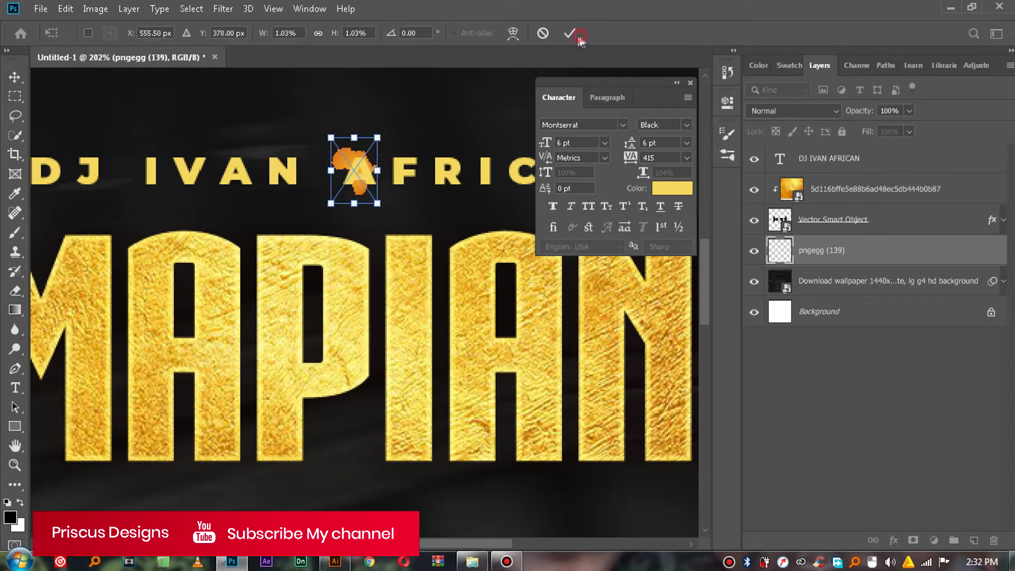
left_click(566, 36)
Replace the first A of AFRICAN with a gap of spaces and shift the text line so the Africa map fills it
key("t")
left_click(373, 166)
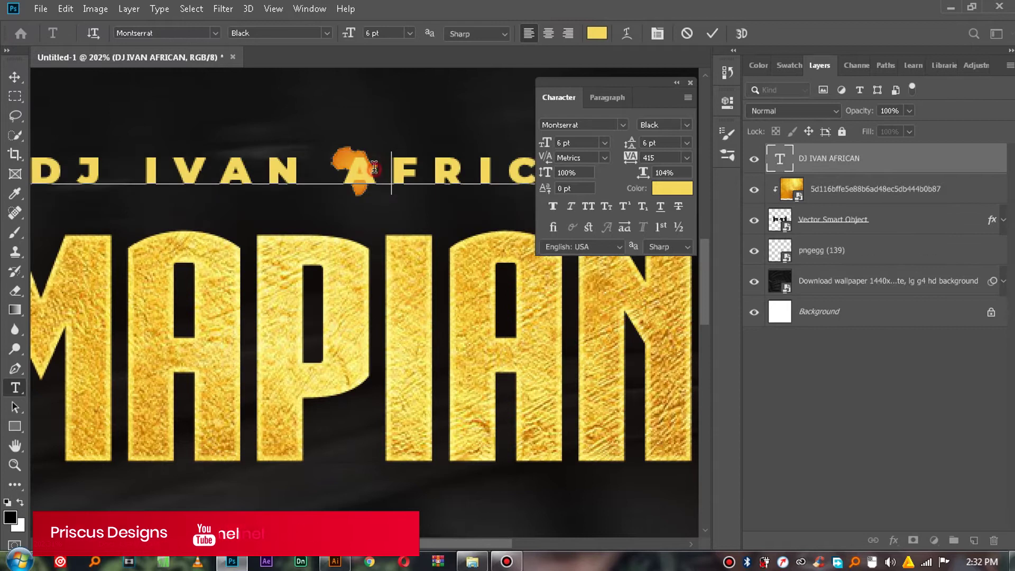
key("BackSpace")
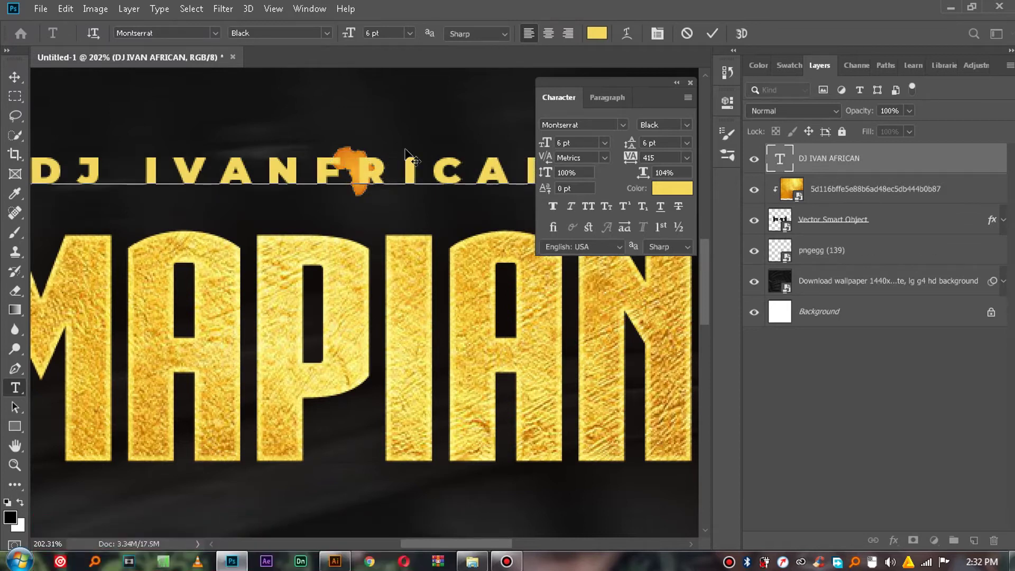
left_click(711, 35)
key("v")
left_click_drag(361, 175, 392, 171)
Move the Africa map layer above the gold texture layer, then select it with the DJ name layer and nudge both into place
left_click(823, 187, "ctrl")
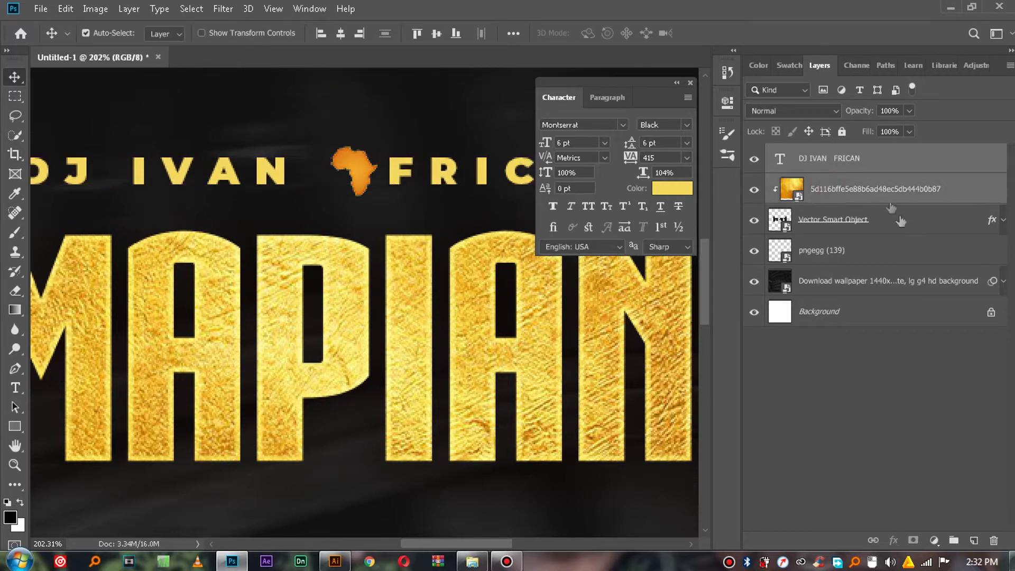
left_click(868, 185)
left_click_drag(824, 253, 828, 162)
left_click(829, 163, "ctrl")
scroll(373, 236, "down", 5)
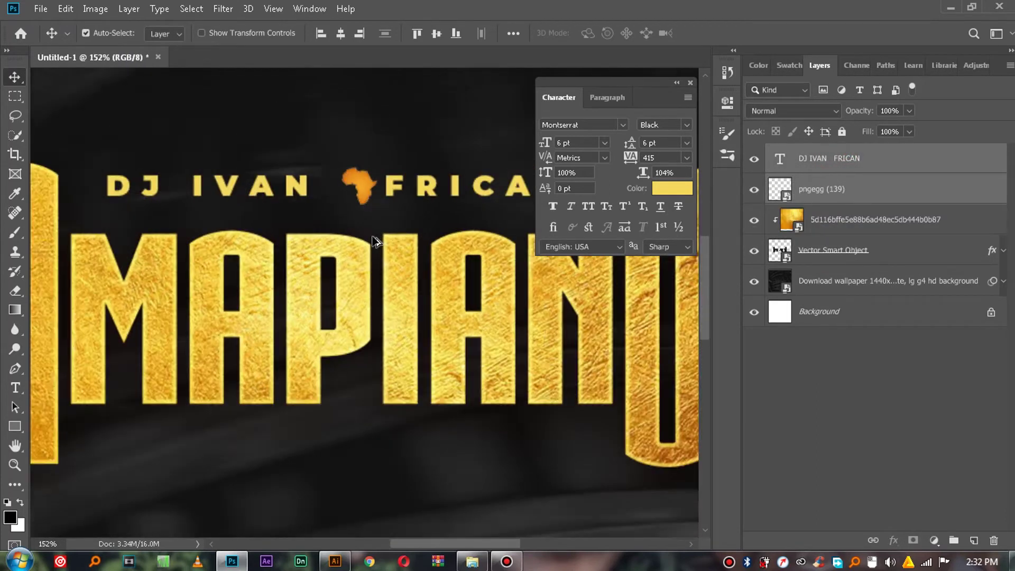
left_click_drag(372, 211, 376, 212)
Duplicate the DJ name text layer and move the copy just below the MAPIAN letters
left_click(15, 465)
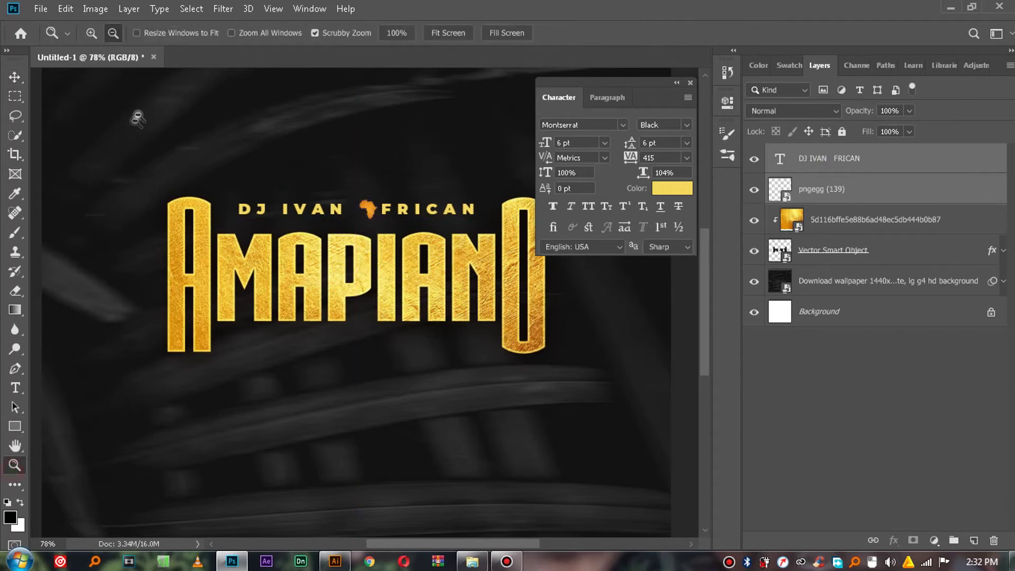
left_click(378, 220)
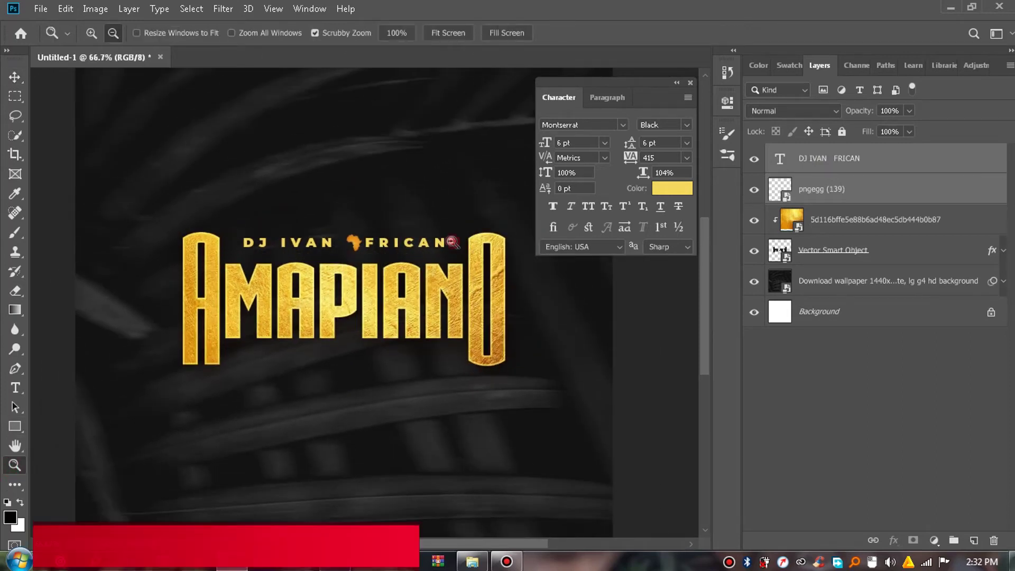
left_click(408, 260)
key("v")
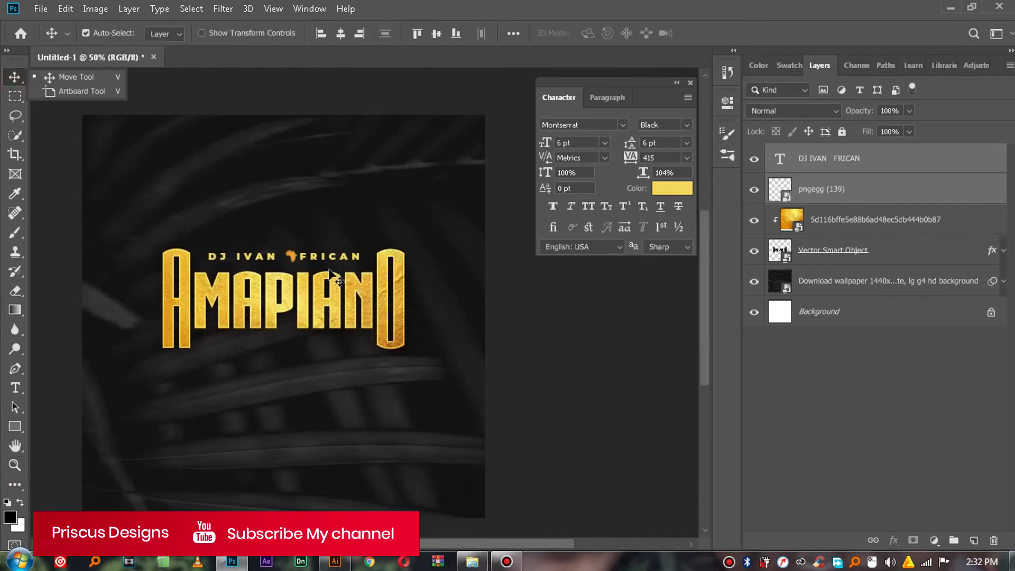
left_click(324, 261)
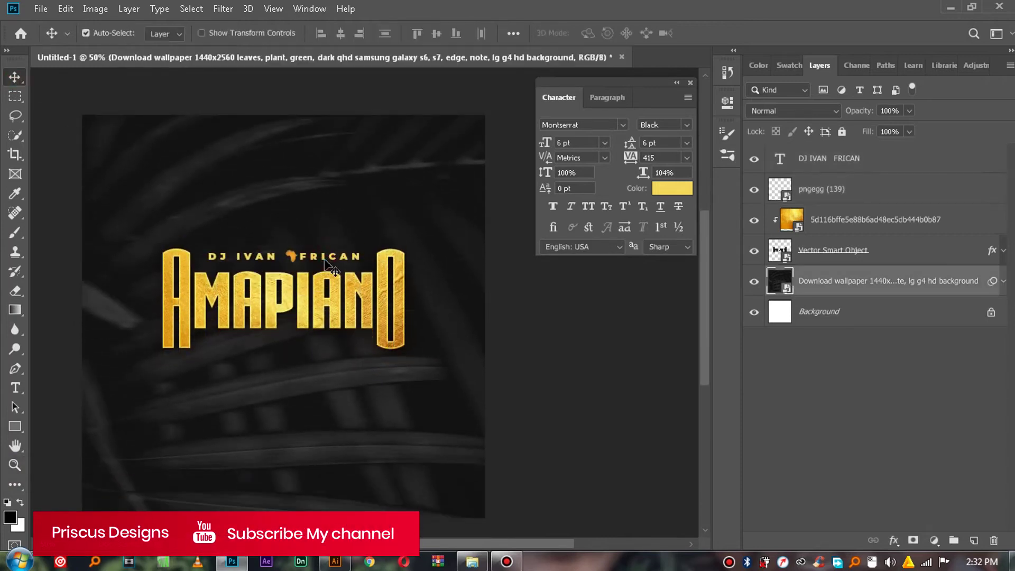
left_click(270, 255)
key("ctrl+j")
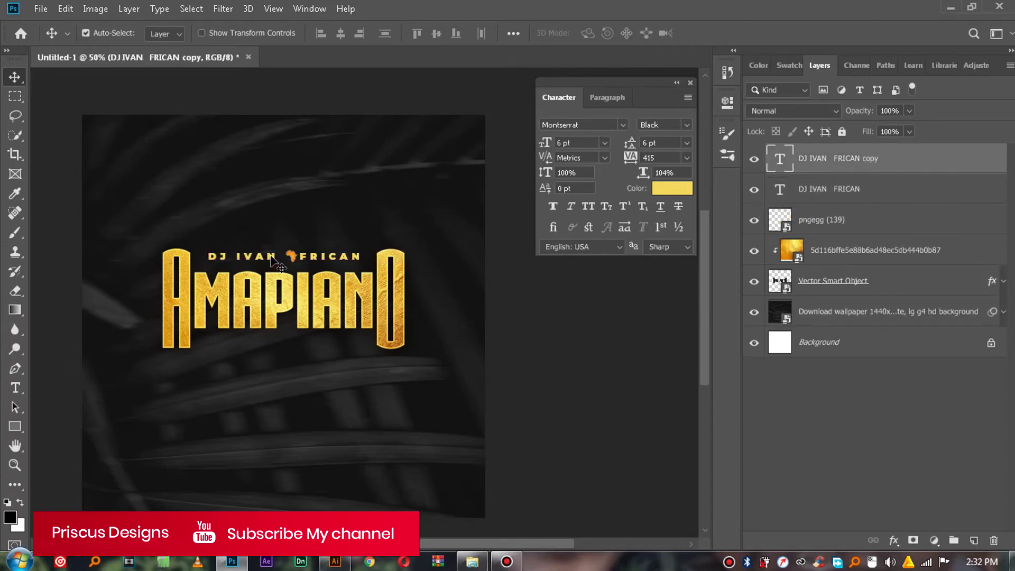
left_click_drag(267, 257, 275, 348)
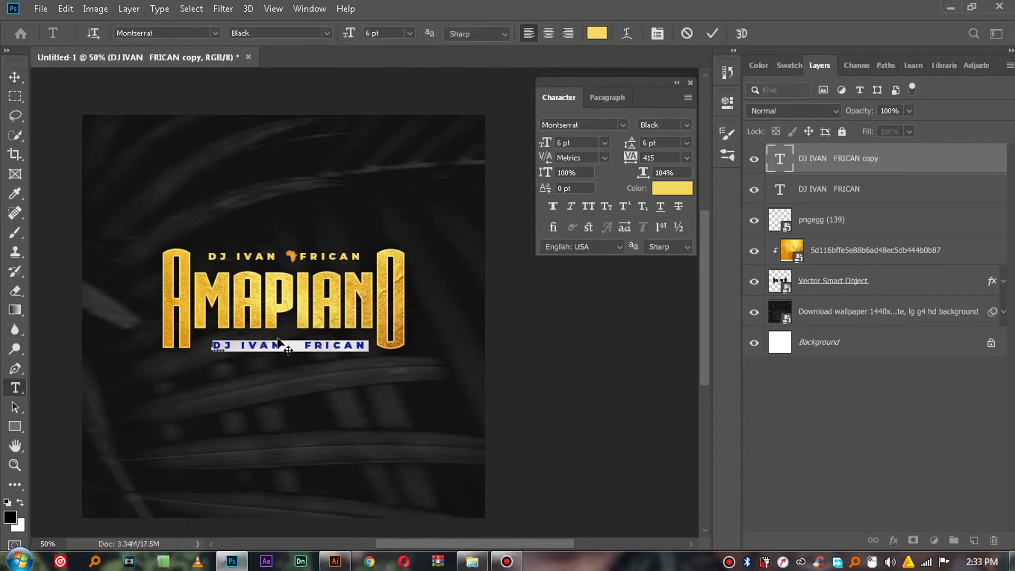
Change the duplicated text to RISE UP and centre it beneath the MAPIAN letters
type("RISE")
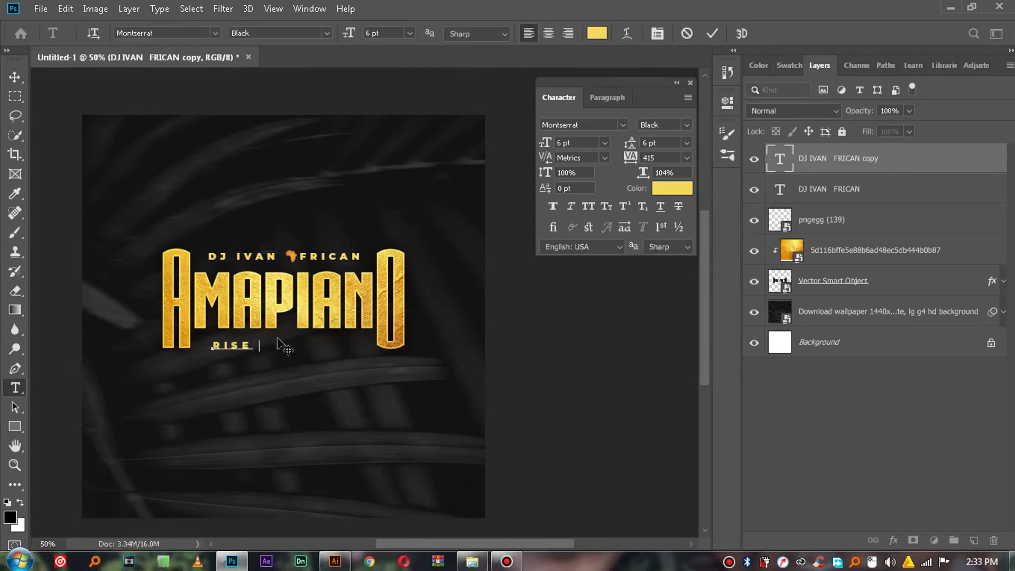
left_click(710, 34)
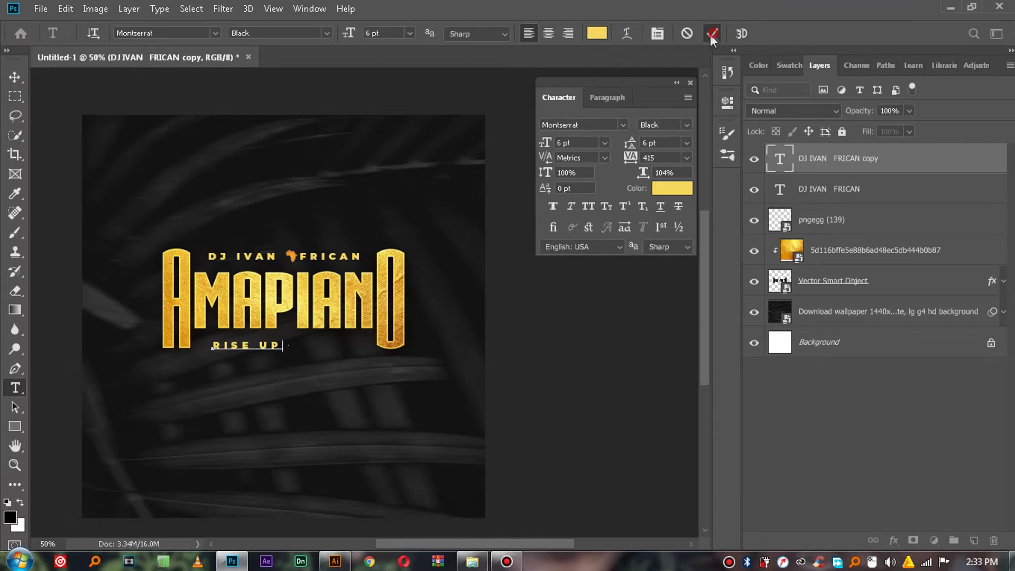
key("v")
left_click_drag(239, 344, 279, 346)
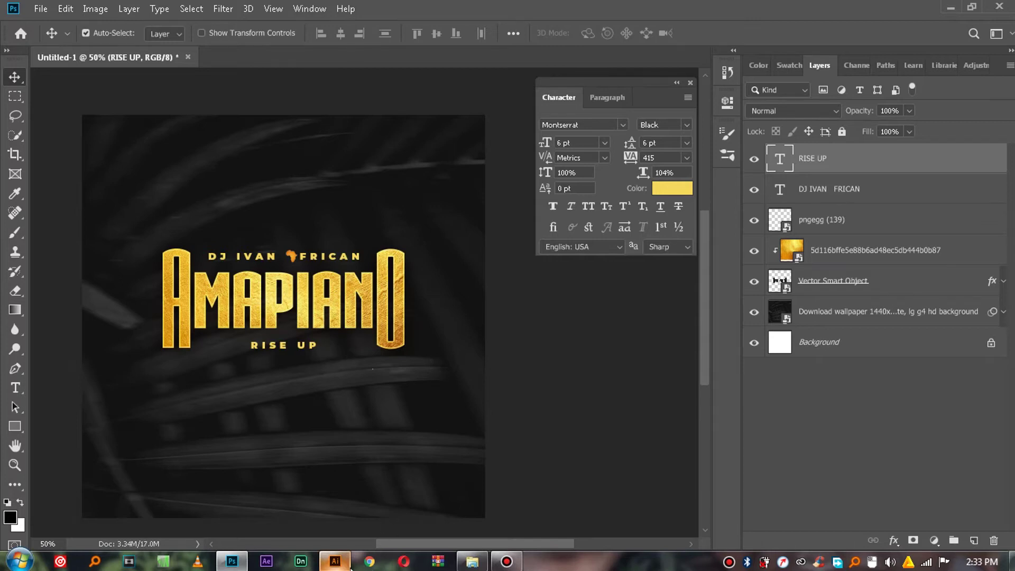
Switch to Illustrator, select the whole black AMAPIANO lettering and delete it
left_click(340, 566)
left_click(830, 252)
left_click_drag(835, 209, 74, 377)
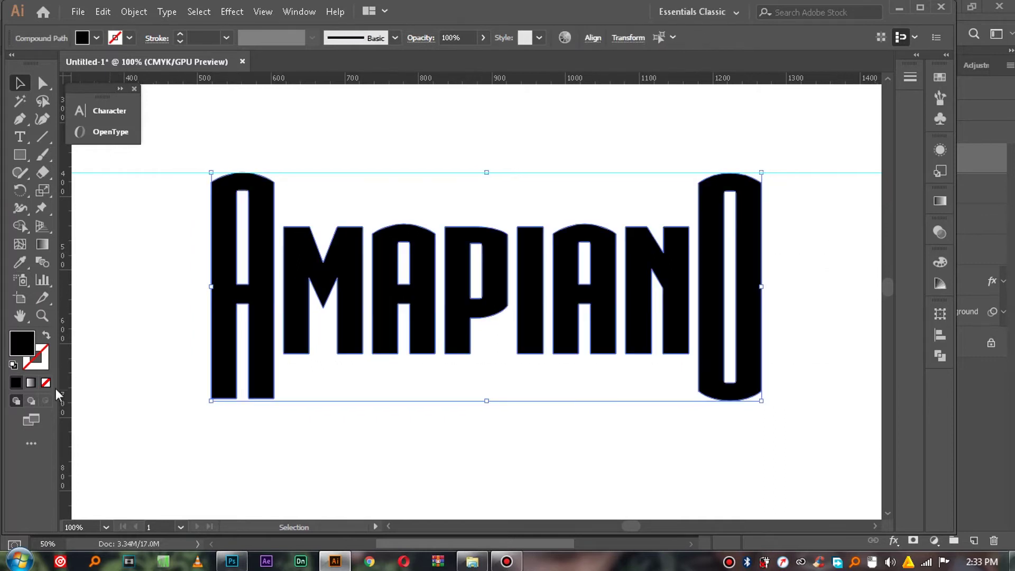
key("Delete")
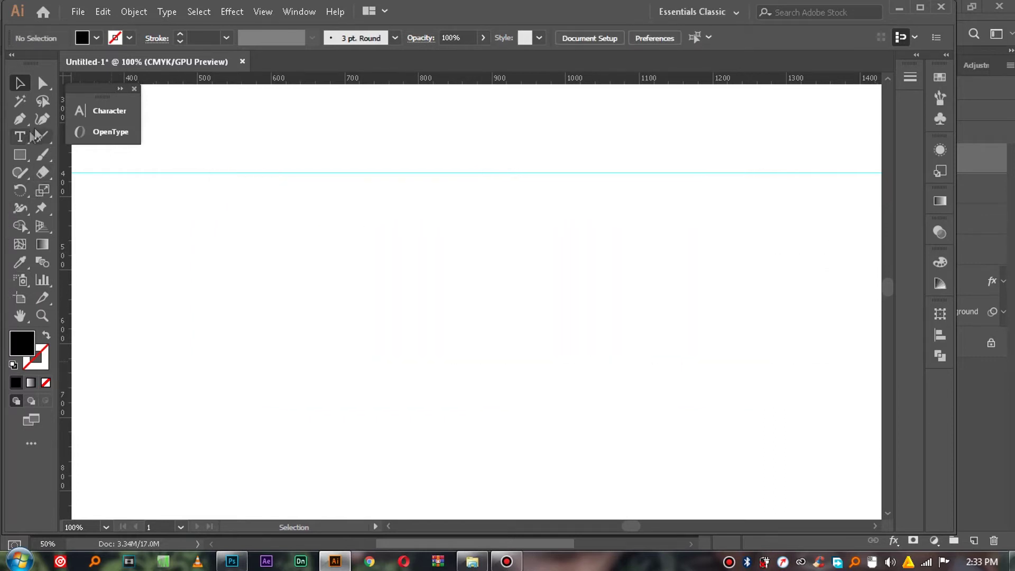
Draw a straight horizontal line about 50 px long on the empty artboard with the Pen tool
left_click(25, 117)
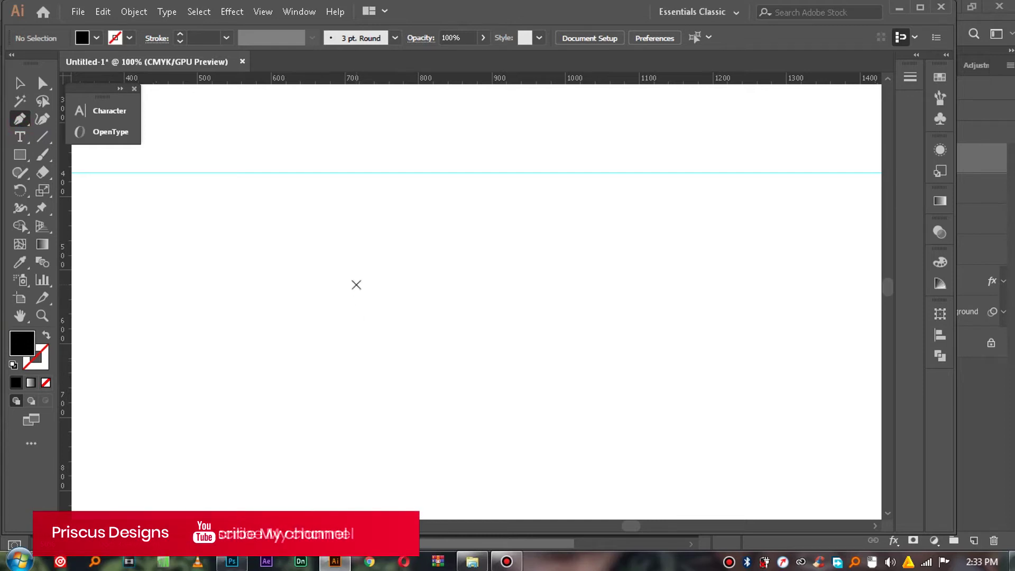
left_click(356, 285)
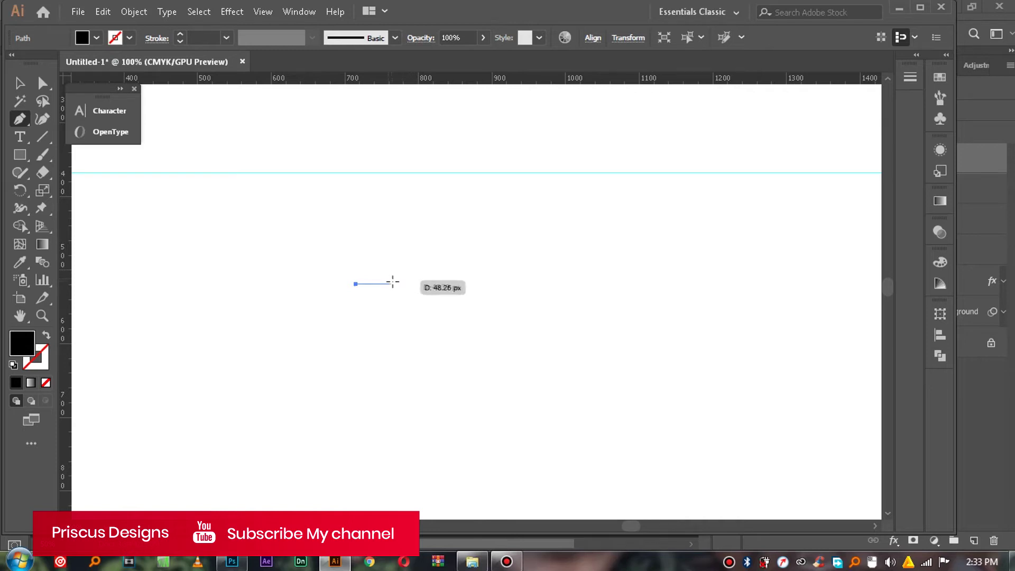
left_click(394, 284)
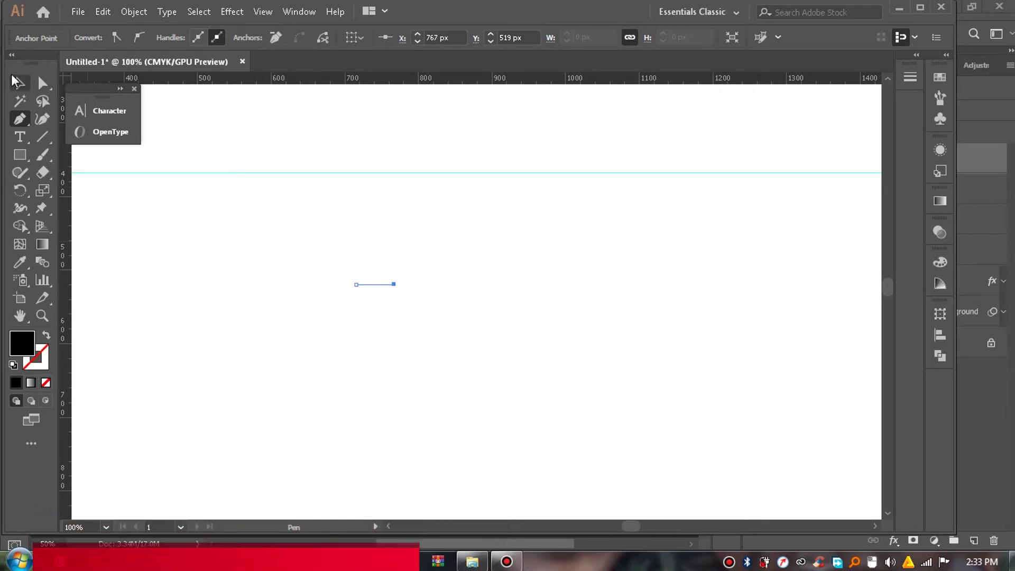
Select the drawn line and give it no fill and a black stroke
key("v")
left_click(233, 204)
left_click_drag(259, 220, 453, 332)
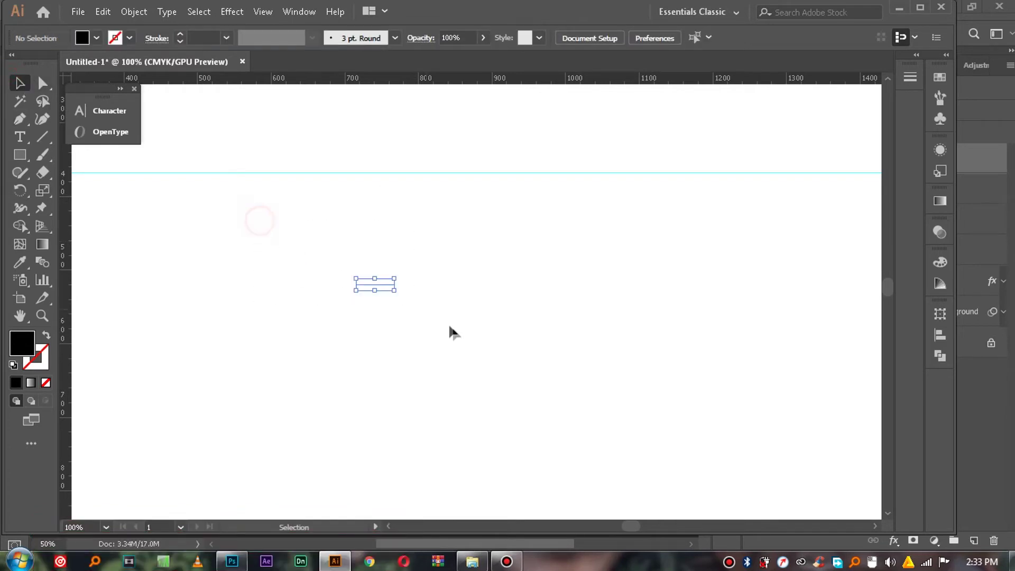
left_click(83, 37)
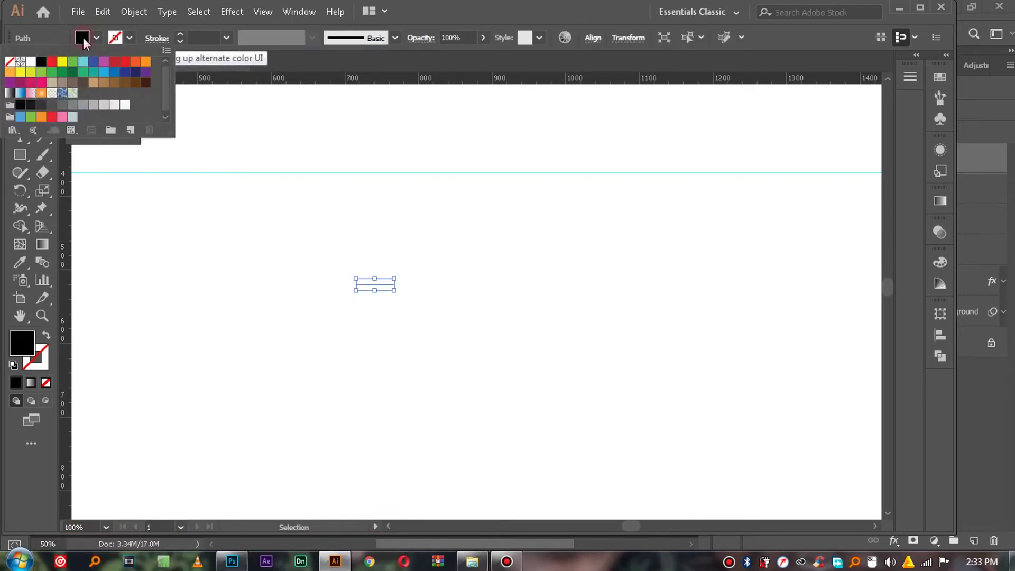
left_click(10, 61)
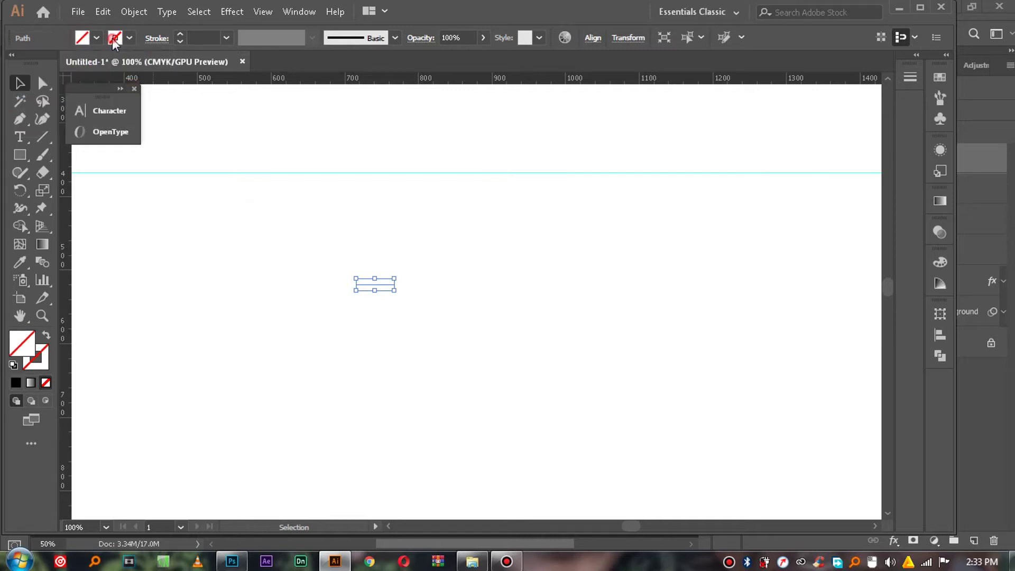
left_click(41, 61, "shift")
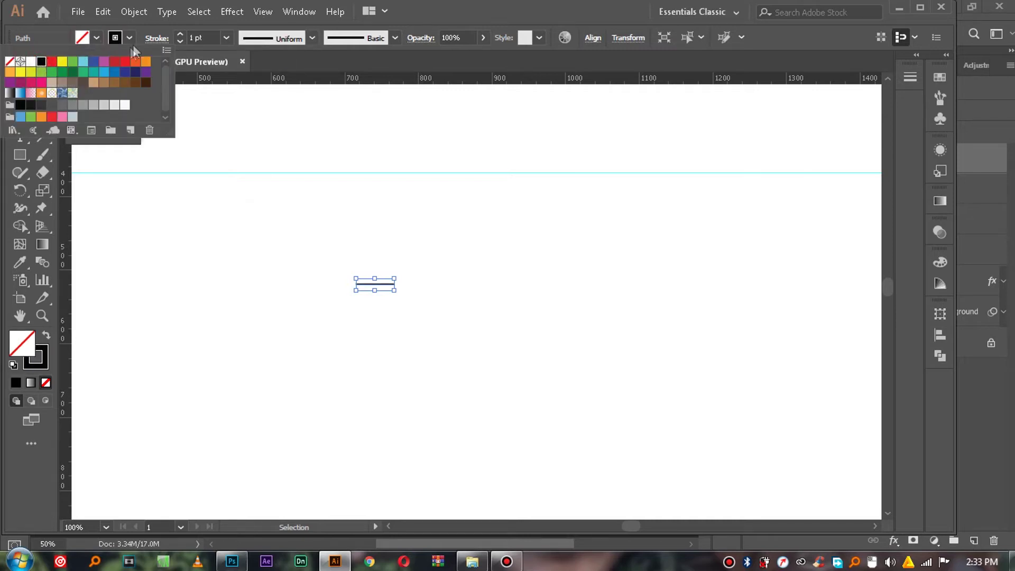
Increase the line's stroke weight to 8 pt
left_click(180, 35)
left_click(180, 35)
left_click(180, 35)
left_click(181, 35)
left_click(181, 34)
left_click(180, 35)
left_click(180, 35)
left_click(386, 202)
Apply the triangular width profile to the line so it tapers to a point at its right end
left_click_drag(344, 280, 415, 299)
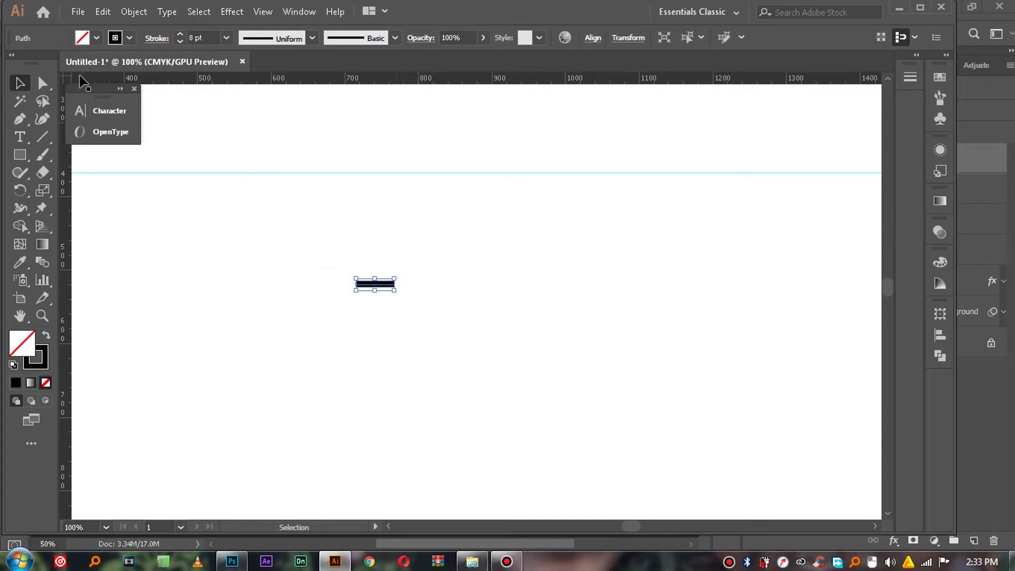
left_click(312, 38)
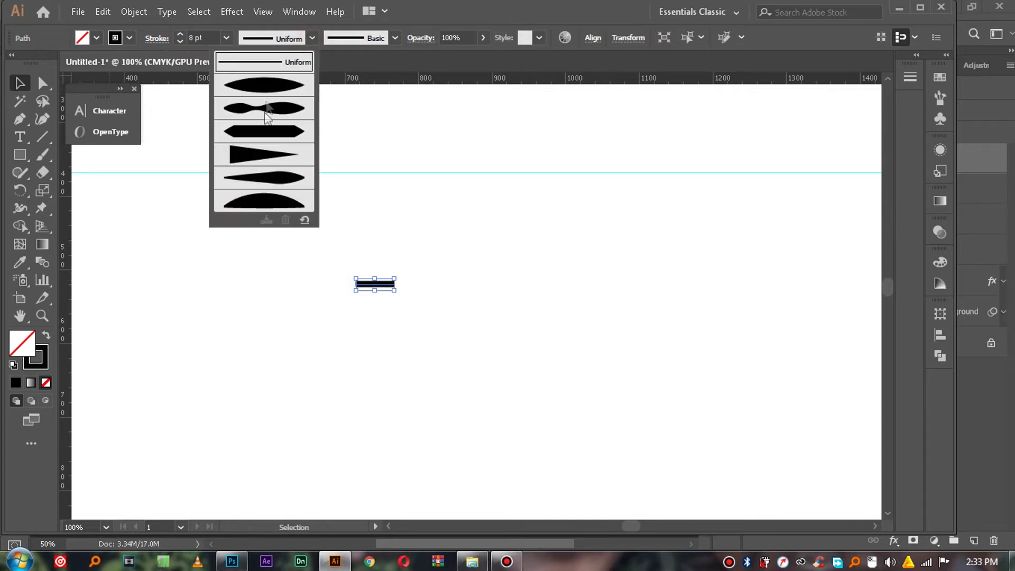
left_click(262, 154)
left_click(344, 255)
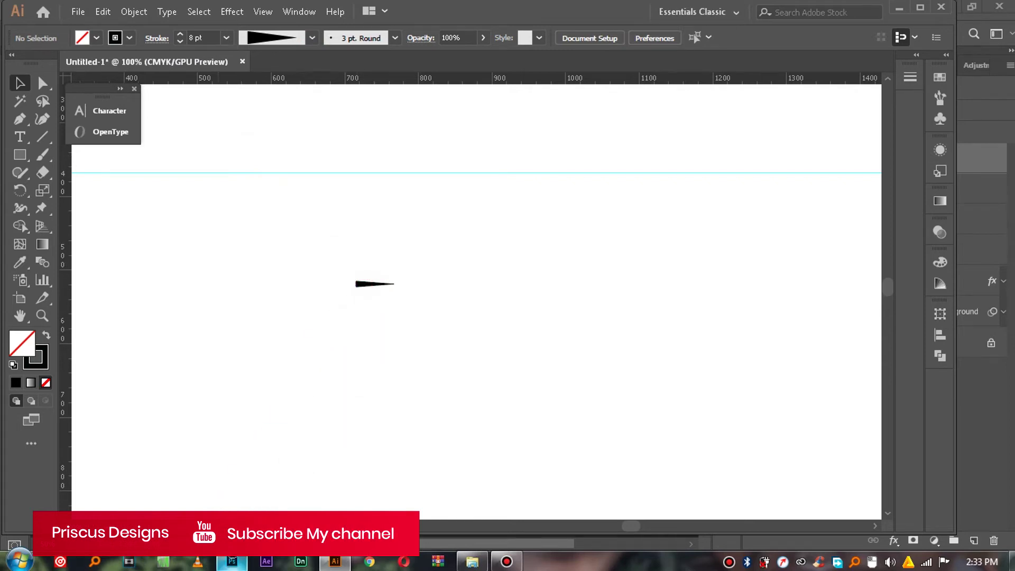
Switch to Photoshop, paste the tapered line as a smart object and scale it to about 45% beside RISE UP
left_click(232, 561)
key("ctrl+v")
left_click_drag(397, 344, 364, 343)
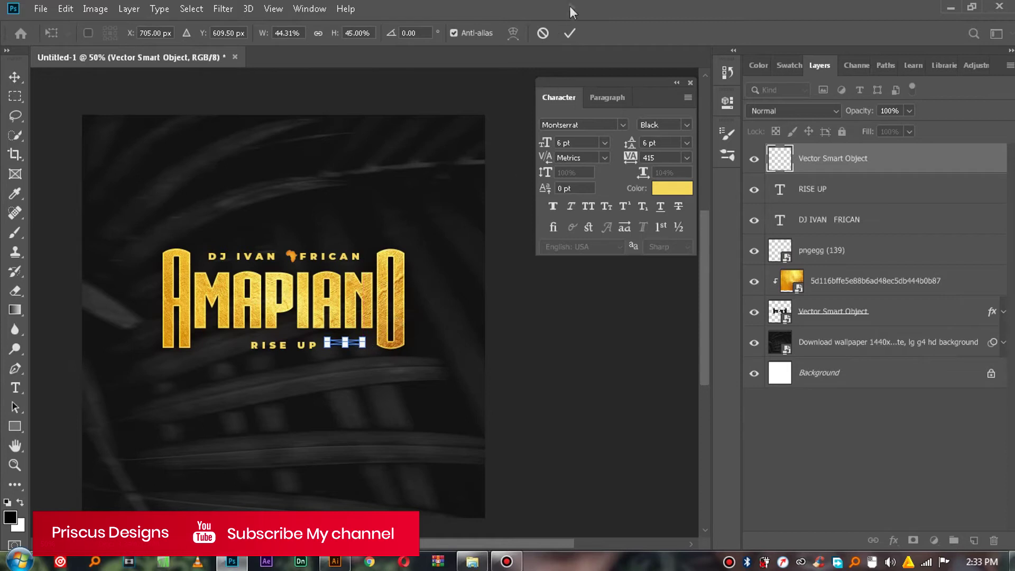
left_click(569, 33)
Give the pasted wedge a Color Overlay of gold #d4b038 sampled from the lettering and nudge it closer to RISE UP
right_click(875, 169)
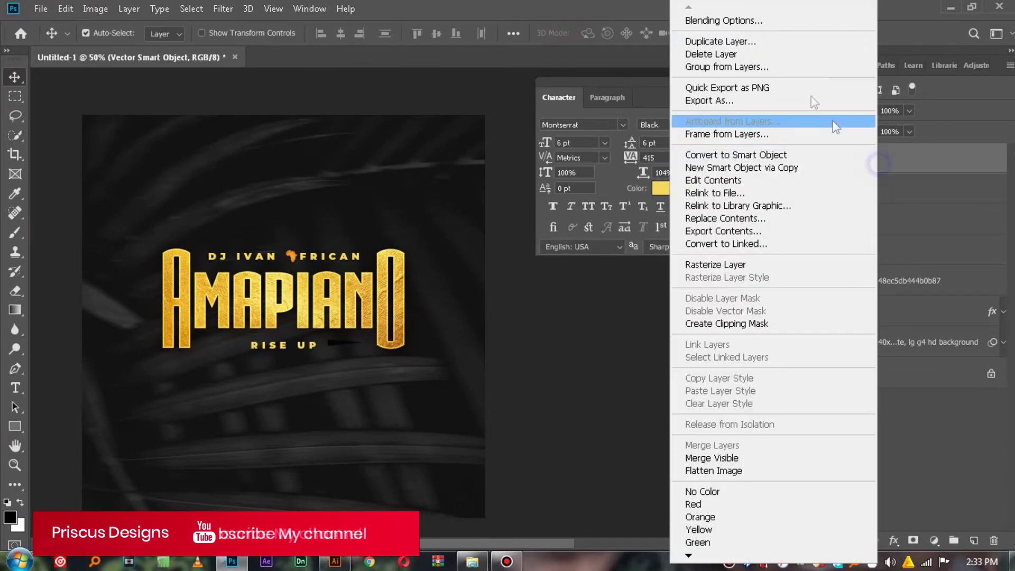
left_click(724, 21)
left_click(253, 395)
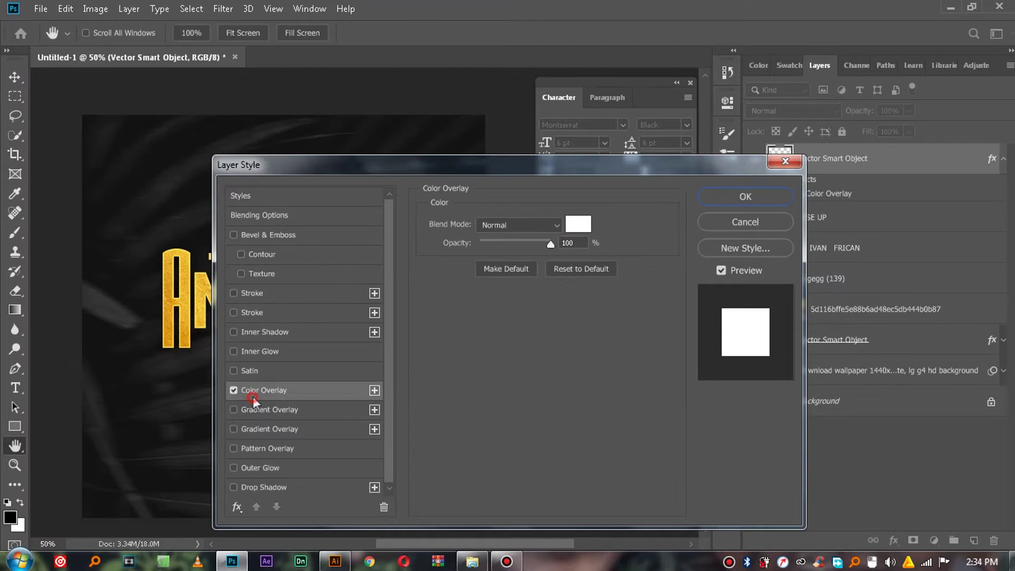
left_click_drag(564, 165, 769, 162)
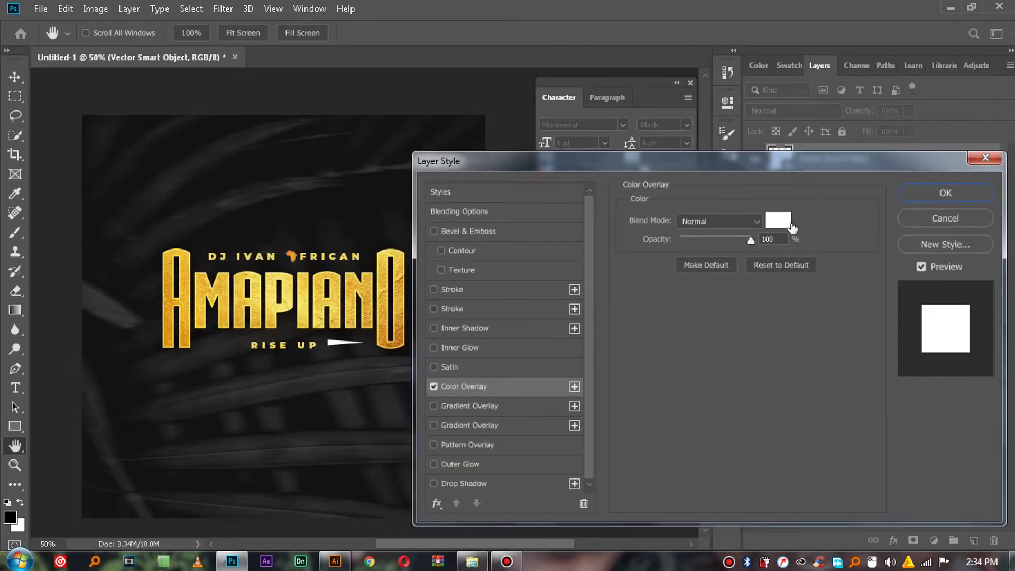
left_click(778, 220)
left_click(382, 261)
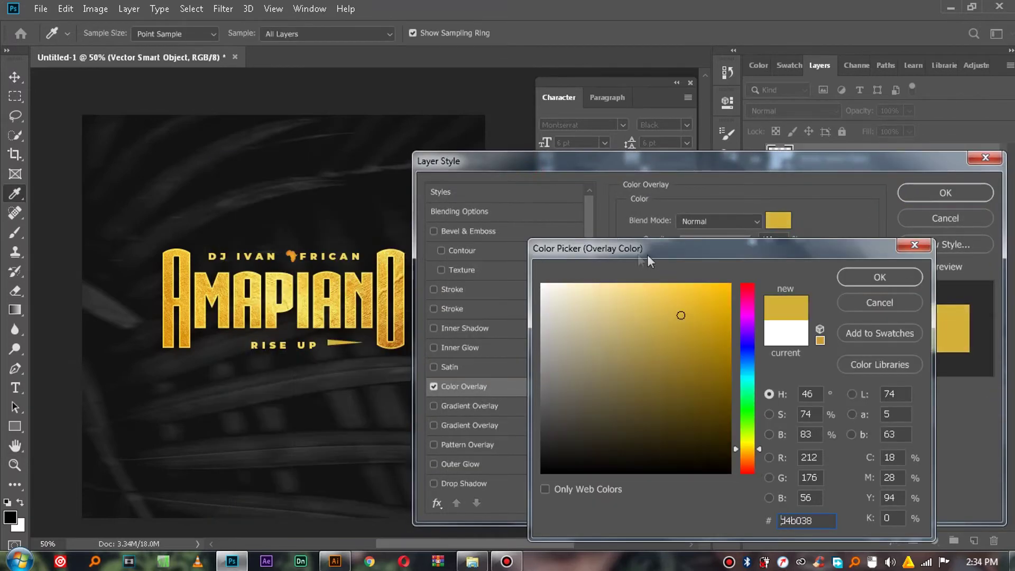
left_click(864, 279)
left_click(948, 192)
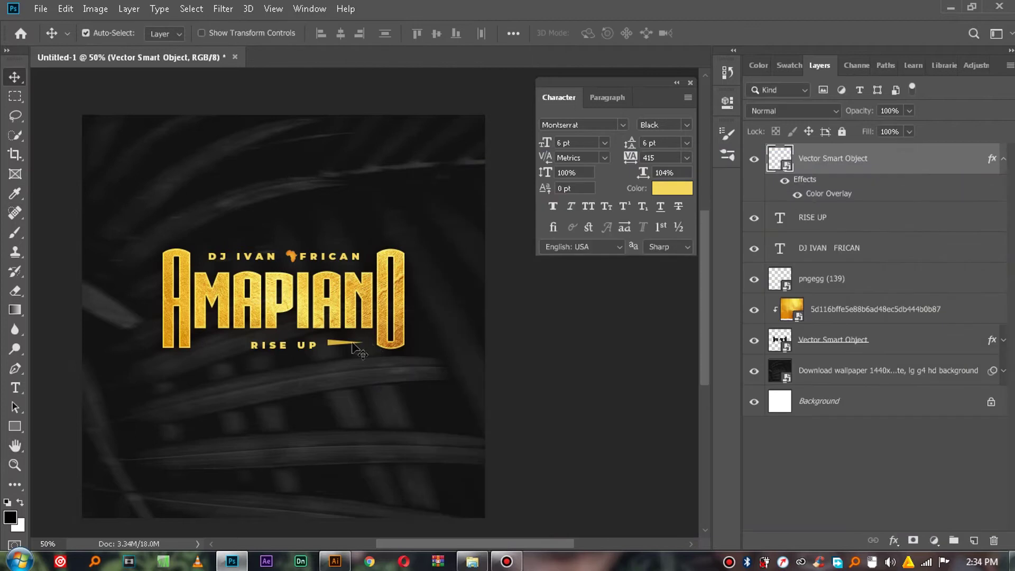
left_click_drag(330, 341, 324, 343)
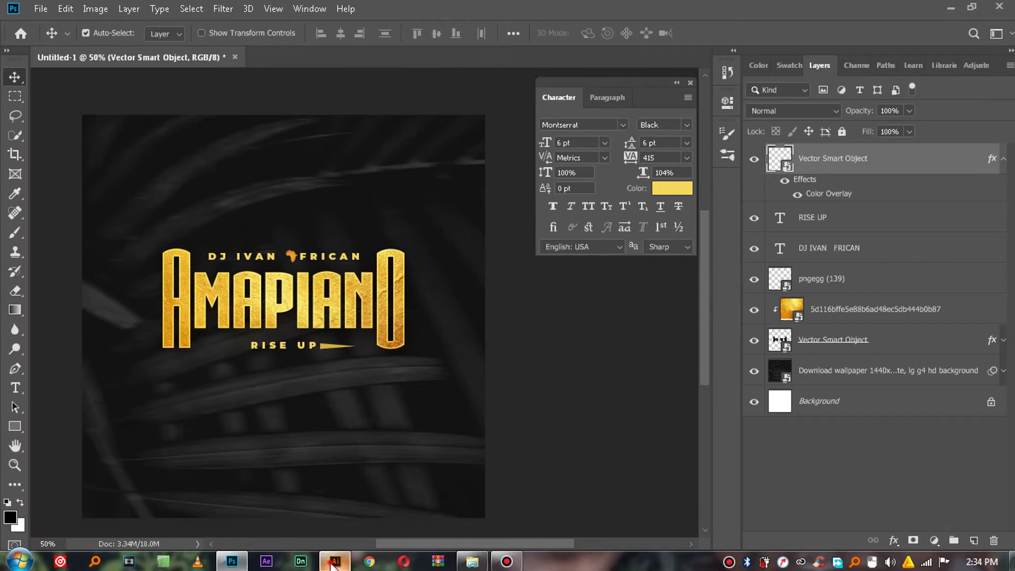
Switch back to Illustrator and reduce the tapered line's stroke weight to 5 pt
left_click(335, 562)
left_click(180, 42)
left_click(179, 43)
left_click(341, 235)
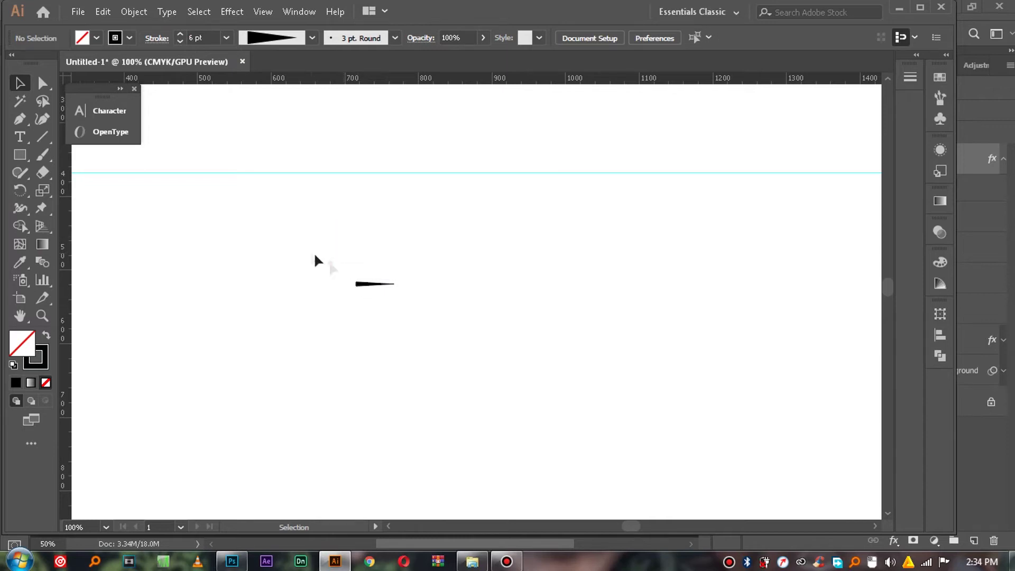
left_click(379, 282)
left_click(180, 42)
left_click(328, 208)
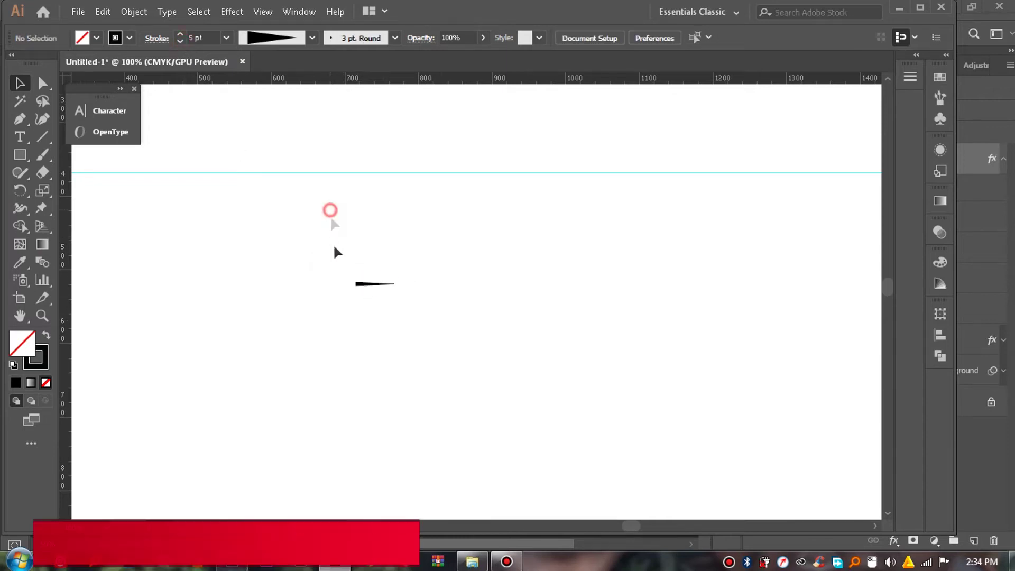
Copy the thinner wedge into Photoshop as a smart object below RISE UP at about 71% scale, and delete the earlier gold wedge
left_click(374, 284)
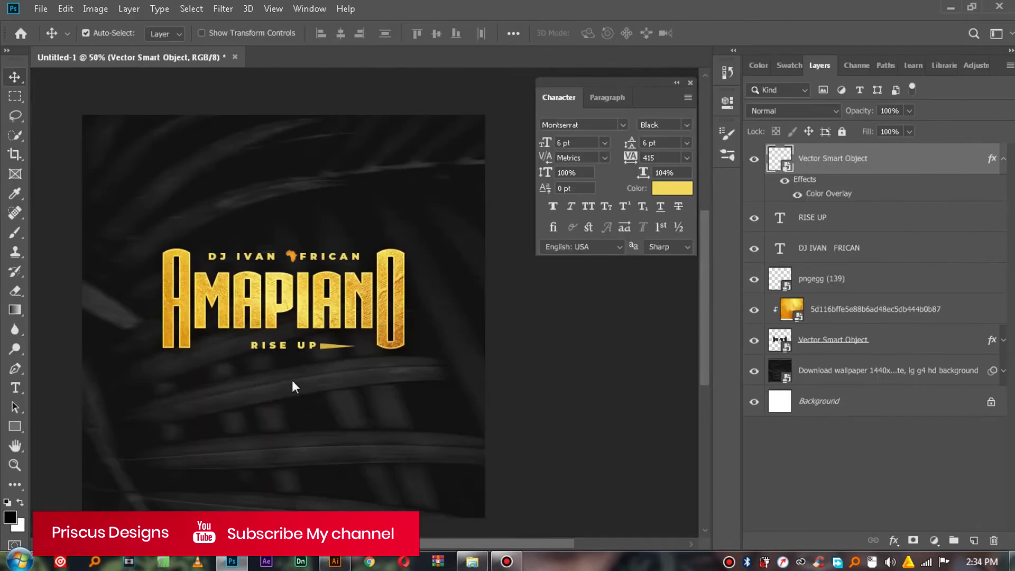
left_click_drag(339, 381, 313, 381)
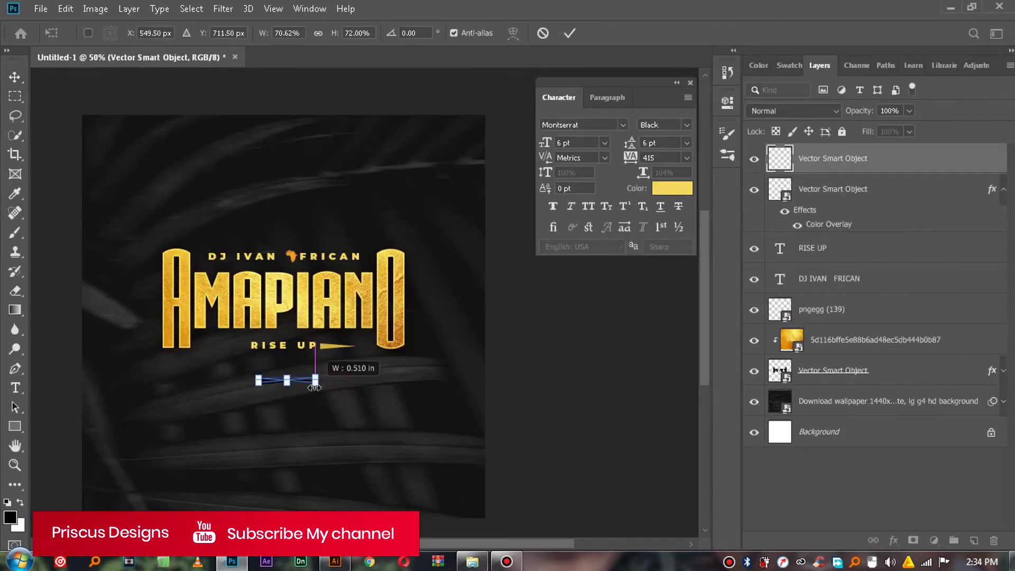
left_click(569, 33)
left_click(328, 349)
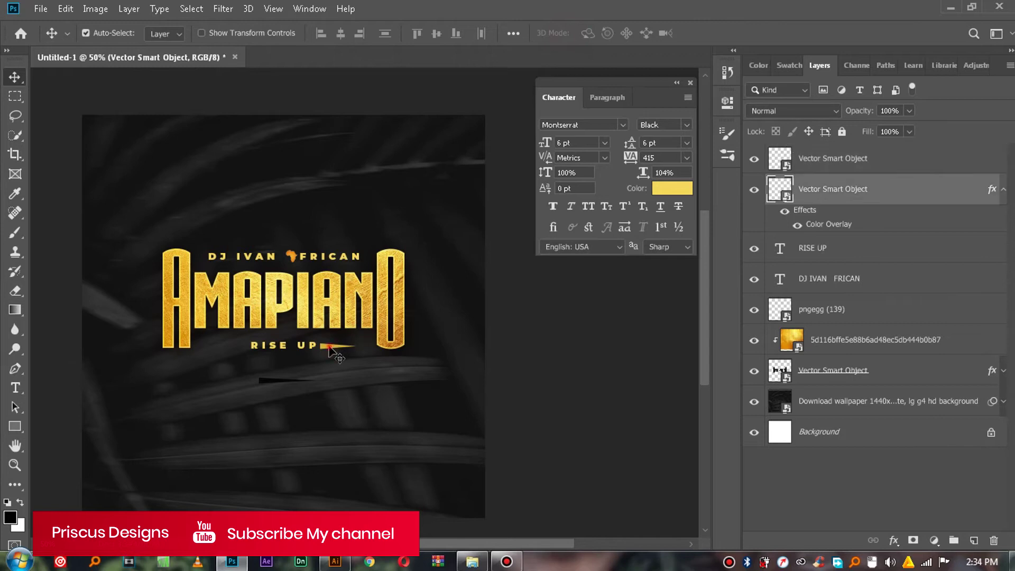
key("Delete")
Add a Color Overlay to the new wedge layer using light gold #f8d964 sampled from the AMAPIANO lettering
left_click(844, 158)
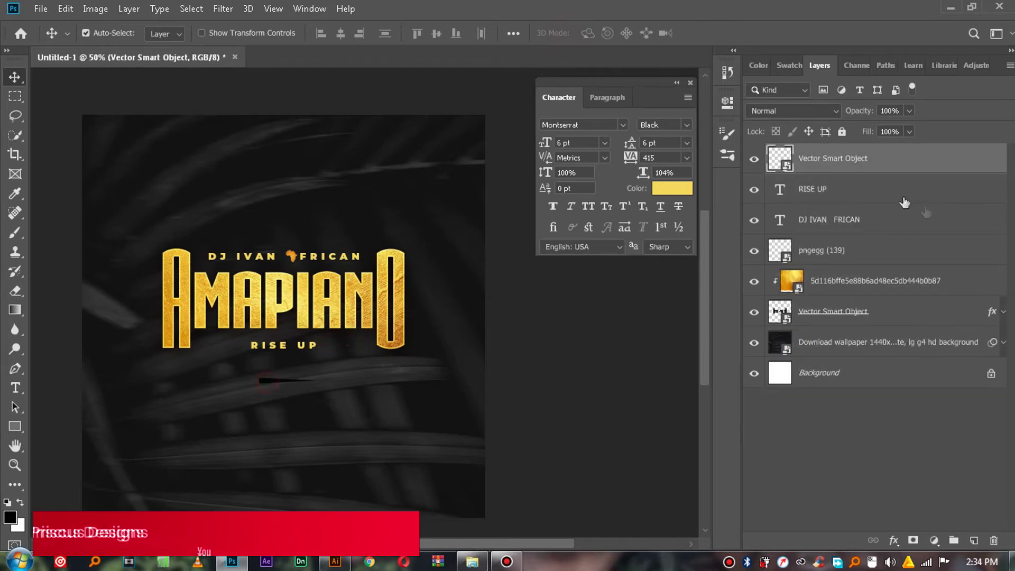
right_click(845, 159)
left_click(698, 20)
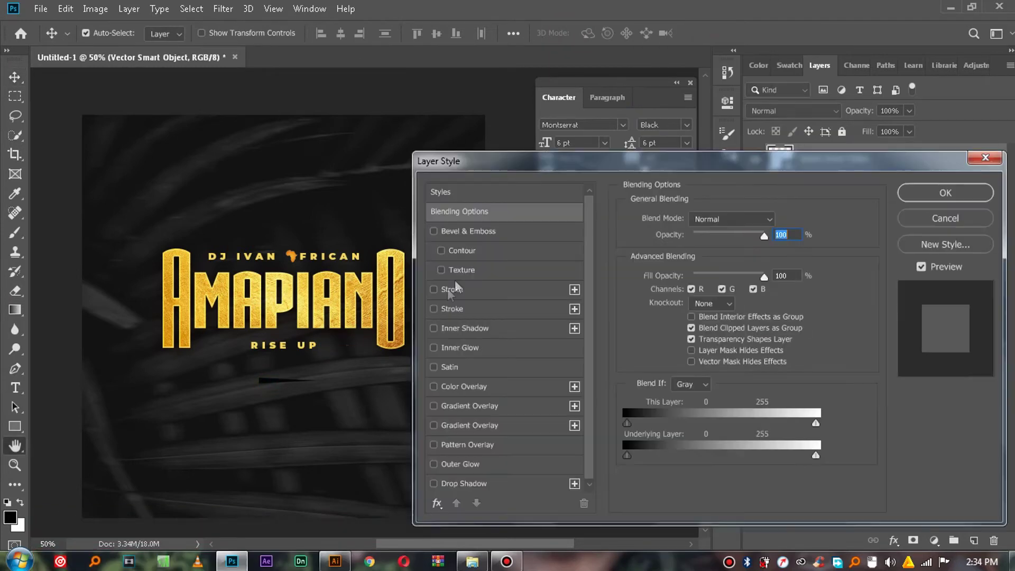
left_click(468, 387)
left_click(791, 220)
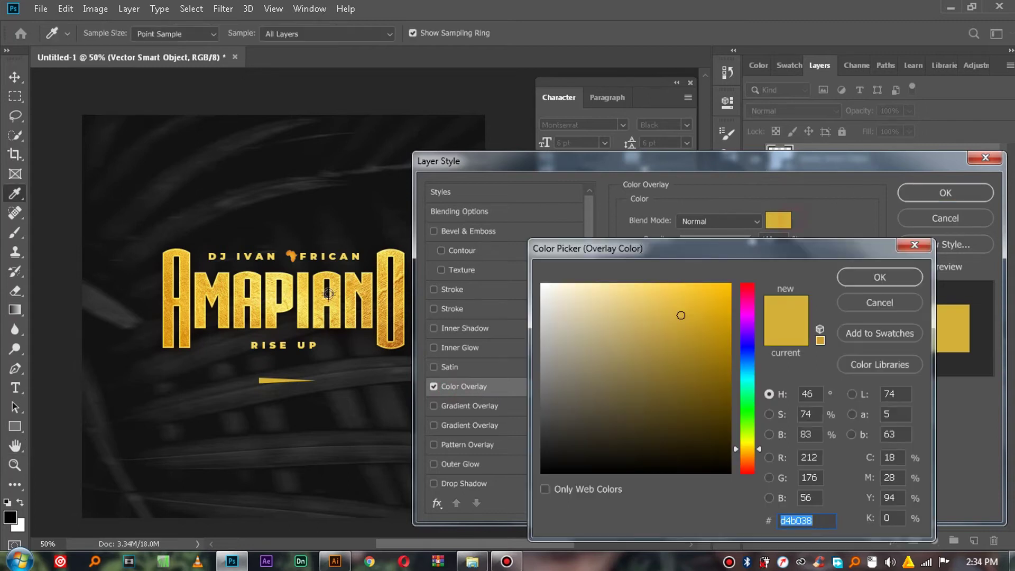
left_click(286, 282)
left_click(256, 280)
left_click(359, 290)
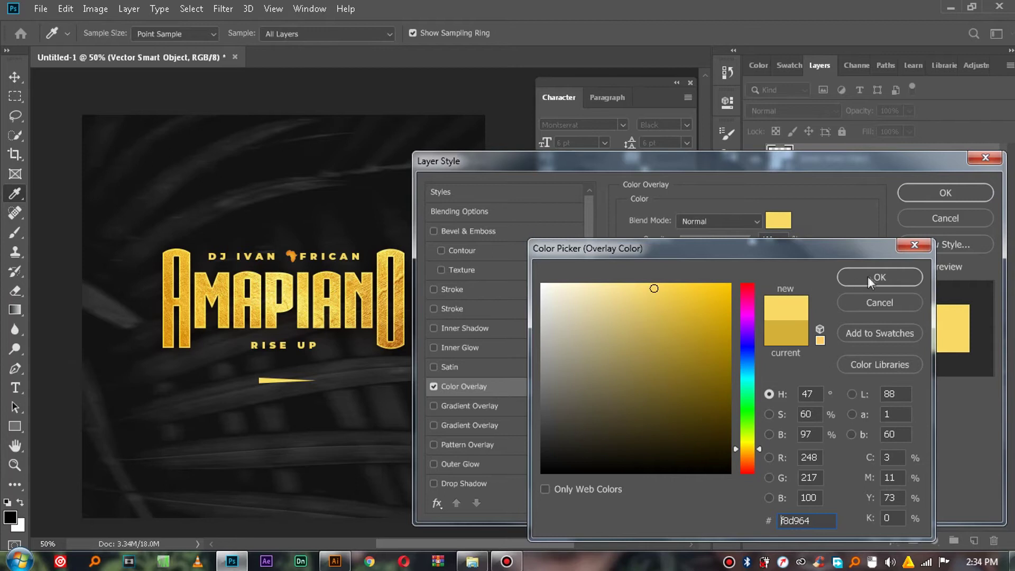
left_click(869, 282)
left_click(945, 192)
Move the gold wedge directly to the right of RISE UP and scale it down to about 47%
left_click_drag(288, 380, 333, 347)
left_click(15, 465)
left_click(91, 33)
left_click(328, 330)
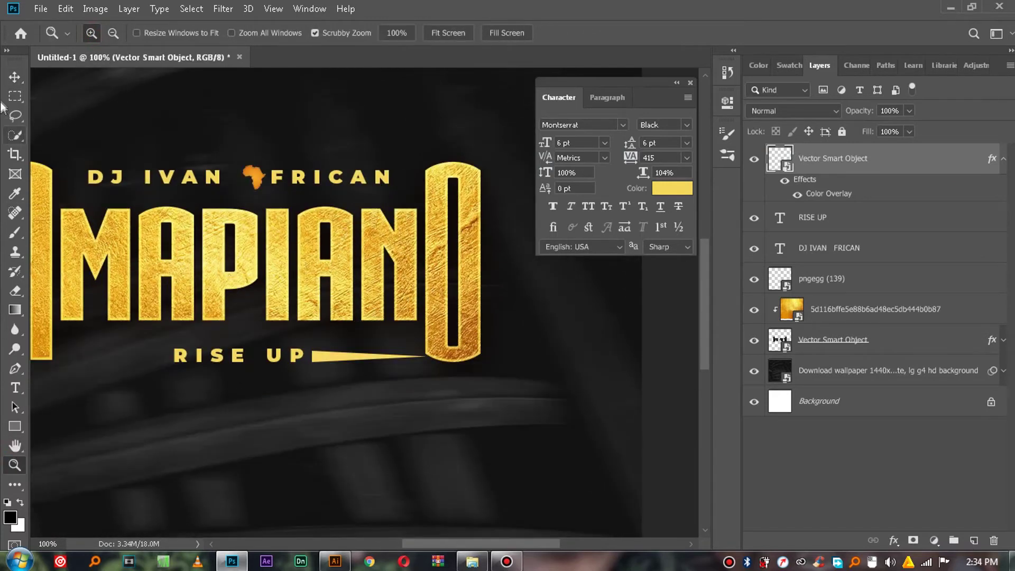
left_click(15, 77)
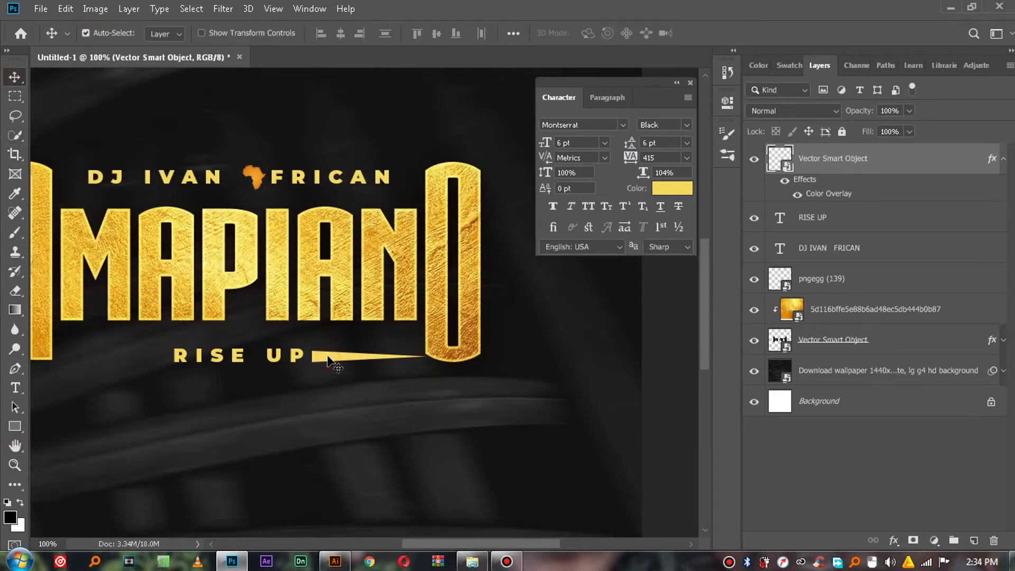
key("ctrl+t")
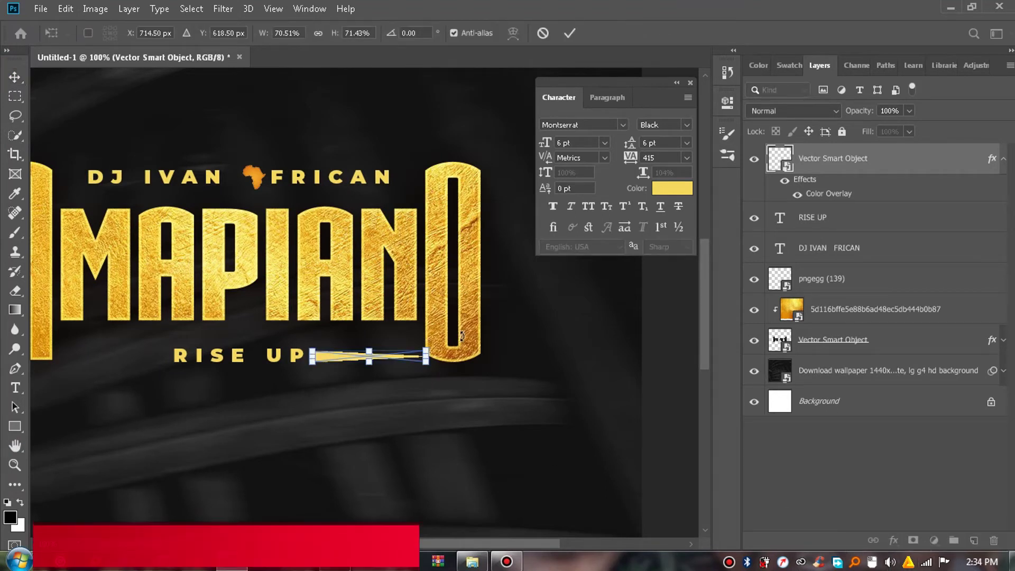
left_click_drag(426, 355, 388, 365)
left_click(569, 33)
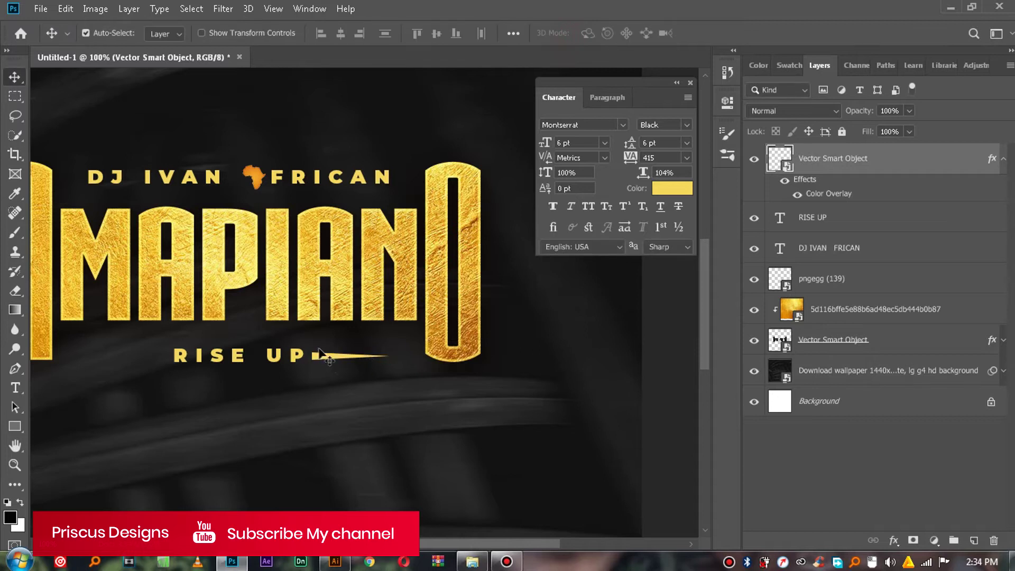
Duplicate the wedge to the left of RISE UP, flip the copy horizontally and position it with a small gap from the text
left_click_drag(319, 357, 107, 360)
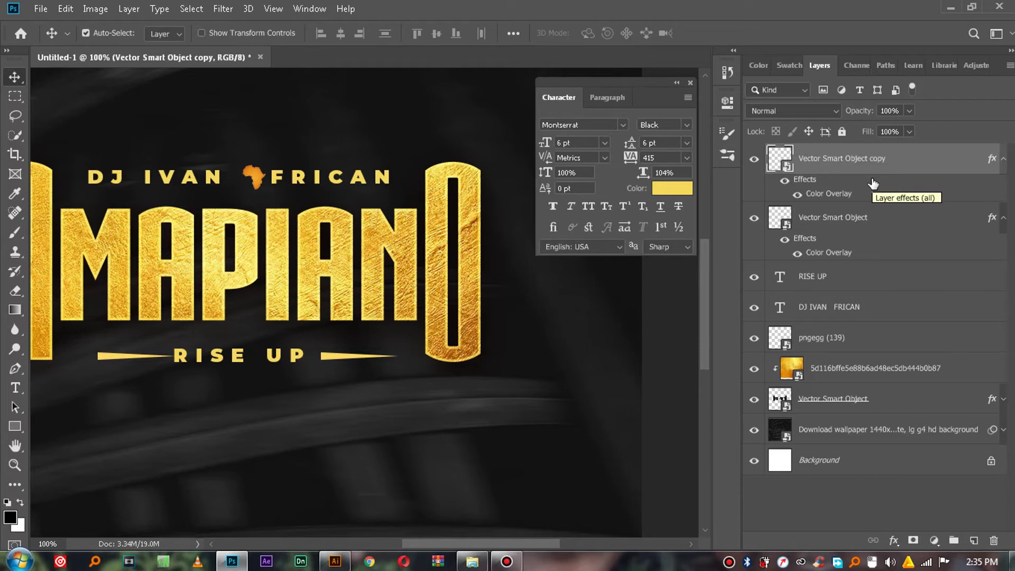
key("ctrl+t")
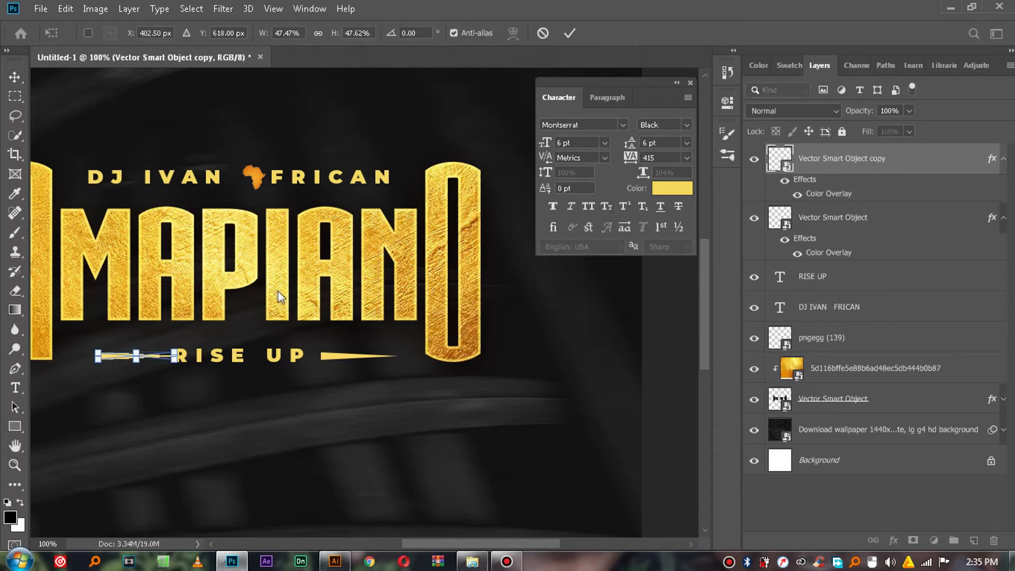
right_click(121, 360)
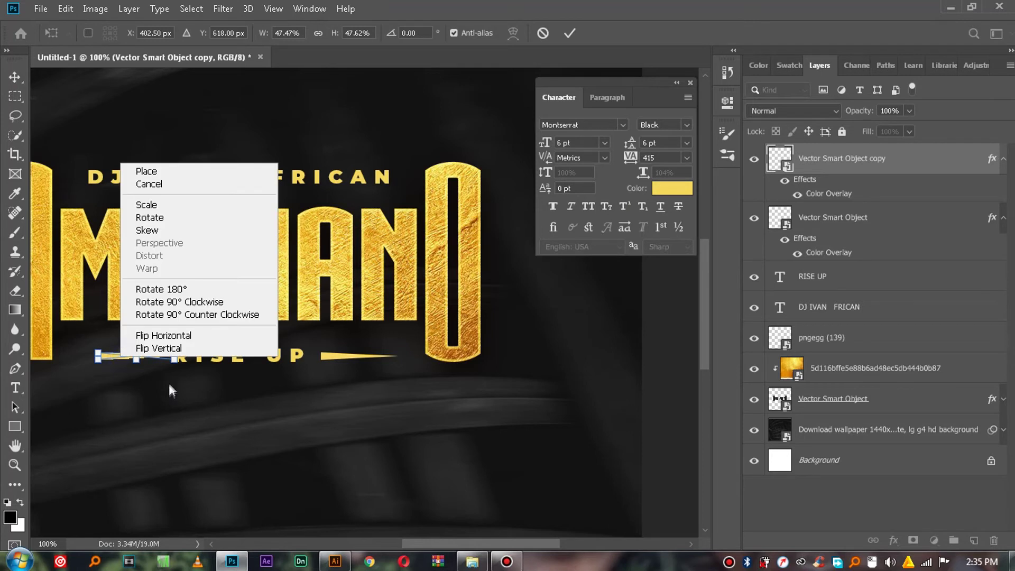
left_click(164, 335)
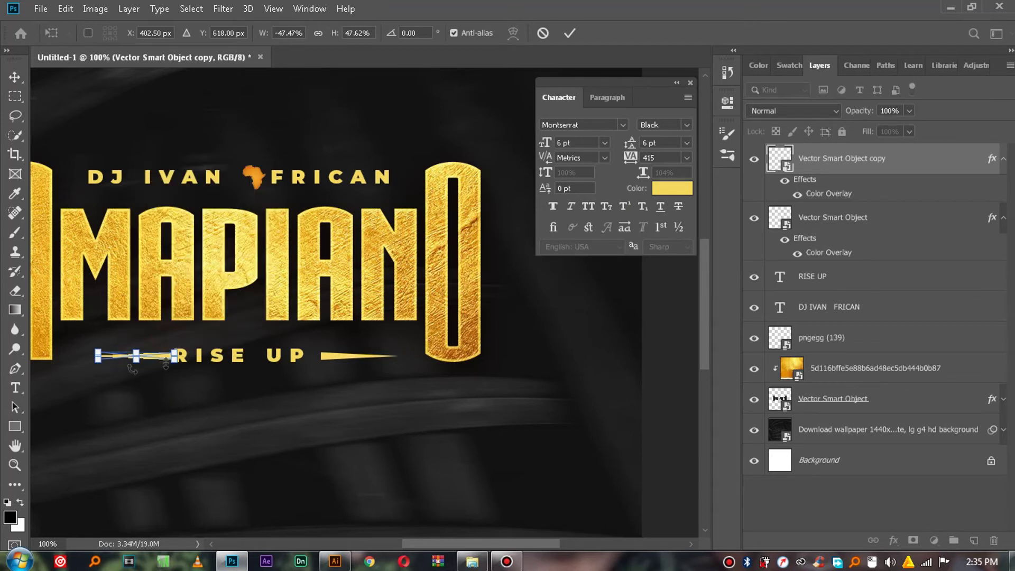
left_click(570, 33)
left_click_drag(159, 357, 143, 357)
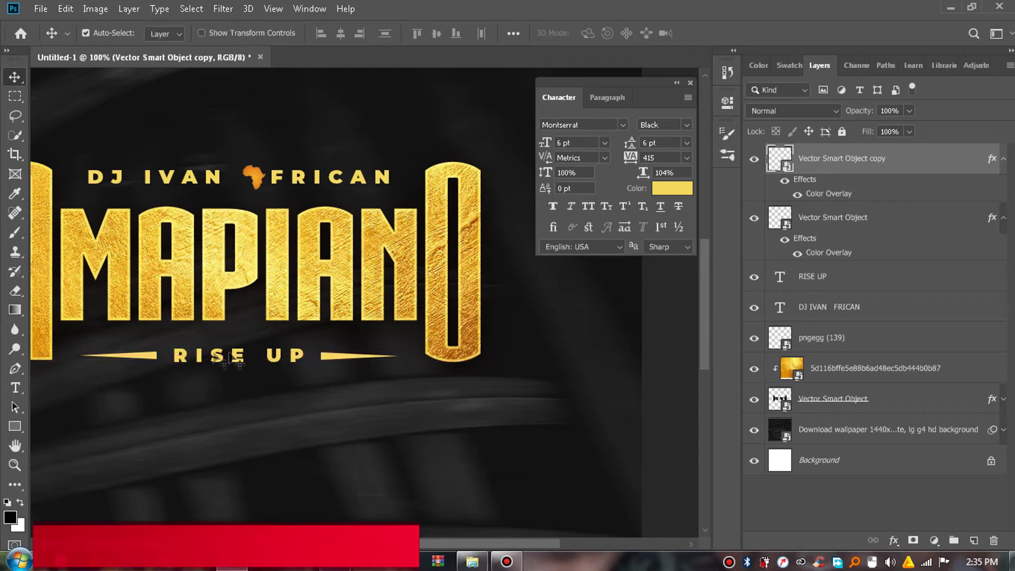
Add a light gold Color Overlay to the Africa icon layer so it matches the surrounding lettering
left_click(258, 180)
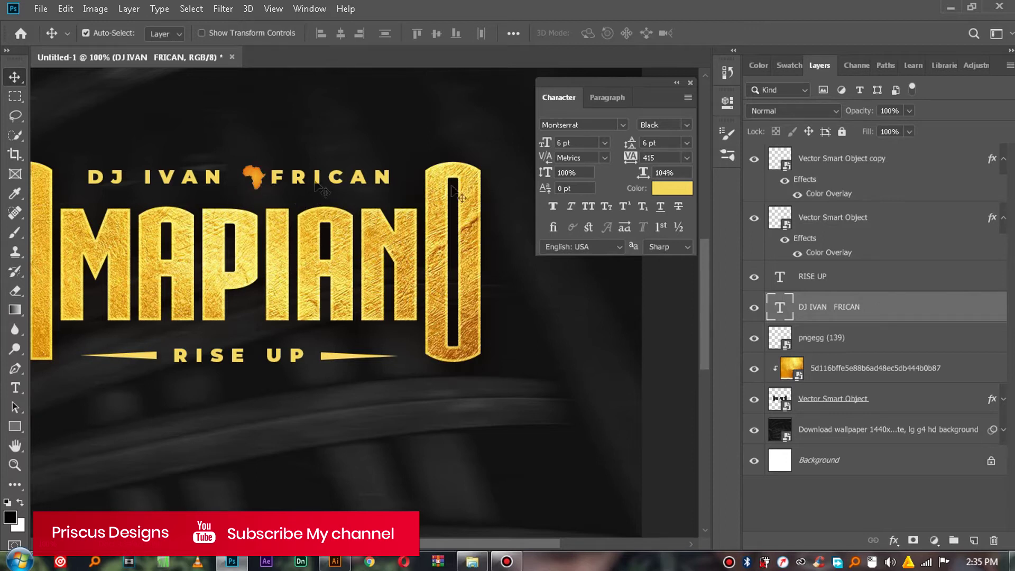
left_click(862, 337)
right_click(866, 337)
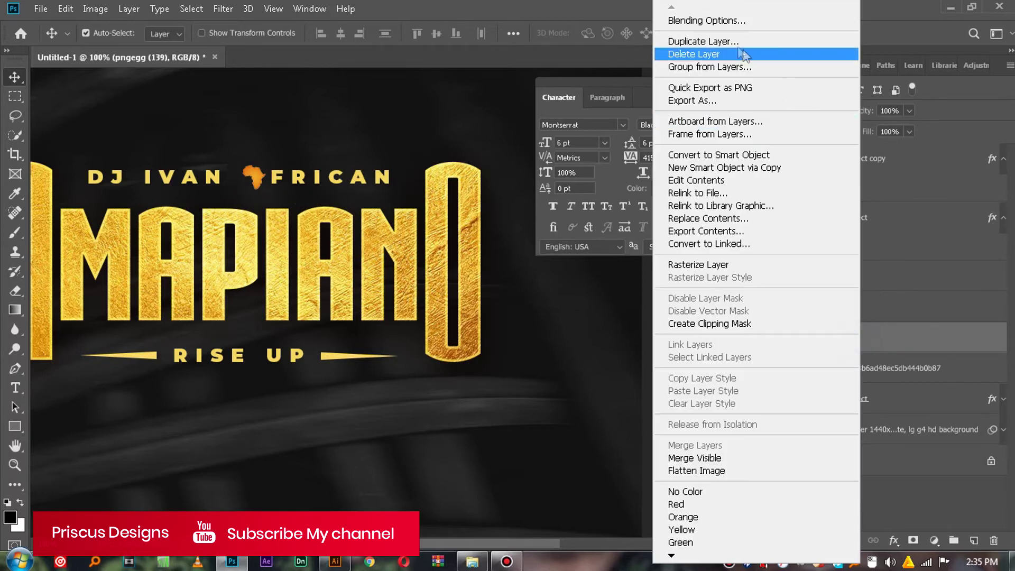
left_click(516, 173)
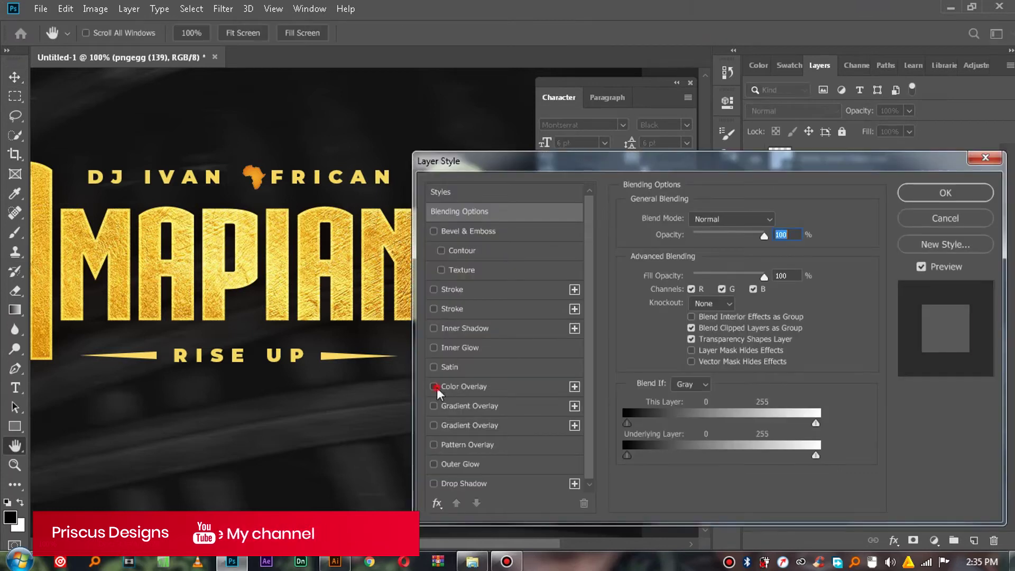
left_click(434, 386)
left_click(944, 192)
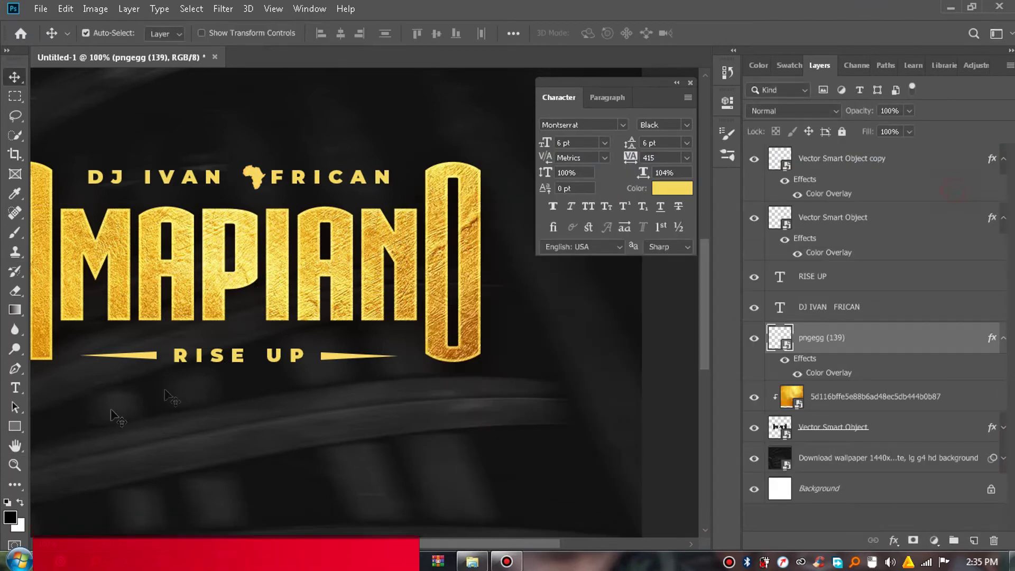
Collapse the effects of both wedge layers, select them together with RISE UP, and move all three slightly up towards AMAPIANO
left_click(15, 464)
left_click(112, 33)
left_click(280, 192)
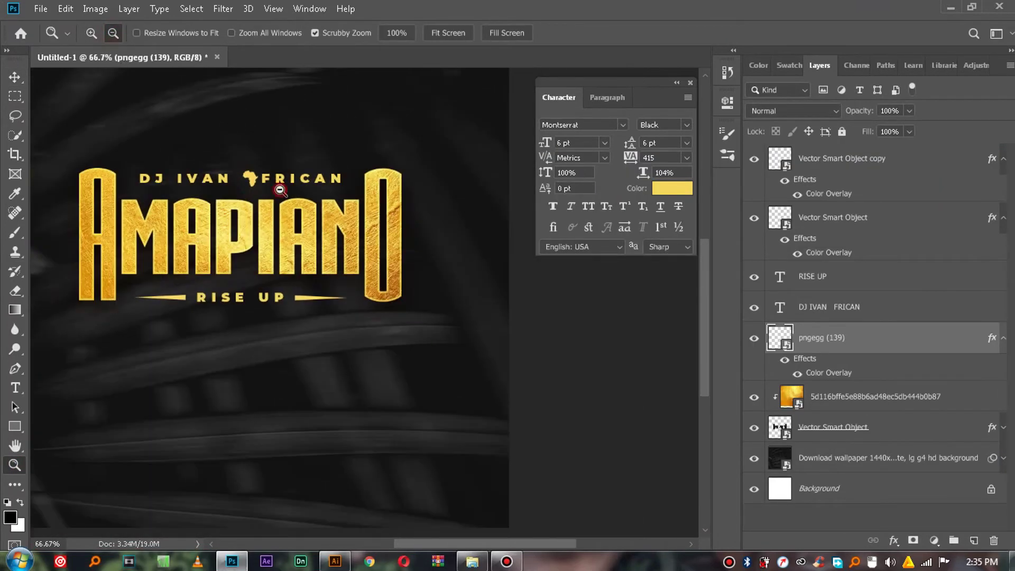
left_click(299, 216)
left_click(15, 77)
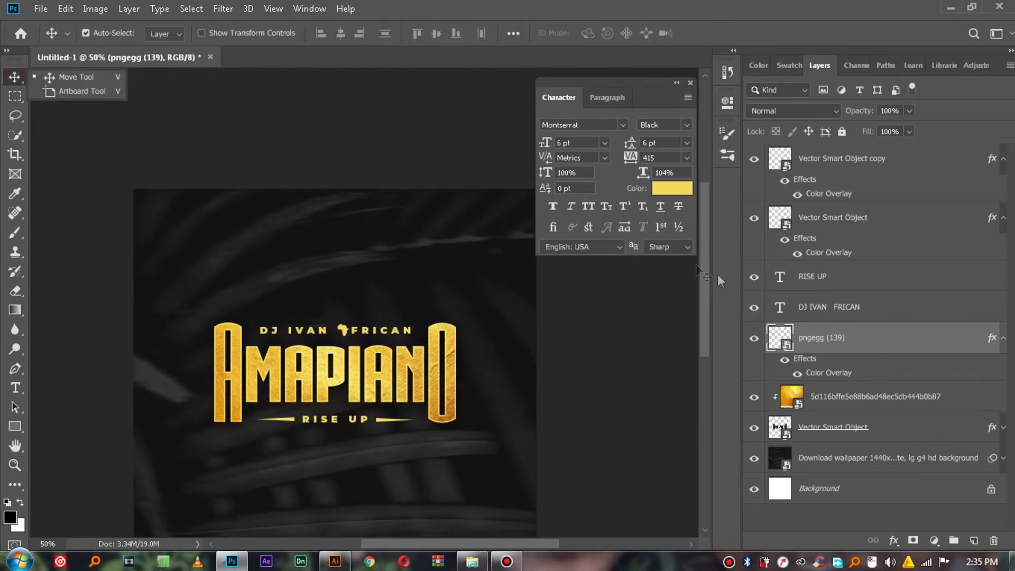
left_click(334, 420)
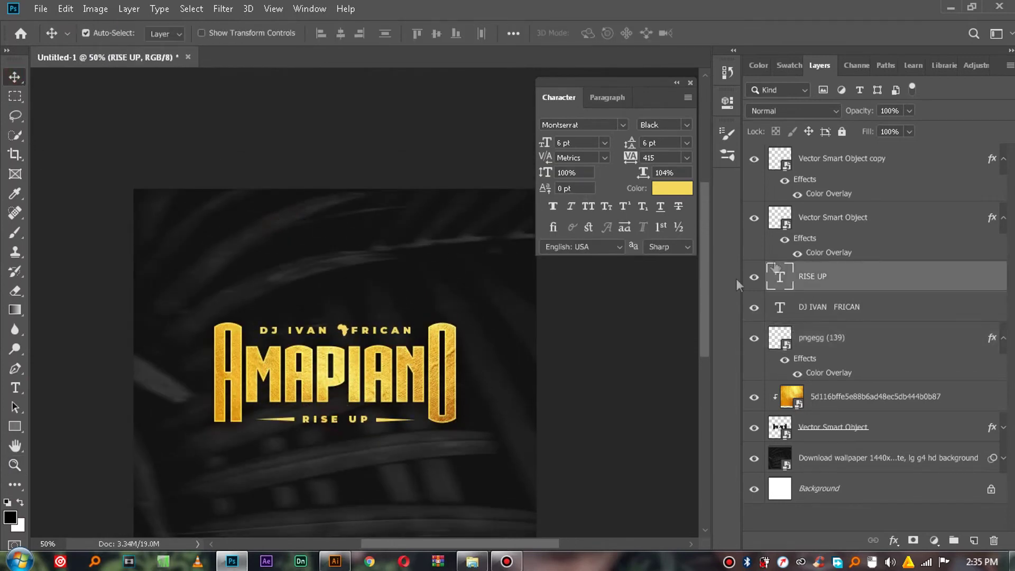
left_click(1003, 218)
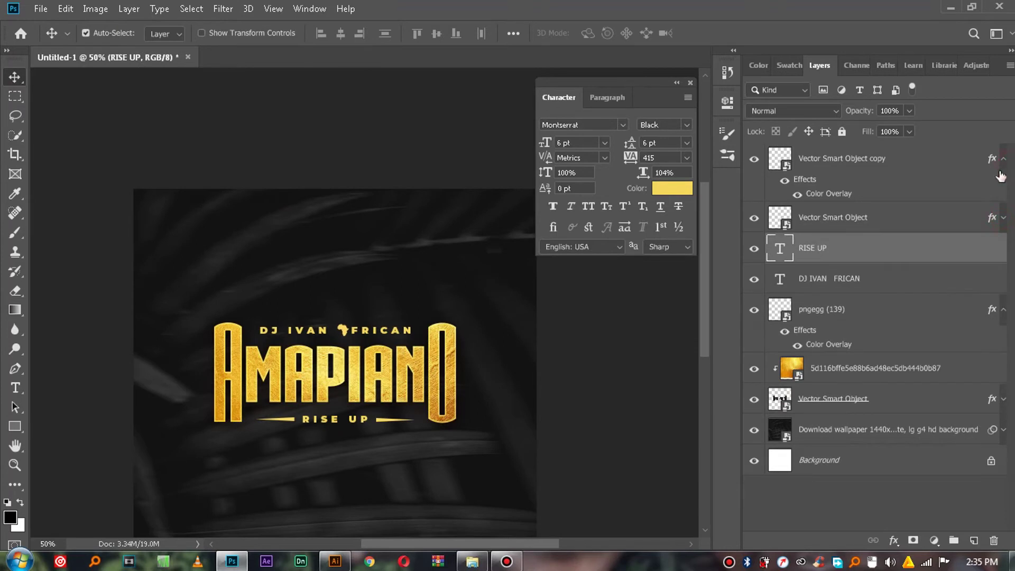
left_click(1002, 159)
left_click(933, 188, "shift")
left_click(906, 158, "shift")
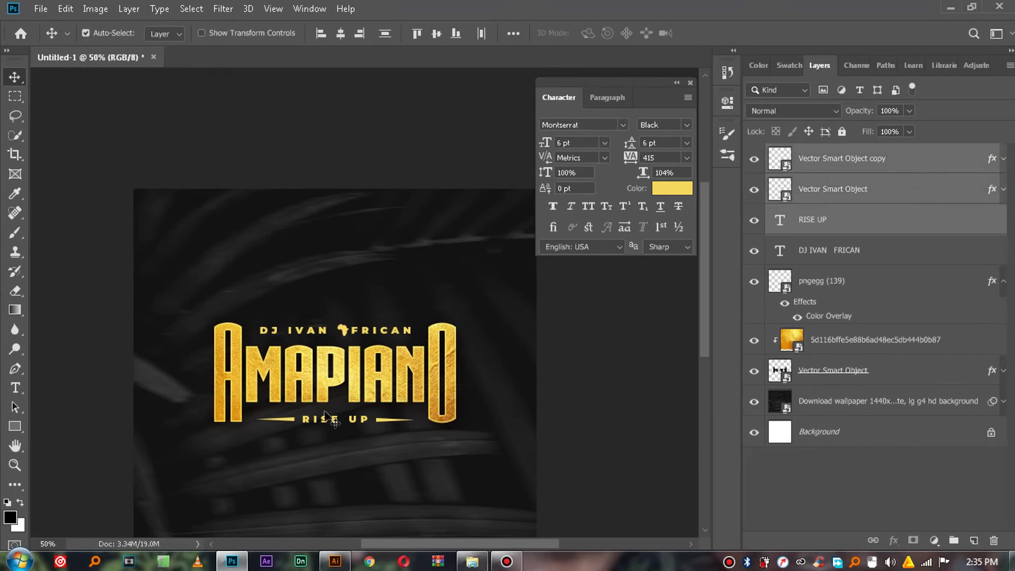
left_click_drag(332, 418, 333, 417)
scroll(522, 415, "up", 1)
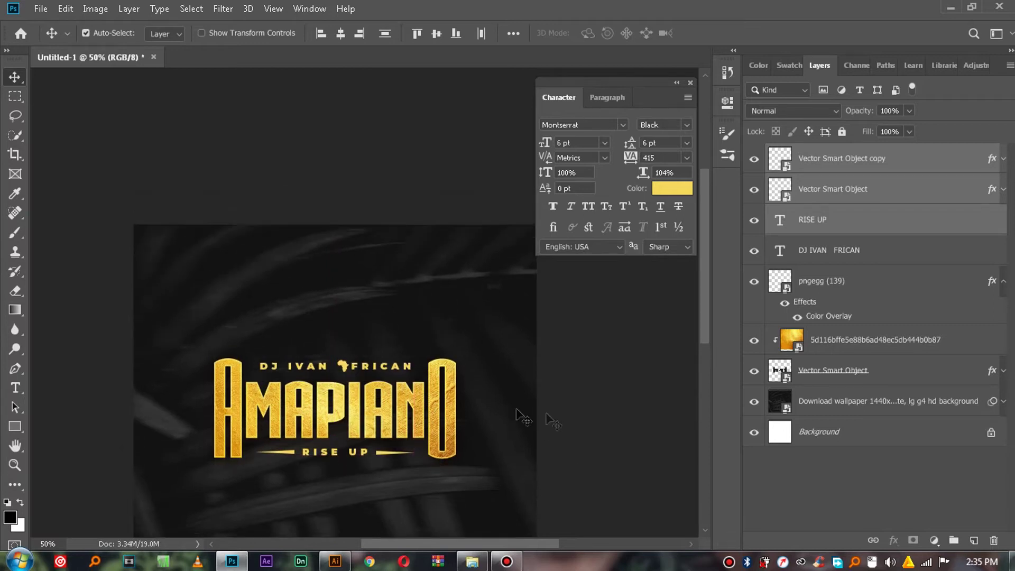
scroll(425, 407, "down", 2)
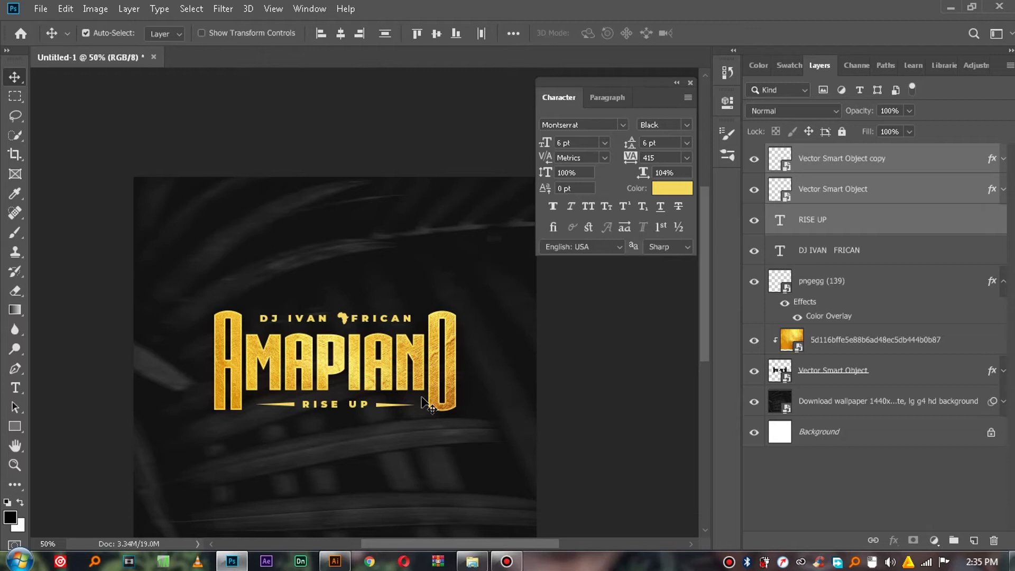
scroll(370, 386, "down", 4)
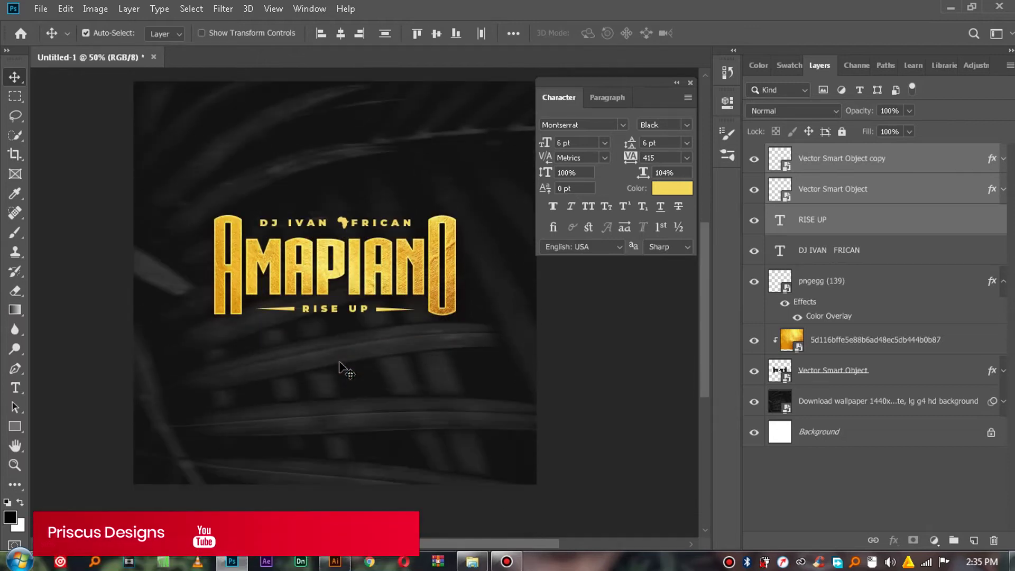
scroll(357, 299, "up", 2)
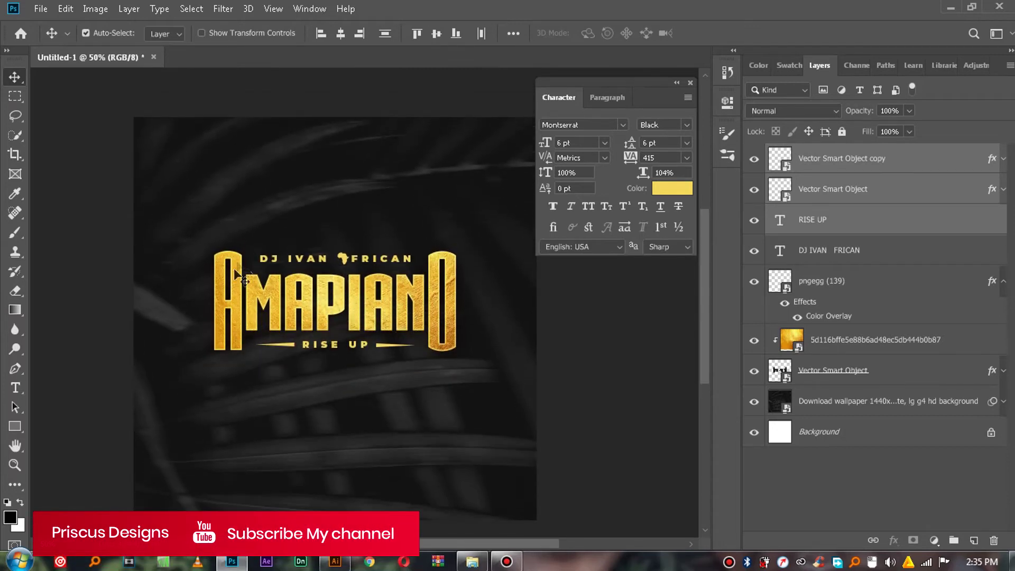
Set up the Rectangle tool with no fill and a gold #d0a725 stroke sampled from the artwork
left_click(12, 428)
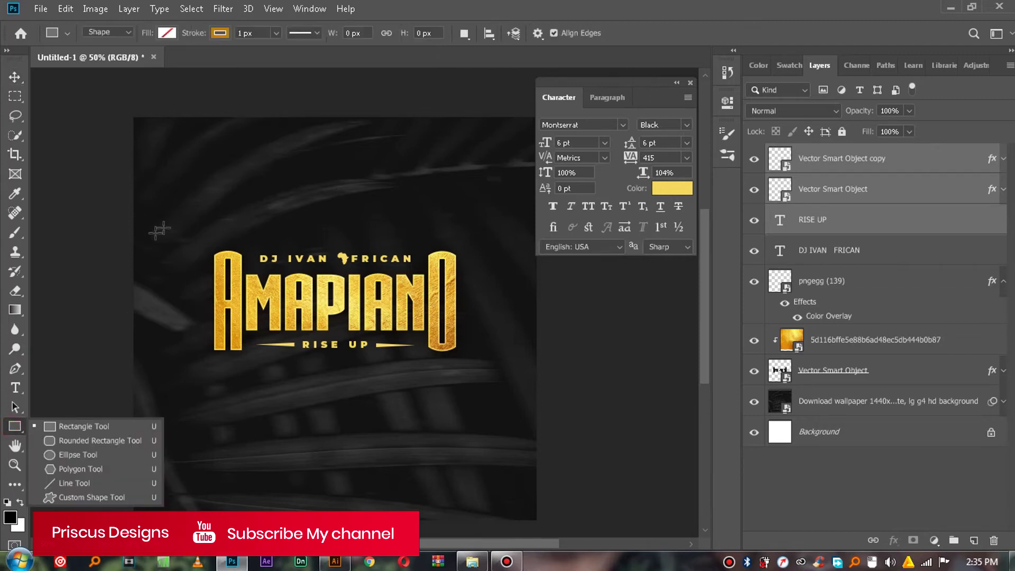
left_click(420, 7)
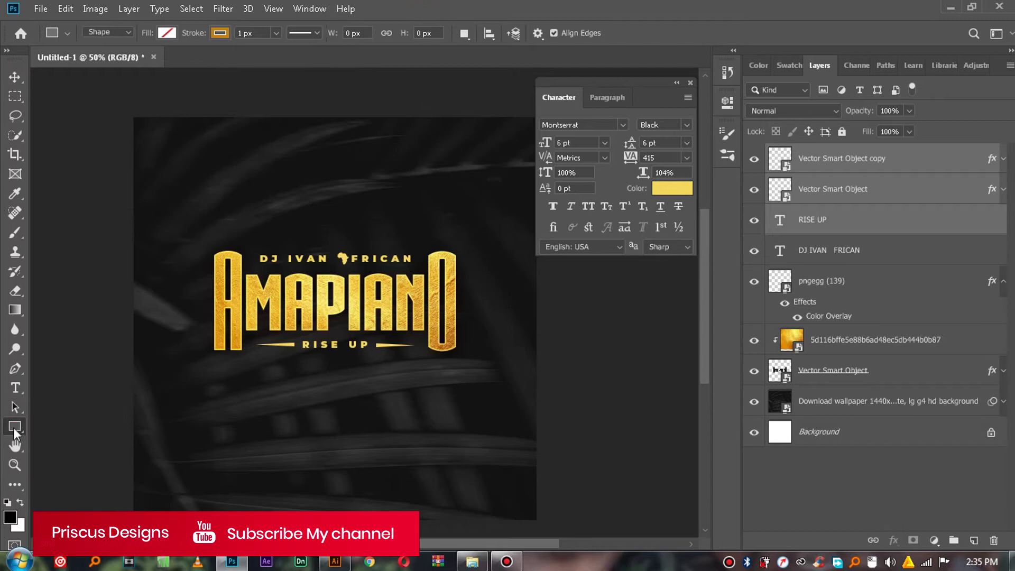
right_click(14, 427)
left_click(167, 33)
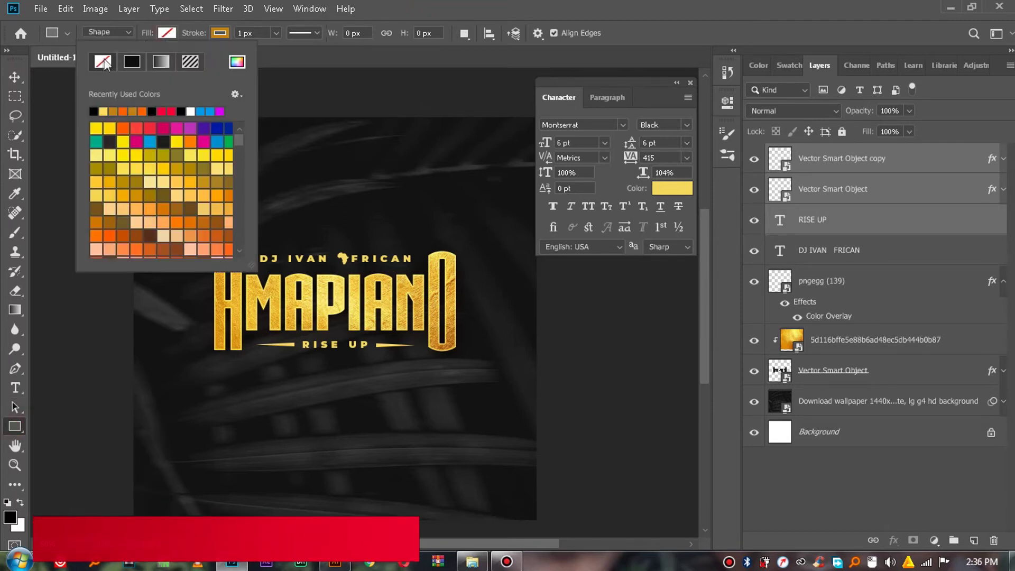
left_click(424, 5)
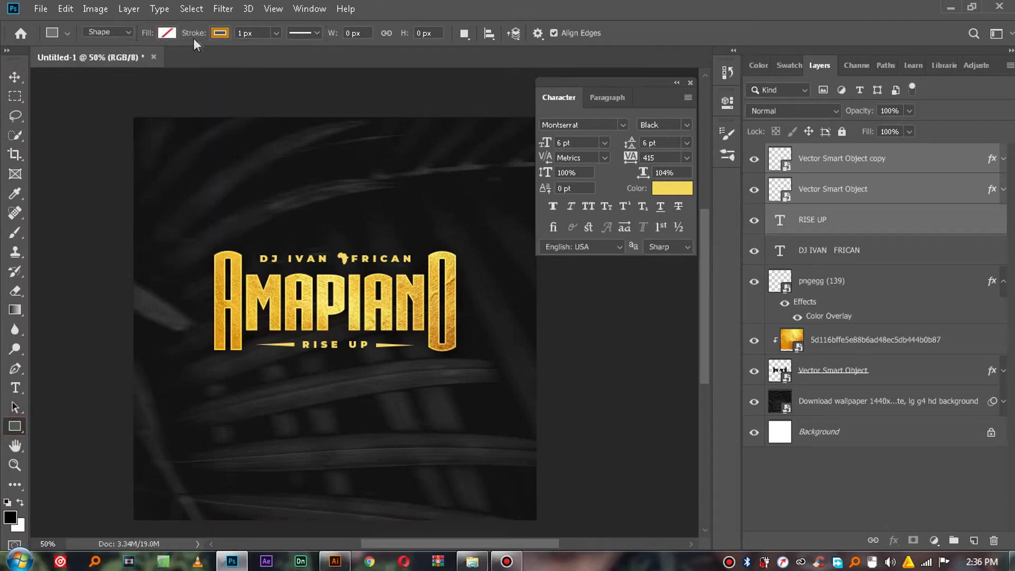
left_click(220, 34)
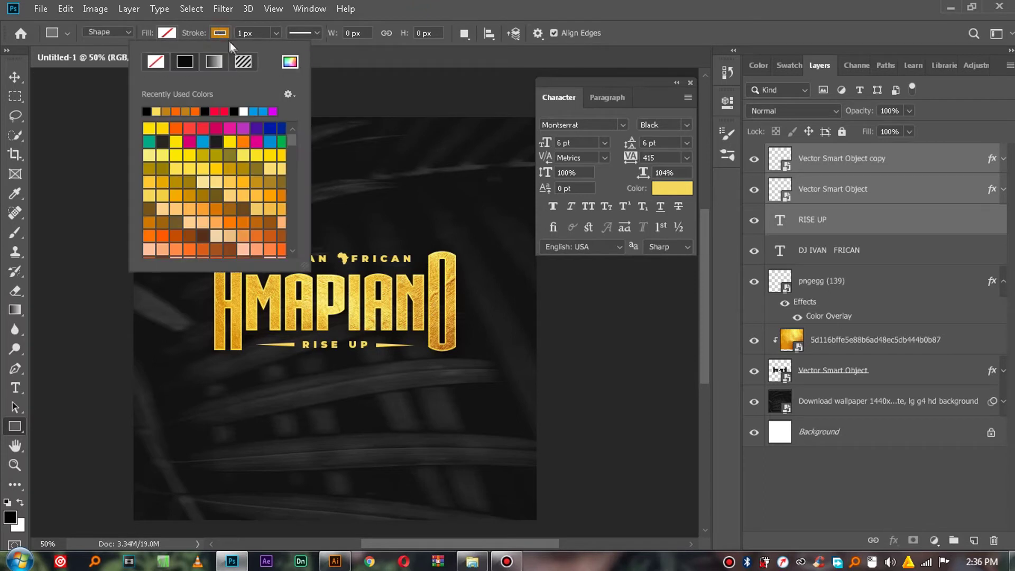
left_click(290, 62)
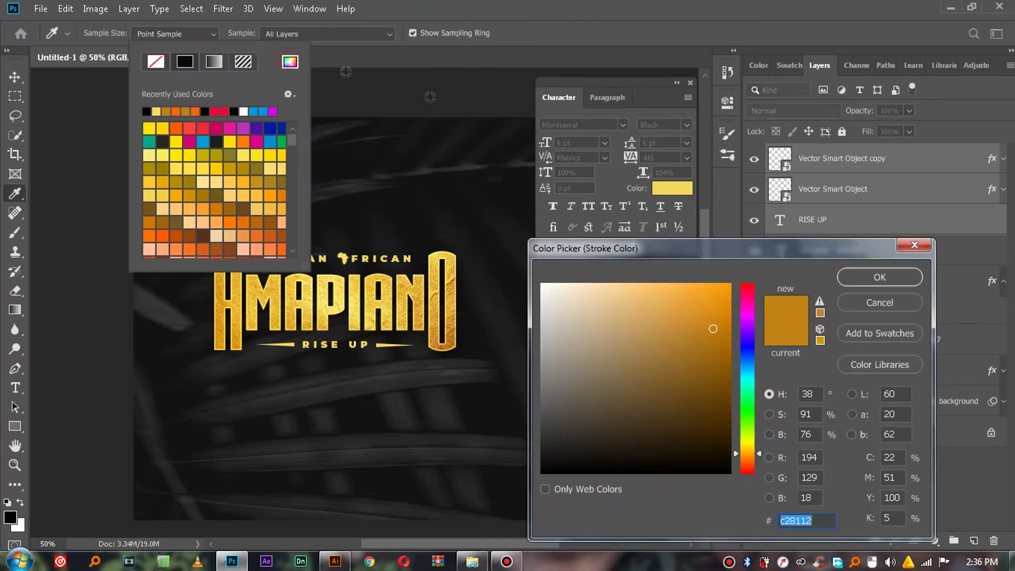
left_click(381, 294)
left_click(352, 275)
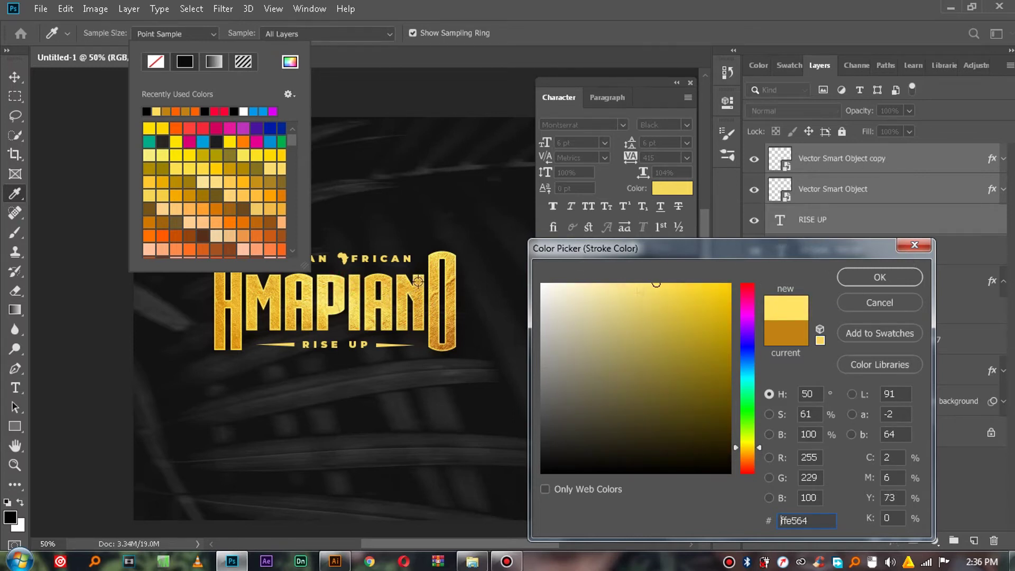
left_click(371, 265)
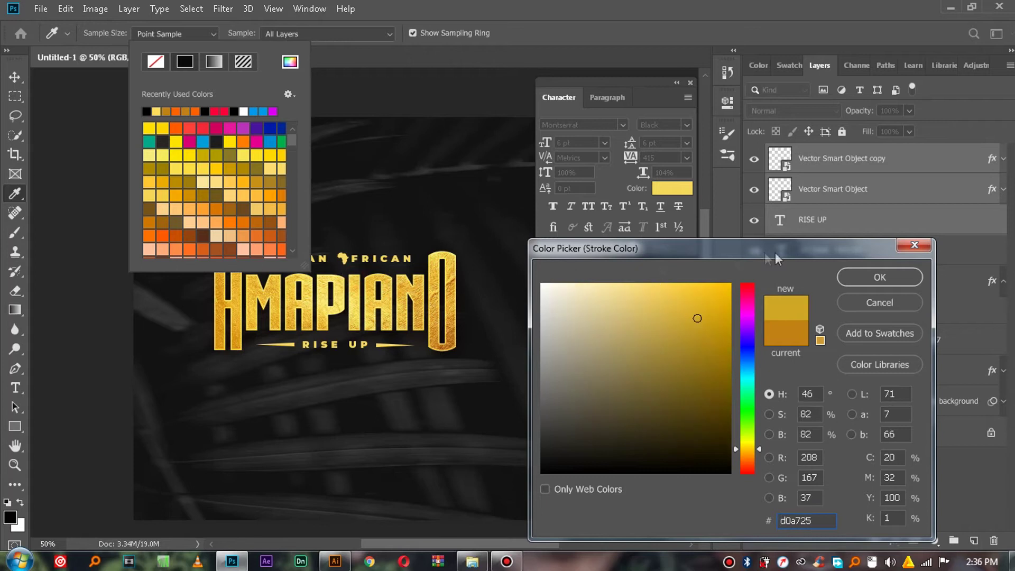
key("Return")
left_click(564, 9)
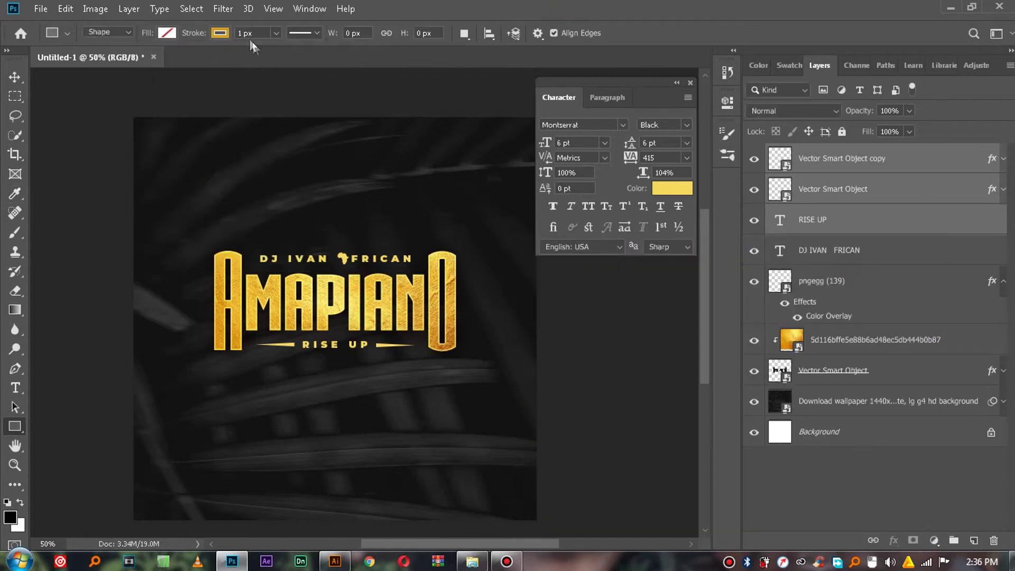
Draw a rectangular frame of about 760 × 415 px with a 4.68 px stroke around the whole lettering group
left_click(275, 33)
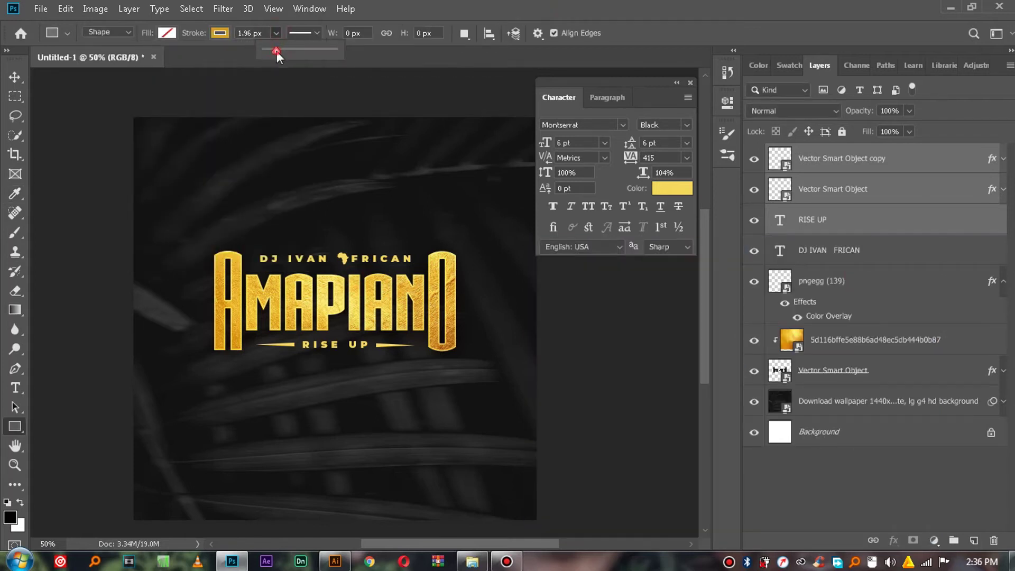
left_click_drag(275, 51, 277, 51)
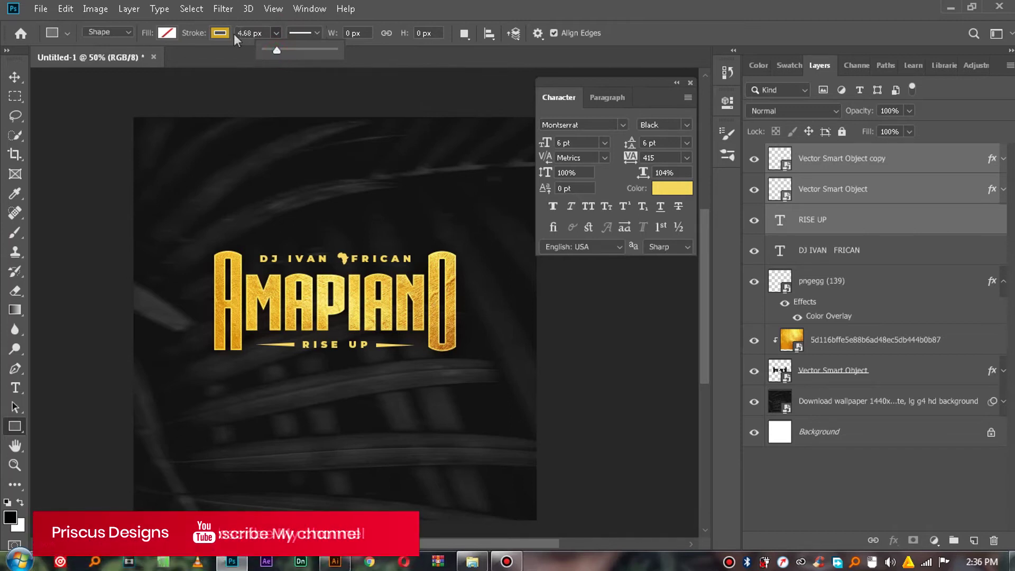
left_click(301, 196)
left_click_drag(191, 227, 474, 381)
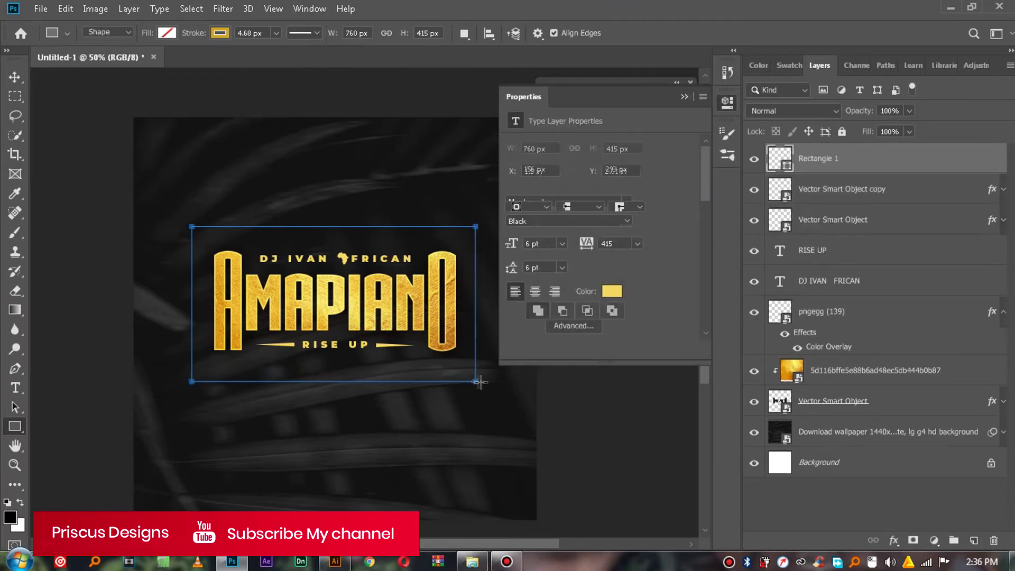
left_click(679, 98)
key("v")
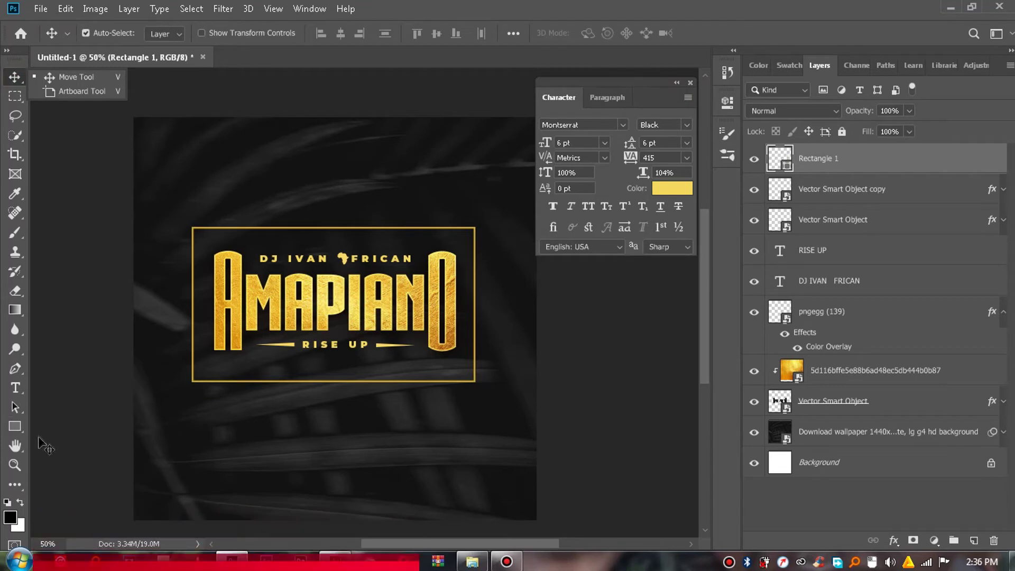
Recolor the rectangular frame's stroke to yellow-gold #dcd840 sampled from the AMAPIANO lettering
left_click(15, 426)
left_click(220, 33)
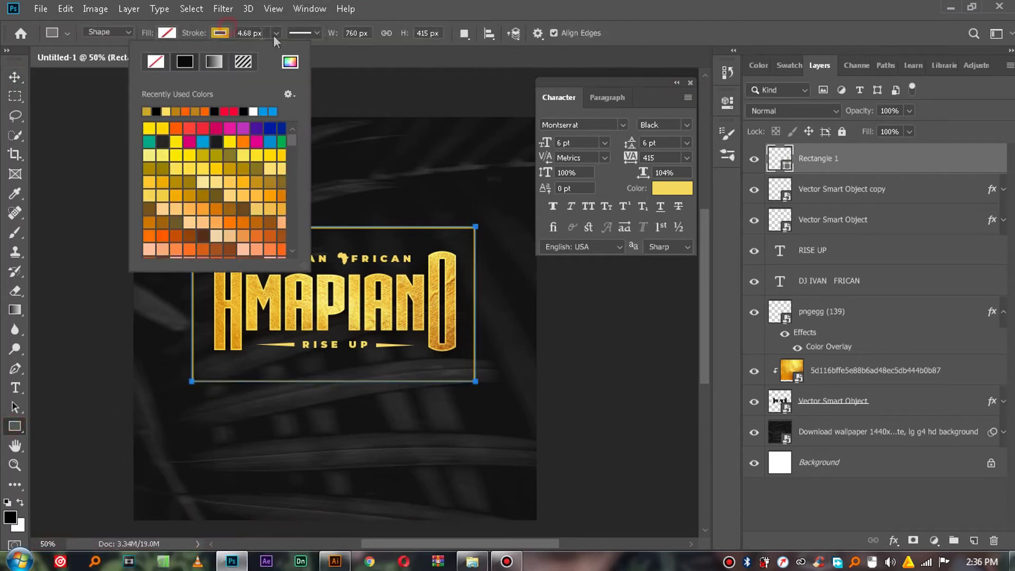
left_click(290, 61)
left_click(326, 280)
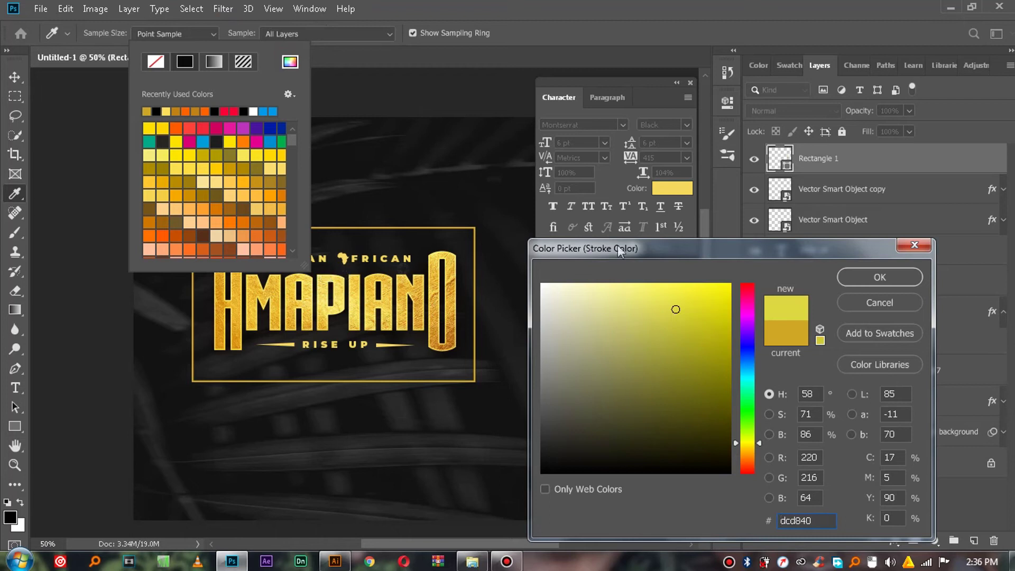
left_click(879, 274)
left_click(15, 76)
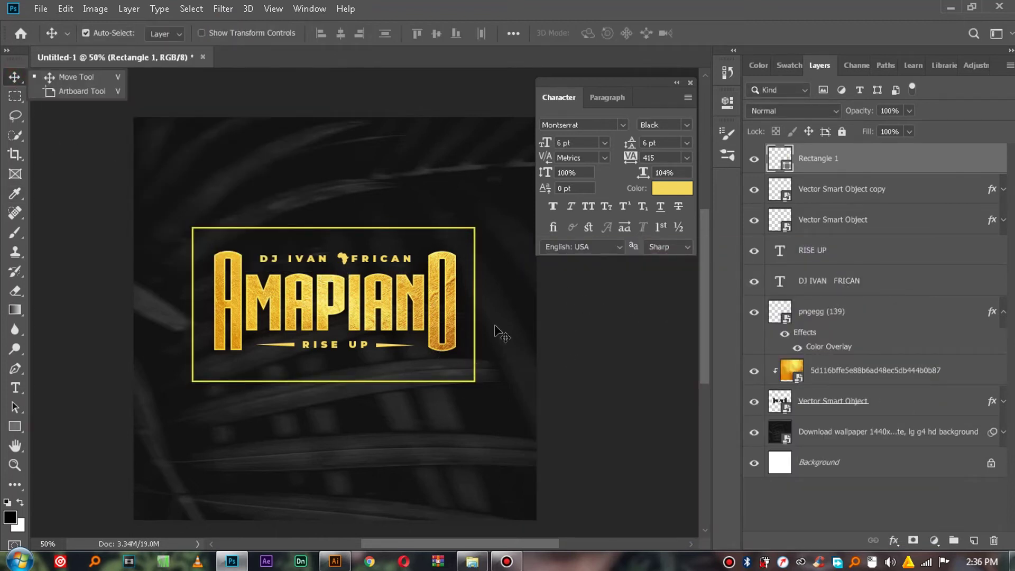
left_click(475, 318)
left_click_drag(474, 318, 472, 319)
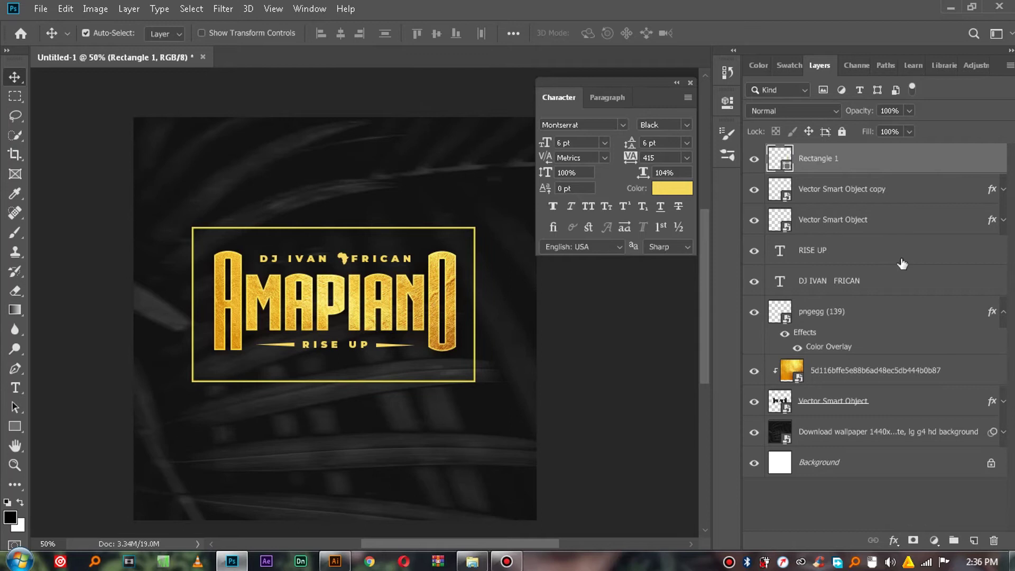
Select the frame and all lettering layers, scale them together to about 91%, and move them slightly down on the canvas
left_click(860, 408, "shift")
mouse_move(338, 324)
left_mouse_down()
mouse_move(350, 322)
mouse_move(328, 317)
left_mouse_up()
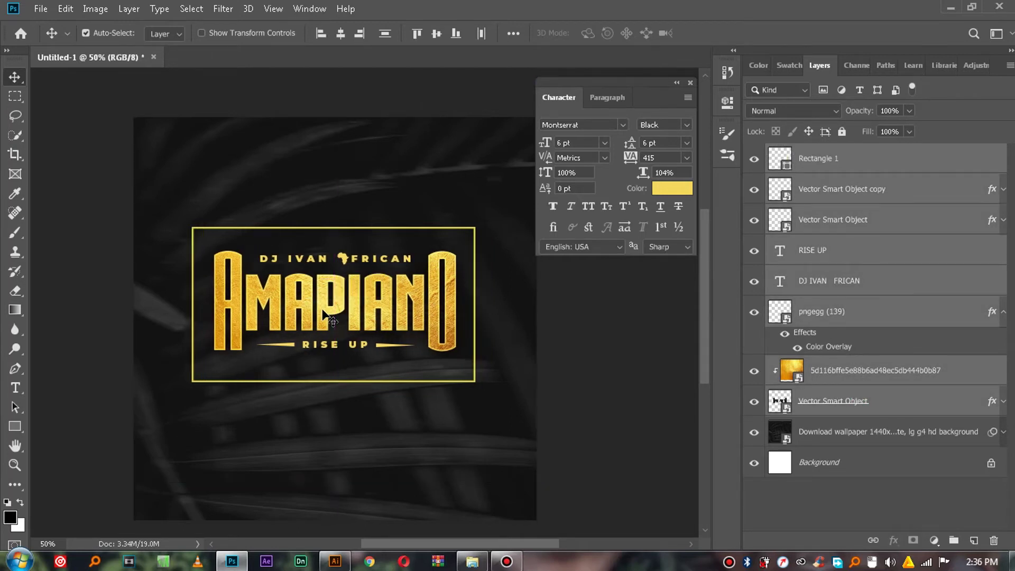
key("ctrl+t")
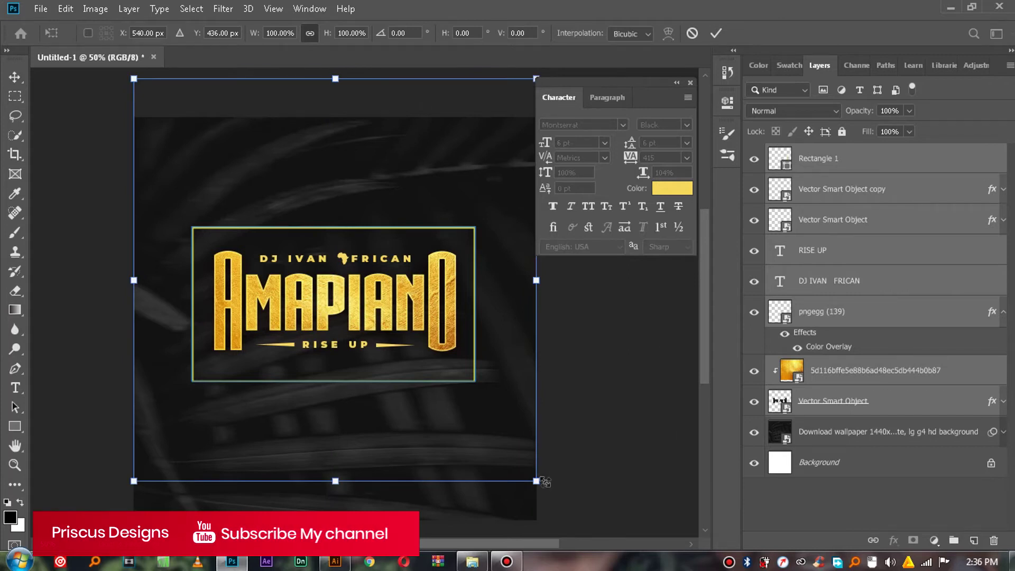
left_click_drag(536, 480, 511, 475)
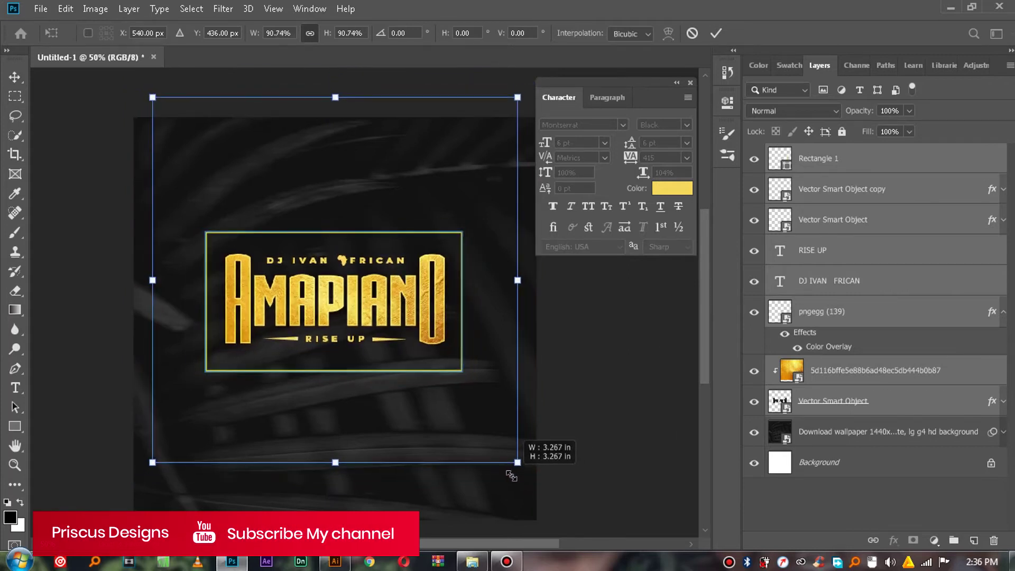
left_click(714, 33)
left_click_drag(292, 302, 292, 316)
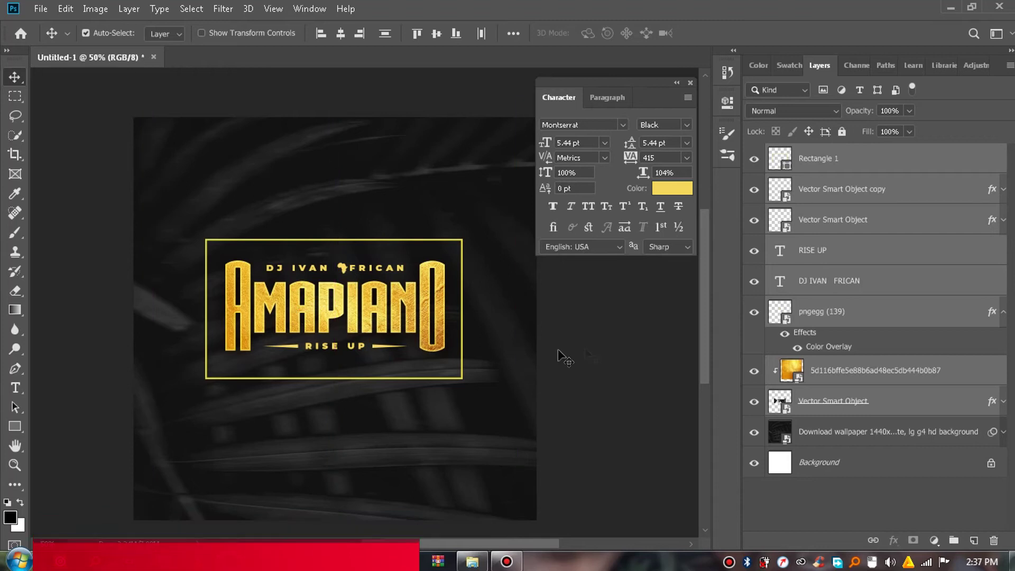
Select only the rectangular frame around the lettering and duplicate its layer
left_click(870, 319)
left_click(460, 242)
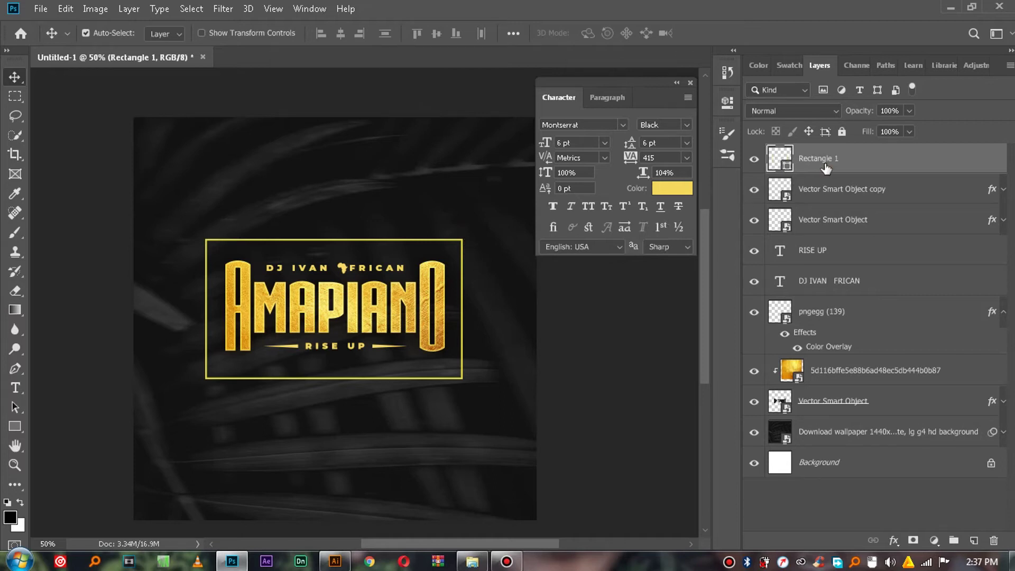
key("ctrl+j")
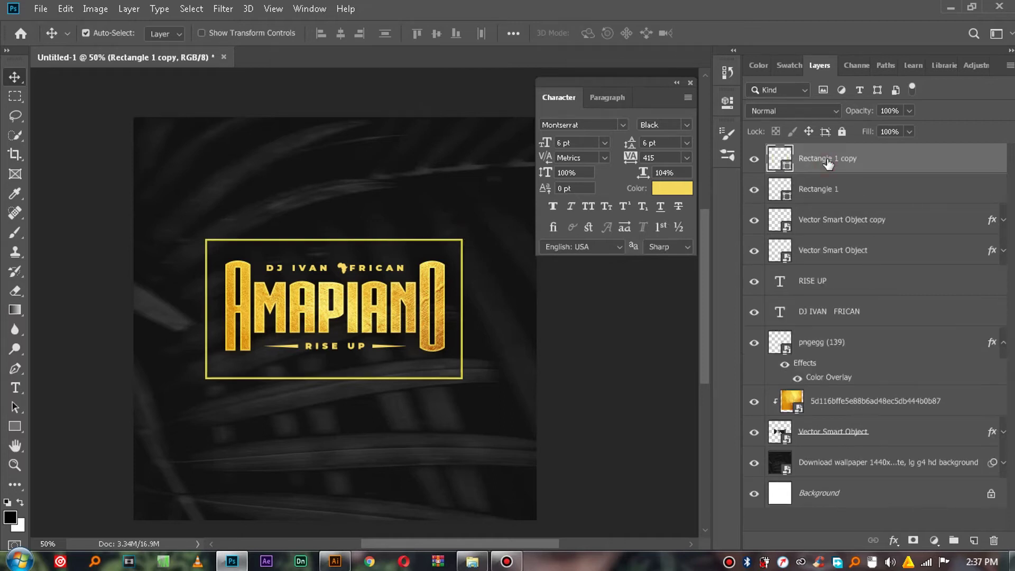
Apply a Gaussian Blur with a 4.9 px radius to the original frame layer beneath its sharp copy
left_click(840, 193)
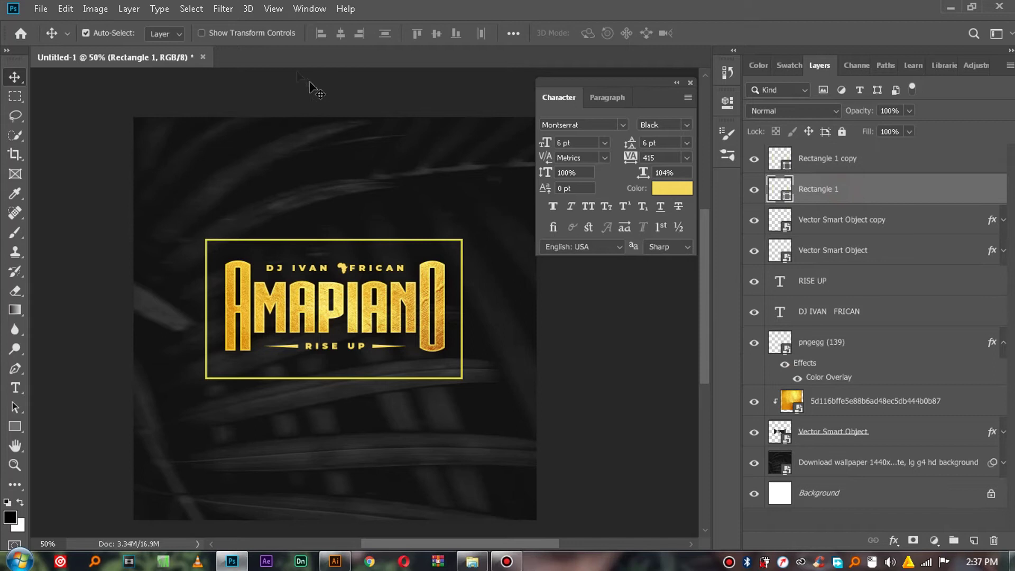
left_click(223, 9)
mouse_move(317, 178)
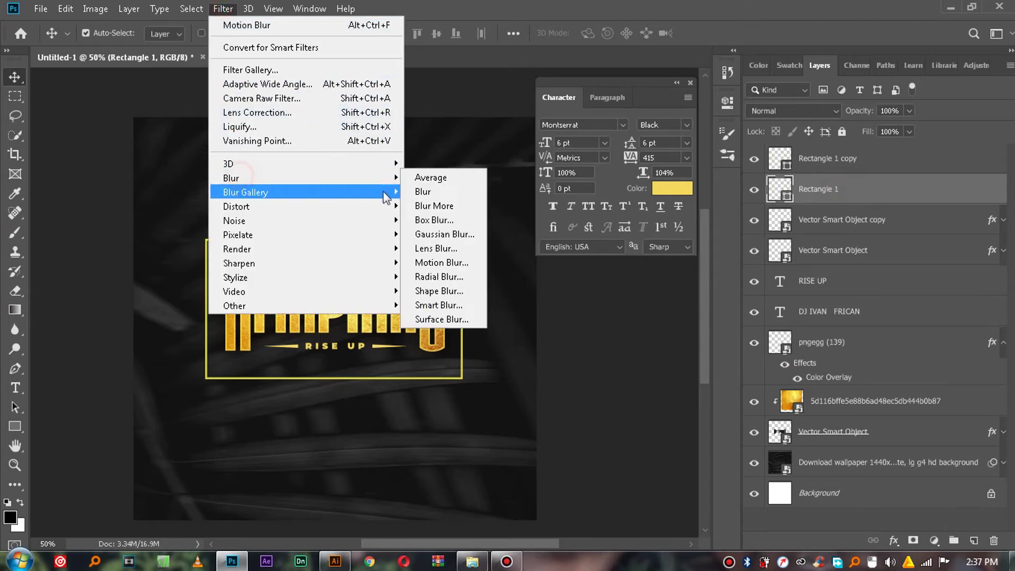
left_click(427, 235)
left_click(491, 217)
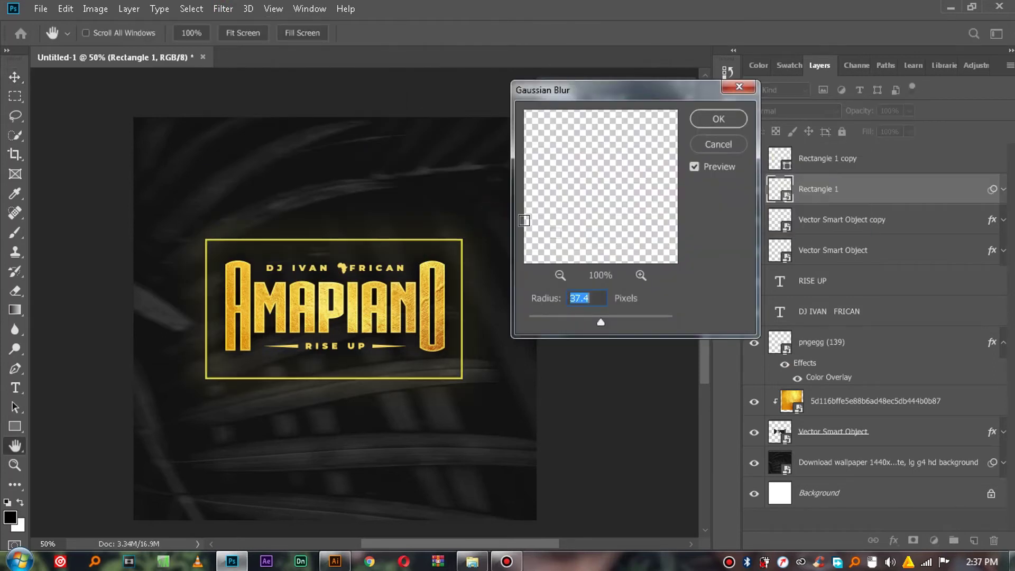
left_click_drag(575, 324, 569, 324)
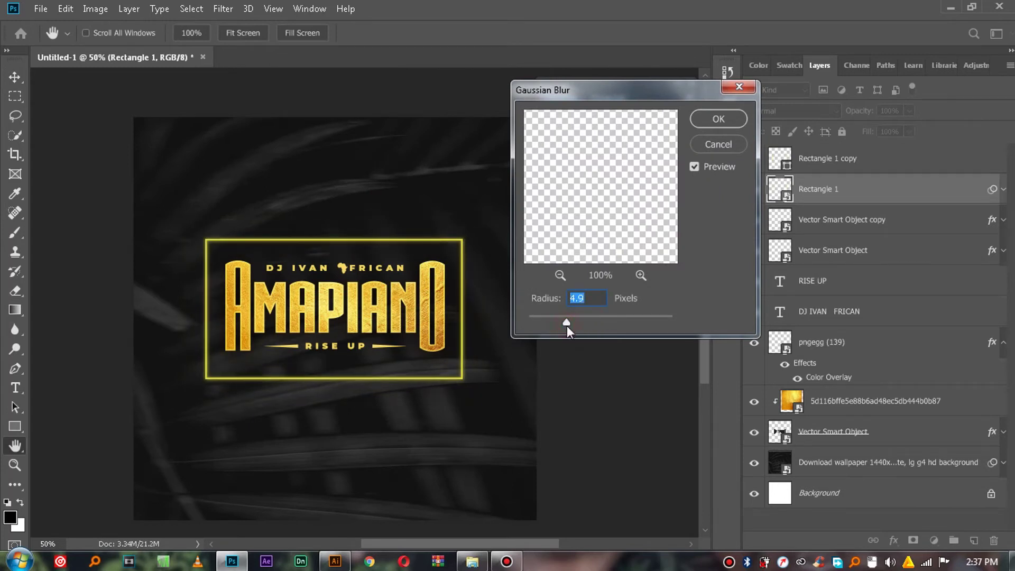
left_click(718, 119)
Duplicate the blurred frame layer and set the lower one's Gaussian Blur radius to 11.1 px
left_click(840, 192)
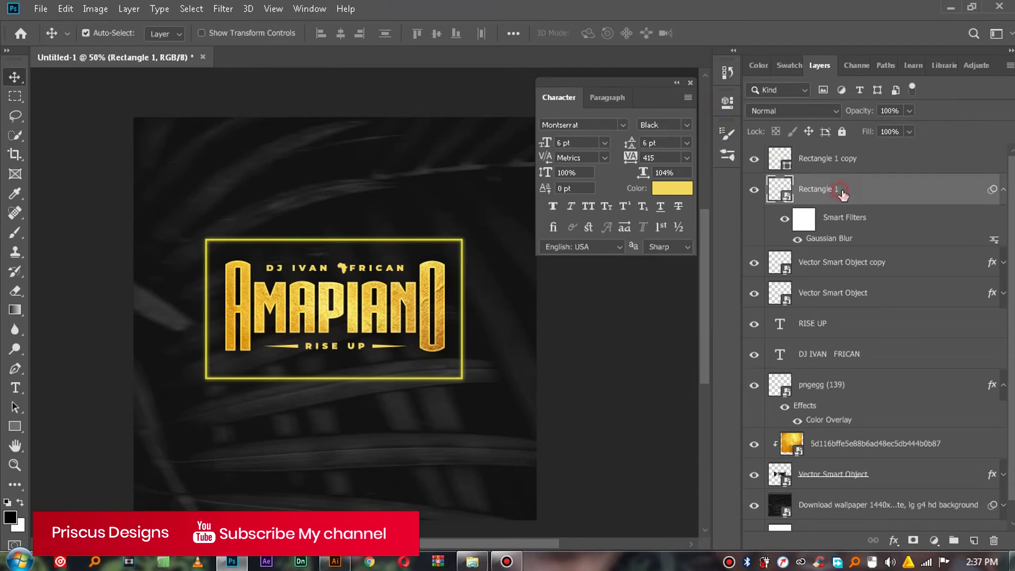
key("ctrl+j")
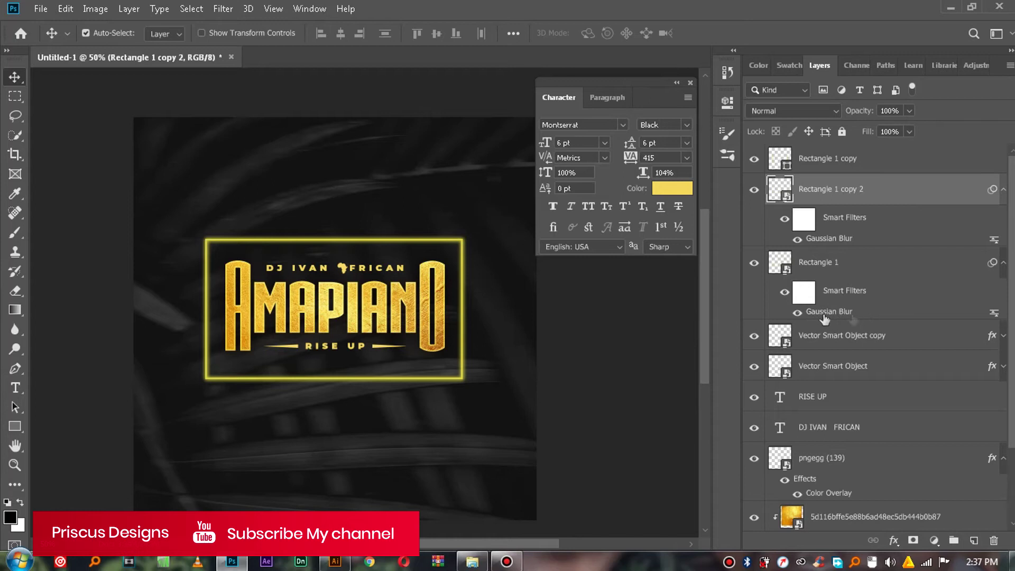
double_click(840, 312)
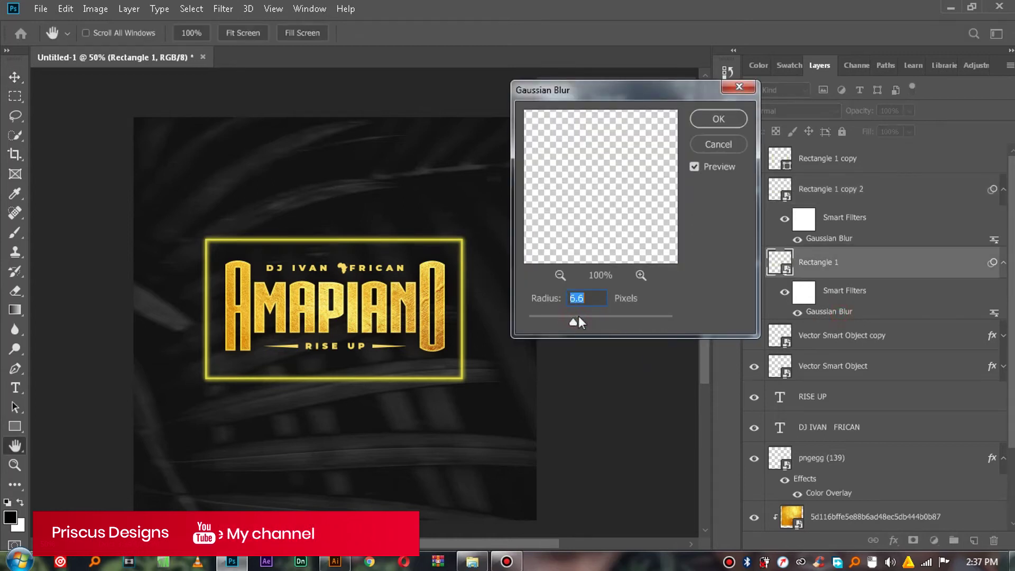
left_click_drag(583, 315, 598, 317)
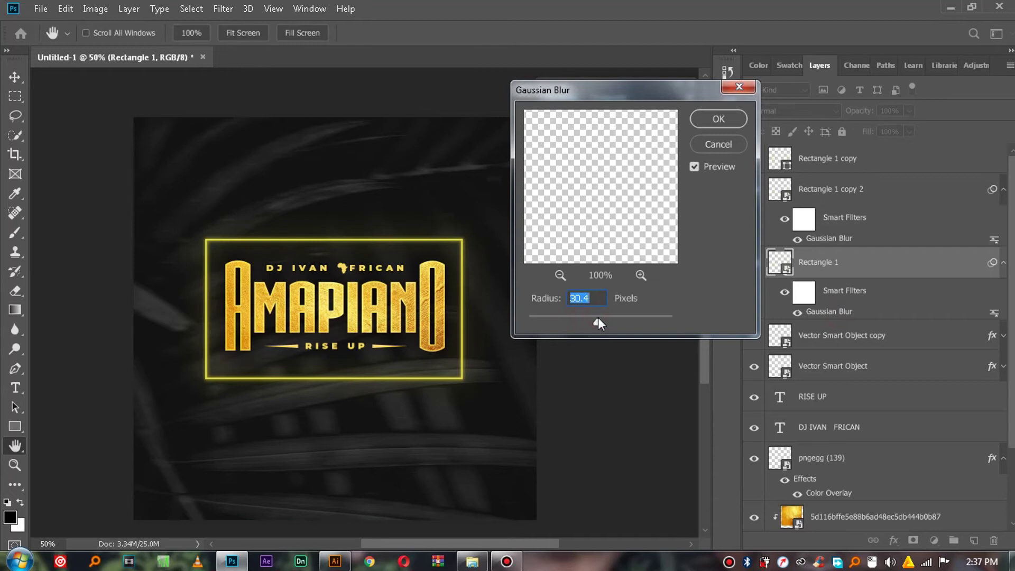
key("Return")
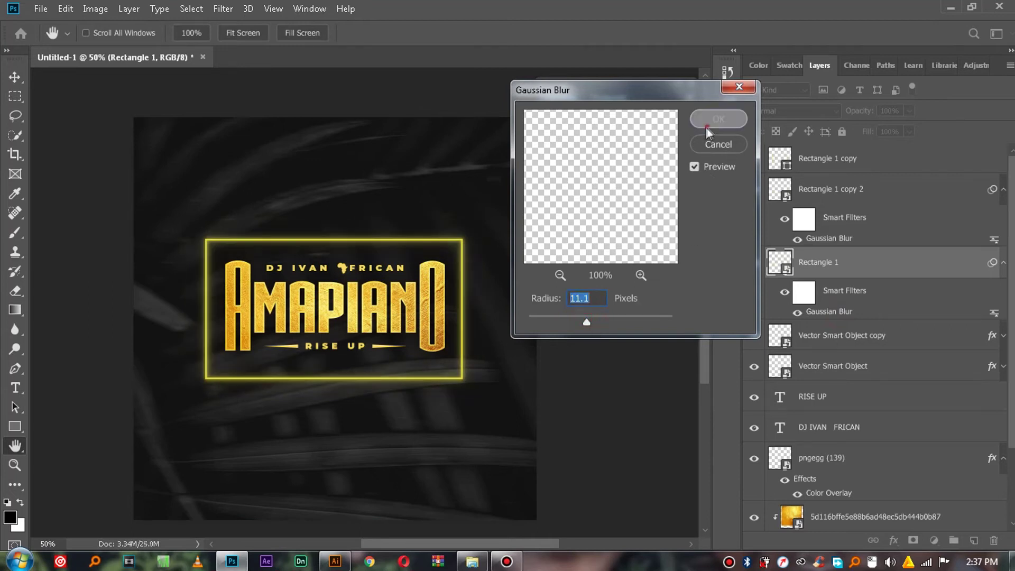
Duplicate the 11.1 px blurred frame layer and increase the lowest frame's Gaussian Blur radius for a wide, soft glow
key("ctrl+j")
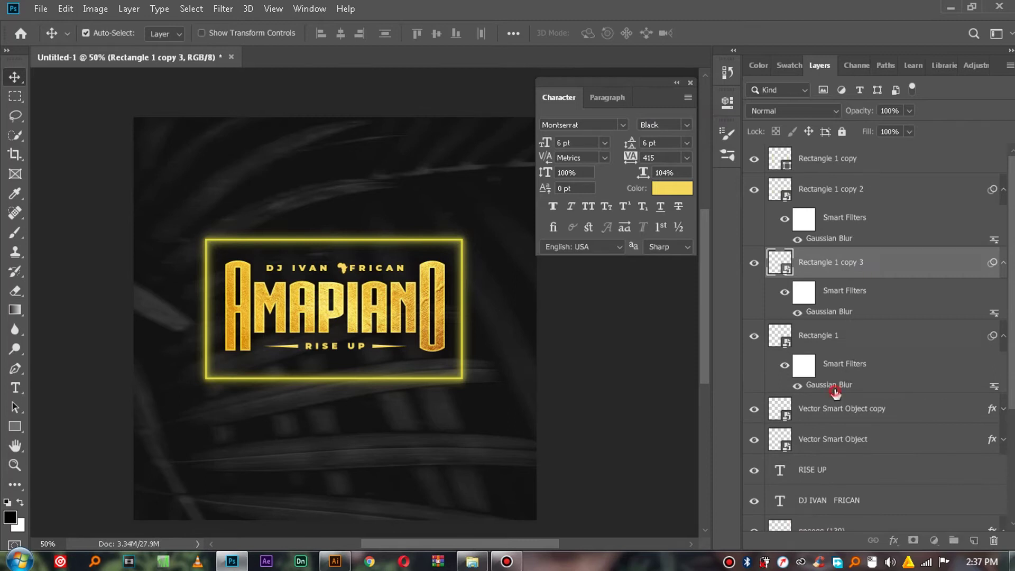
double_click(834, 390)
left_click_drag(607, 324, 633, 299)
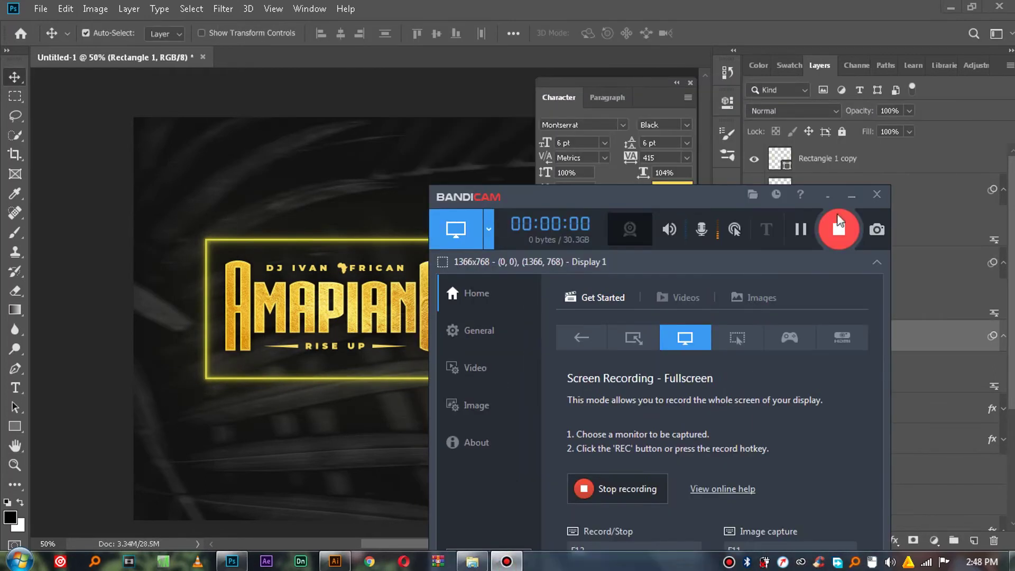
left_click(839, 222)
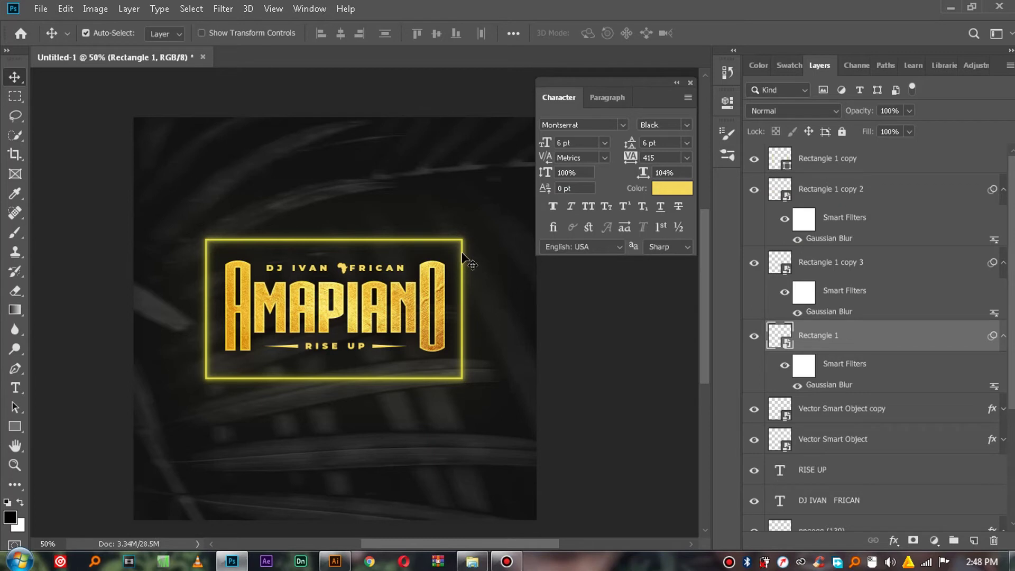
Duplicate the DJ name text layer and place the copy just below the glowing frame, aligned under the original
left_click(386, 274)
scroll(402, 296, "down", 2)
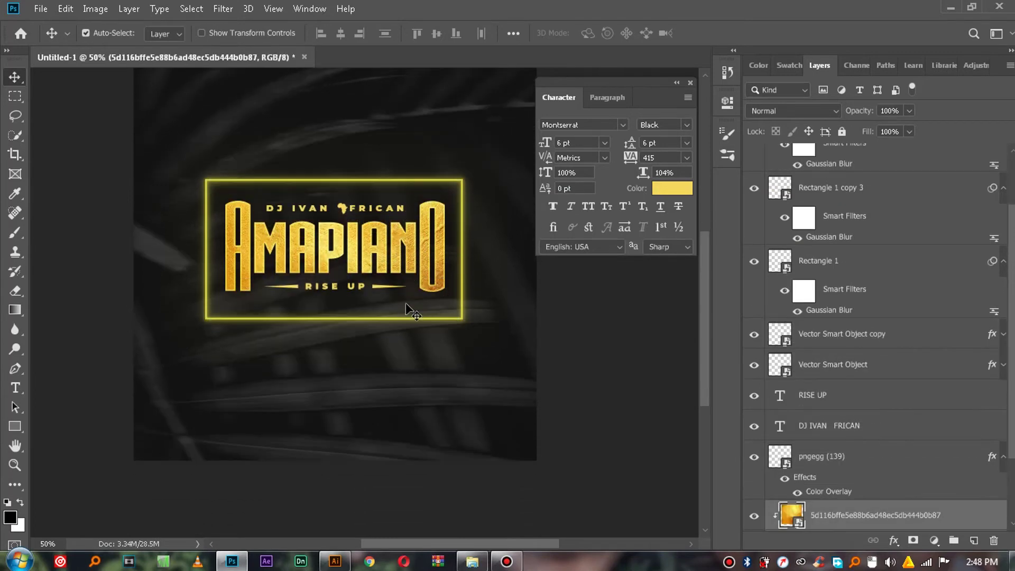
scroll(395, 281, "up", 1)
left_click(366, 228)
left_click(365, 220)
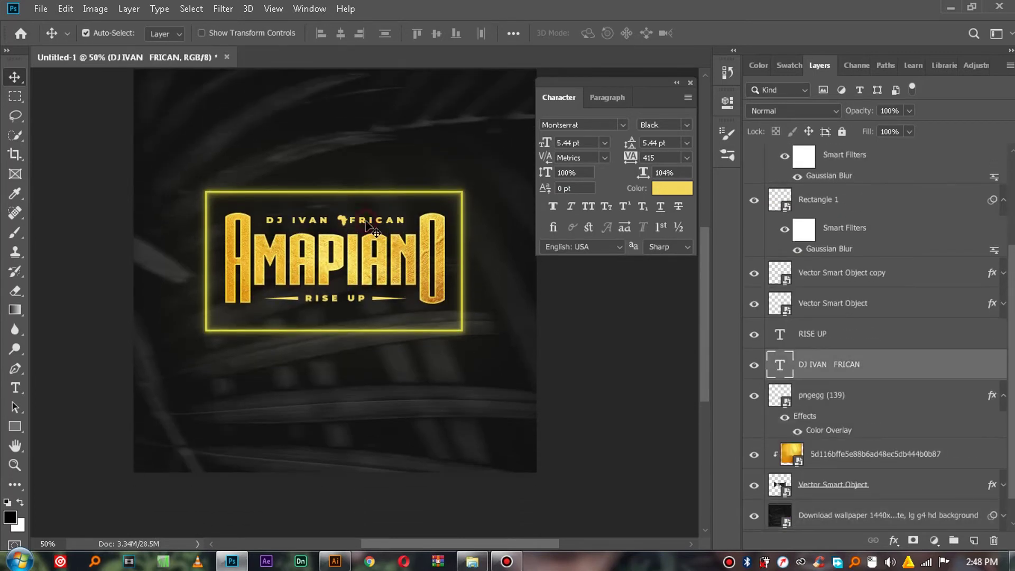
left_click(371, 227, "alt")
left_click_drag(371, 228, 361, 366)
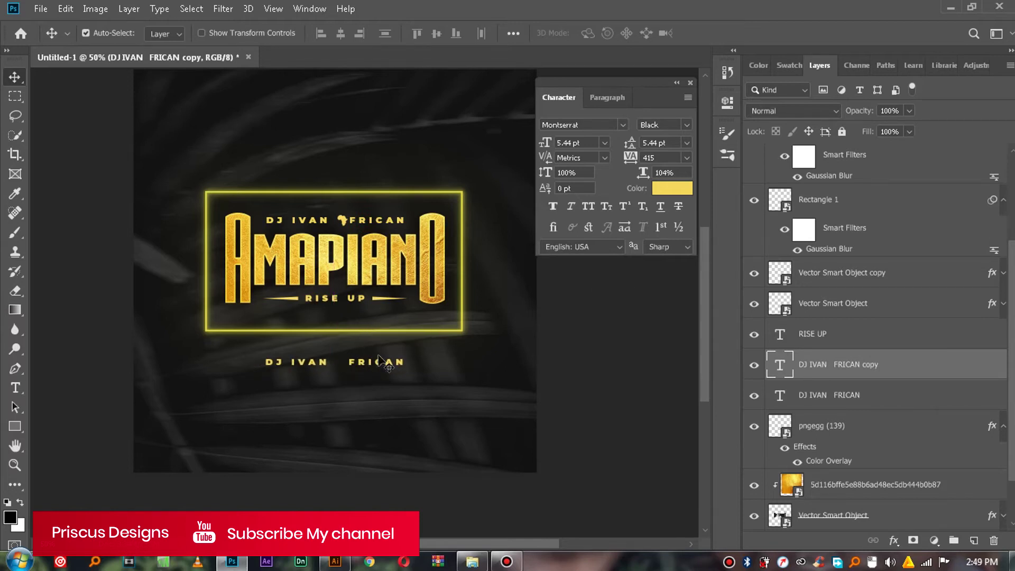
Set the duplicated text line beneath the frame to a tracking of -25 and a white colour
double_click(368, 364)
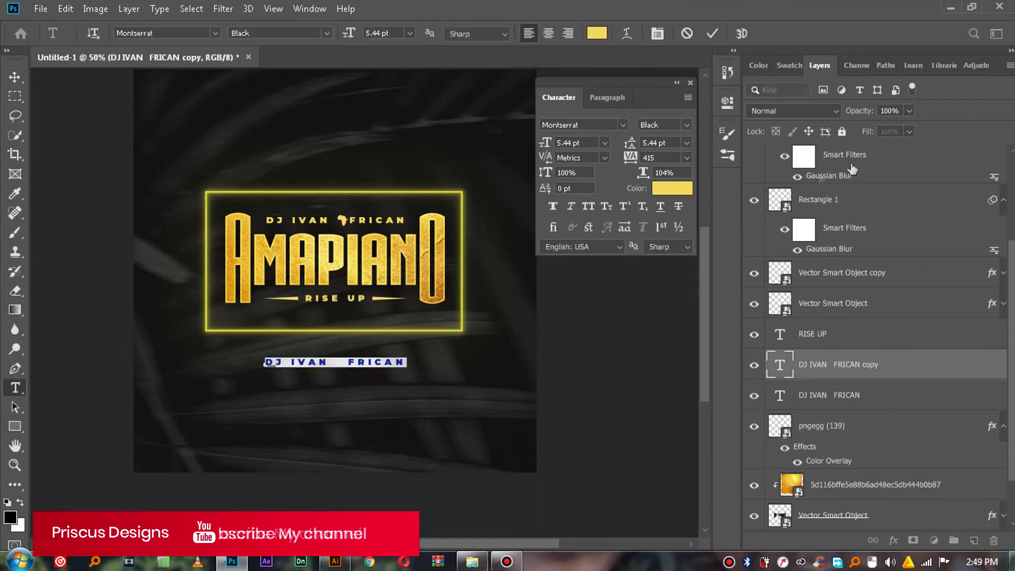
left_click(686, 157)
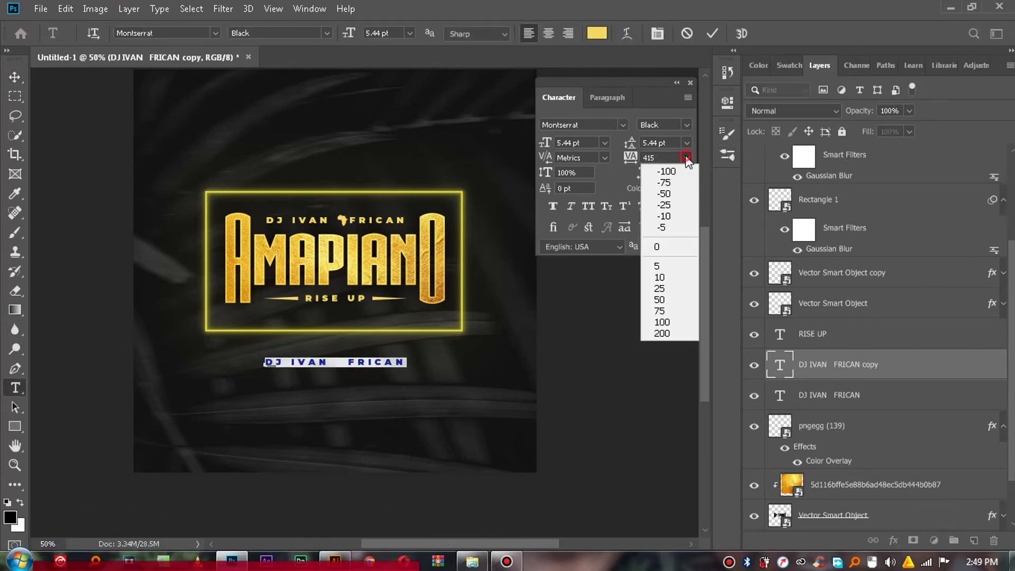
left_click(685, 206)
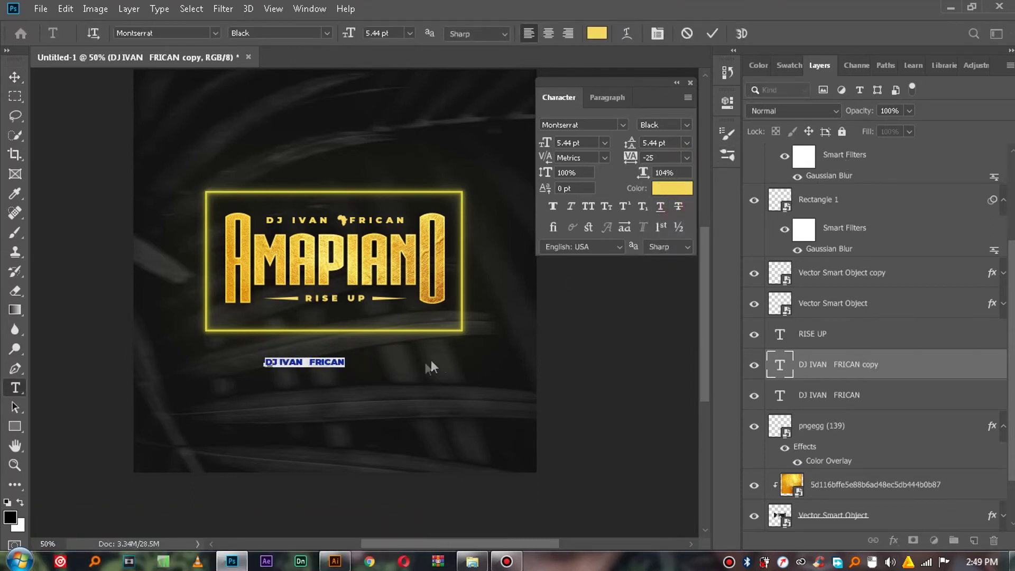
left_click(349, 363)
left_click(667, 188)
left_click_drag(595, 305, 540, 285)
left_click(873, 276)
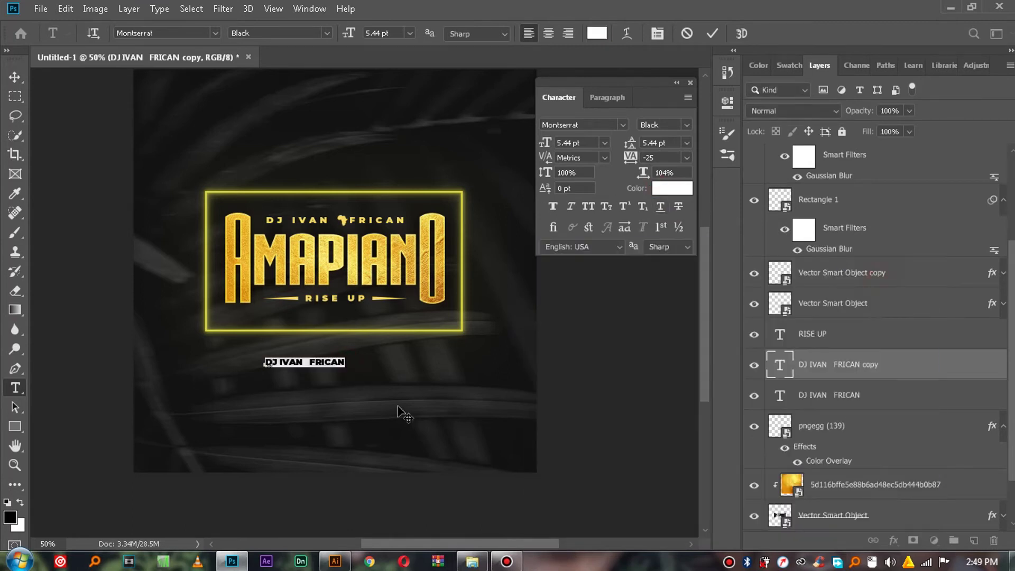
Replace the duplicated line with "DOWNLOAD AND STREAM IN ALL AUDIO PLATTFORMS" and centre it below the glowing frame
key("BackSpace")
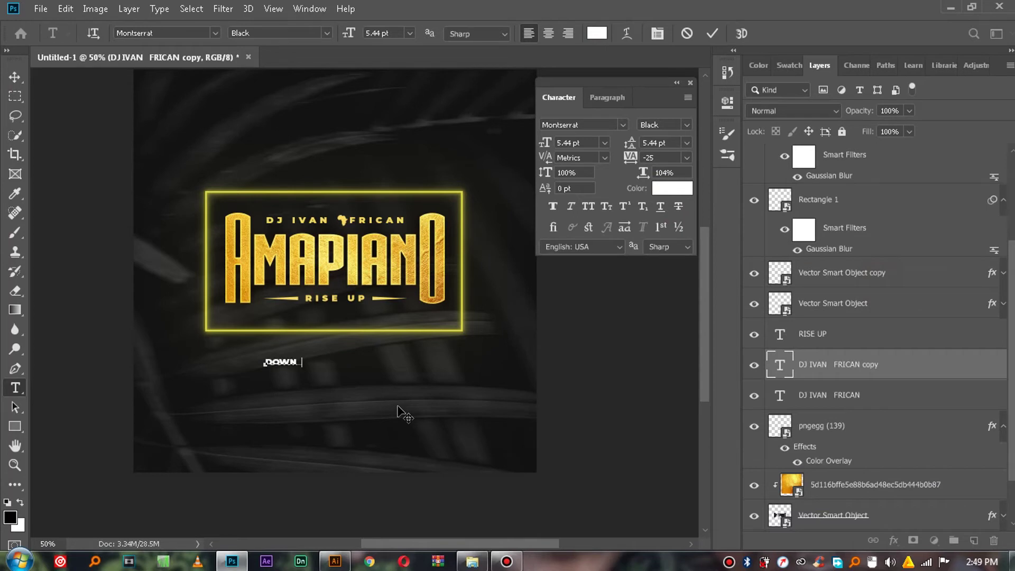
type("DOWNLOAD AND STREAM IN ALL AUDIO PLATTFO")
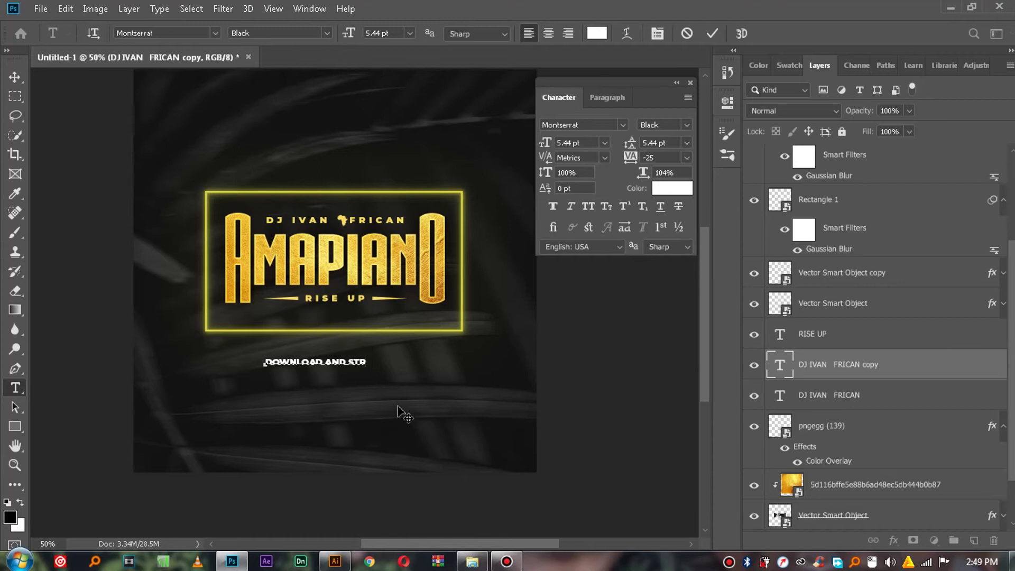
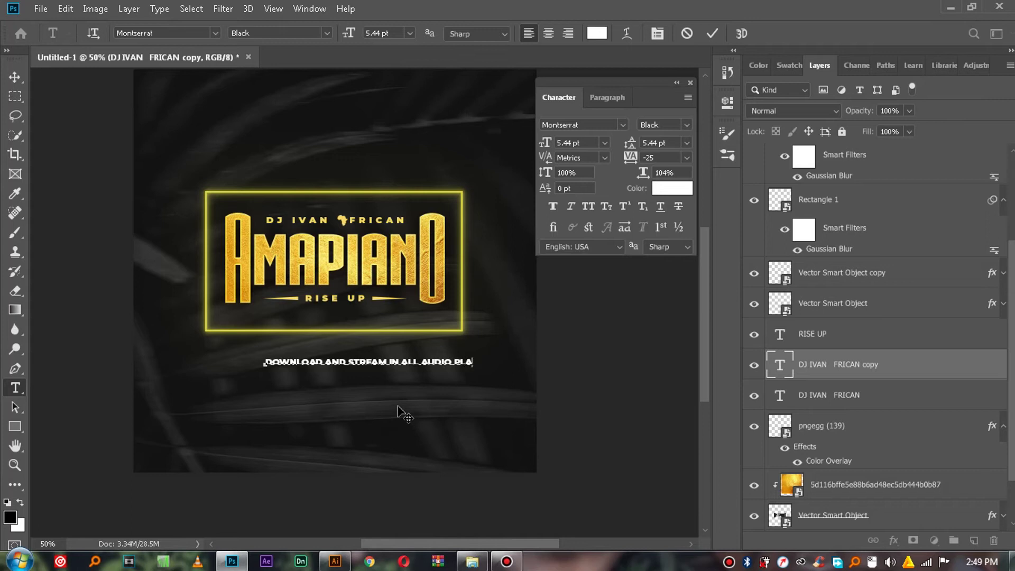
type("RMS")
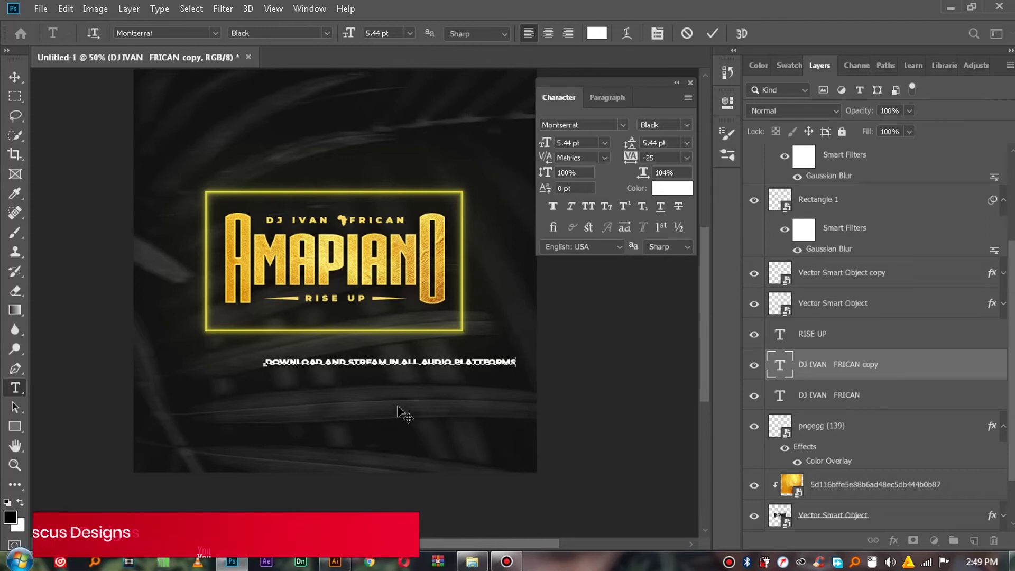
left_click(712, 33)
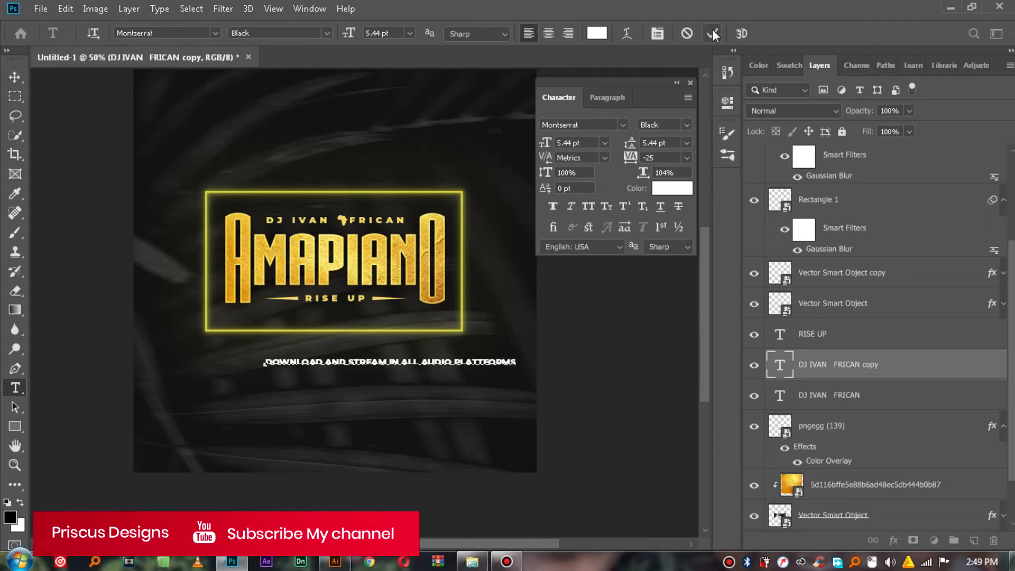
key("v")
left_click_drag(470, 364, 417, 385)
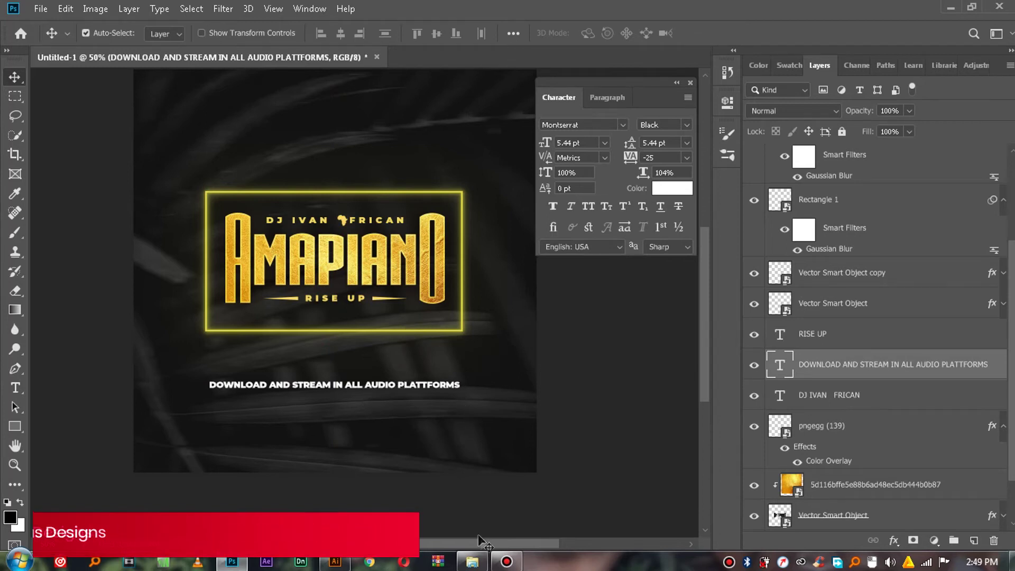
Switch to Windows Explorer and place the SoundCloud logo pngwing.com (3) from the ICONS folder into the Photoshop artwork
left_click(475, 561)
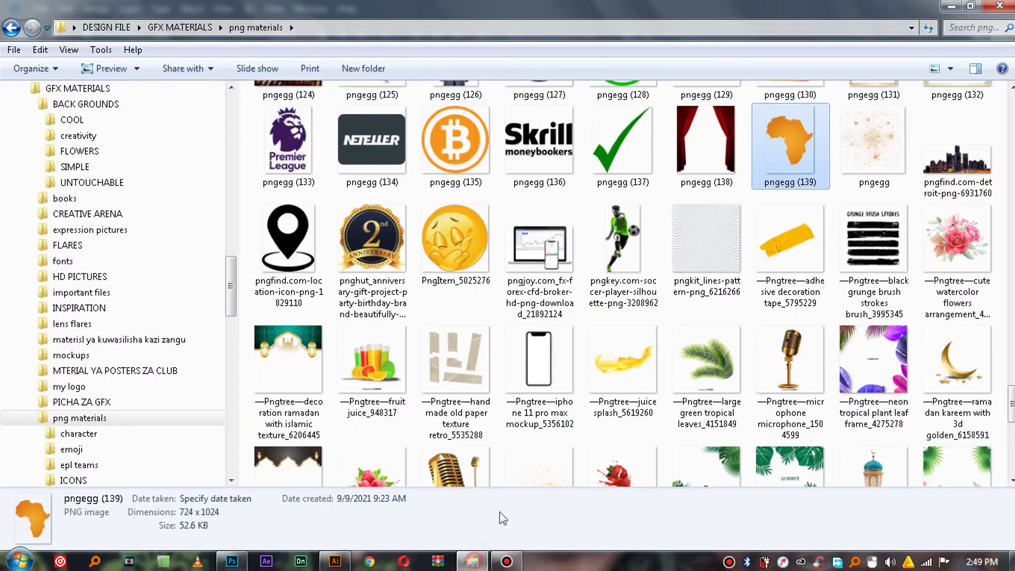
scroll(597, 199, "up", 10)
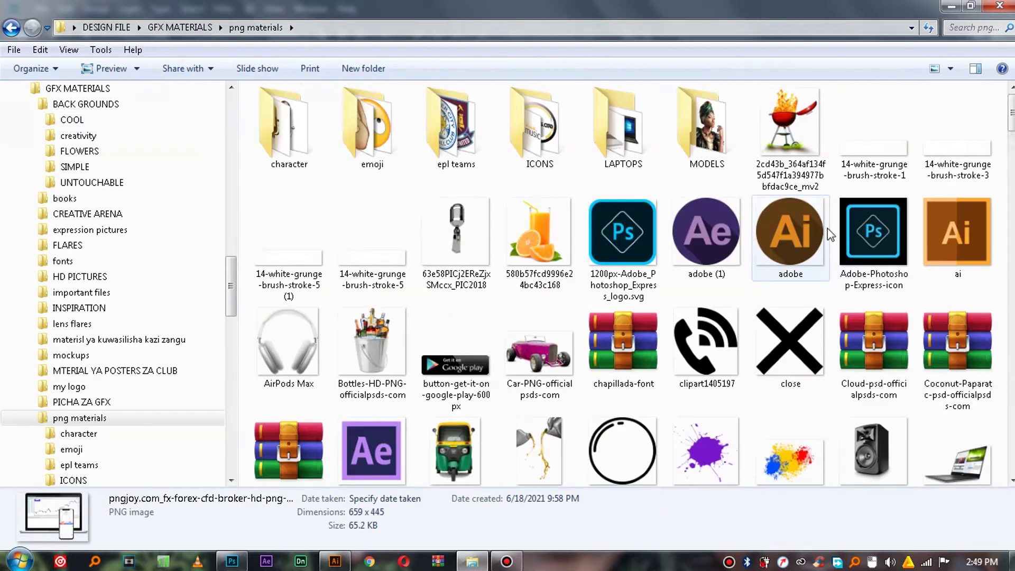
left_click(455, 126)
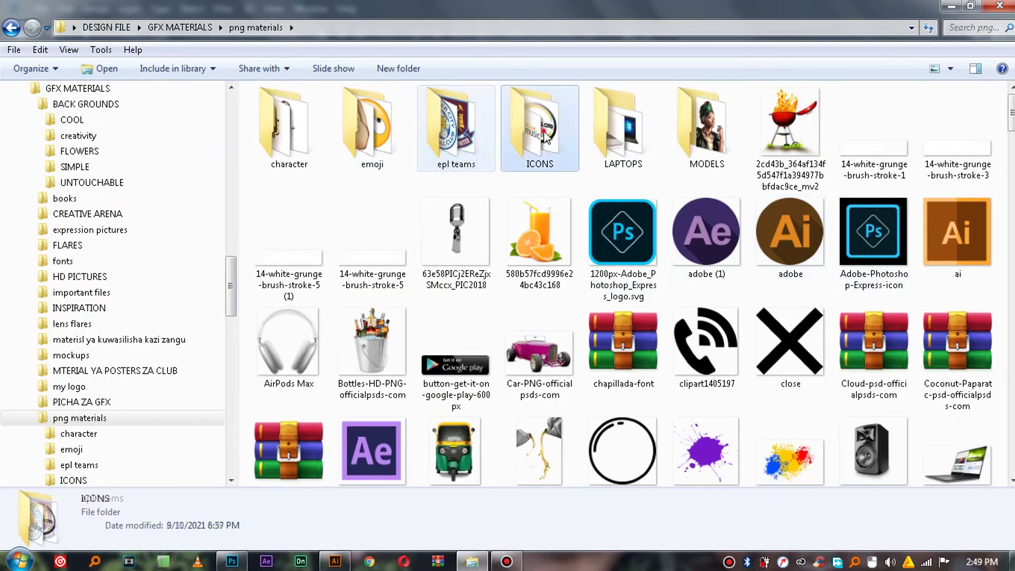
double_click(558, 157)
left_click(355, 159)
left_click_drag(357, 159, 447, 354)
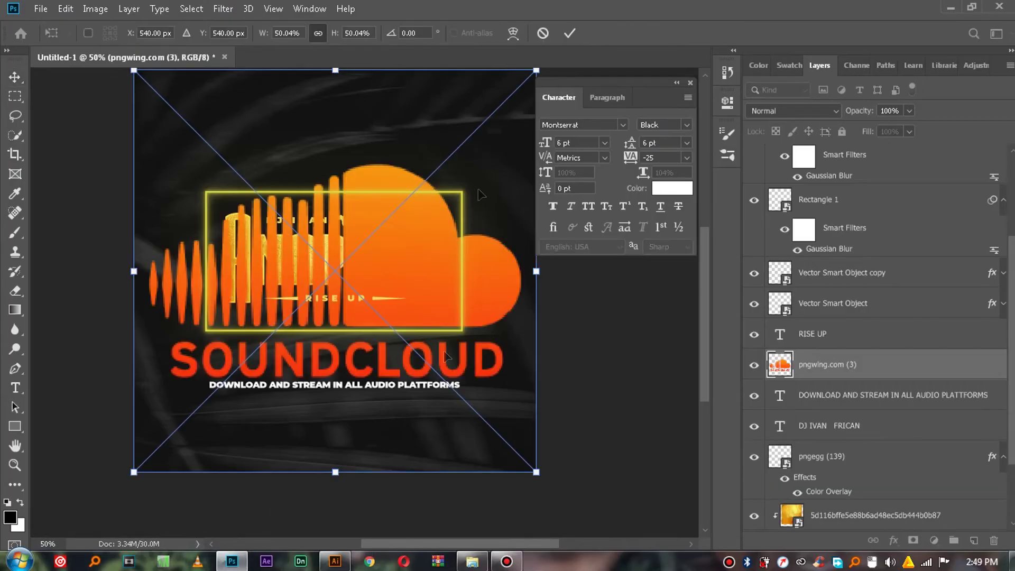
left_click(568, 33)
Place the audiomack logo pngwing.com (4) and the Spotify logo pngwing.com (5) from the ICONS folder into the artwork
left_click(471, 561)
left_click_drag(435, 168, 494, 160)
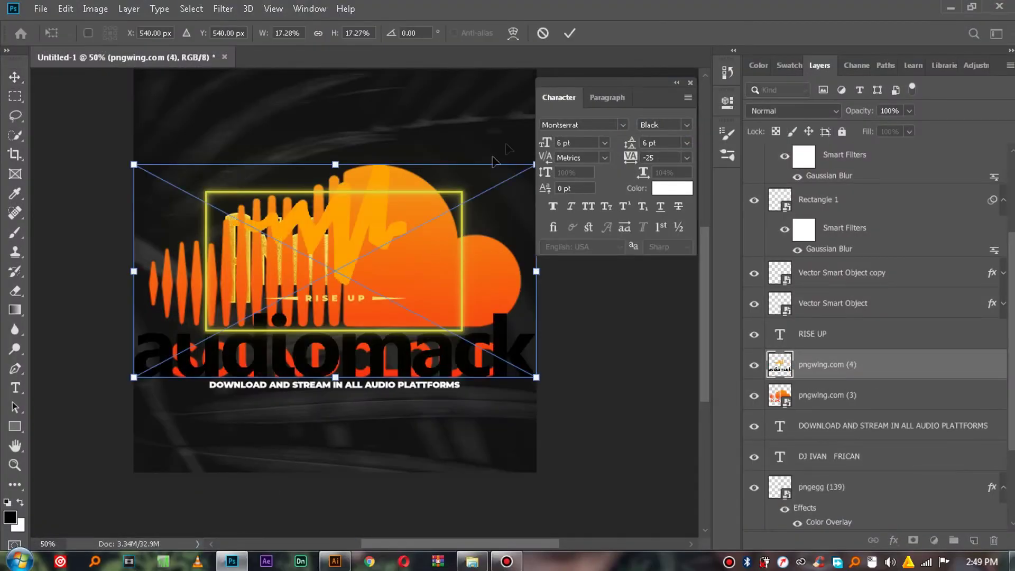
left_click(568, 33)
right_click(478, 561)
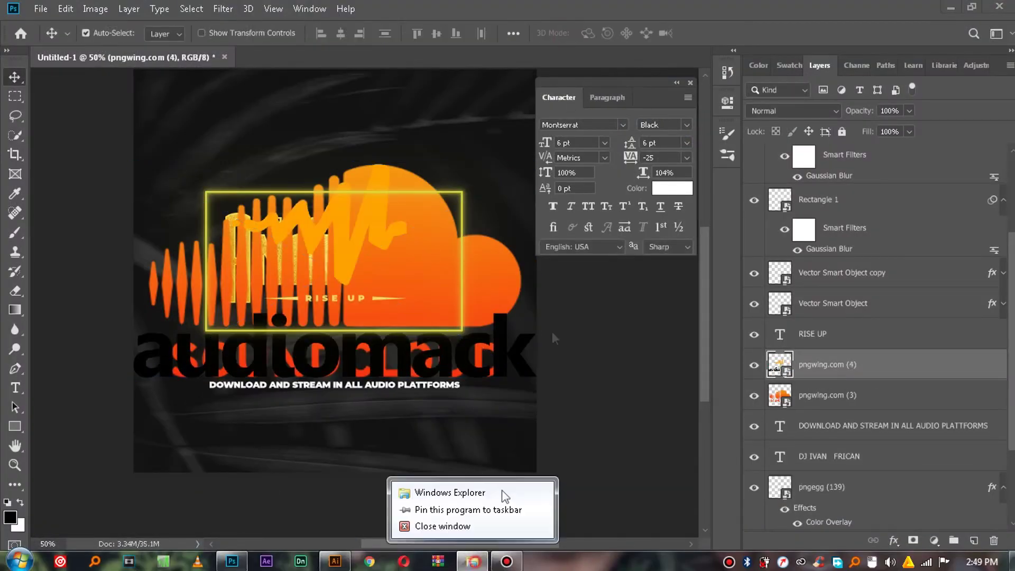
left_click(472, 562)
left_click_drag(531, 159, 351, 309)
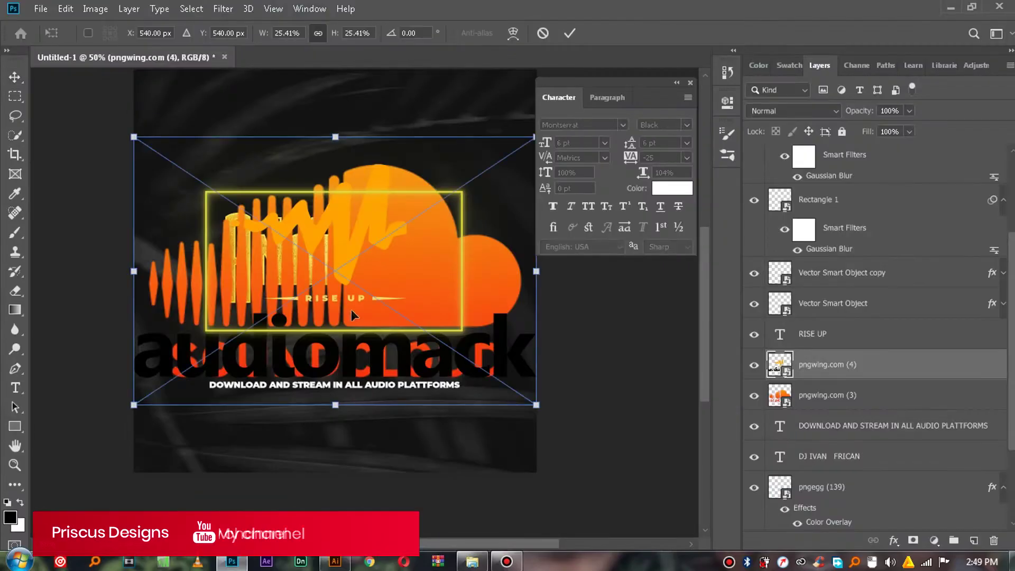
left_click(569, 33)
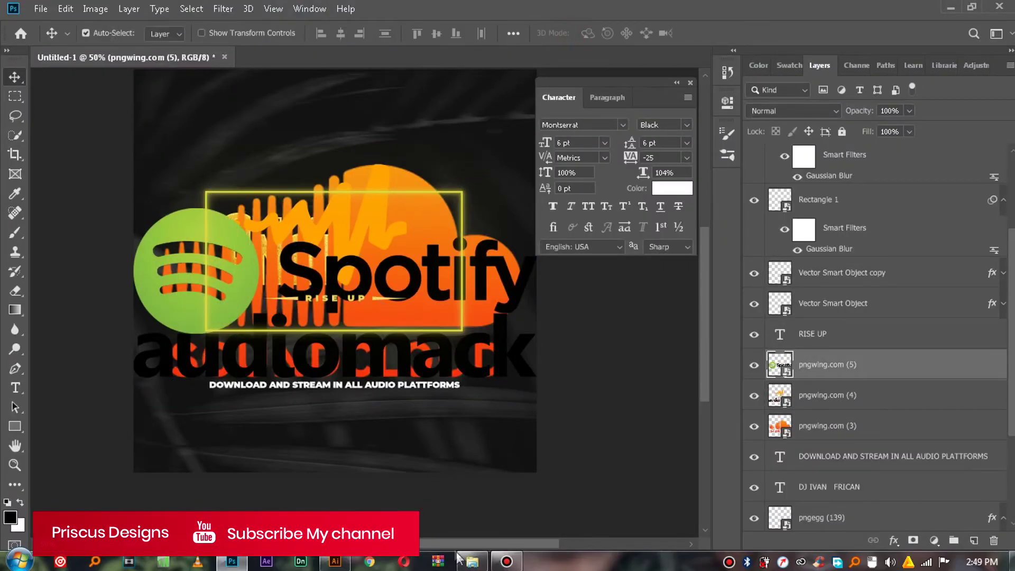
Place the cloud logo pngwing.com (6) and the Deezer logo pngwing.com (7) from the ICONS folder into the artwork
left_click(471, 561)
left_click_drag(629, 126, 317, 391)
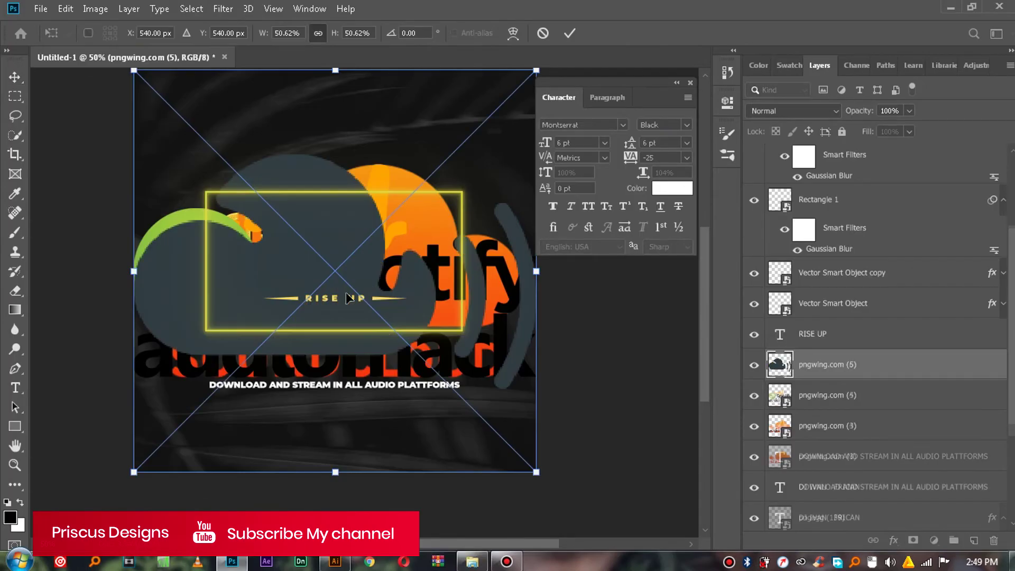
left_click(569, 33)
left_click(472, 561)
left_click_drag(714, 132, 334, 409)
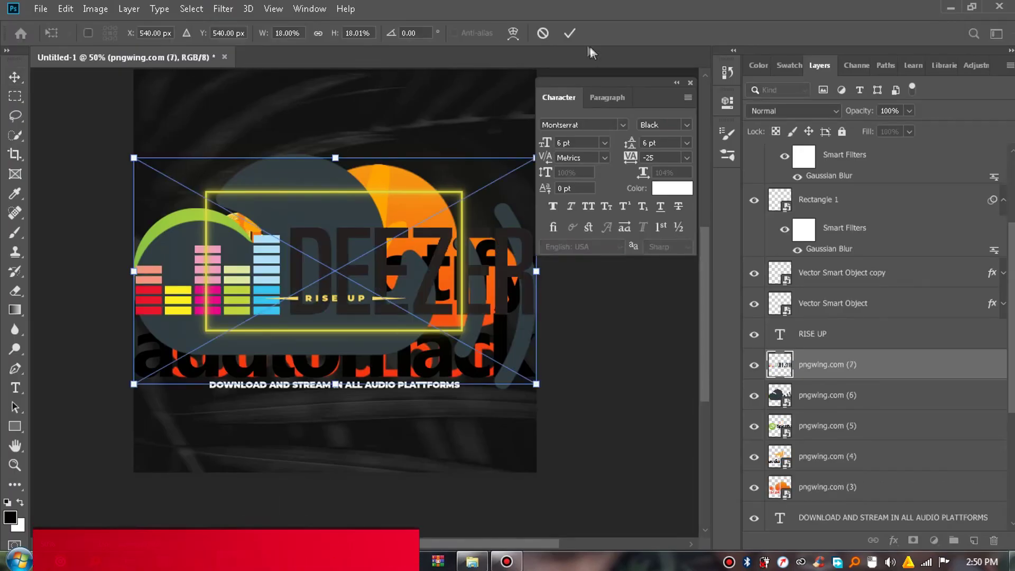
left_click(569, 33)
Place the Amazon Music logo pngwing.com (8) from the ICONS folder into the artwork
left_click(471, 561)
left_click_drag(805, 138, 382, 343)
left_click(569, 33)
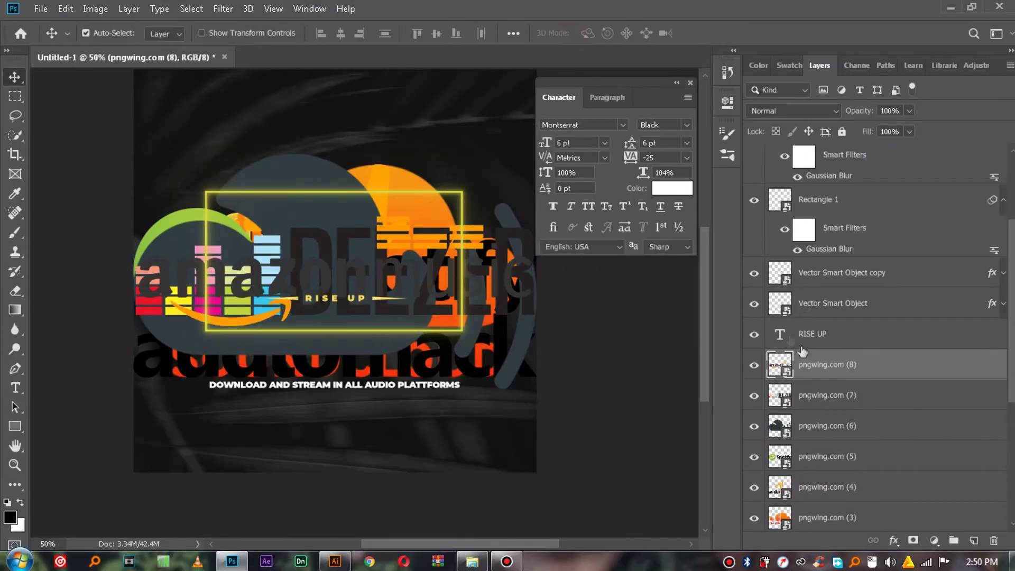
Scale the six logo layers, pngwing.com (3) to (8), down together to about 6.59%
scroll(903, 412, "down", 1)
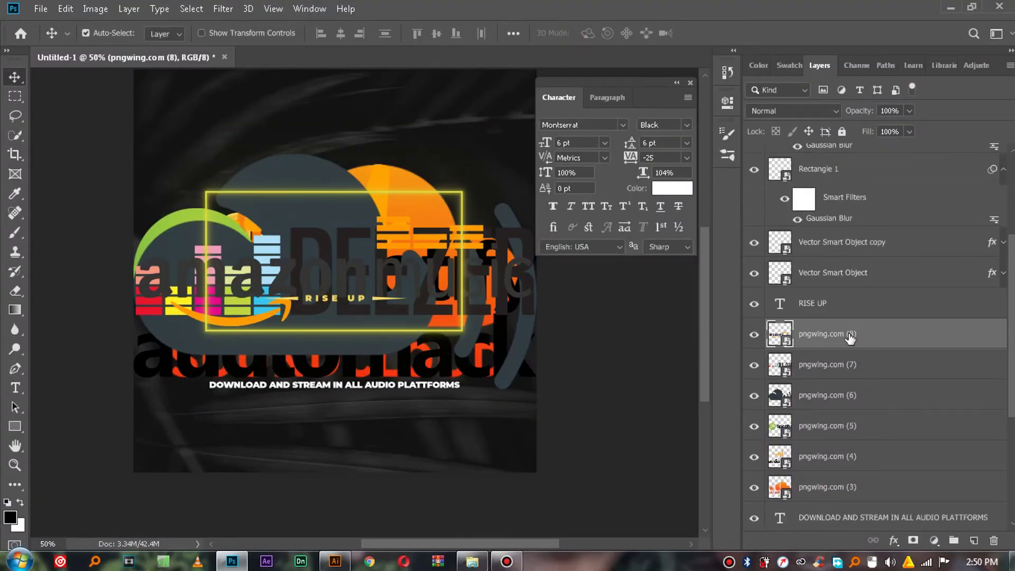
left_click(846, 496, "shift")
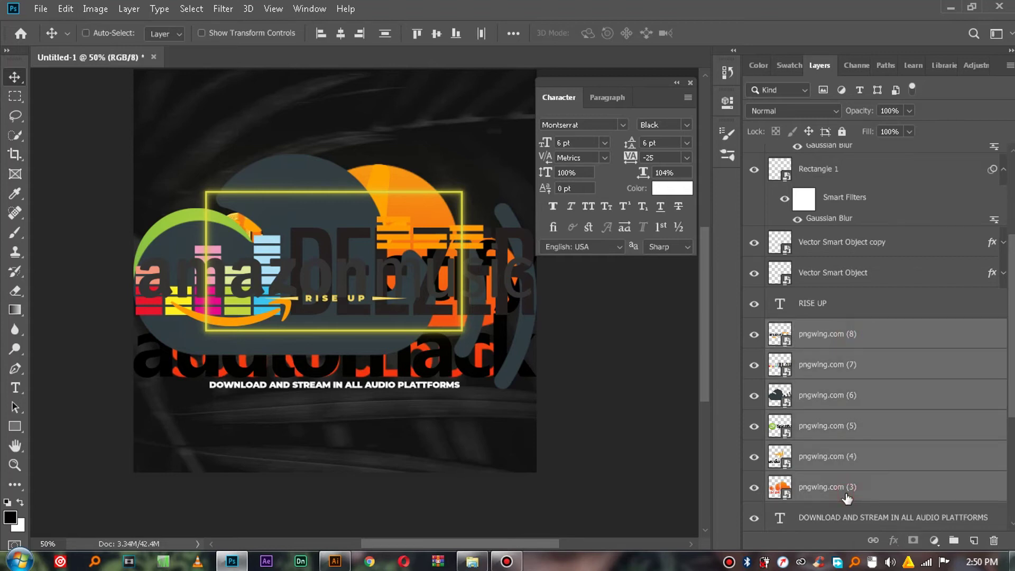
key("ctrl+t")
left_click_drag(538, 389, 344, 292)
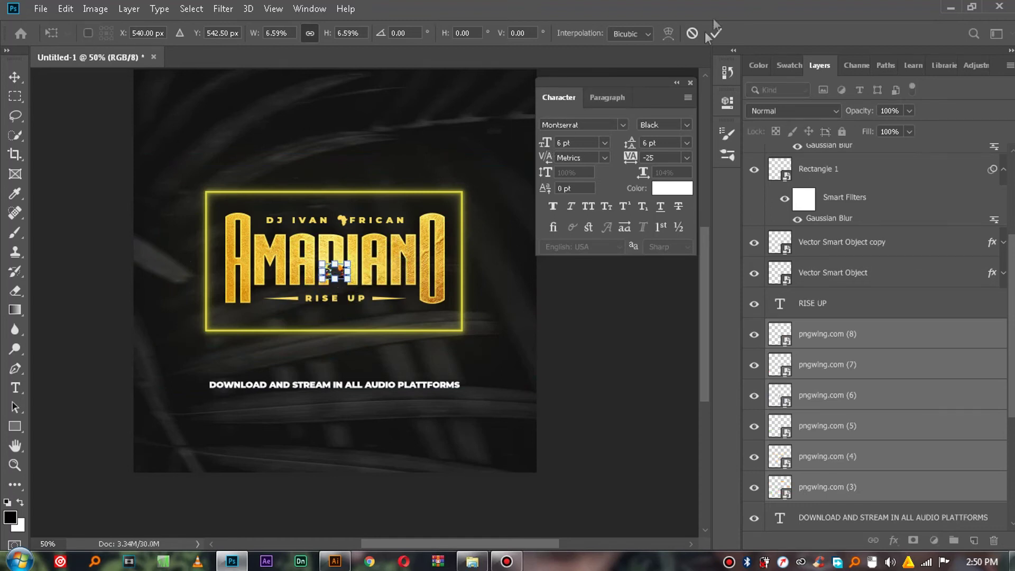
left_click(716, 33)
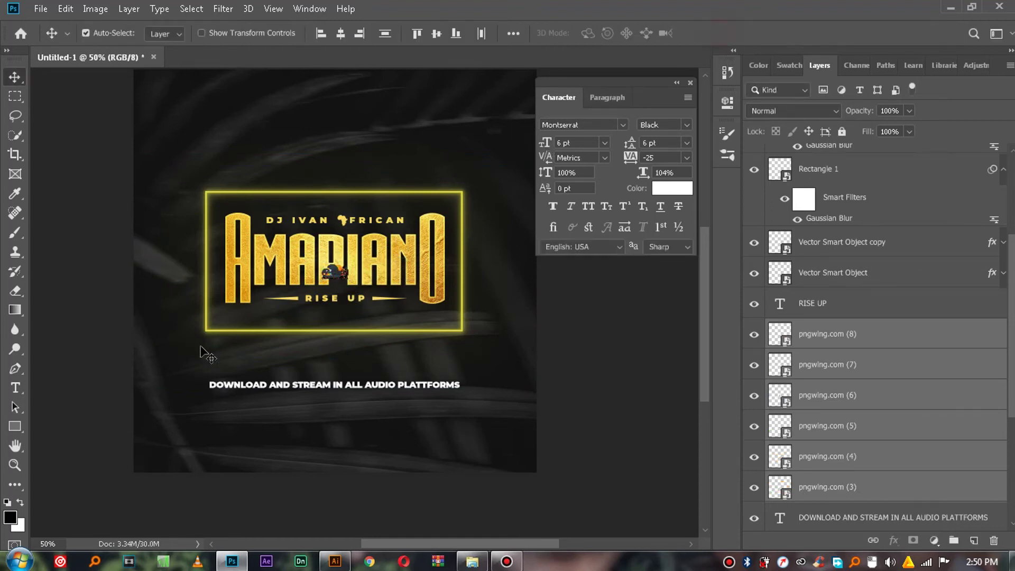
Move the logos below the download line and spread them in a row from audiomack to SoundCloud
left_click_drag(338, 277, 294, 431)
left_click(842, 333)
left_click_drag(217, 430, 341, 434)
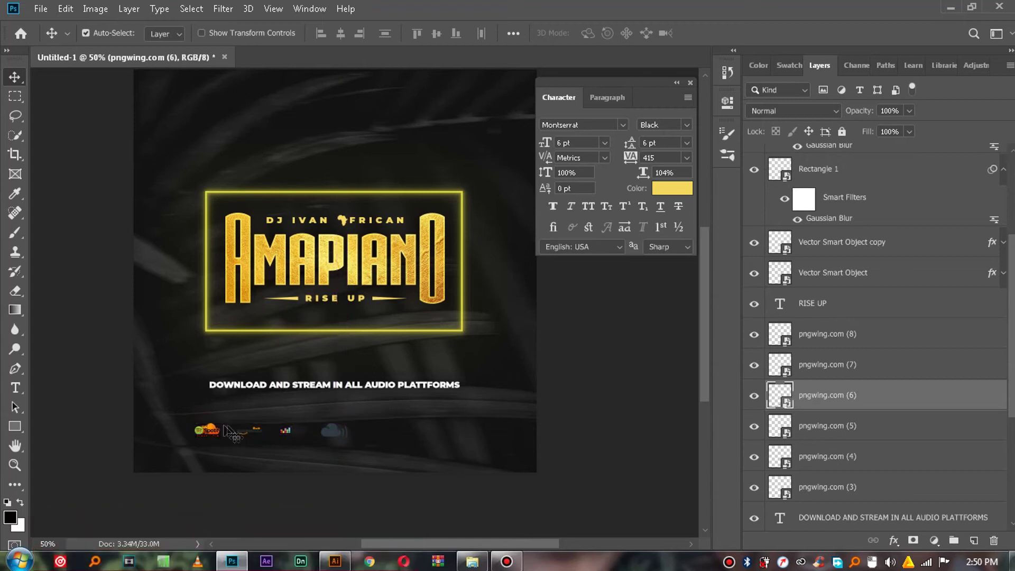
left_click_drag(205, 429, 417, 435)
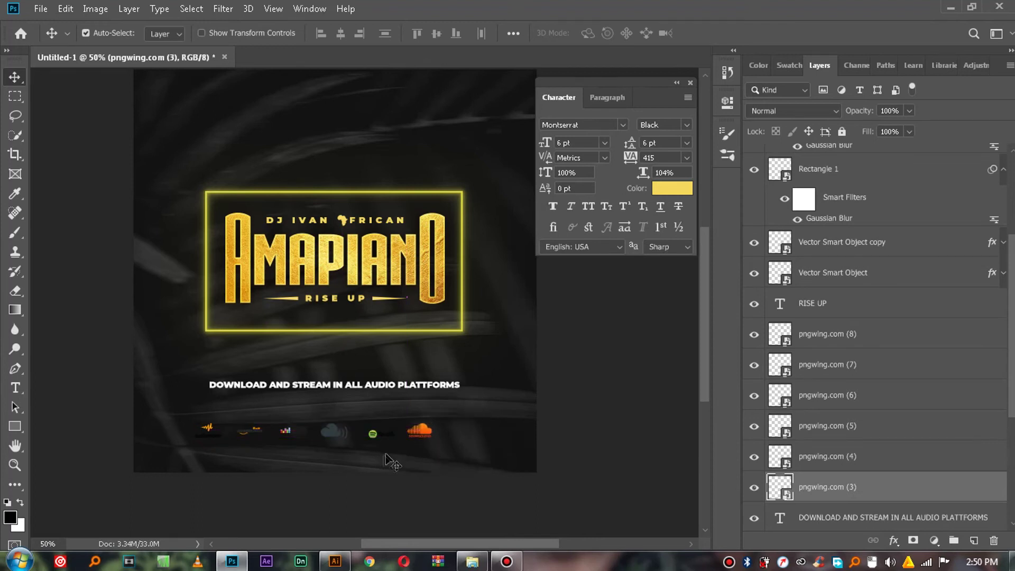
Enlarge the six logos together until their row slightly exceeds the width of the download line
left_click(856, 344)
left_click(848, 492, "shift")
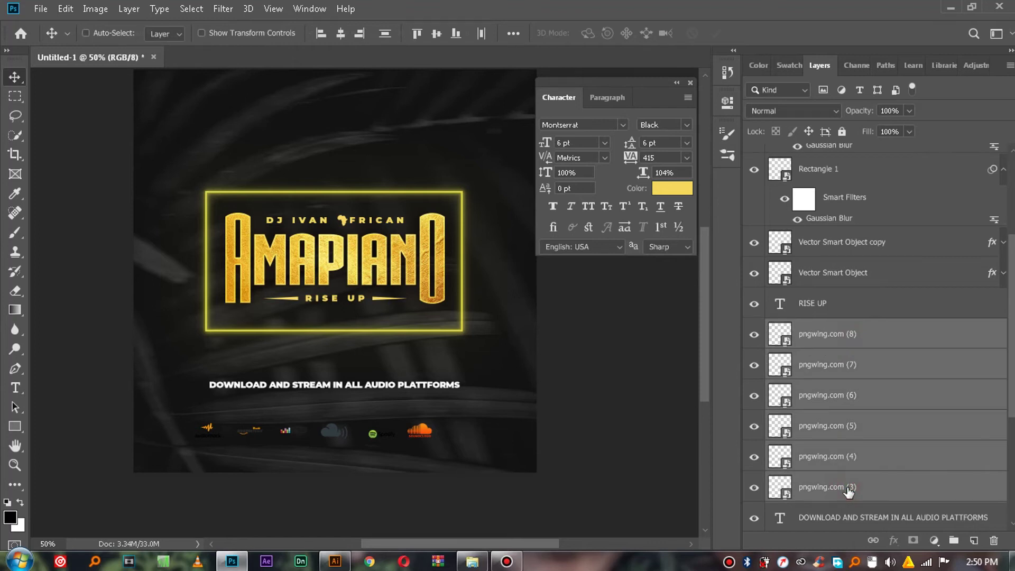
key("ctrl+t")
left_click_drag(431, 423, 464, 433)
left_click(715, 33)
Add a white (ffffff) Color Overlay to the Amazon Music logo layer, pngwing.com (8)
left_click(852, 346)
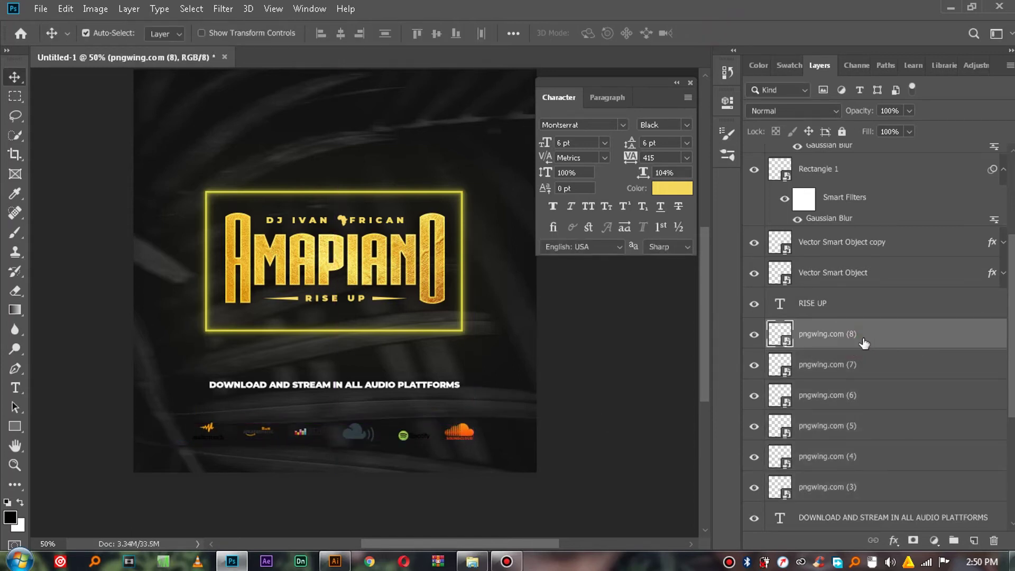
right_click(895, 337)
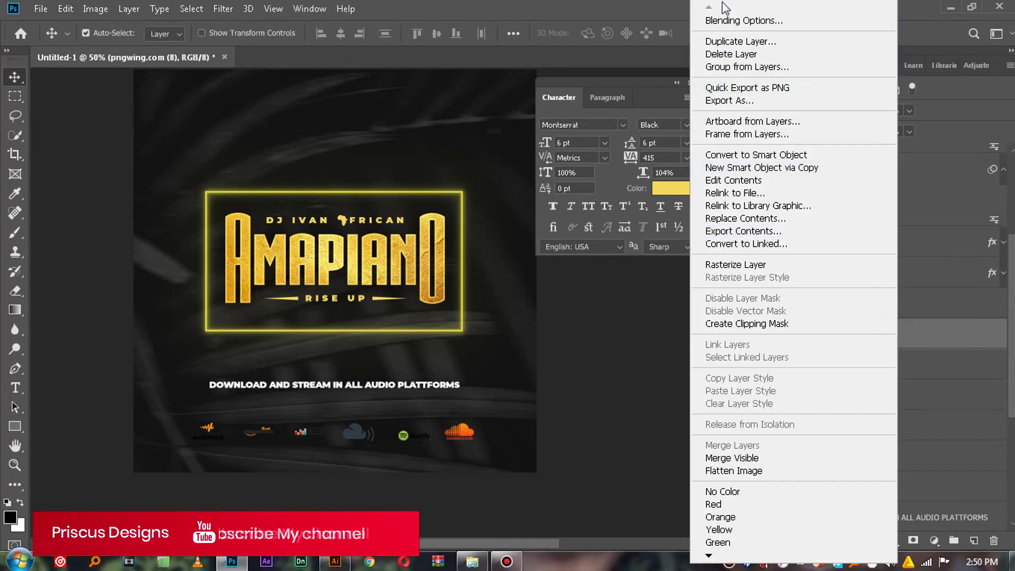
left_click(737, 21)
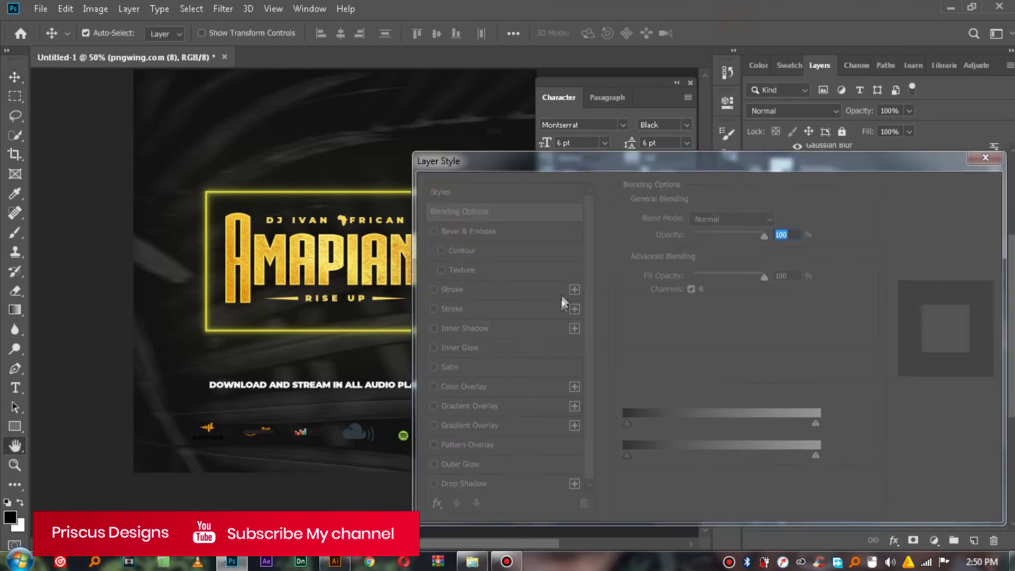
left_click(443, 388)
left_click(777, 220)
left_click_drag(624, 327, 526, 262)
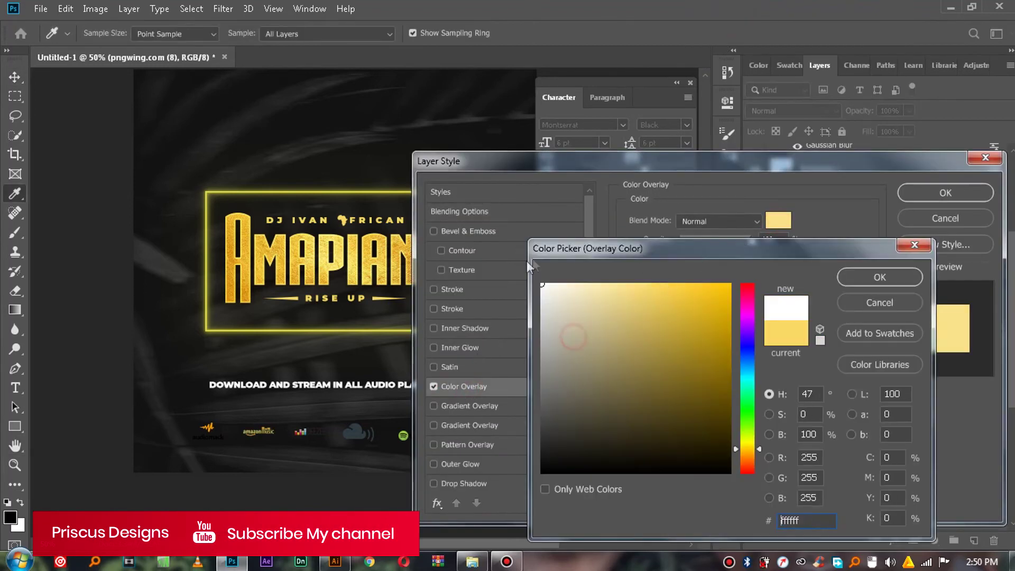
left_click(880, 276)
left_click(926, 199)
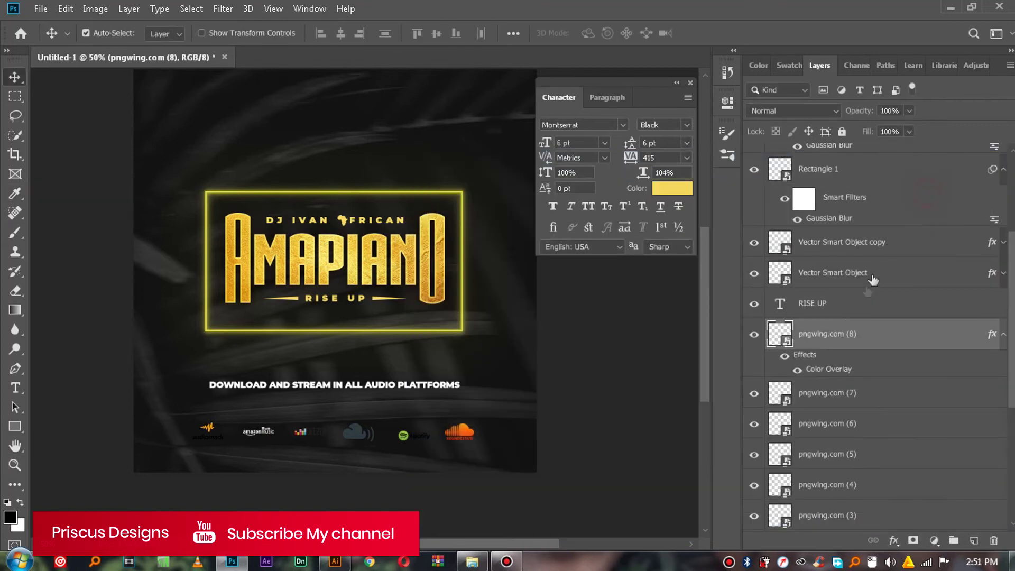
Add a white Color Overlay to the Deezer logo pngwing.com (7) and the cloud logo pngwing.com (6)
left_click(834, 392)
right_click(835, 392)
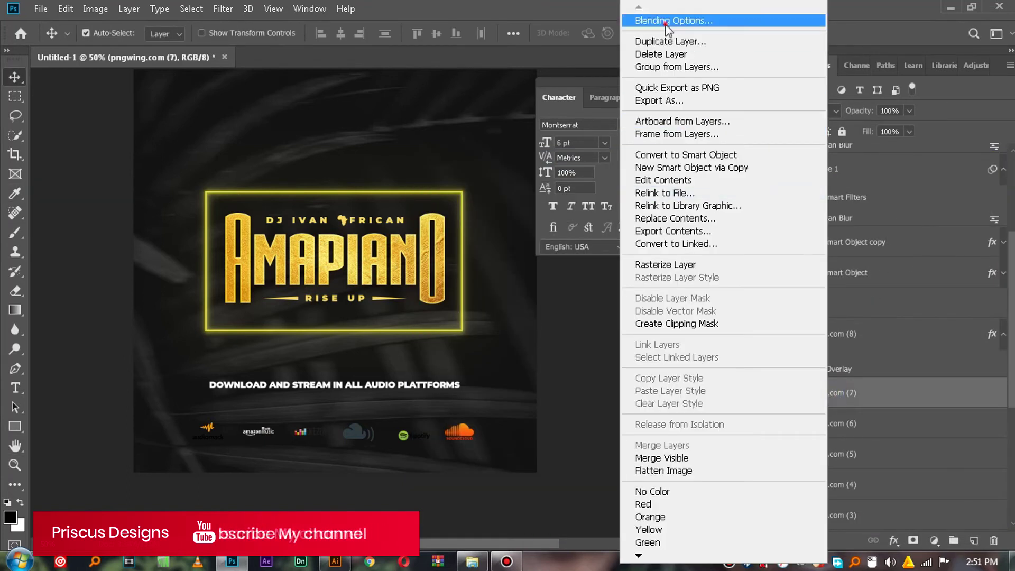
left_click(682, 21)
left_click(464, 386)
key("Return")
double_click(846, 452)
left_click(464, 386)
key("Return")
Add a white Color Overlay to the Spotify logo layer, pngwing.com (5)
left_click(856, 512)
right_click(856, 512)
left_click(681, 21)
left_click(464, 386)
key("Return")
Add a white Color Overlay to the SoundCloud logo pngwing.com (3) and the audiomack logo pngwing.com (4)
right_click(919, 475)
left_click(749, 22)
left_click(457, 388)
left_click(948, 190)
right_click(870, 481)
left_click(740, 20)
left_click(459, 387)
left_click(950, 189)
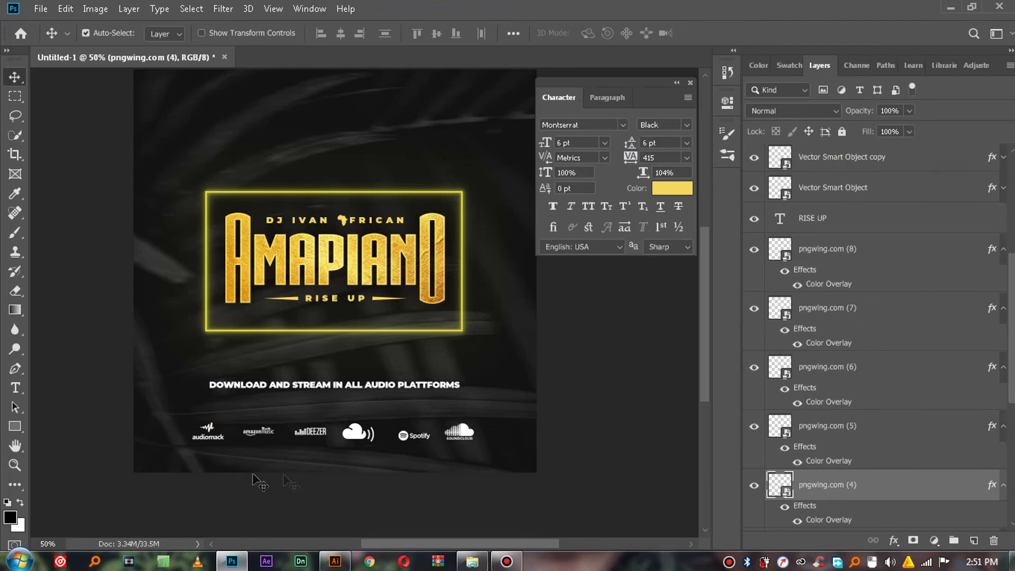
Adjust the positions of the platform logos so they sit level in one row beneath the download tagline
left_click(259, 433)
left_click_drag(264, 431, 262, 432)
left_click(362, 442)
left_click_drag(353, 433, 464, 432)
left_click(404, 435)
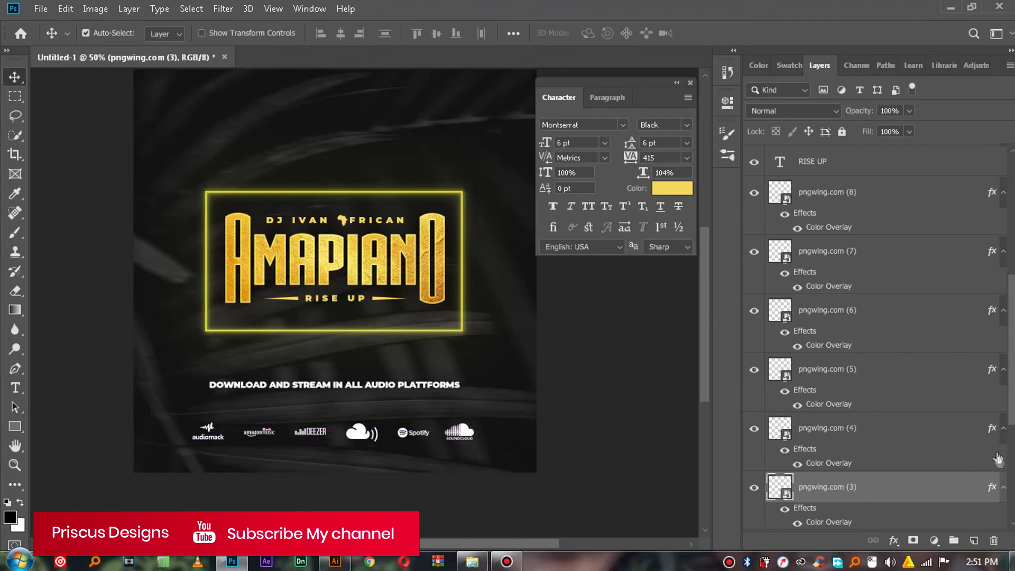
Collapse the effects lists of the six logo layers, pngwing.com (3) to pngwing.com (8)
left_click(1001, 487)
left_click(1002, 428)
left_click(1003, 369)
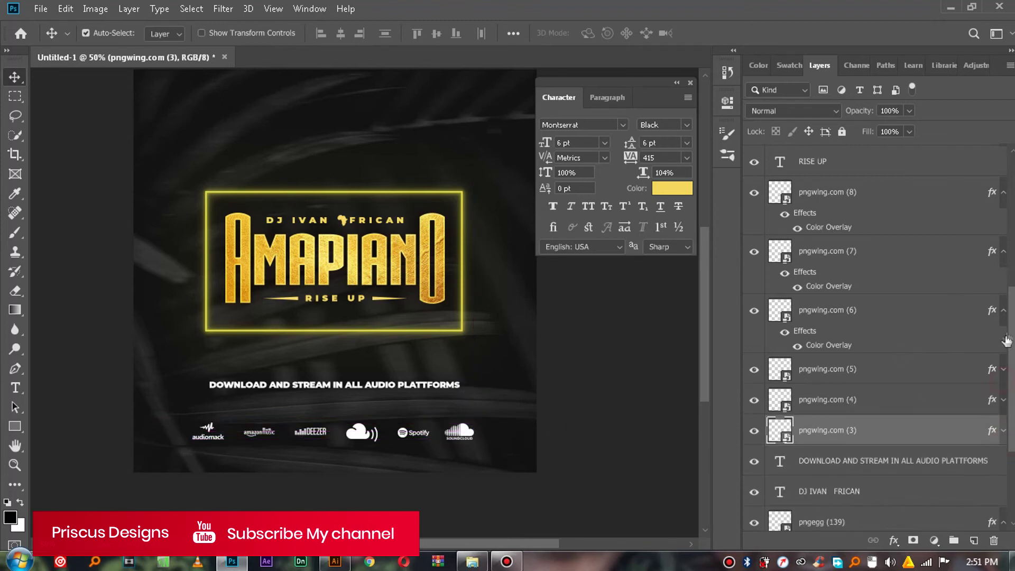
left_click(1004, 311)
left_click(1002, 253)
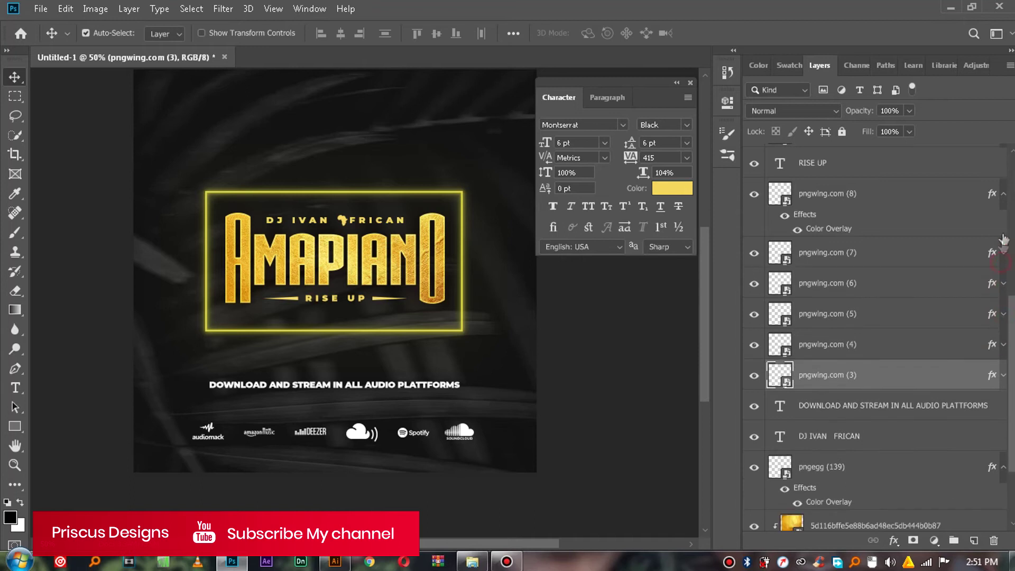
left_click(1004, 207)
Select all six pngwing.com logo layers and move the logo row slightly up and to the right
scroll(889, 338, "up", 2)
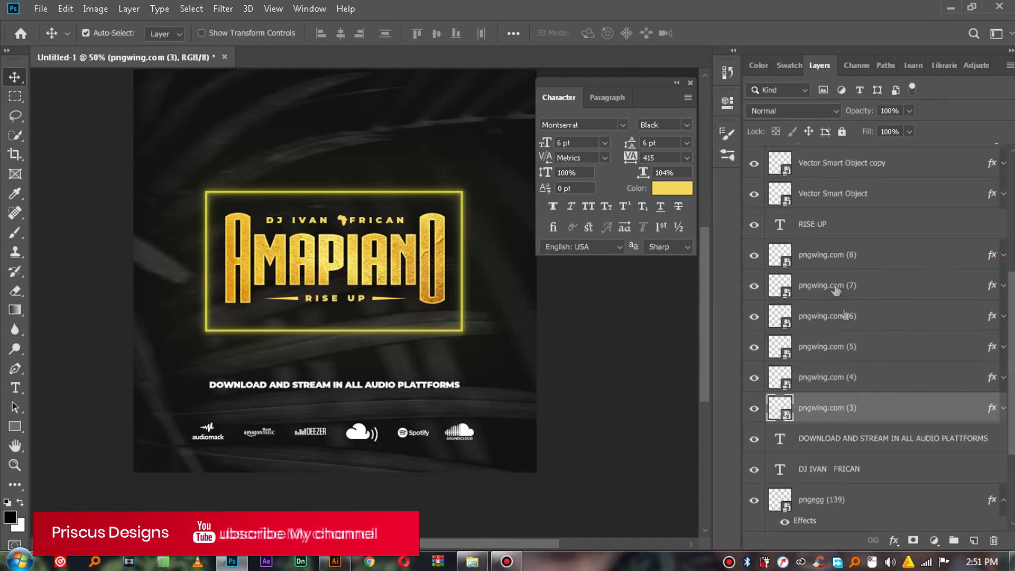
left_click(818, 255, "shift")
left_click_drag(361, 436, 362, 431)
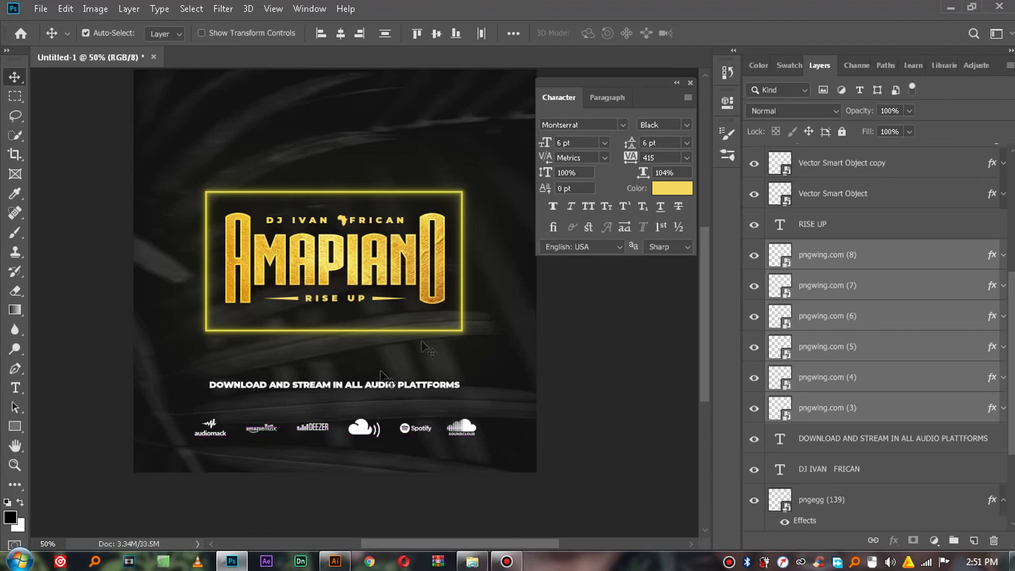
Duplicate the download tagline and place the copy above the glowing yellow frame
left_click(355, 390)
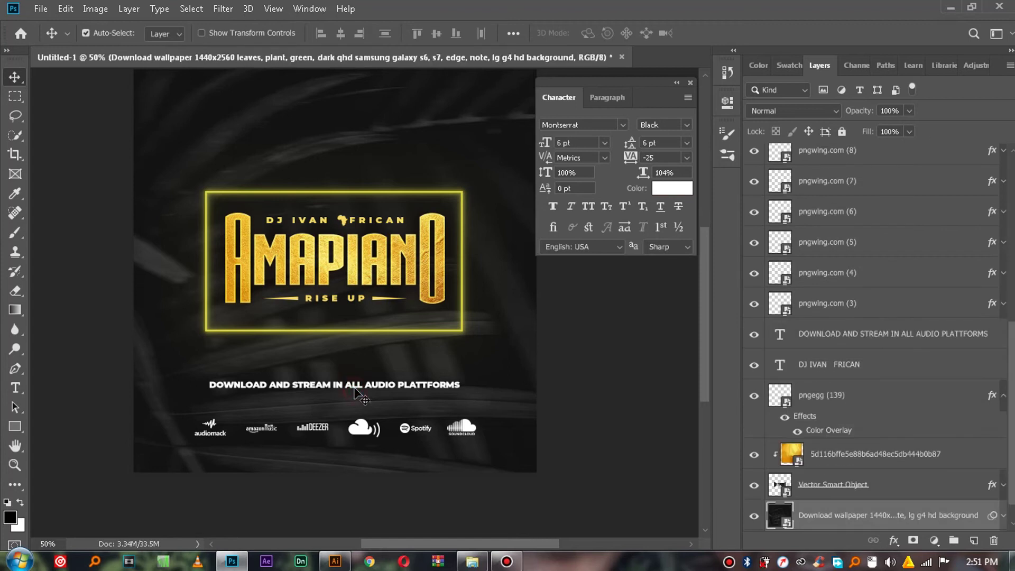
left_click(355, 390)
key("ctrl+j")
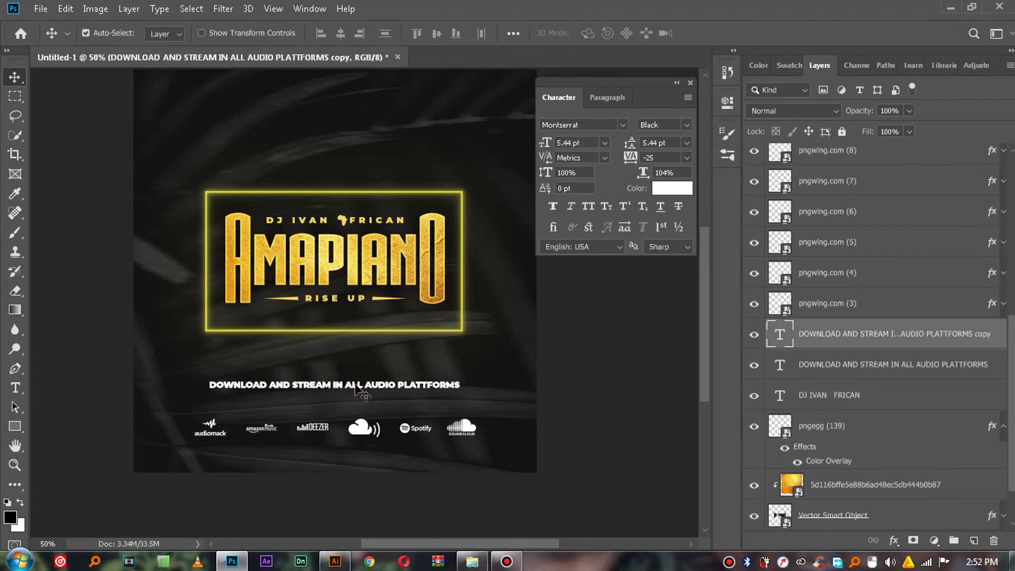
left_click_drag(355, 386, 360, 148)
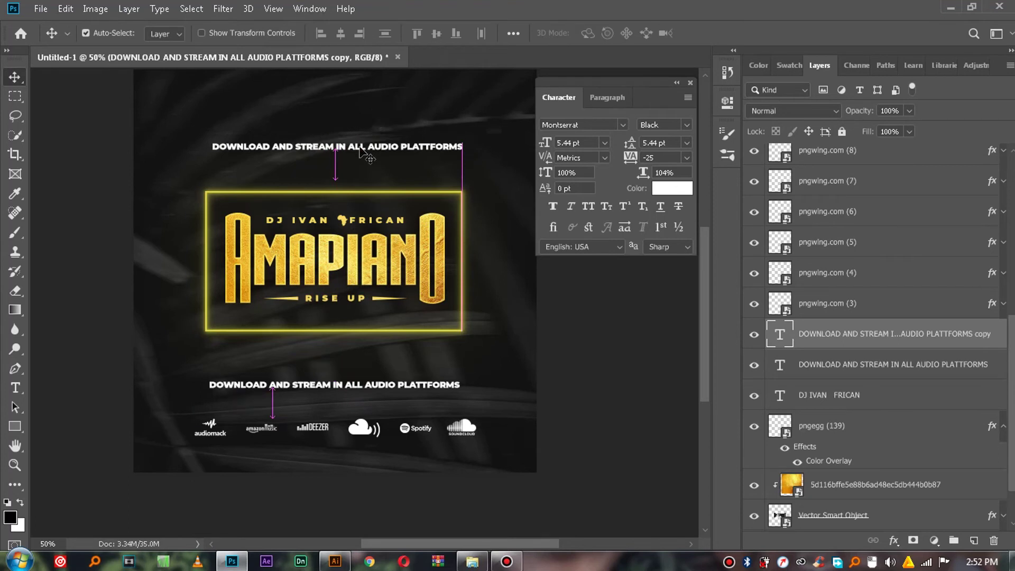
Replace the text of the tagline copy above the frame with CLASSIC ENTERTEINMENT
double_click(359, 148)
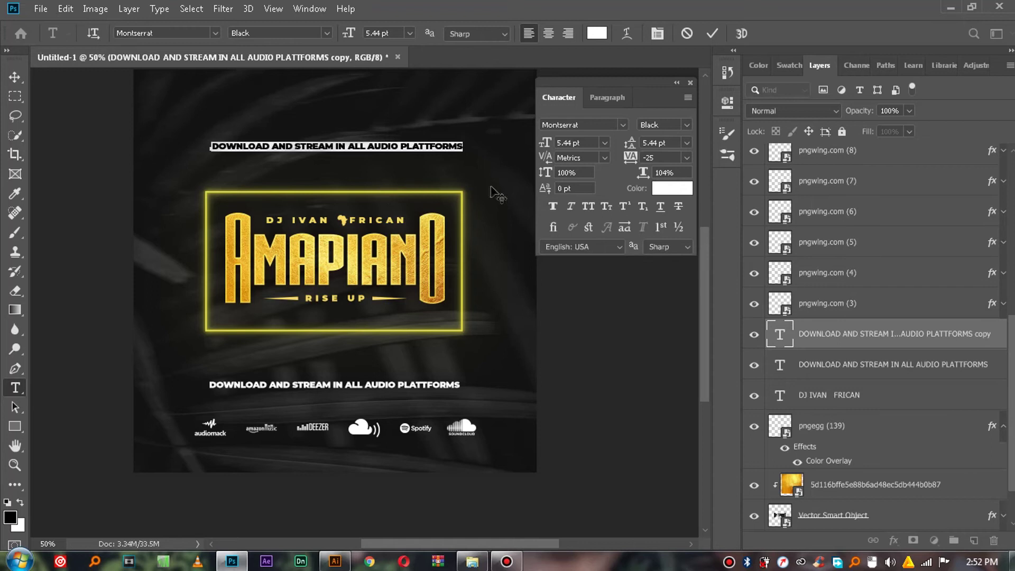
key("BackSpace")
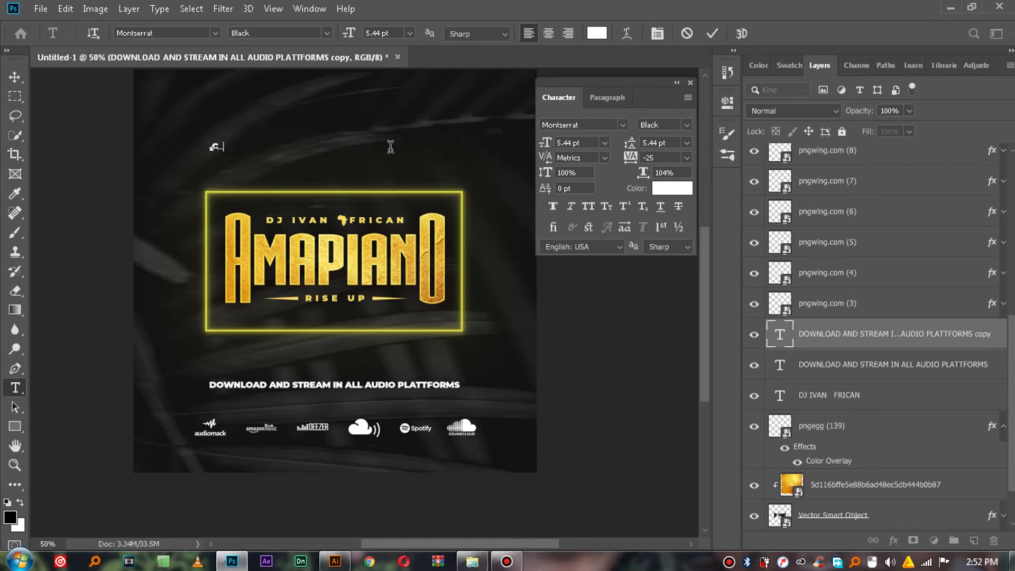
type("CLASSIC ENT")
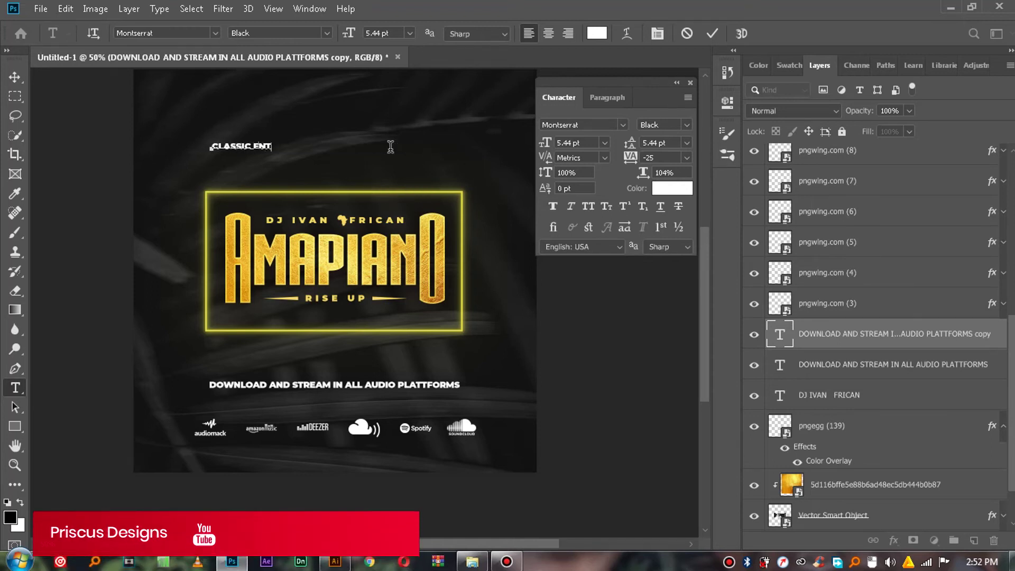
type("ERTEINMENT")
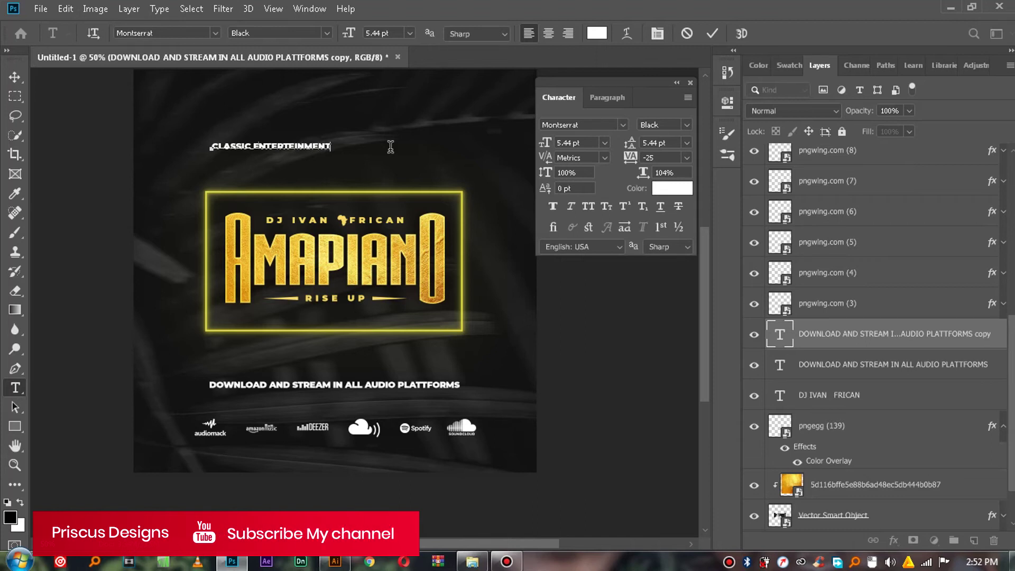
key("ctrl+Return")
Set the font weight of the CLASSIC ENTERTEINMENT line to Montserrat Medium
left_click(686, 124)
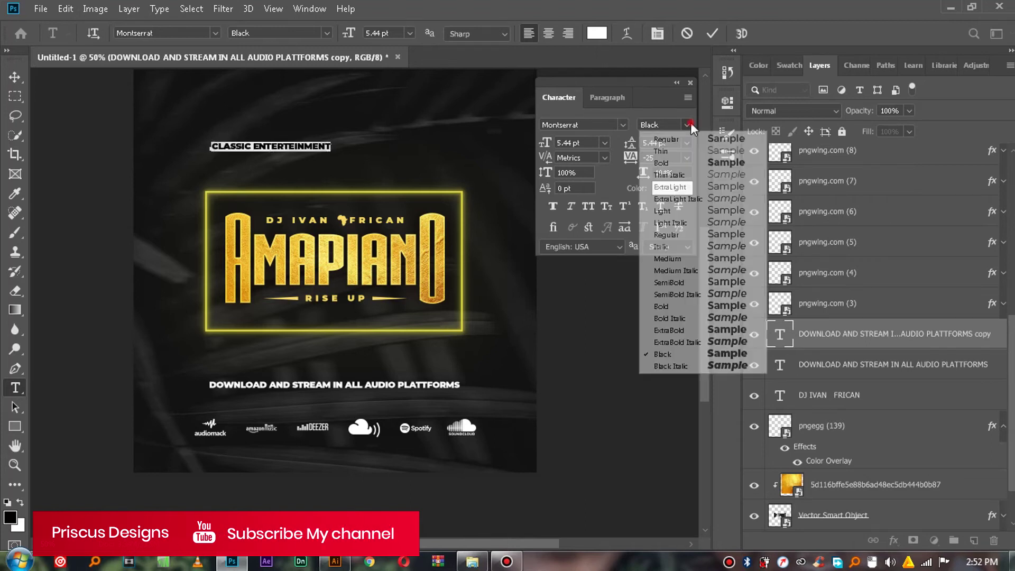
left_click(657, 101)
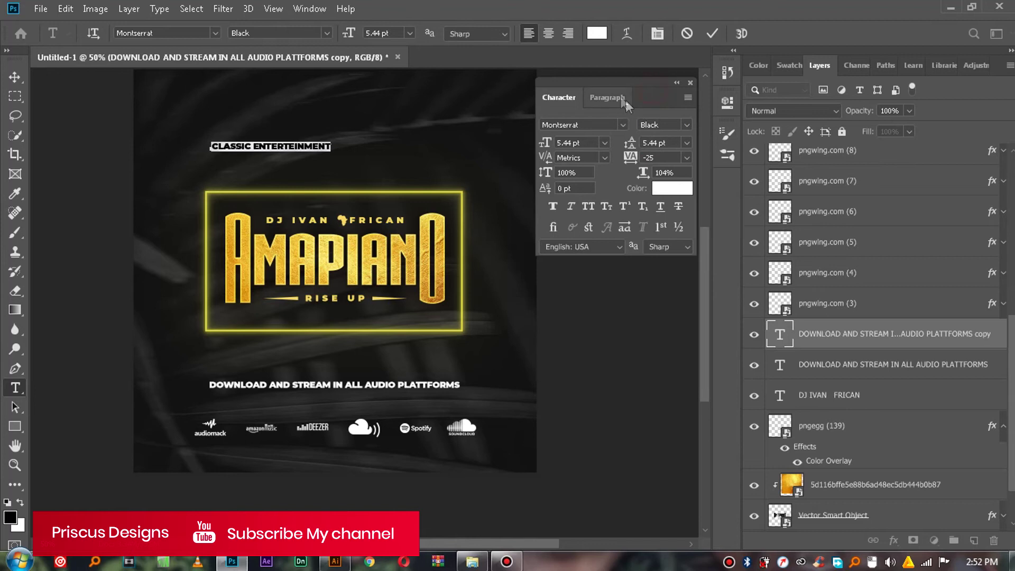
left_click(686, 127)
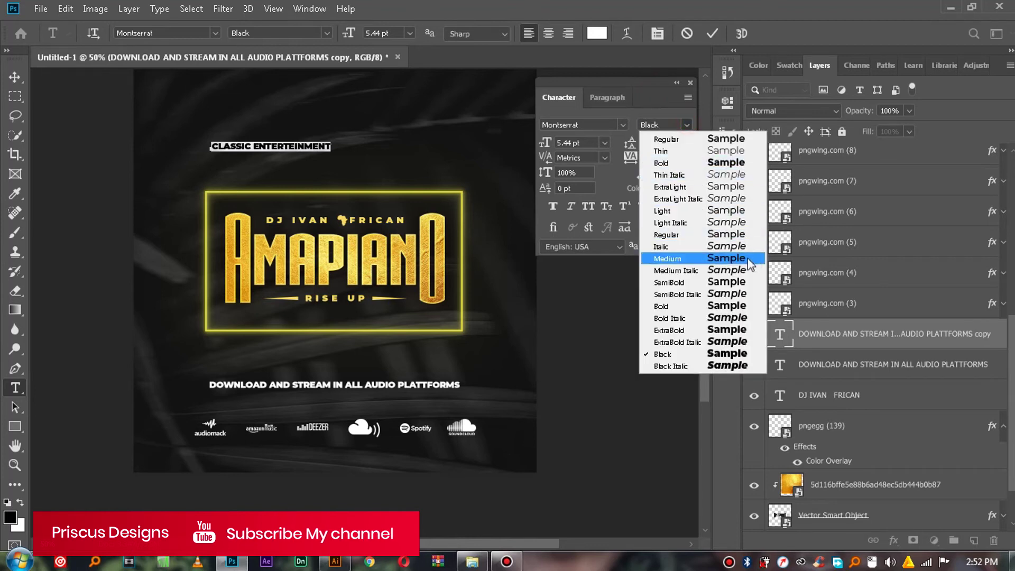
left_click(745, 259)
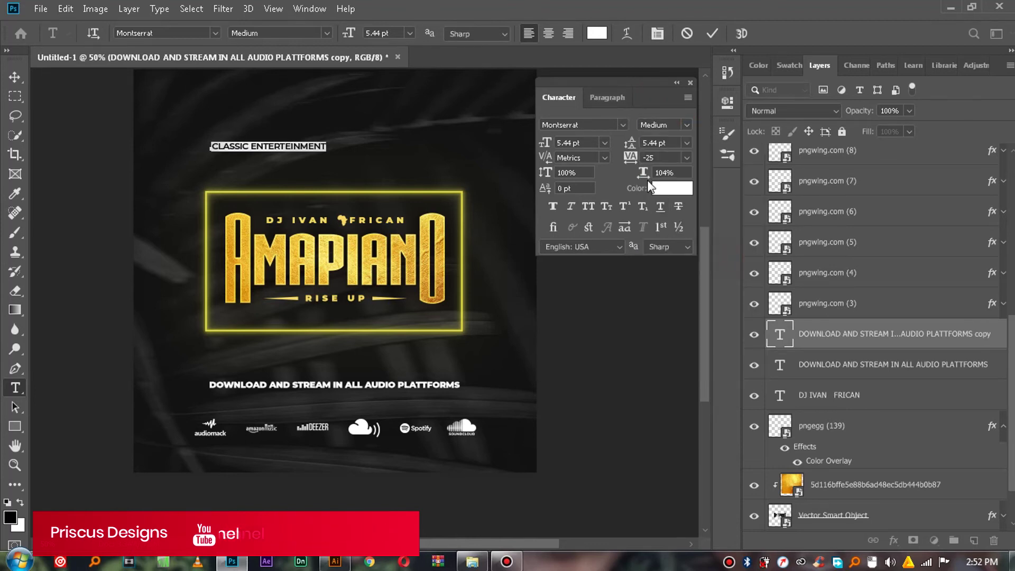
Format the CLASSIC ENTERTEINMENT line at 4 pt with tracking 1175 and SemiBold weight
left_click(604, 143)
left_click(586, 175)
left_click_drag(547, 142, 543, 143)
left_click_drag(630, 157, 674, 163)
left_click(686, 125)
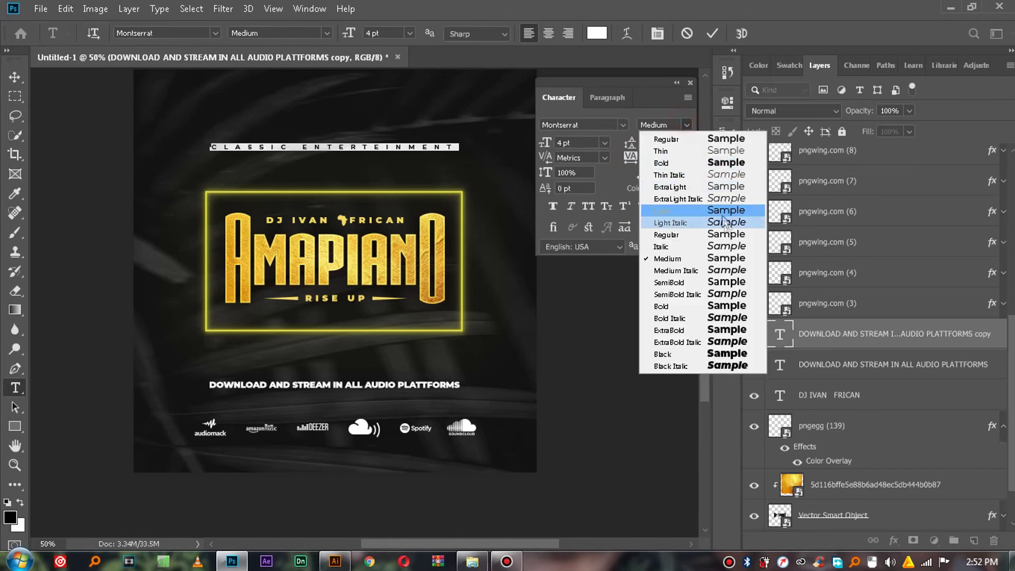
left_click(736, 283)
left_click(712, 34)
key("v")
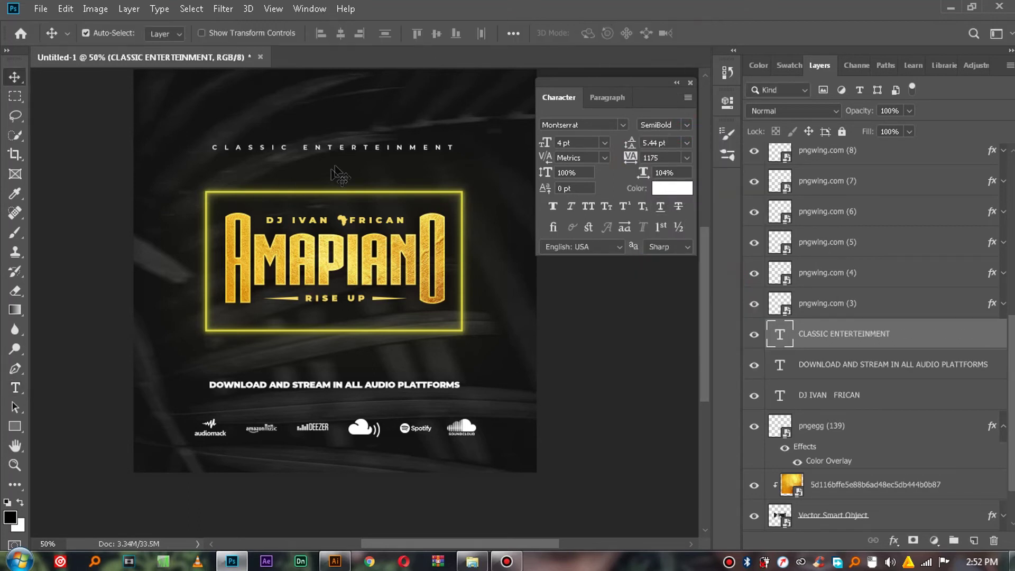
Duplicate the CLASSIC ENTERTEINMENT line and stack the two lines closely above the yellow frame
left_click(342, 153)
mouse_move(342, 153)
left_mouse_down()
mouse_move(352, 154)
mouse_move(346, 140)
mouse_move(342, 159)
left_mouse_up()
left_click(343, 159)
key("p")
key("s")
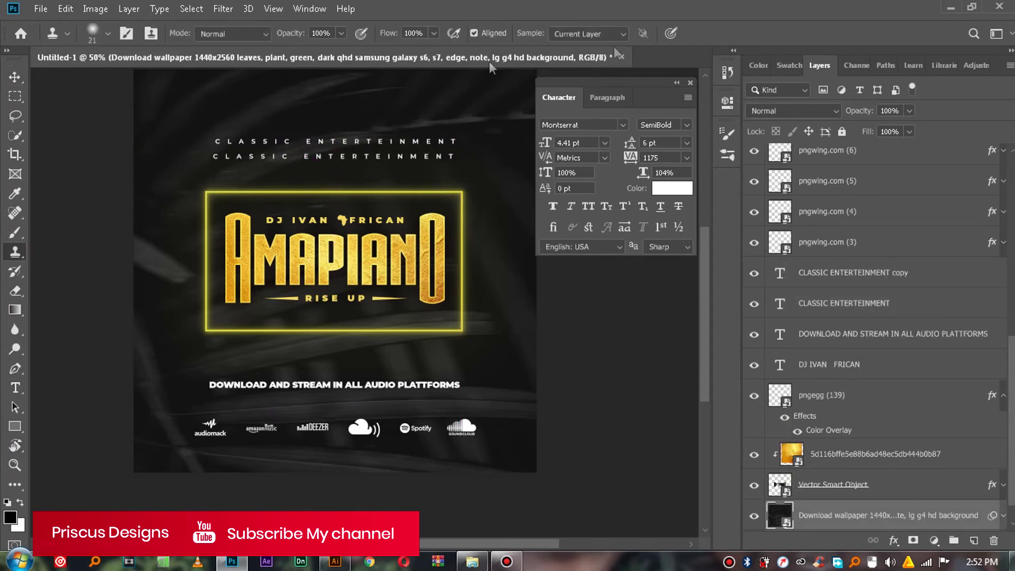
left_click(14, 77)
Replace the text of the lower CLASSIC ENTERTEINMENT copy with PRESENTS
double_click(352, 154)
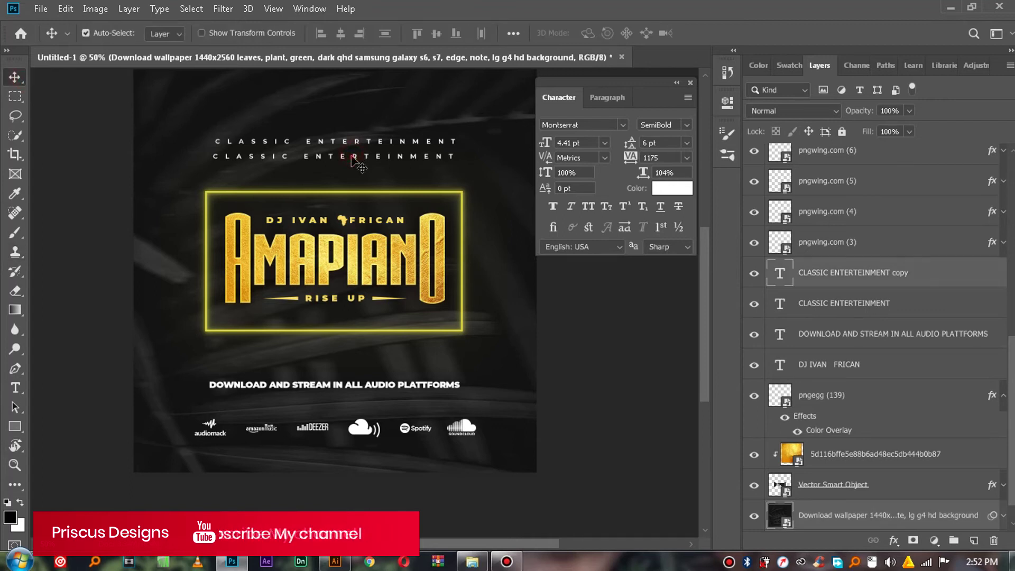
type("PRES")
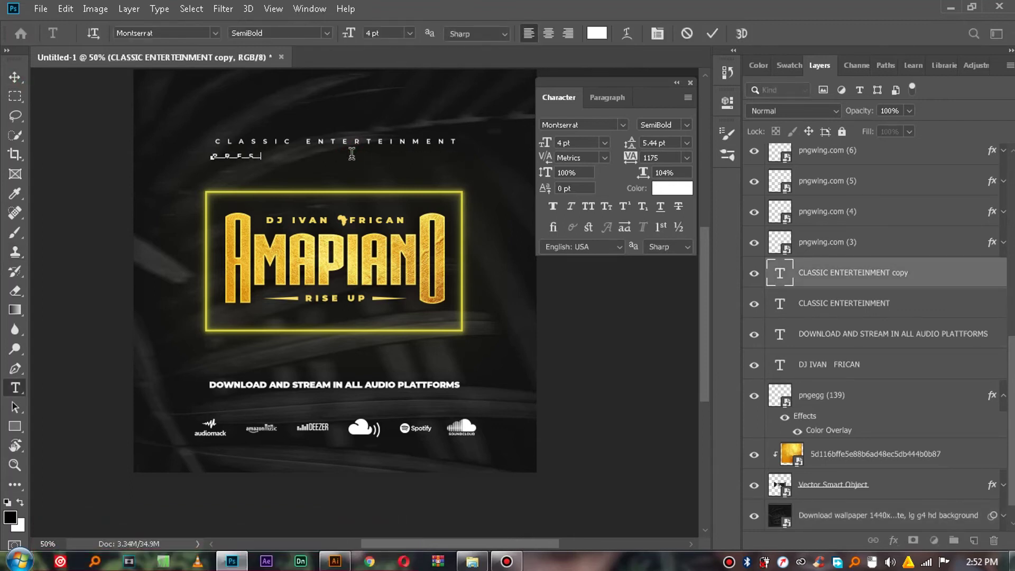
type("ENTS")
left_click(711, 33)
key("v")
Align the PRESENTS and CLASSIC ENTERTEINMENT lines on their horizontal centers and move both slightly down toward the frame
left_click(872, 303, "shift")
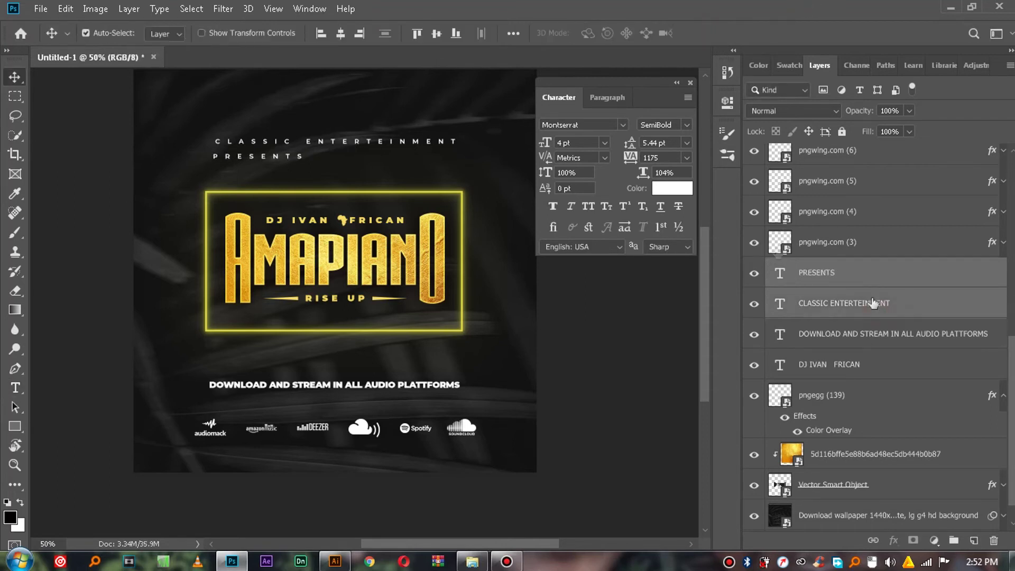
left_click(340, 33)
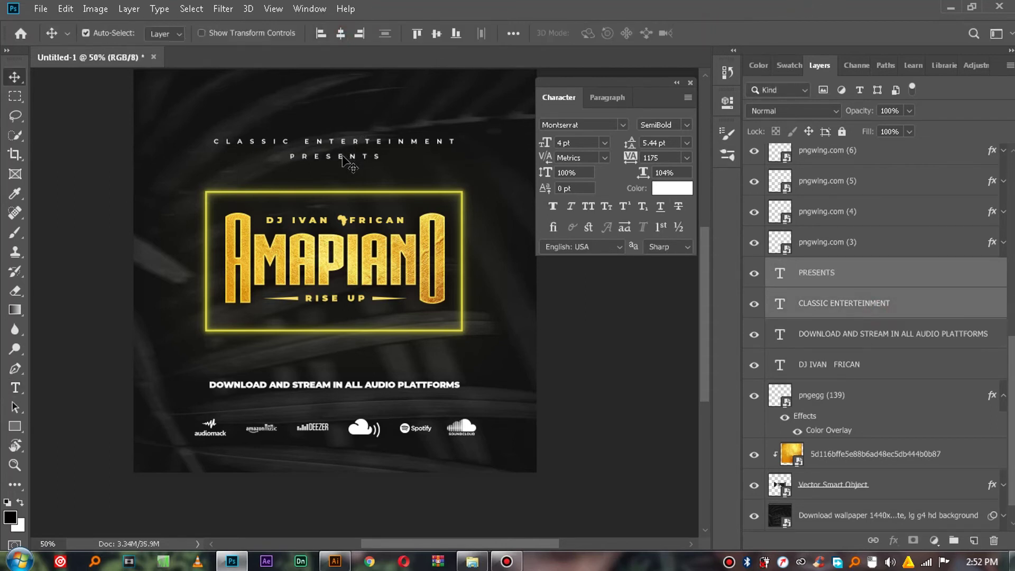
left_click_drag(338, 156, 341, 164)
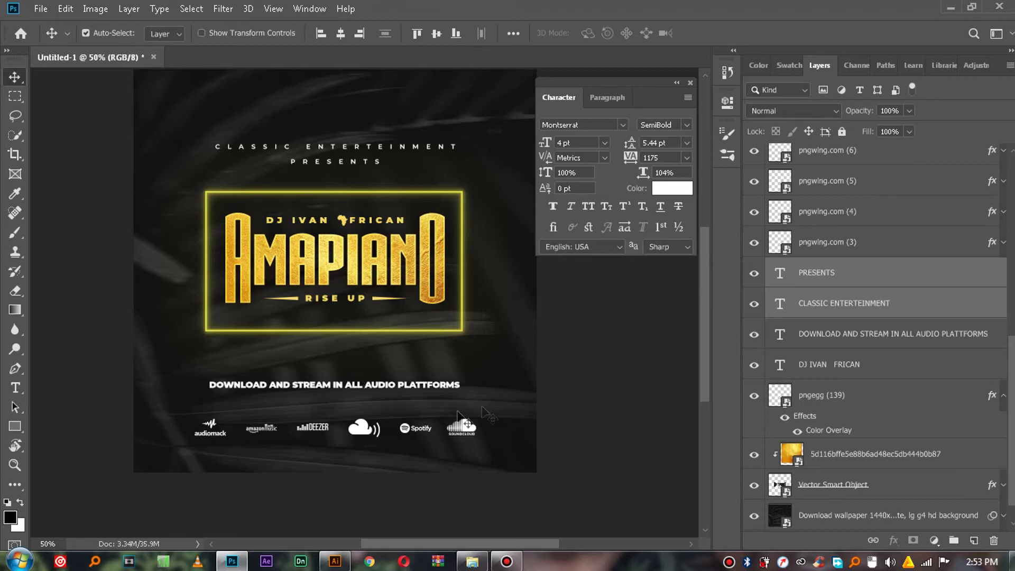
Add a linear black-to-transparent Gradient Fill at 90° and 100% scale above the leaf wallpaper layer, shifting the gradient slightly down
scroll(834, 489, "down", 1)
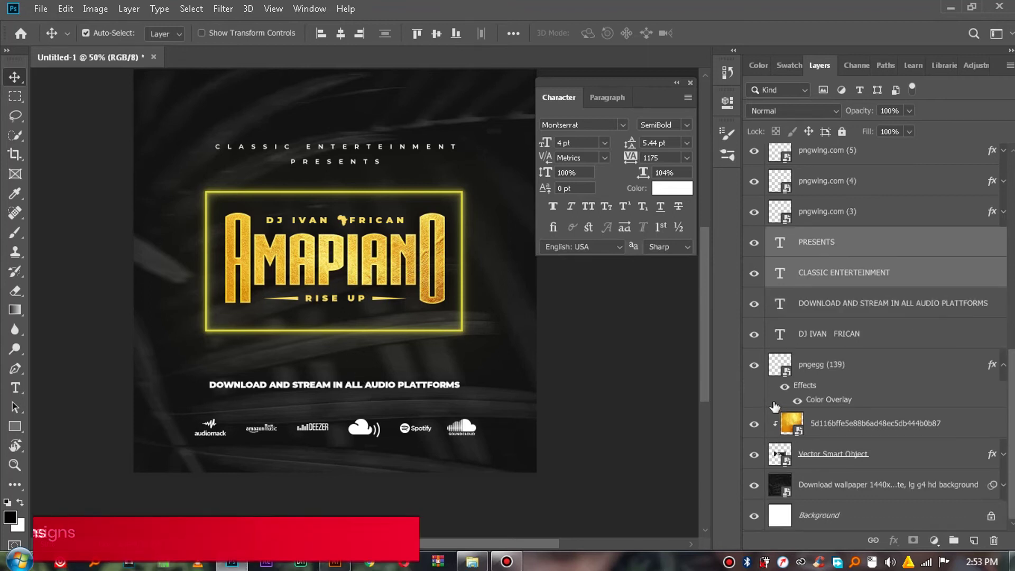
left_click(835, 486)
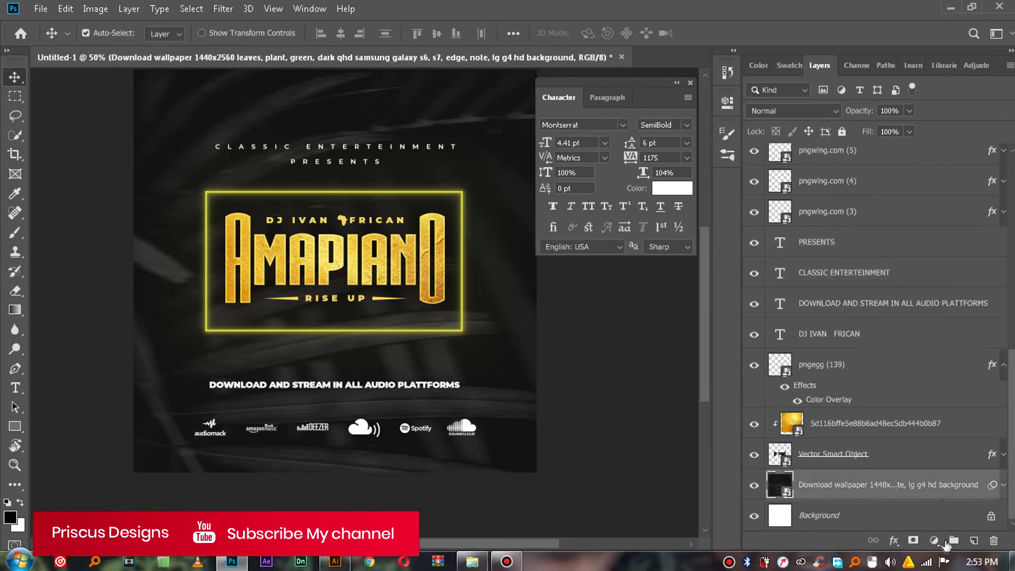
left_click(12, 519)
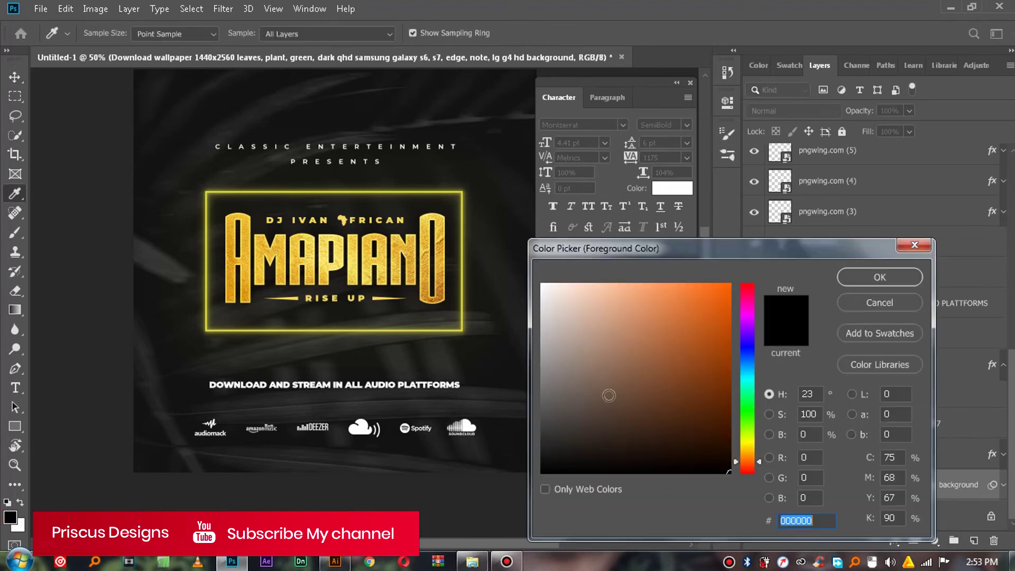
left_click(874, 279)
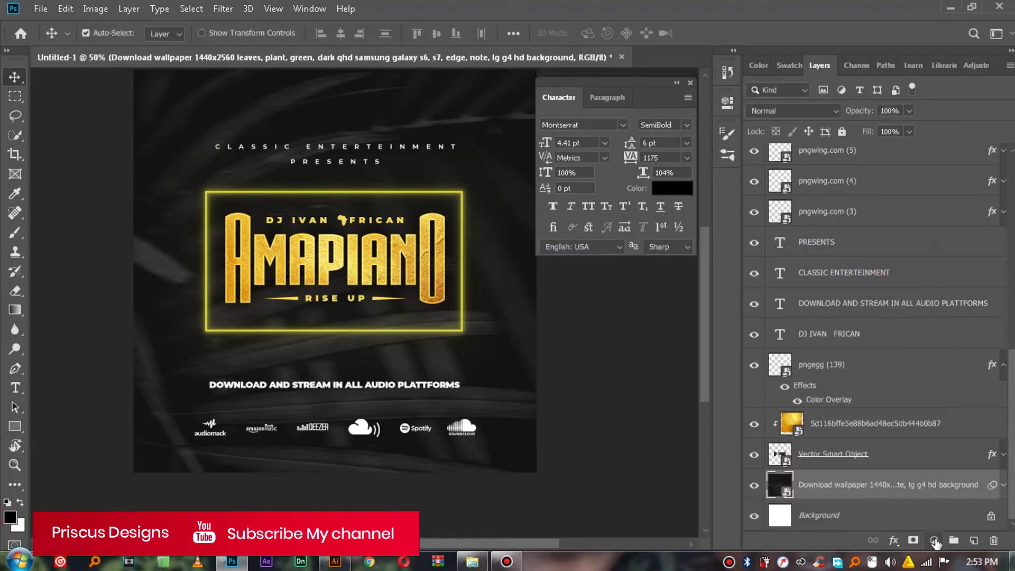
left_click(934, 541)
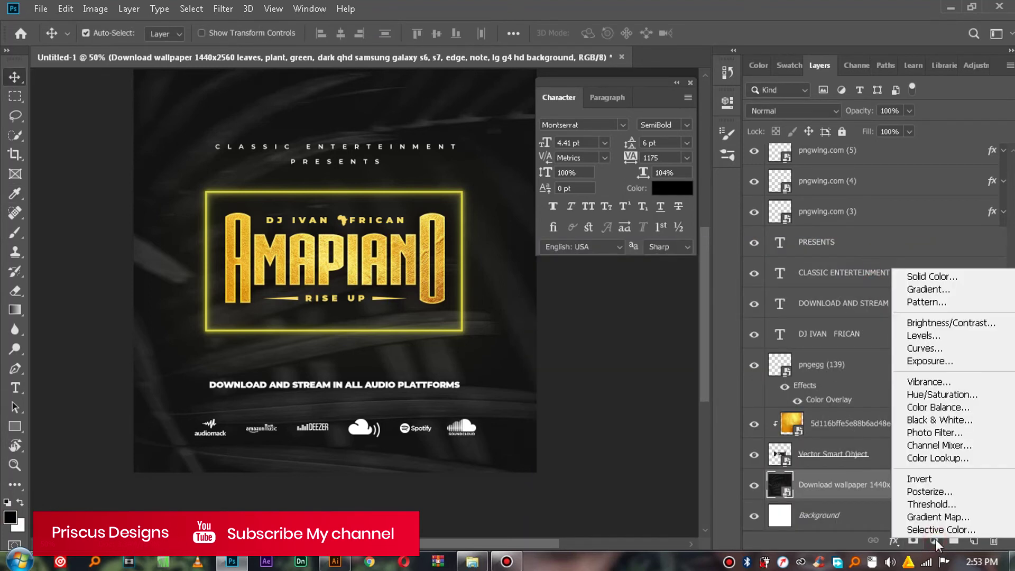
left_click(942, 292)
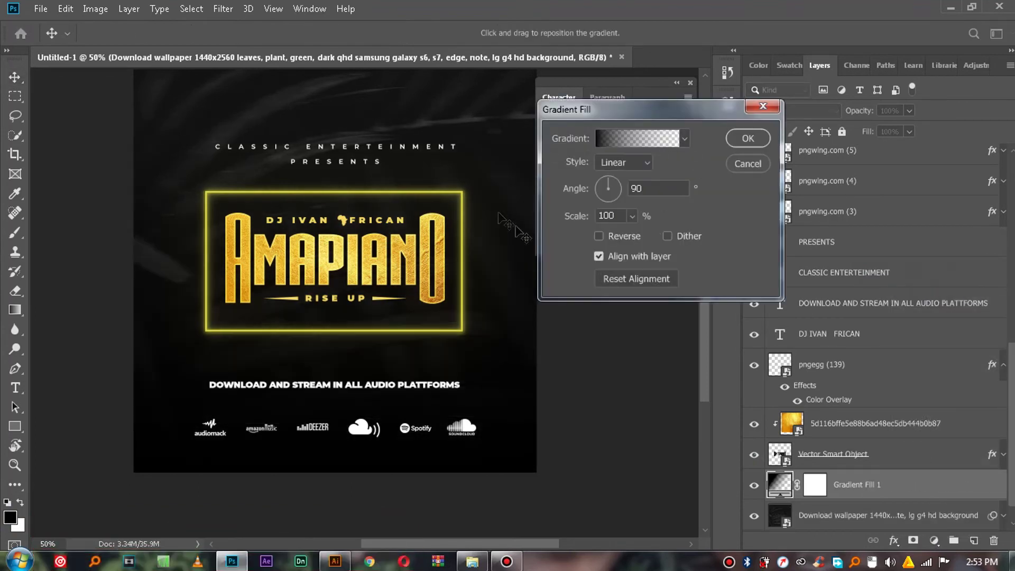
left_click_drag(448, 361, 451, 399)
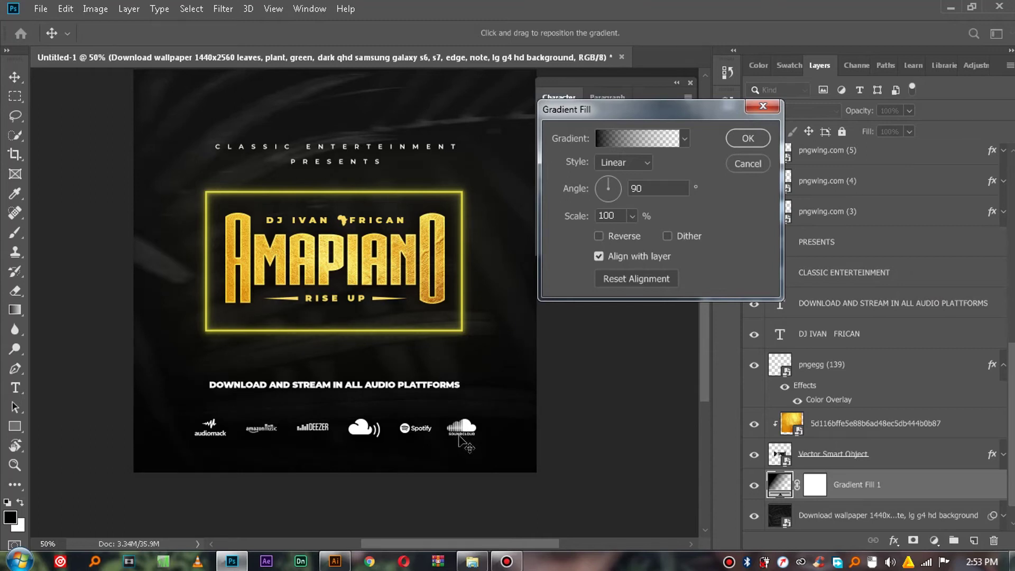
key("Return")
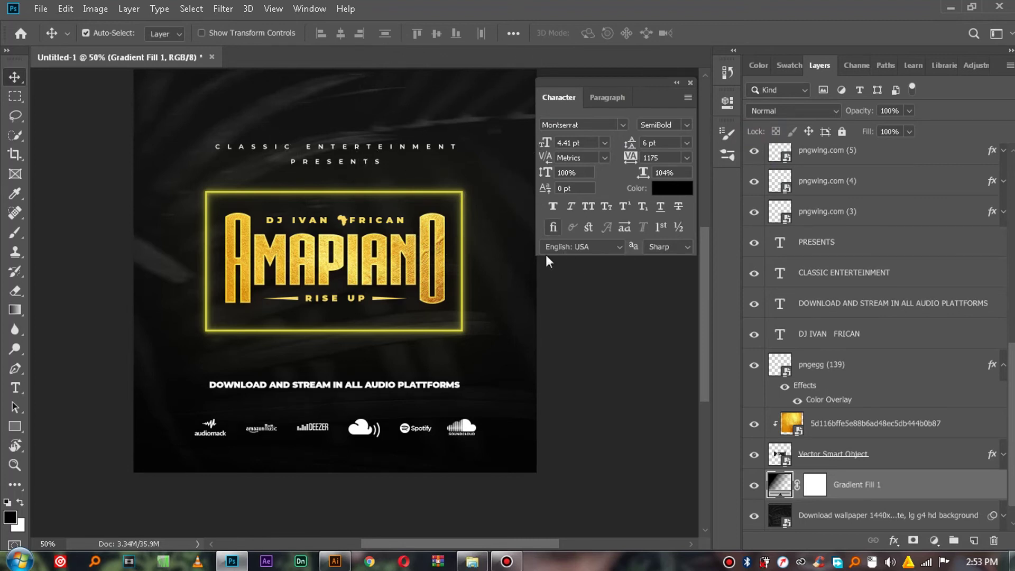
left_click(502, 116)
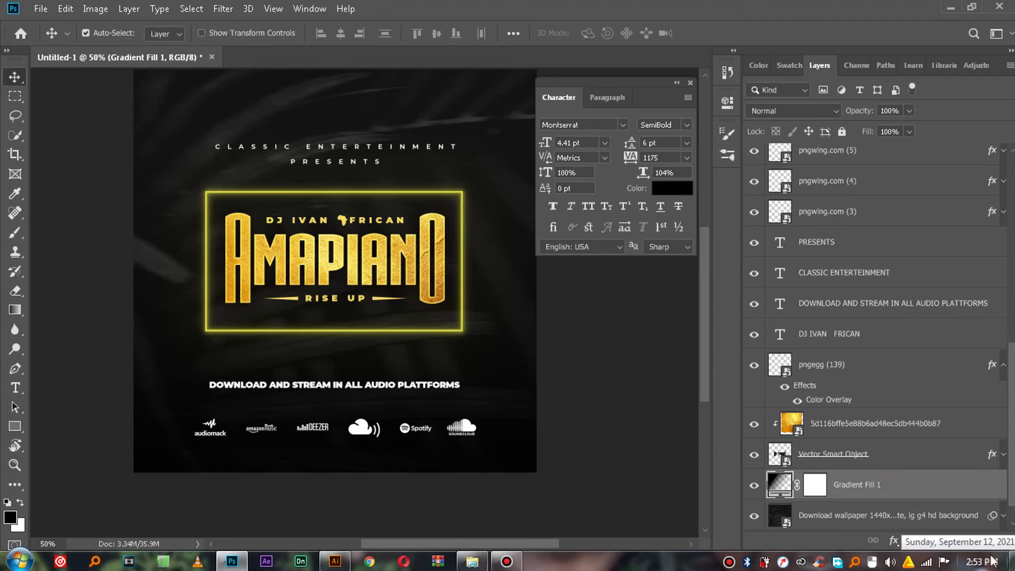
Add a new empty layer above the Gradient Fill and set the foreground color to gold edac1a, sampled from the AMAPIANO lettering and adjusted
left_click(973, 540)
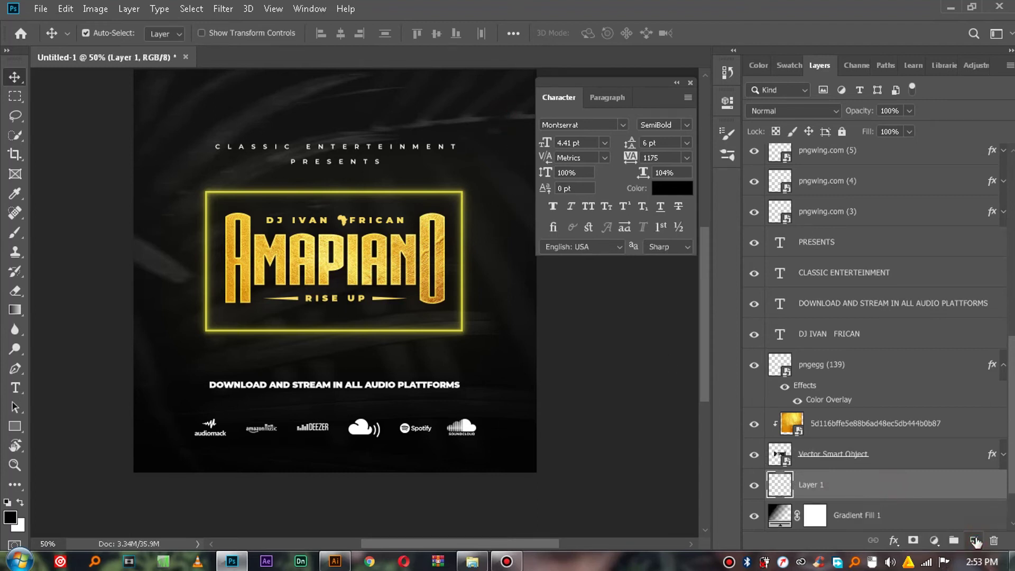
left_click(14, 519)
left_click(280, 246)
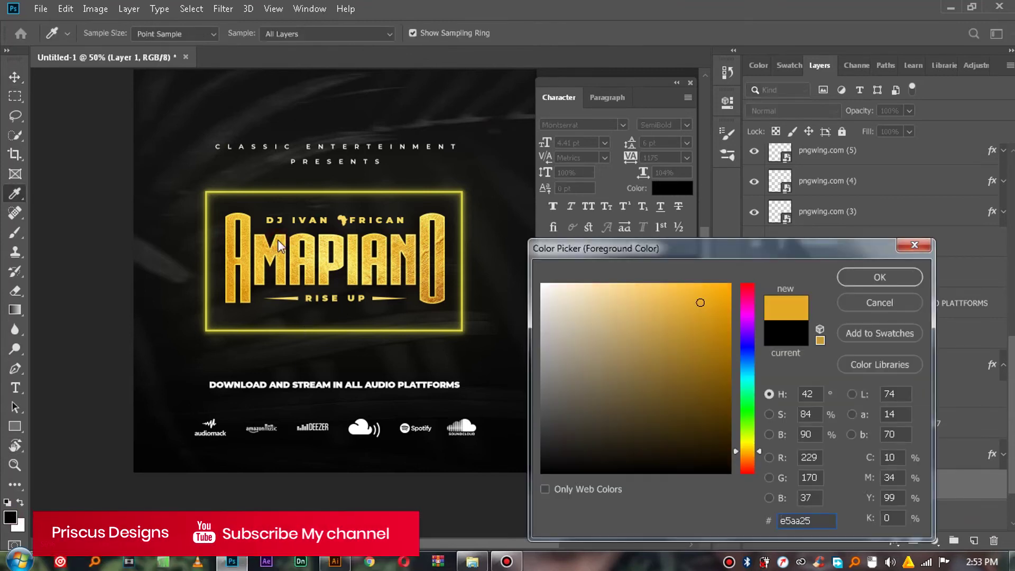
left_click_drag(714, 306, 710, 296)
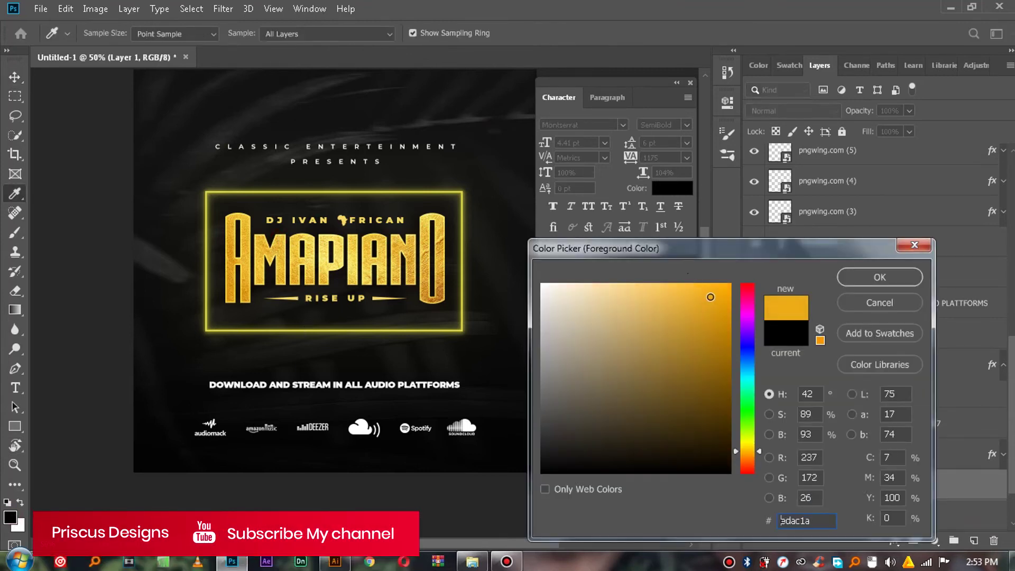
left_click(879, 277)
key("v")
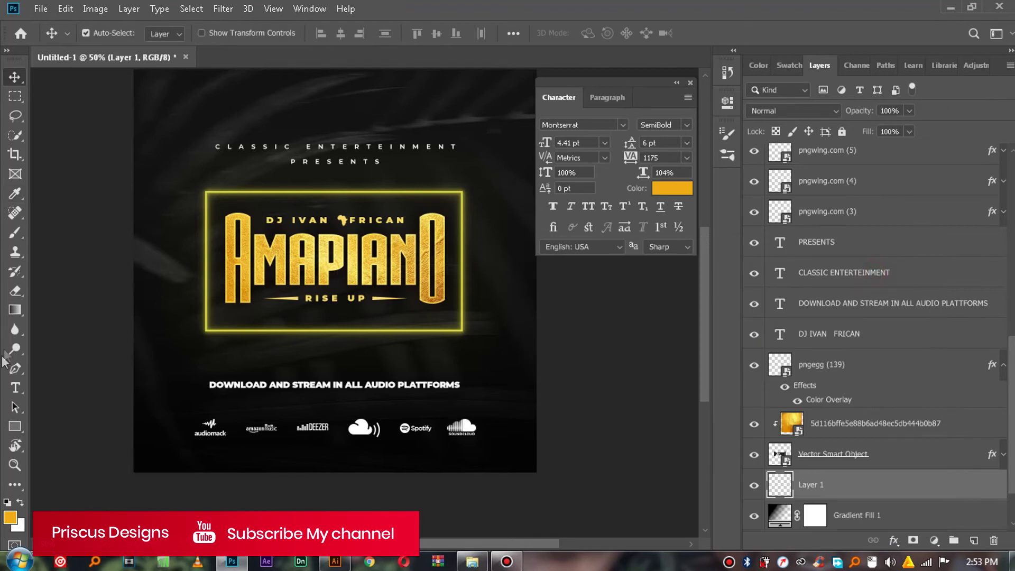
Set up the Brush tool with the soft round tip at 0% hardness and a size of 146 px
left_click(19, 235)
left_click(95, 33)
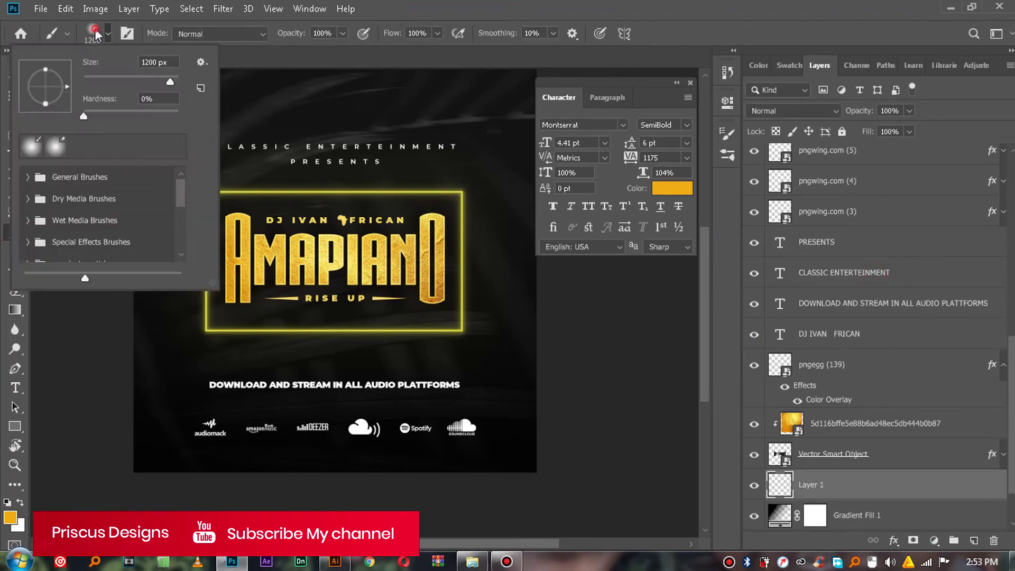
left_click(41, 145)
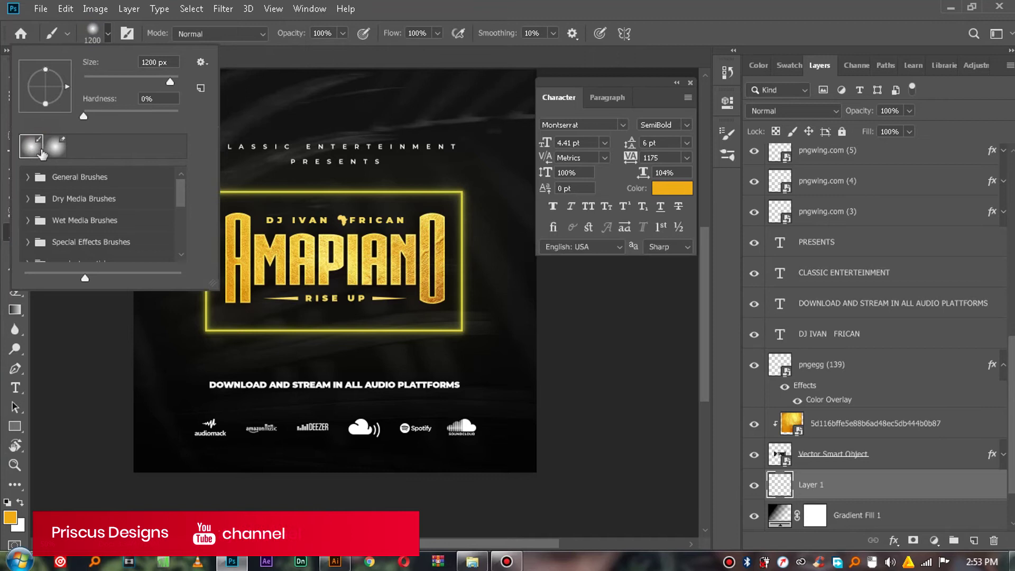
left_click(127, 33)
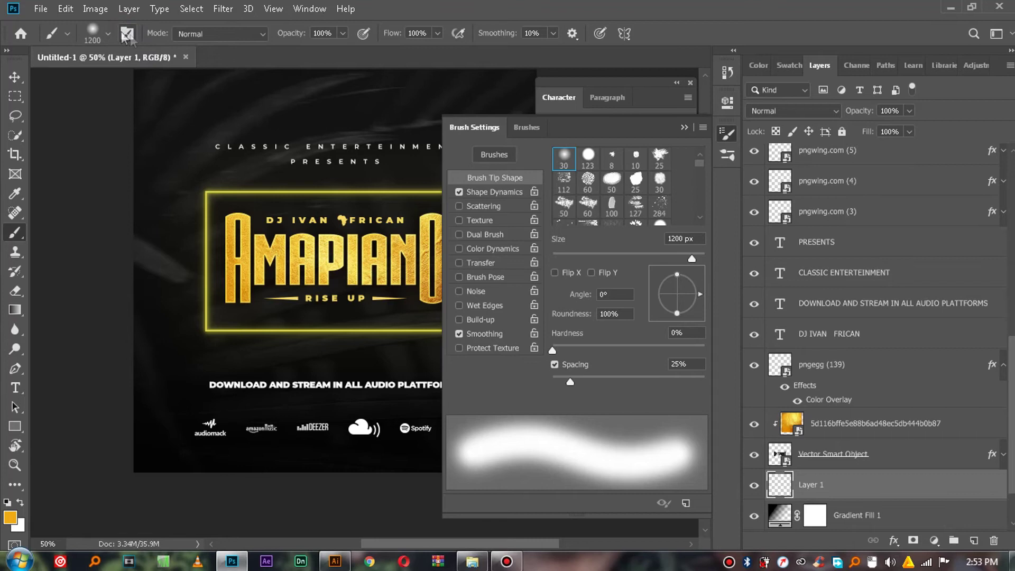
left_click(563, 157)
left_click(685, 127)
left_click(108, 33)
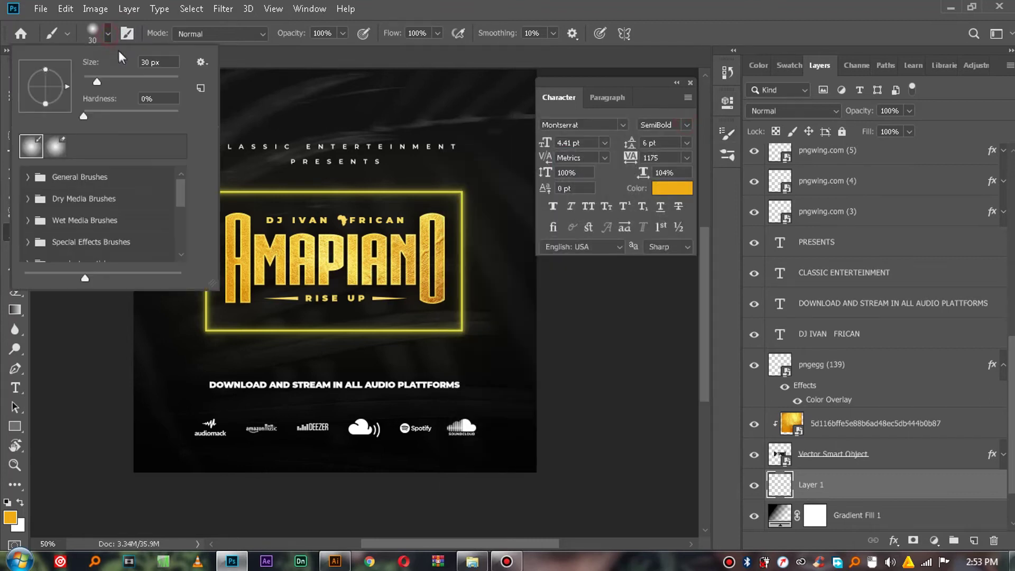
left_click_drag(122, 78, 134, 79)
left_click(429, 21)
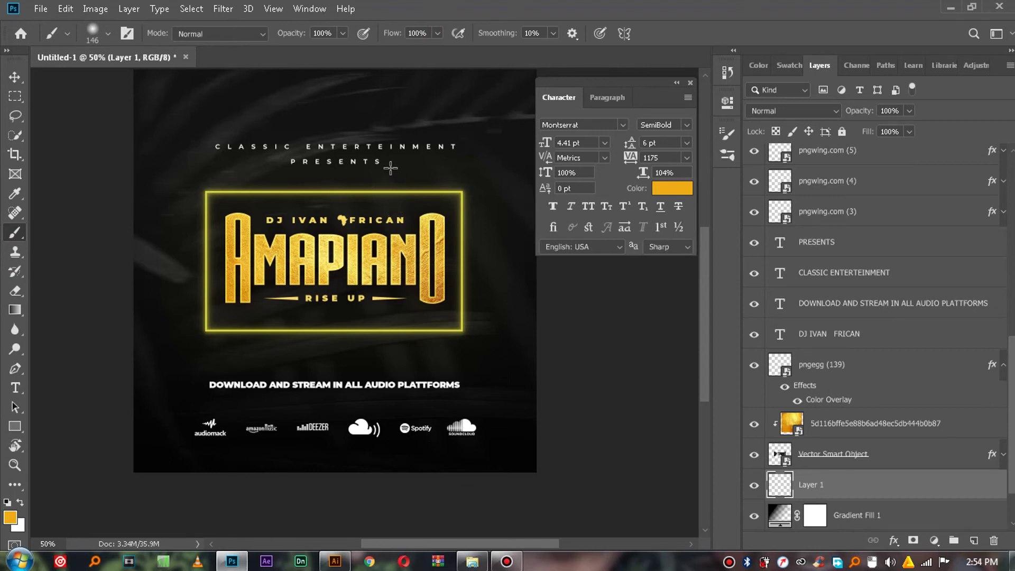
Enlarge the brush to 800 px and paint one gold spot in the cover's upper-right corner on the new layer
key("bracketright")
key("bracketright")
key("bracketright")
key("bracketright")
key("bracketright")
key("bracketright")
key("bracketright")
key("bracketright")
key("bracketright")
key("bracketright")
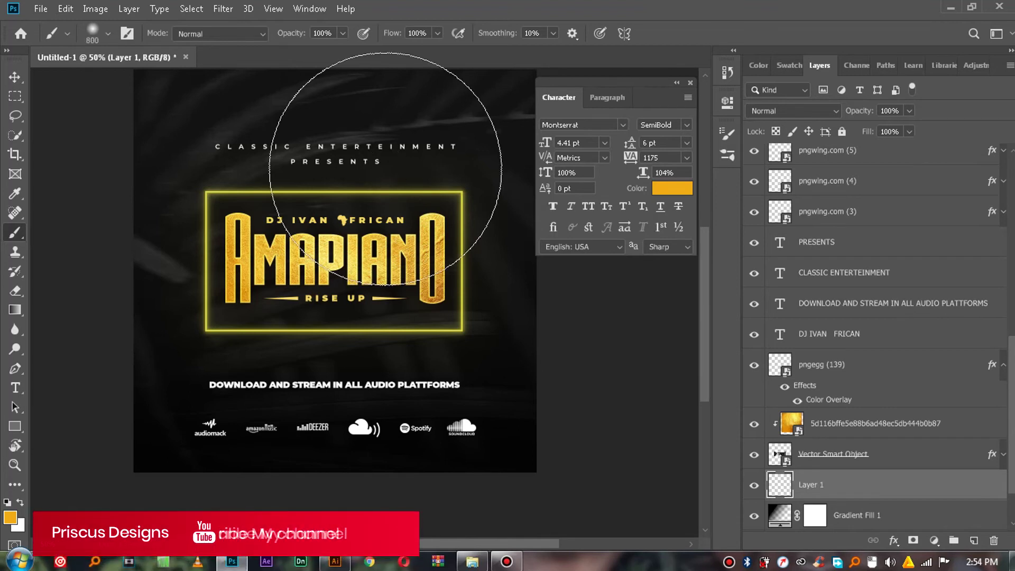
left_click(680, 83)
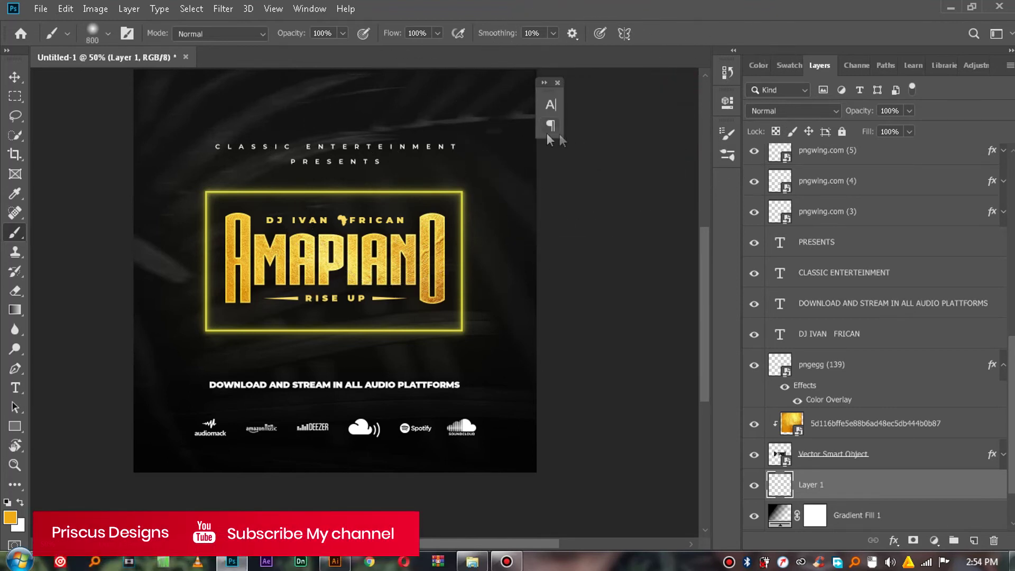
left_click(496, 138)
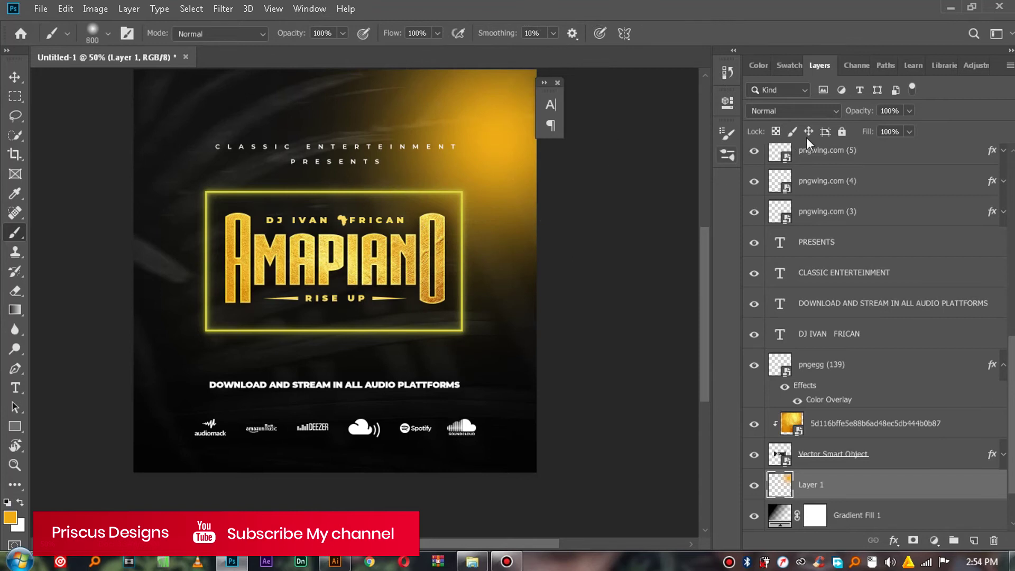
Set the upper-right gold spot's layer to the Color blend mode and nudge the glow slightly
left_click(834, 111)
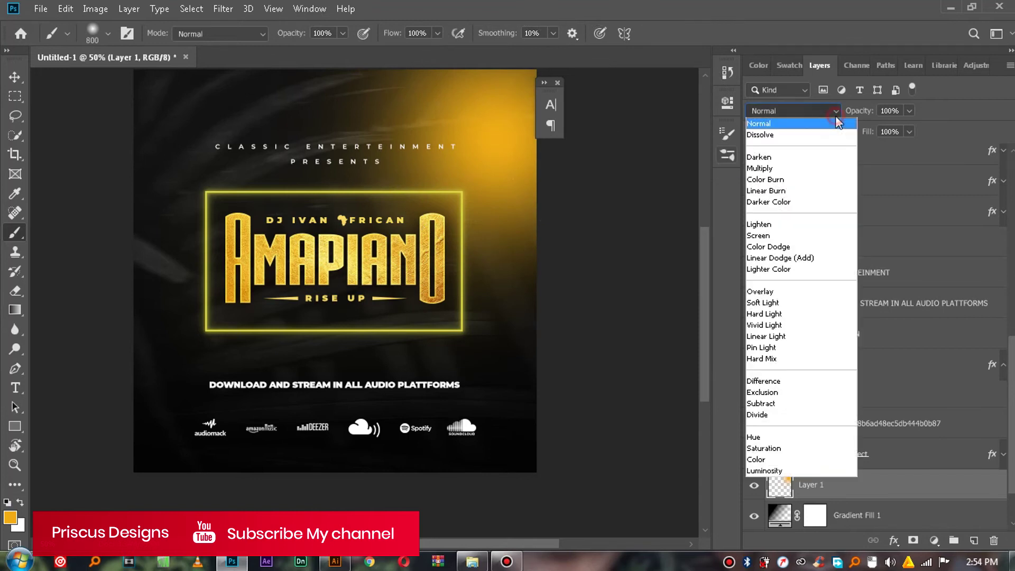
left_click(757, 460)
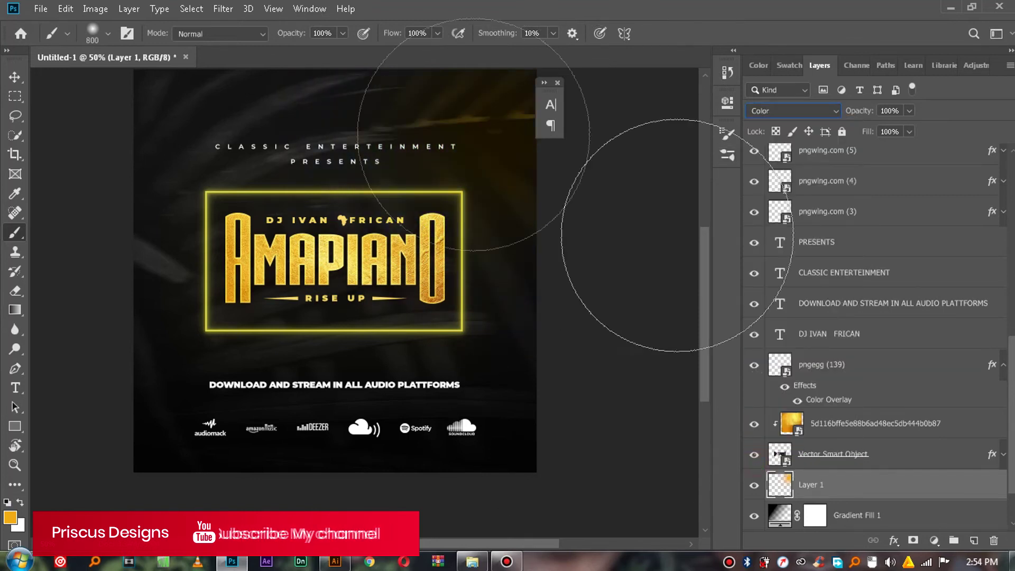
left_click(15, 77)
mouse_move(499, 102)
left_mouse_down()
mouse_move(502, 91)
mouse_move(508, 107)
left_mouse_up()
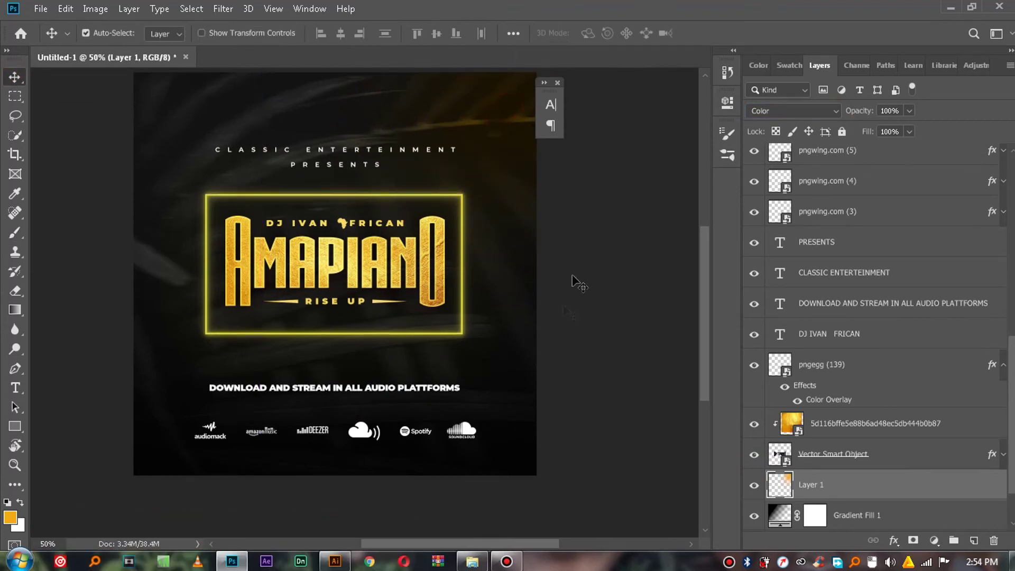
Add another new layer and paint one gold spot in the cover's lower-left corner with the 800 px brush
left_click(970, 540)
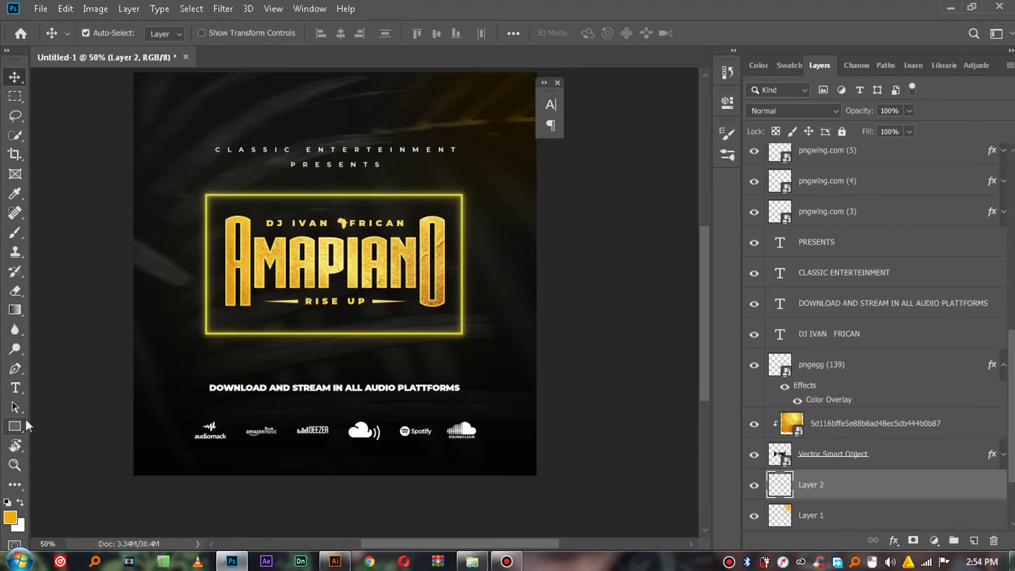
left_click(15, 232)
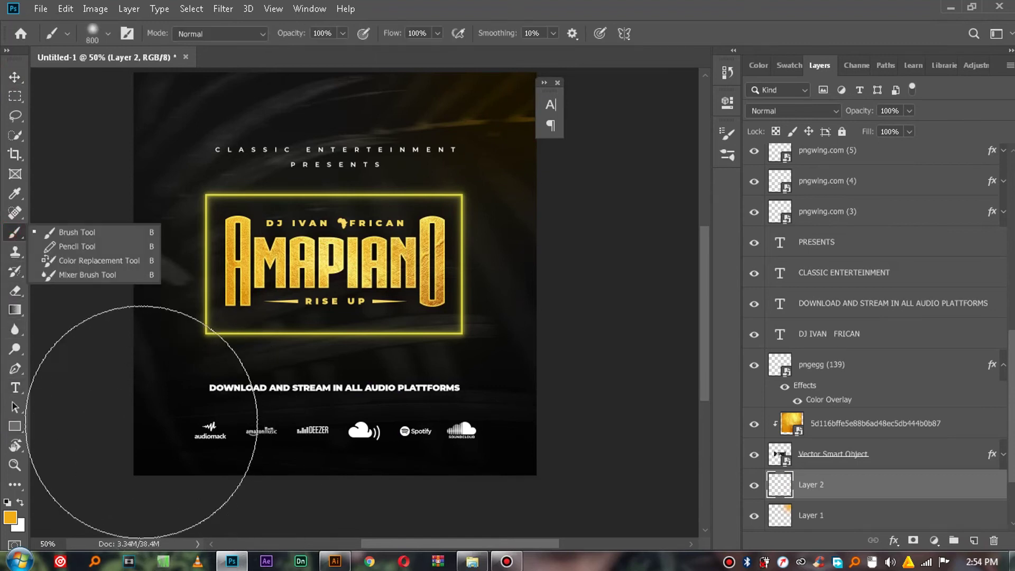
left_click(179, 422)
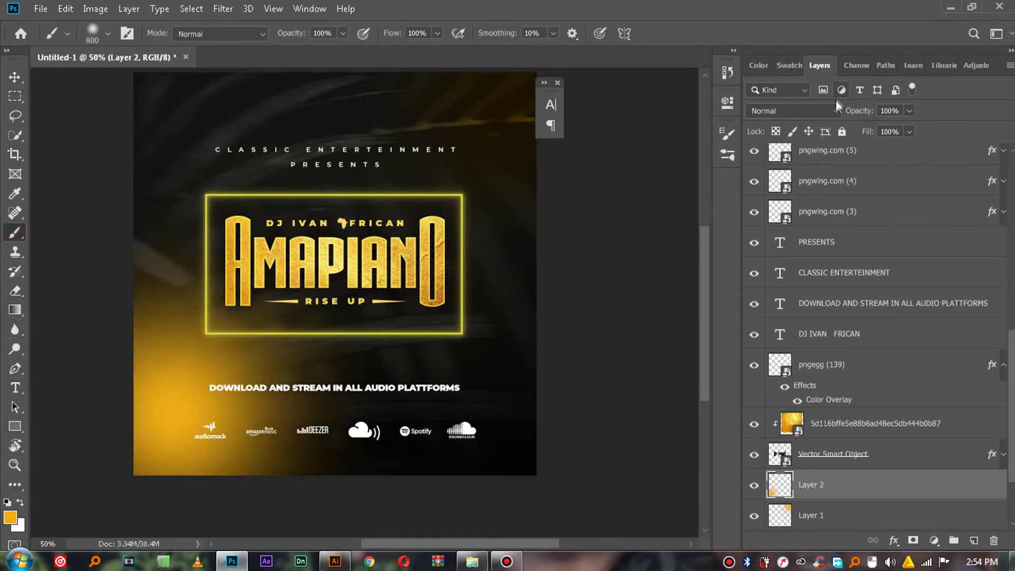
Set the lower-left gold spot's layer to the Color blend mode and nudge the upper-right glow slightly
left_click(835, 109)
left_click(757, 453)
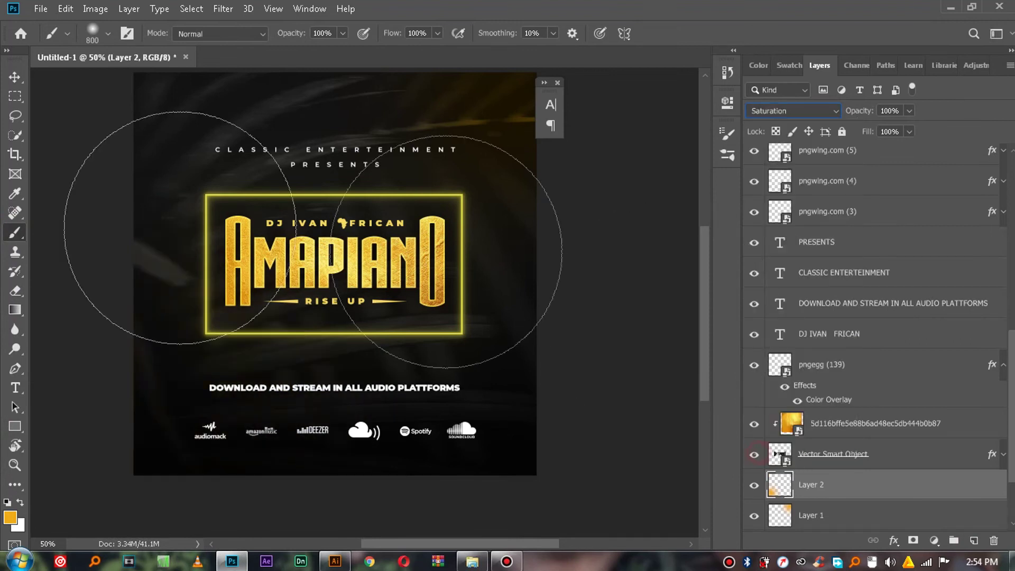
left_click(15, 78)
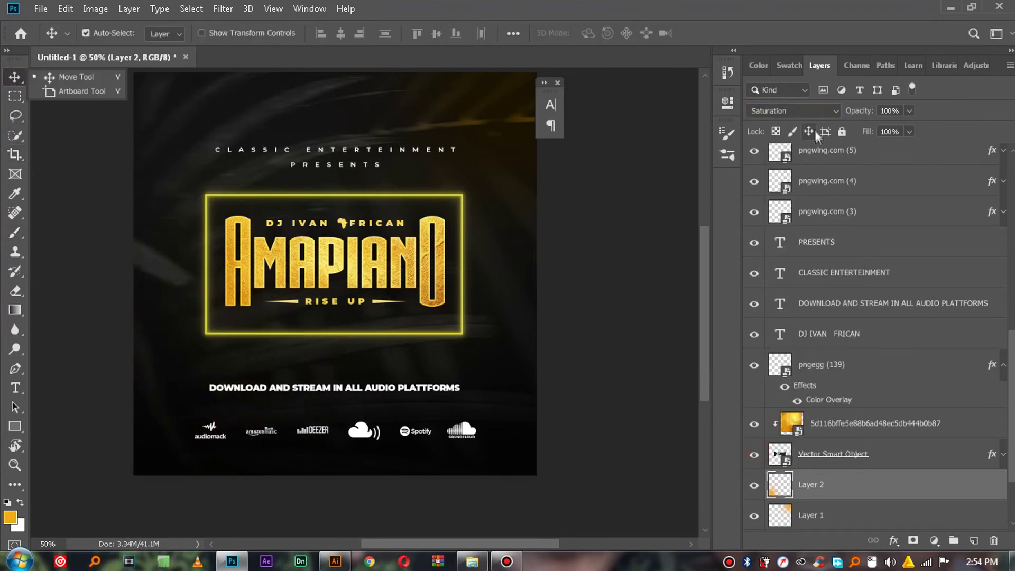
left_click(817, 111)
left_click(766, 461)
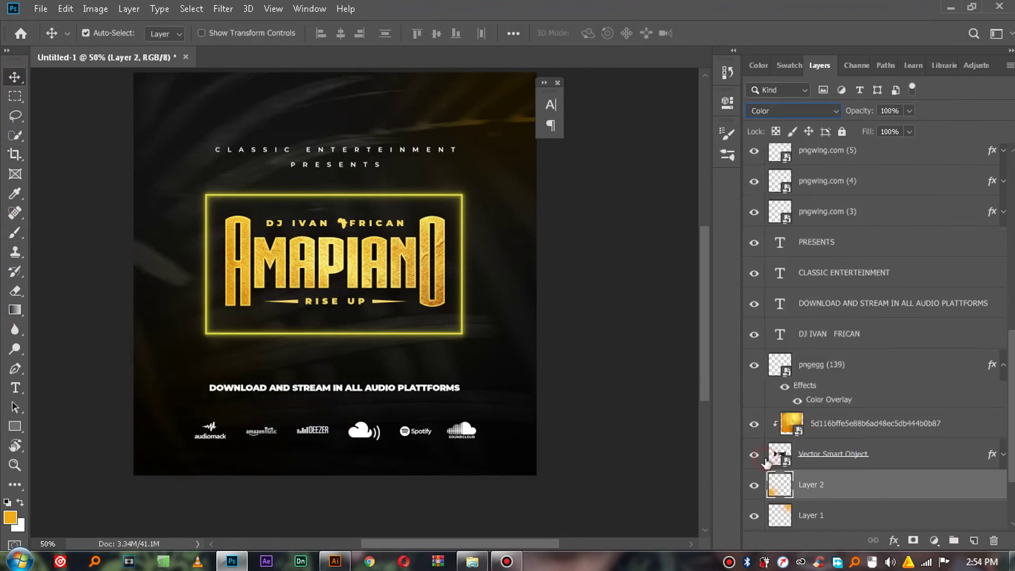
left_click(21, 83)
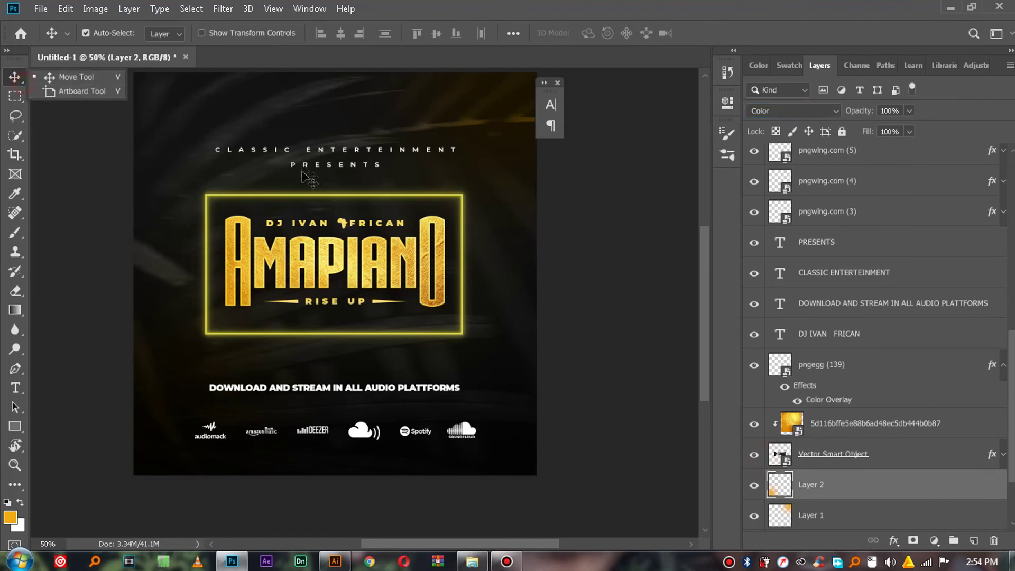
left_click(323, 252)
mouse_move(518, 106)
left_mouse_down()
mouse_move(537, 97)
mouse_move(511, 103)
left_mouse_up()
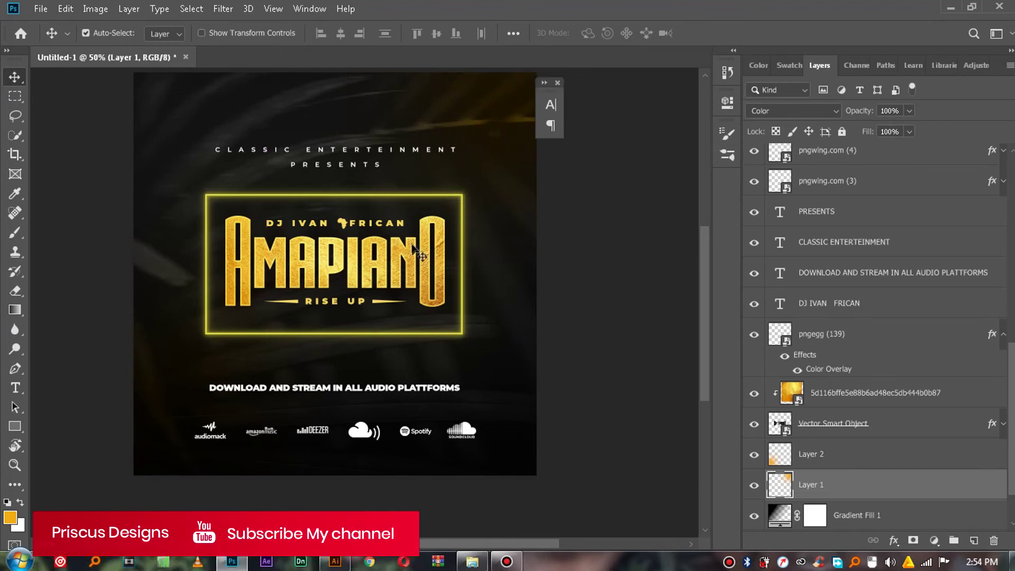
Place the orange flare image a2813824cd107827fc2128989ea6fa4d (1) from the lens flares folder above the AMAPIANO gold texture layer
key("alt+bracketleft")
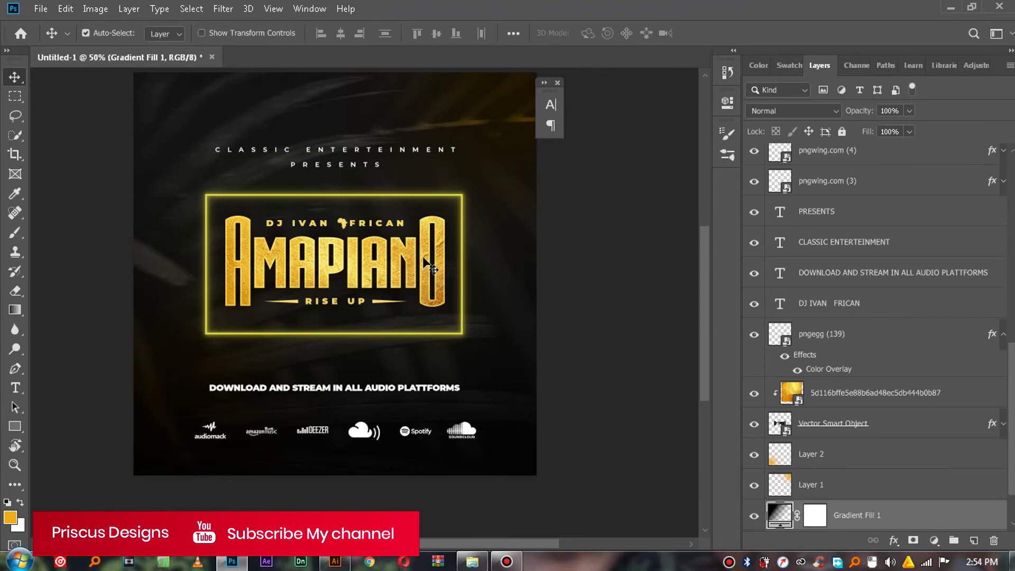
left_click(429, 264)
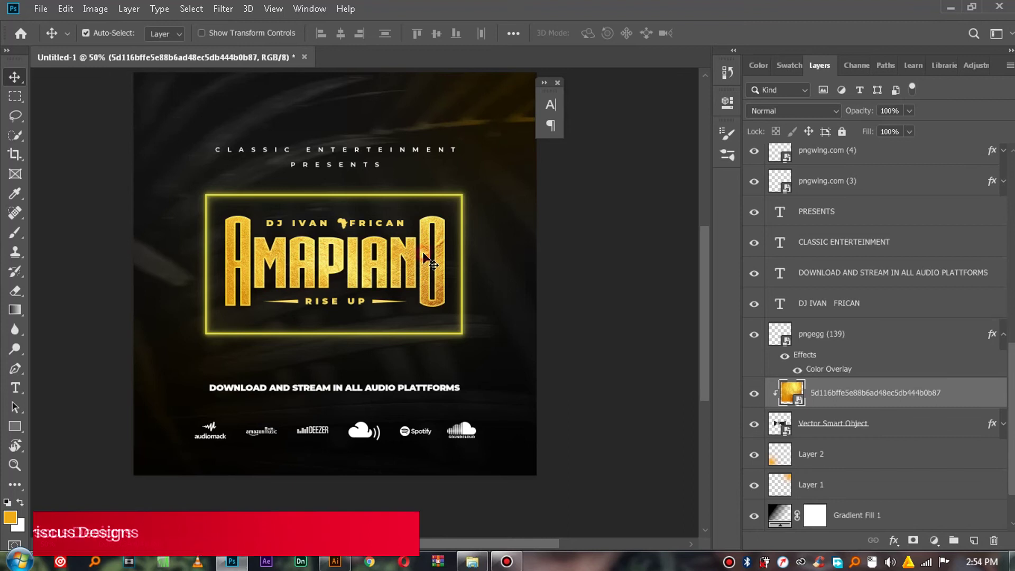
left_click(472, 560)
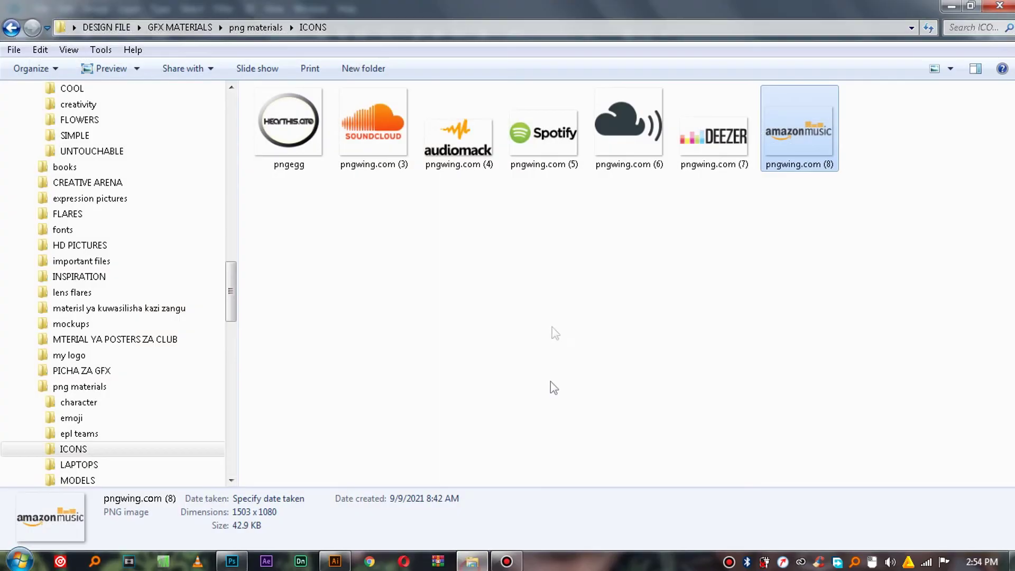
left_click(13, 29)
left_click(15, 32)
left_click(293, 236)
left_click(293, 206)
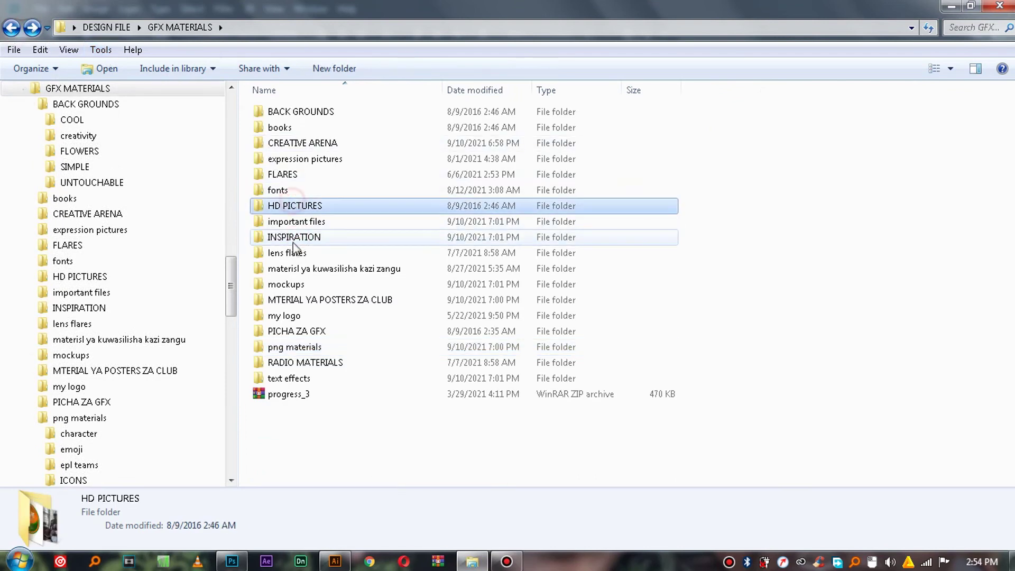
double_click(294, 252)
left_click(970, 147)
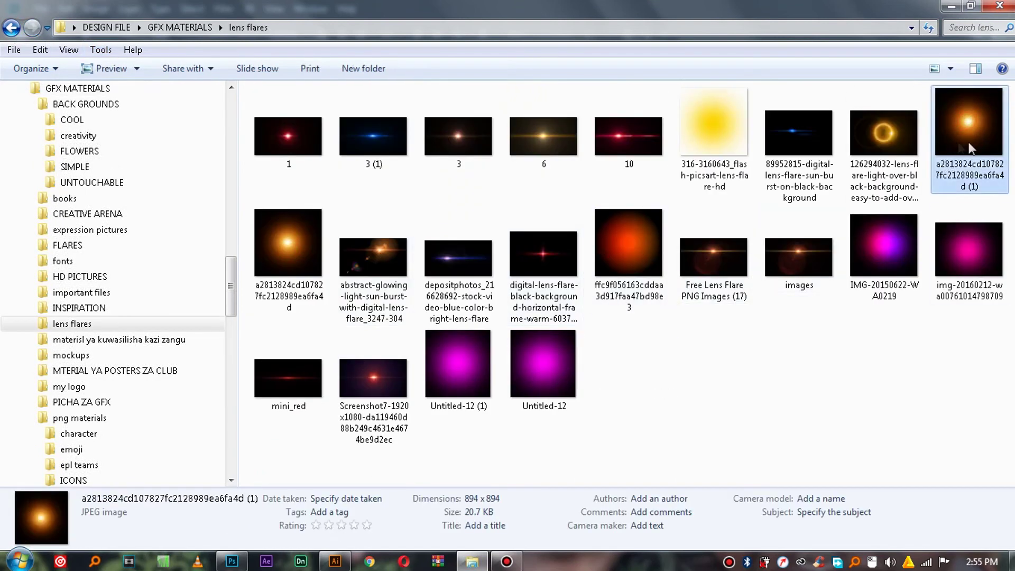
left_click_drag(970, 130, 391, 239)
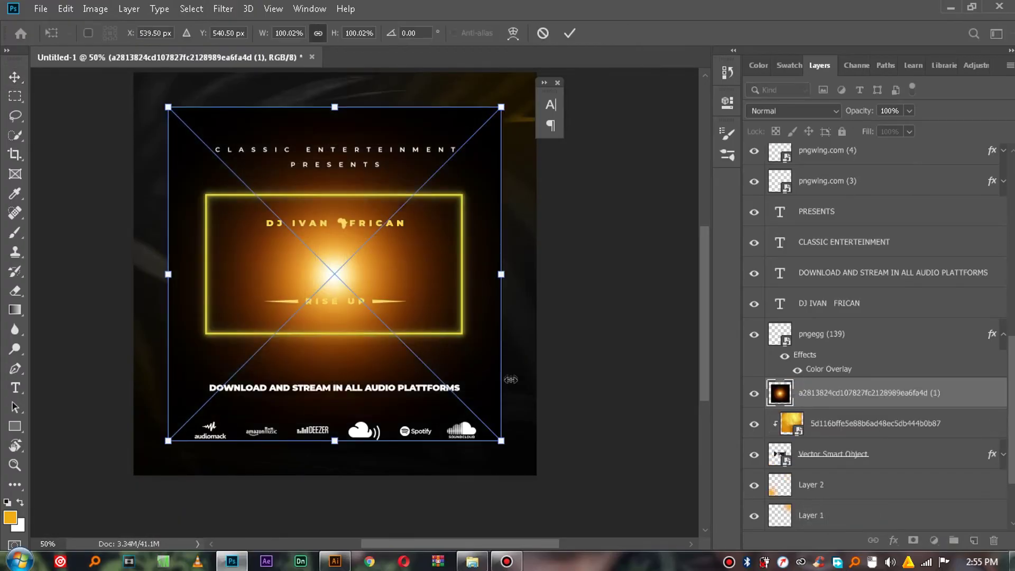
Scale the lens flare to 14.64% and position it over the top of AMAPIANO's last letter O
left_click_drag(502, 442, 394, 258)
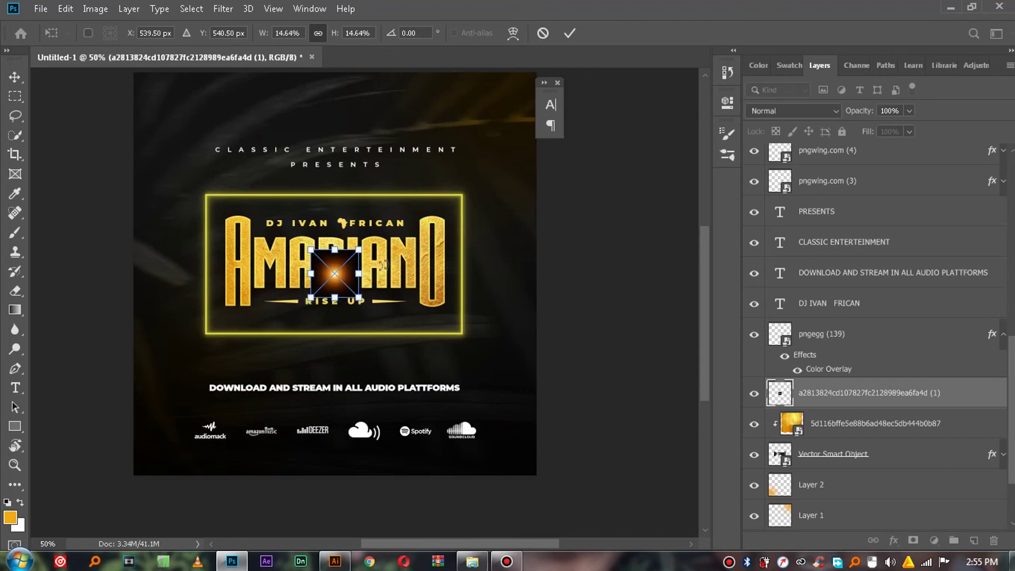
left_click_drag(338, 280, 438, 232)
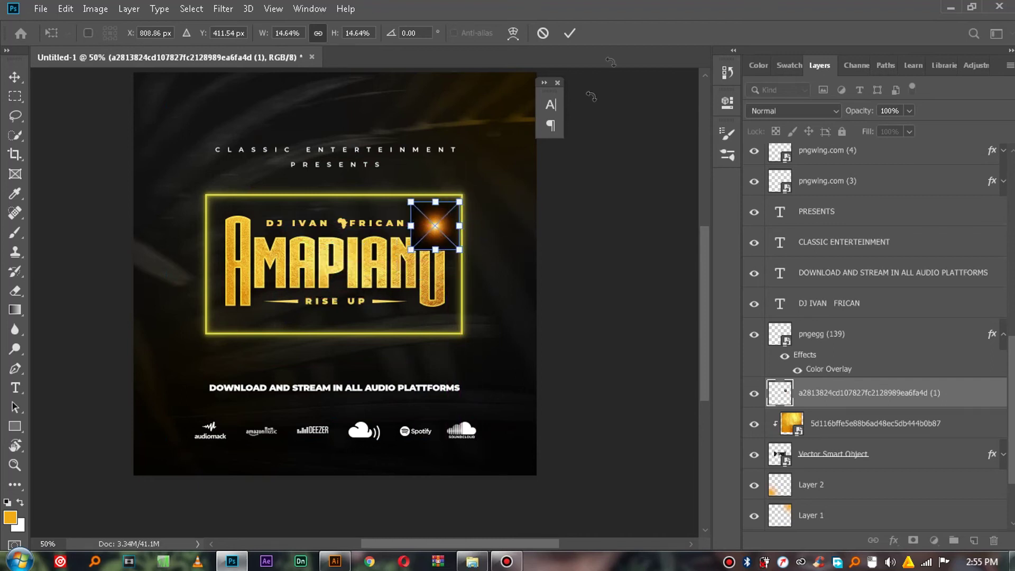
left_click(569, 33)
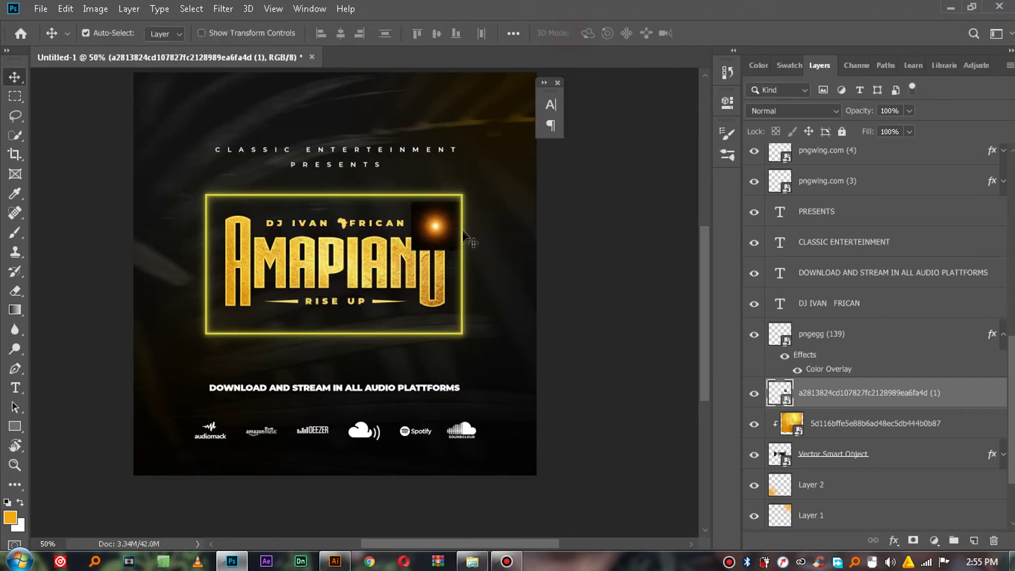
Blend the lens flare in Screen mode, nudge it onto the O's upper-right edge and lower its opacity to 66%
left_click(792, 111)
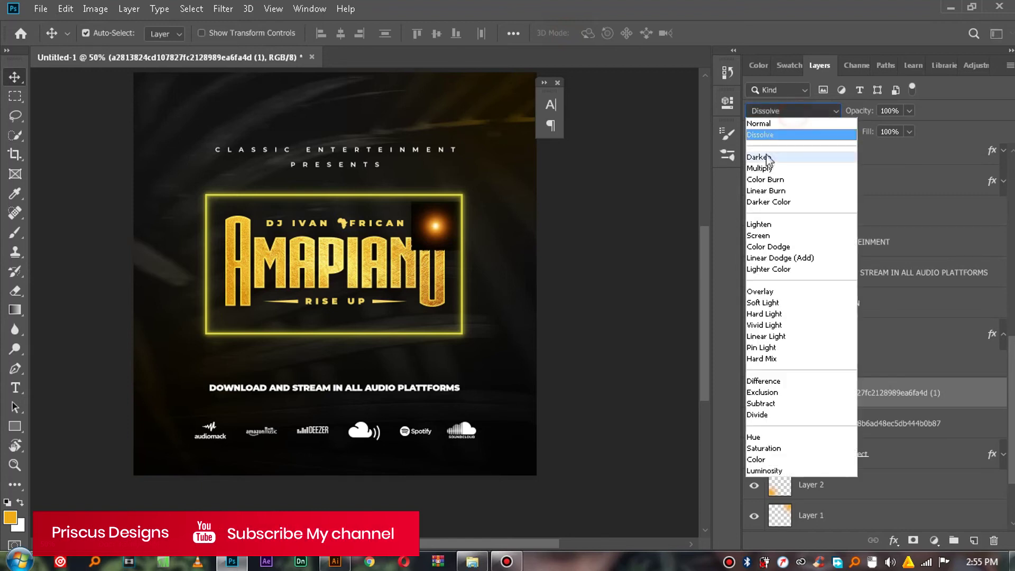
left_click(764, 236)
scroll(434, 228, "up", 5)
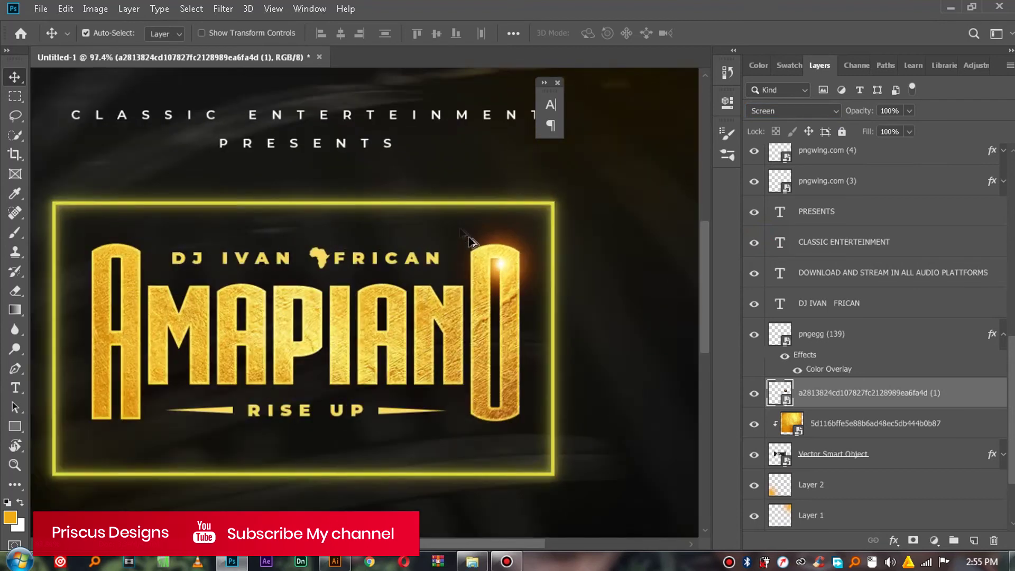
left_click_drag(529, 276, 524, 270)
left_click(909, 110)
left_click_drag(908, 126, 877, 132)
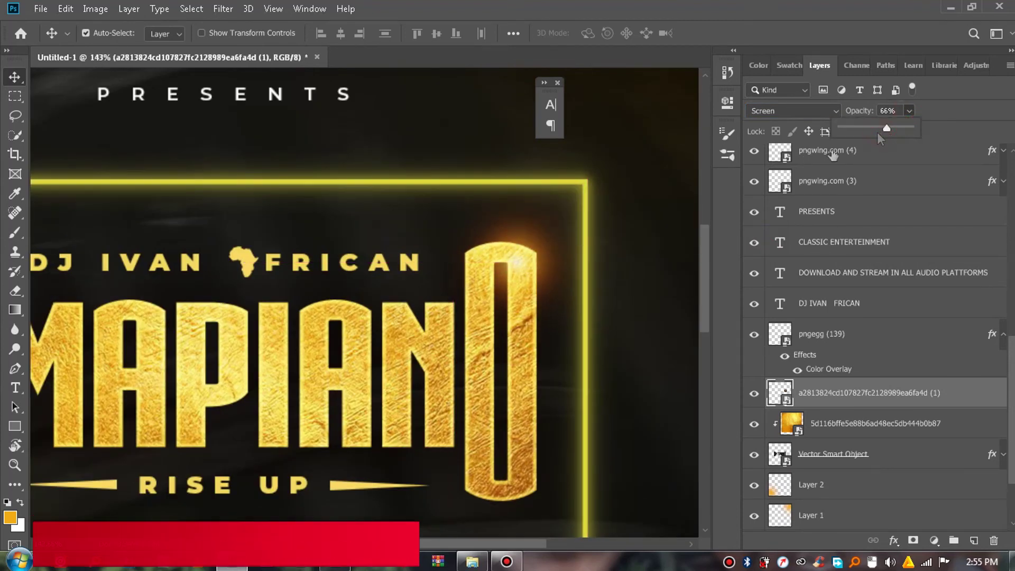
Duplicate the lens flare layer and move the copy onto the crossbar of AMAPIANO's first letter A
scroll(523, 270, "down", 3)
scroll(526, 272, "down", 2)
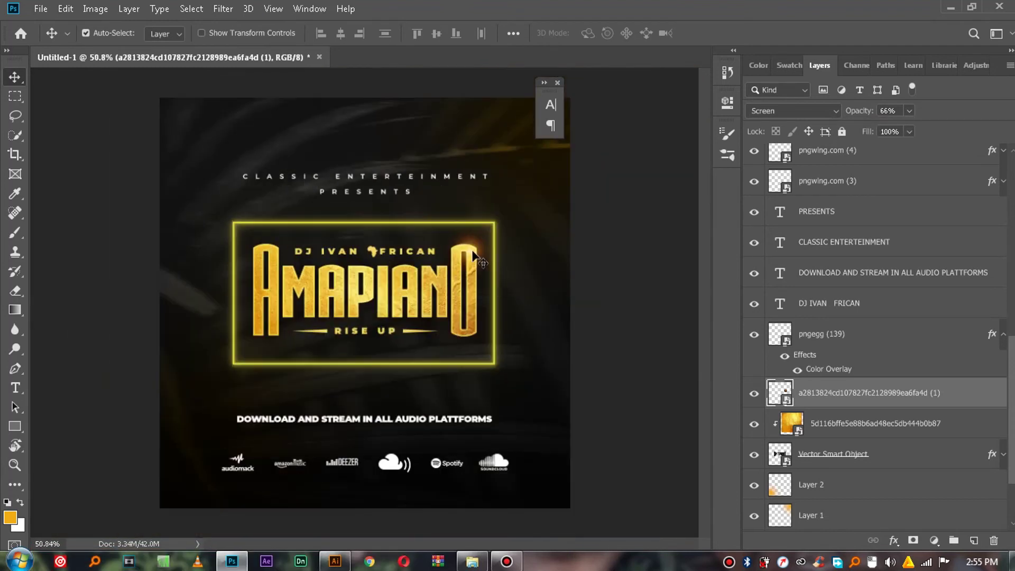
key("ctrl+j")
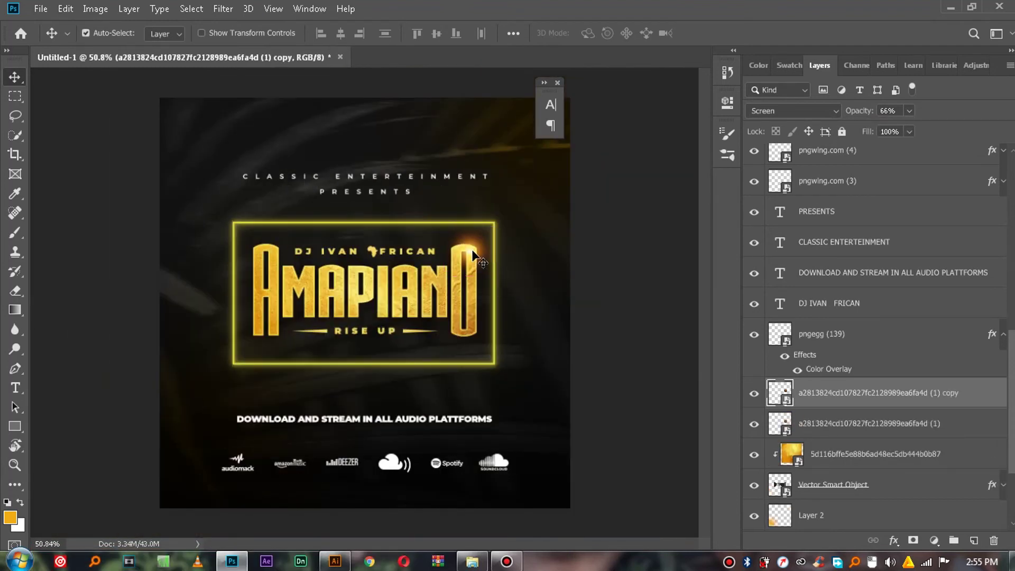
left_click_drag(474, 257, 272, 294)
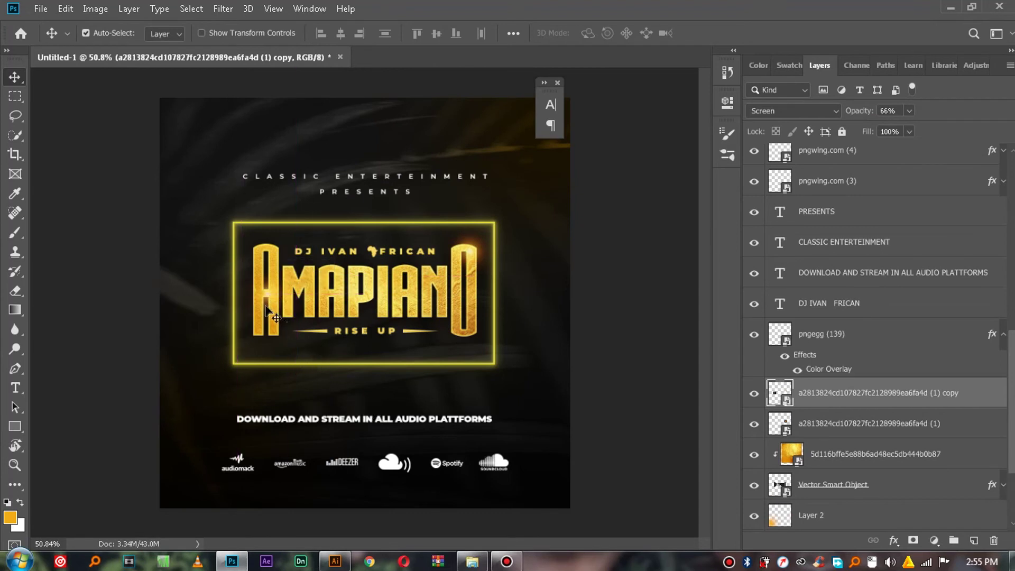
Duplicate the O's lens flare again, place the copy at the lower part of the letter P and enlarge it to about 22%
left_click_drag(472, 279, 469, 255)
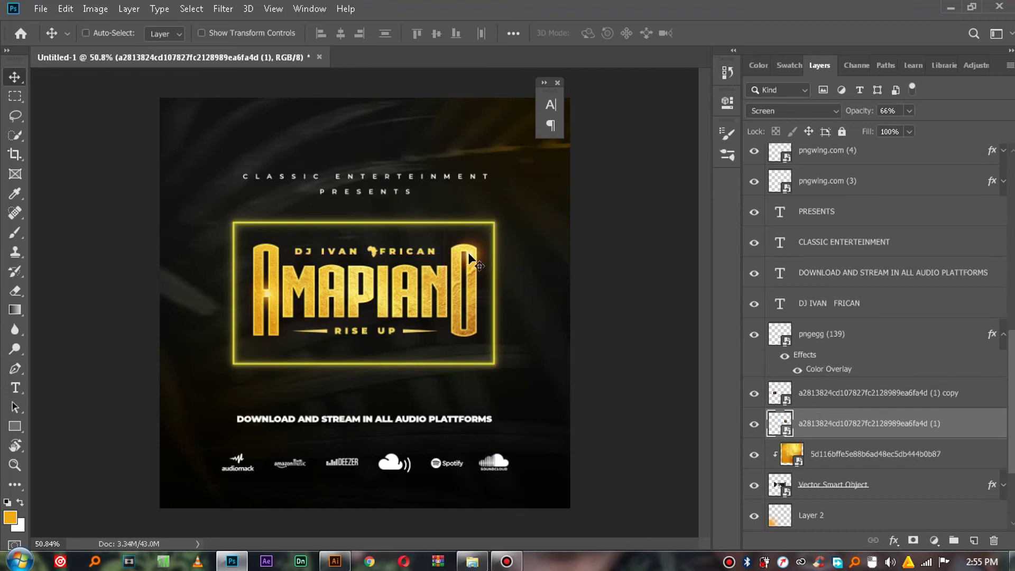
key("ctrl+j")
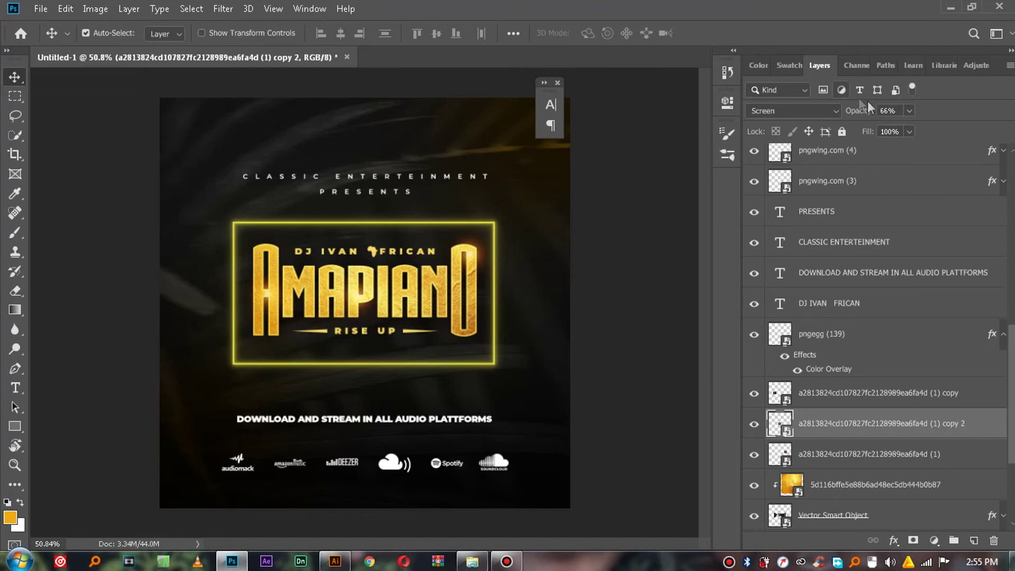
key("ctrl+t")
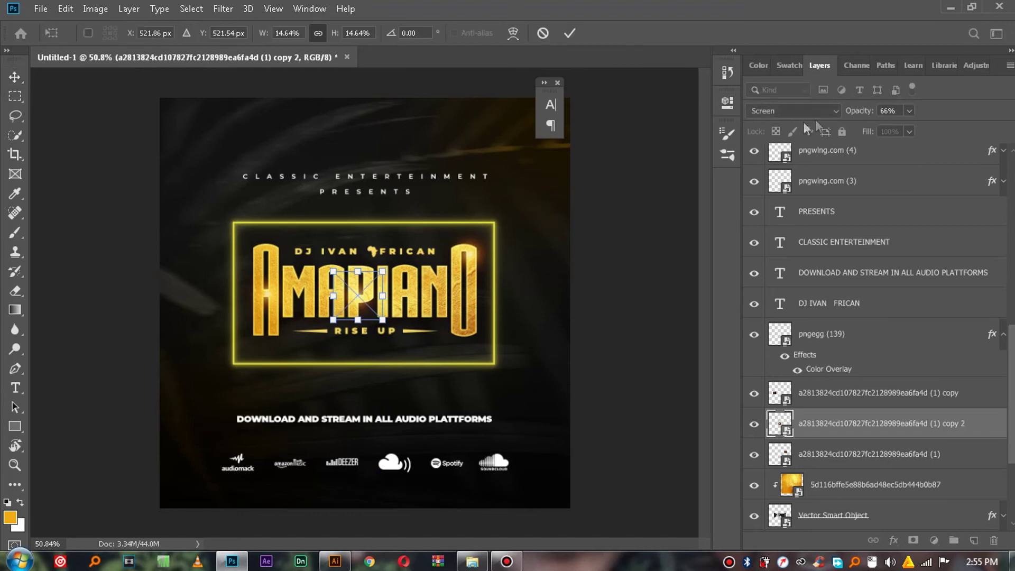
left_click_drag(402, 325, 414, 337)
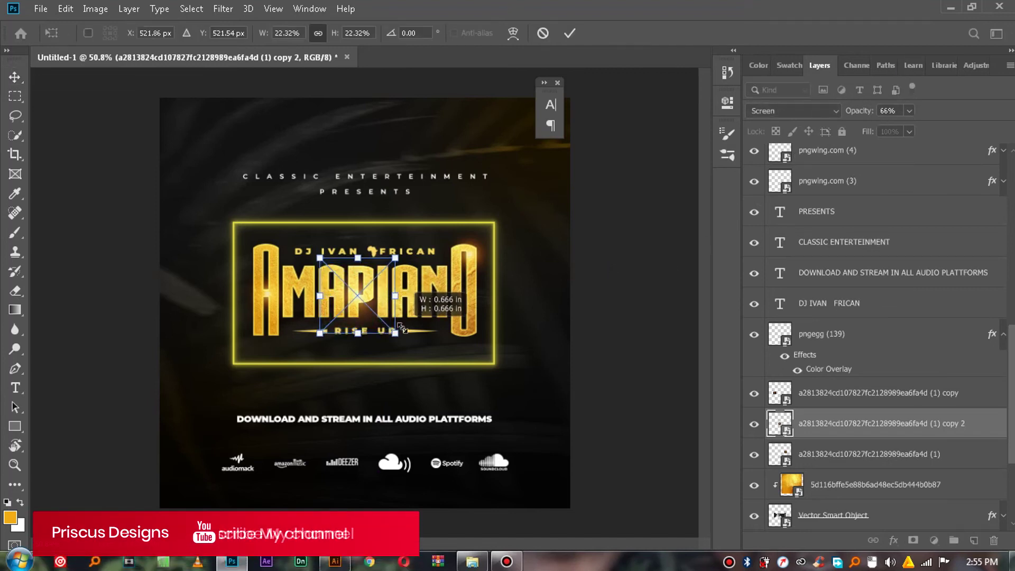
left_click(567, 34)
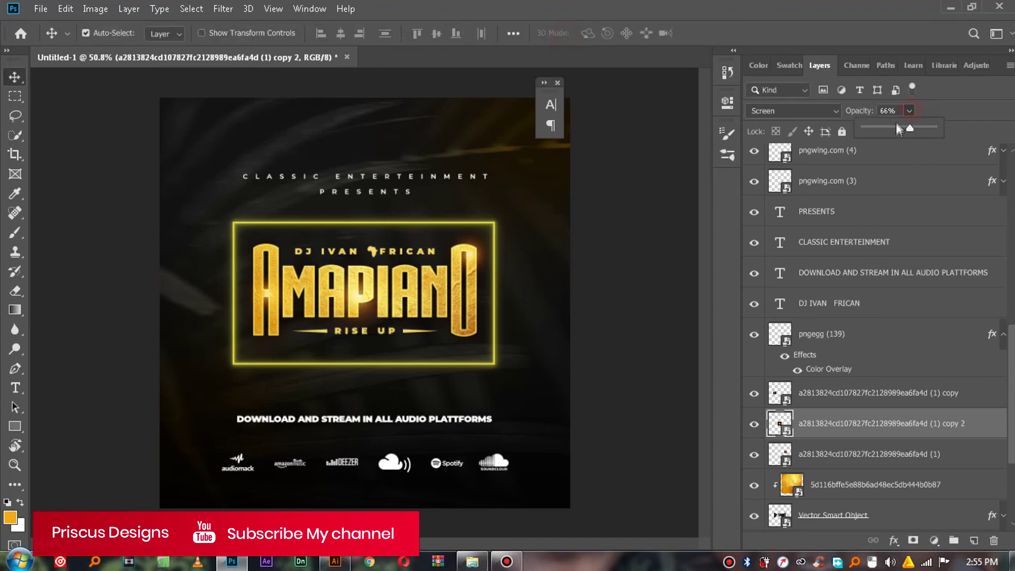
Lower the opacity of the O's lens flare to about 54% and the first A's lens flare to 60%
left_click(470, 268)
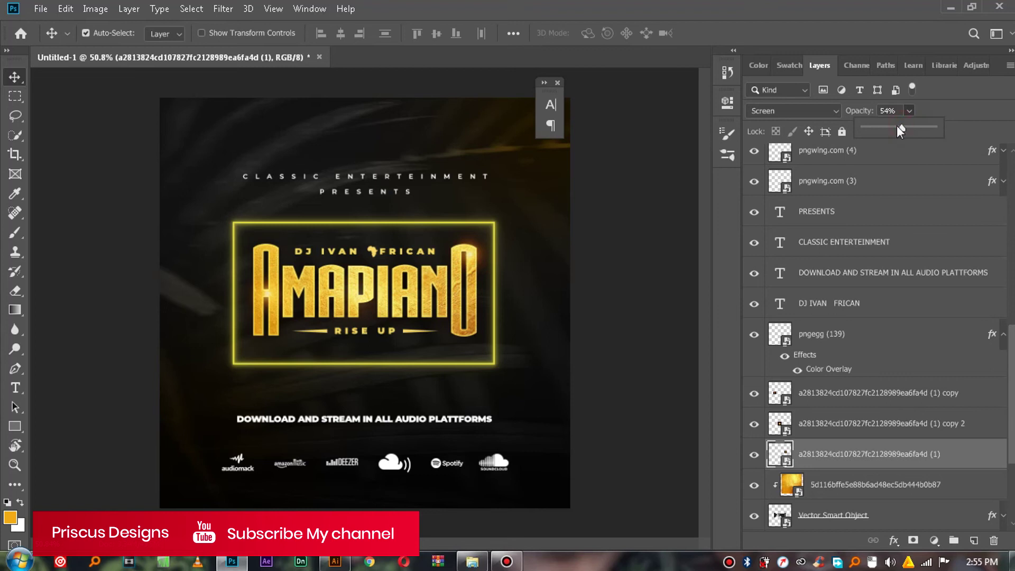
left_click_drag(896, 128, 893, 128)
left_click(396, 309)
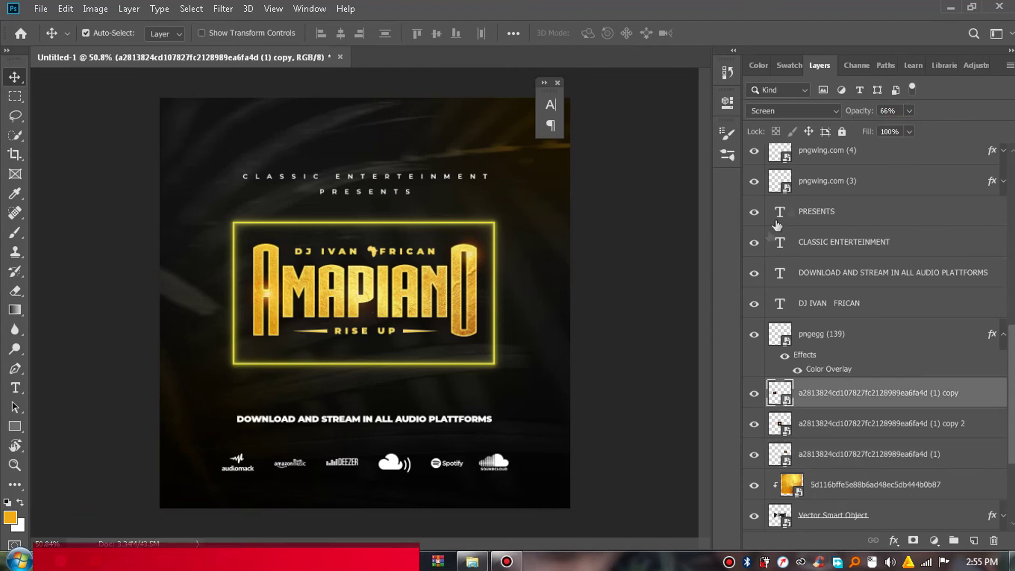
left_click(909, 110)
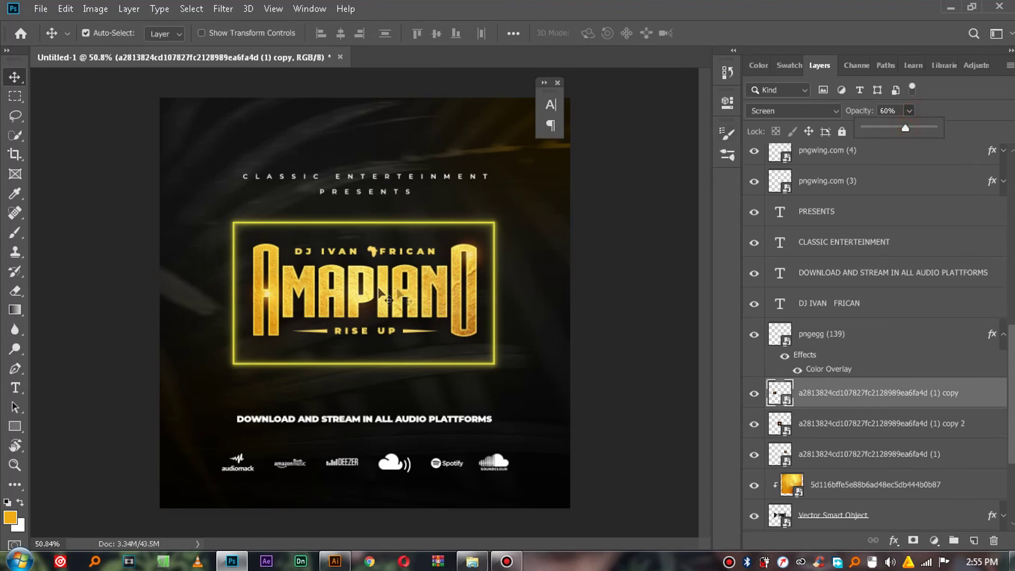
Recolor the stroke of the frame layer Rectangle 1 copy to gold fbd649, sampled from the AMAPIANO title
left_click(491, 229)
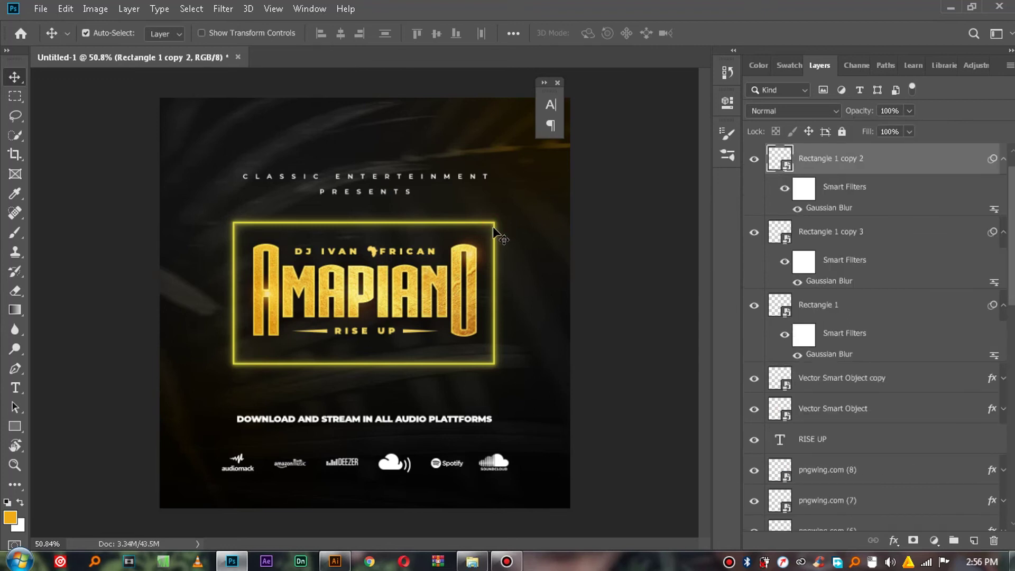
key("ctrl+j")
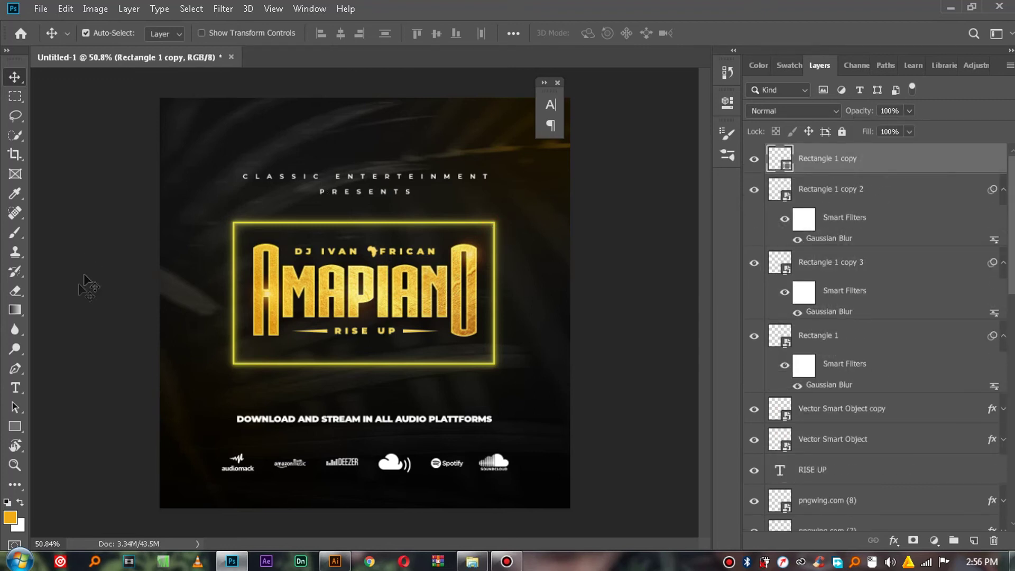
left_click(16, 427)
left_click(227, 32)
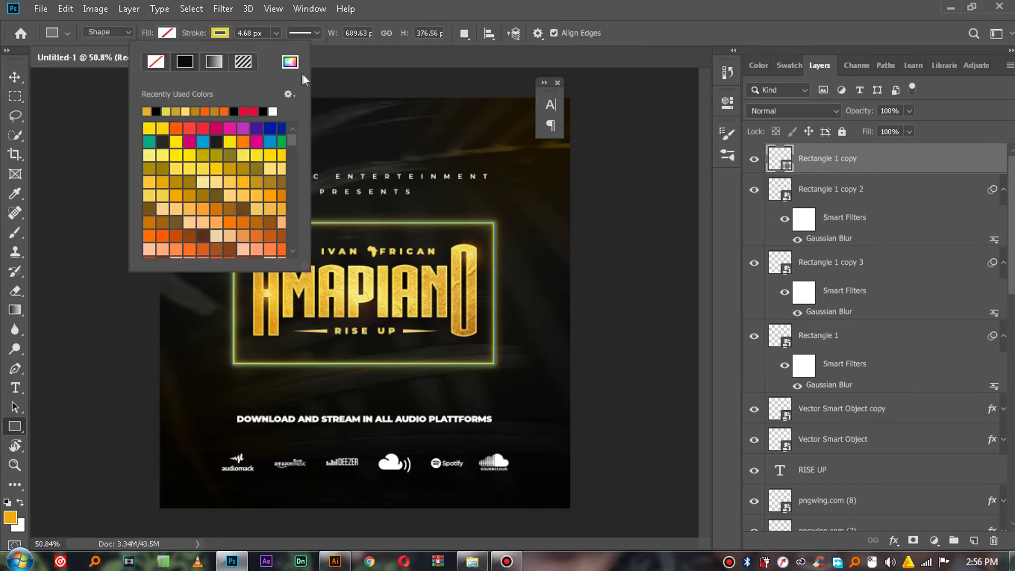
left_click(290, 62)
left_click(276, 289)
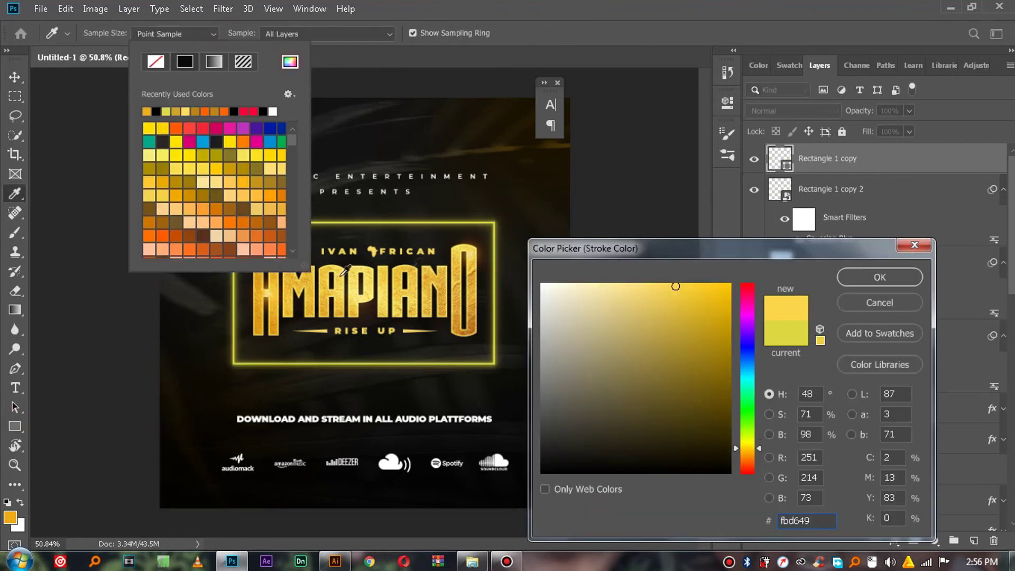
left_click(878, 276)
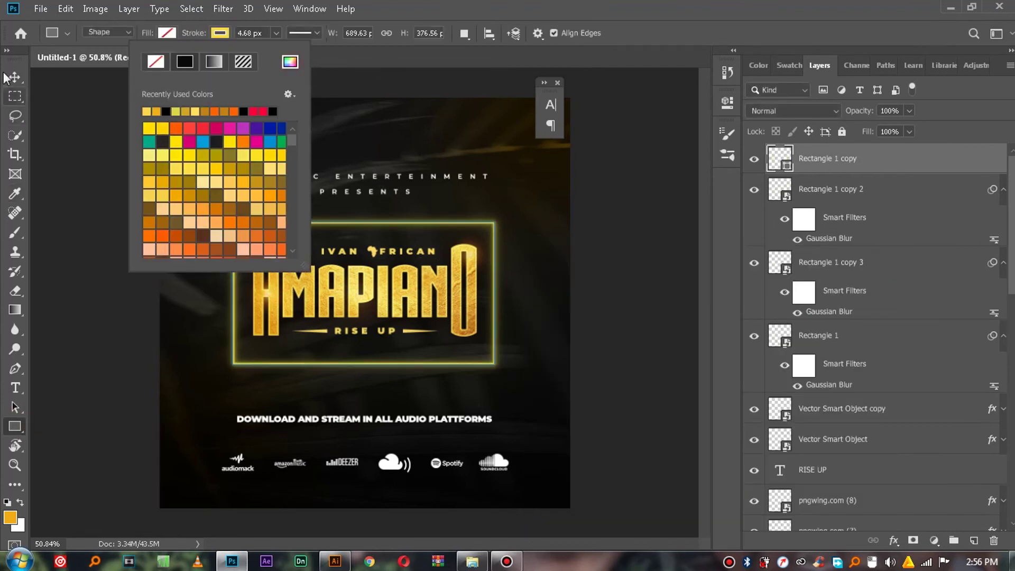
left_click(8, 77)
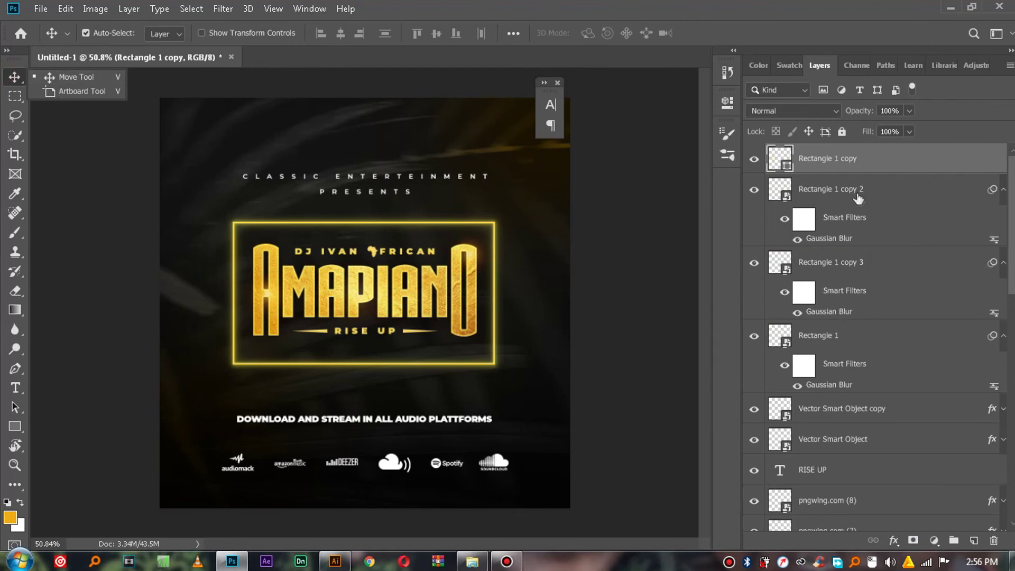
Try recoloring the frame's stroke to orange ec7307, based on a color sampled from the title's last letter O
right_click(15, 426)
left_click(74, 424)
left_click(223, 34)
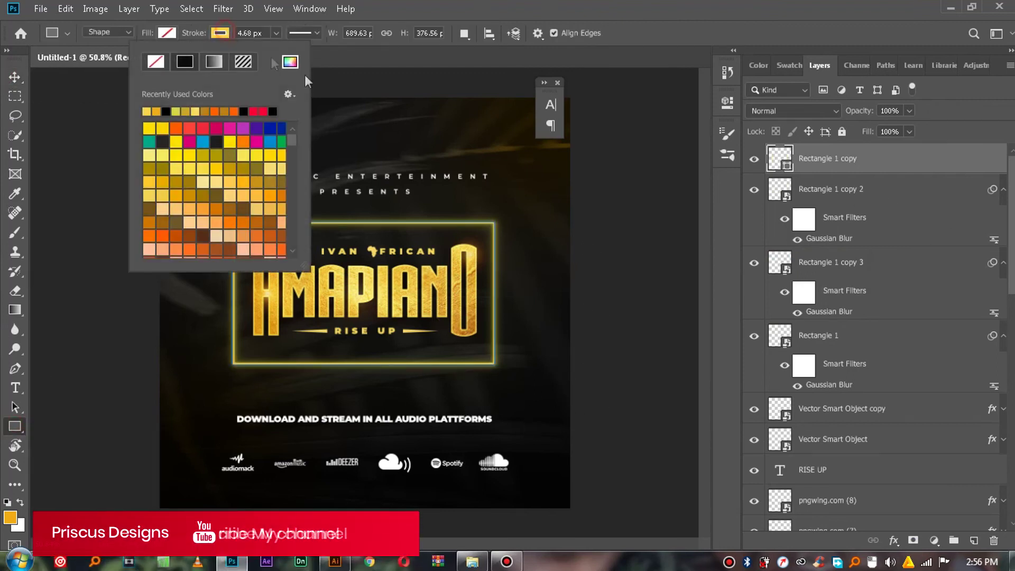
left_click(290, 62)
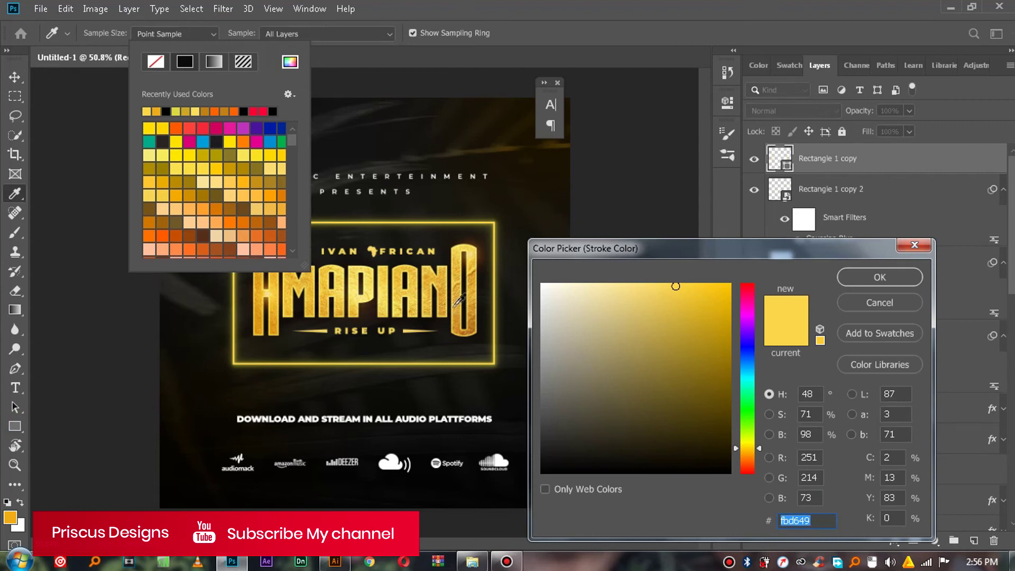
left_click(475, 309)
mouse_move(716, 306)
left_mouse_down()
mouse_move(710, 317)
mouse_move(721, 302)
left_mouse_up()
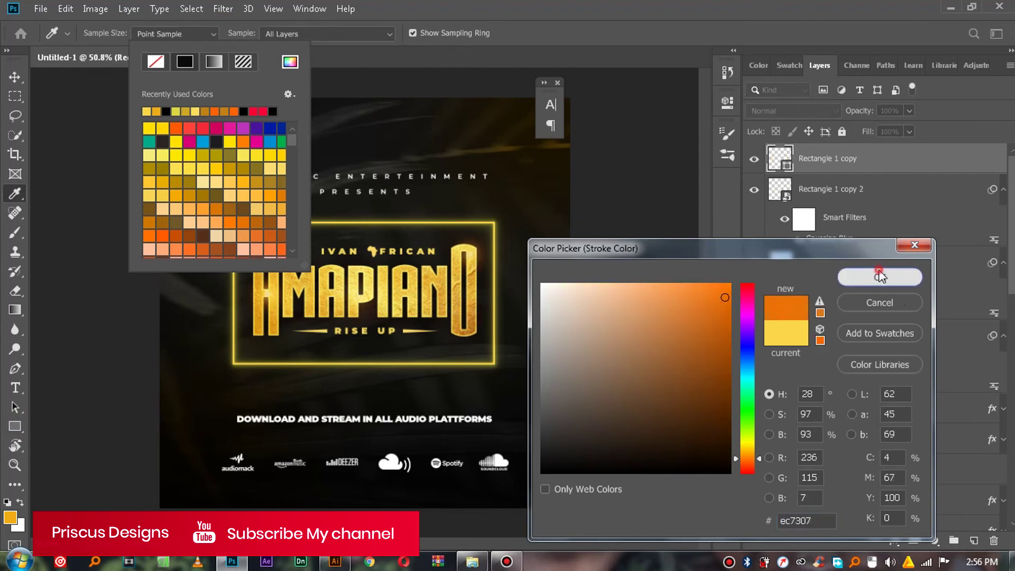
left_click(879, 276)
left_click(14, 78)
left_click(632, 248)
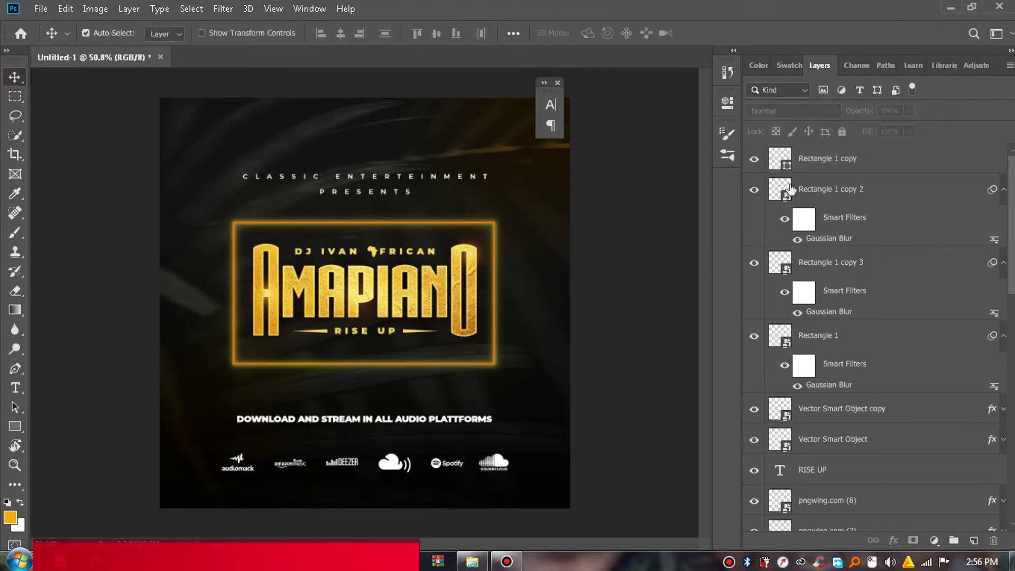
key("ctrl+z")
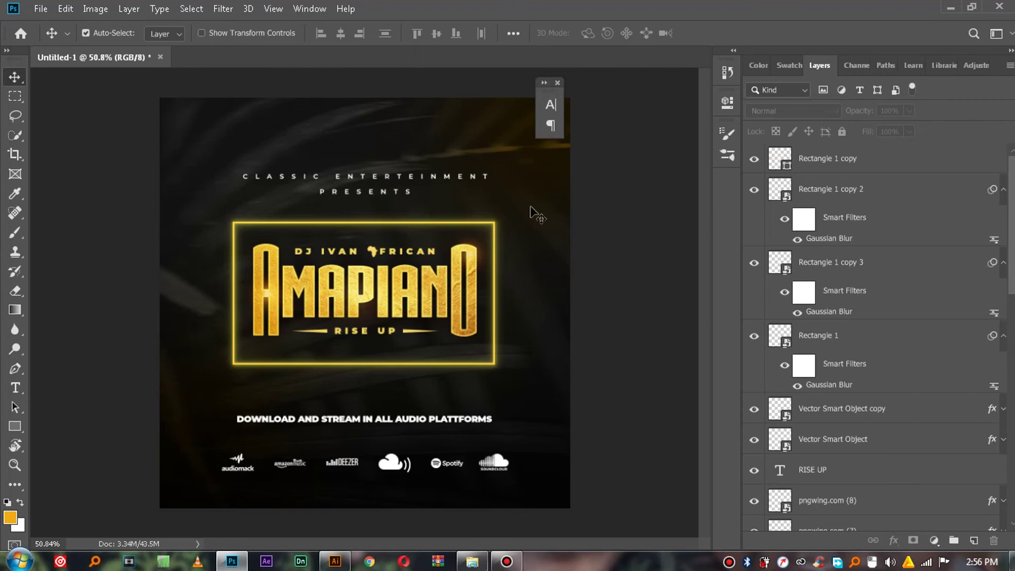
Place the sparks image favpng_line-angle-point-white-pattern from the png materials folder above Layer 1
left_click(558, 162)
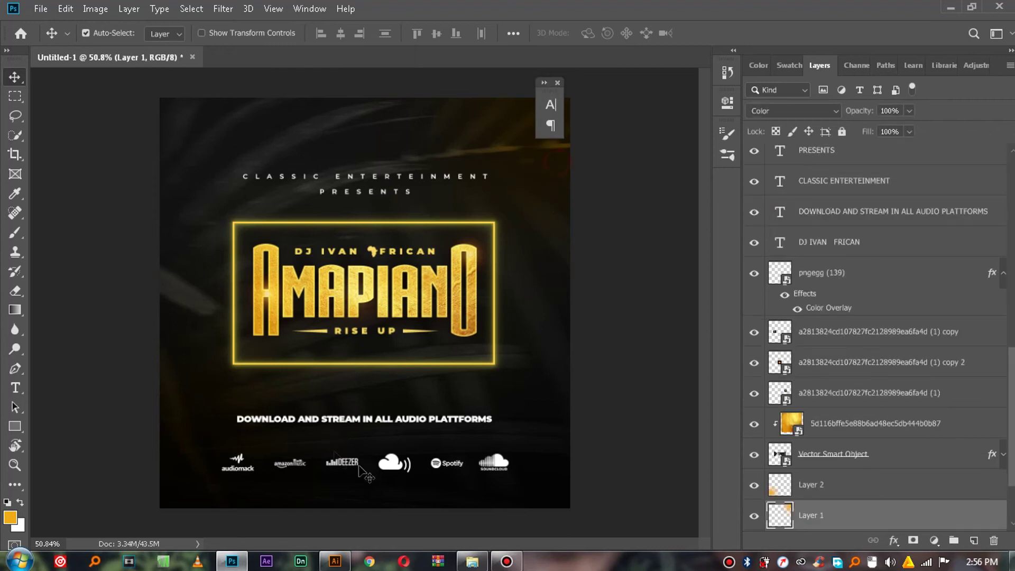
left_click(472, 560)
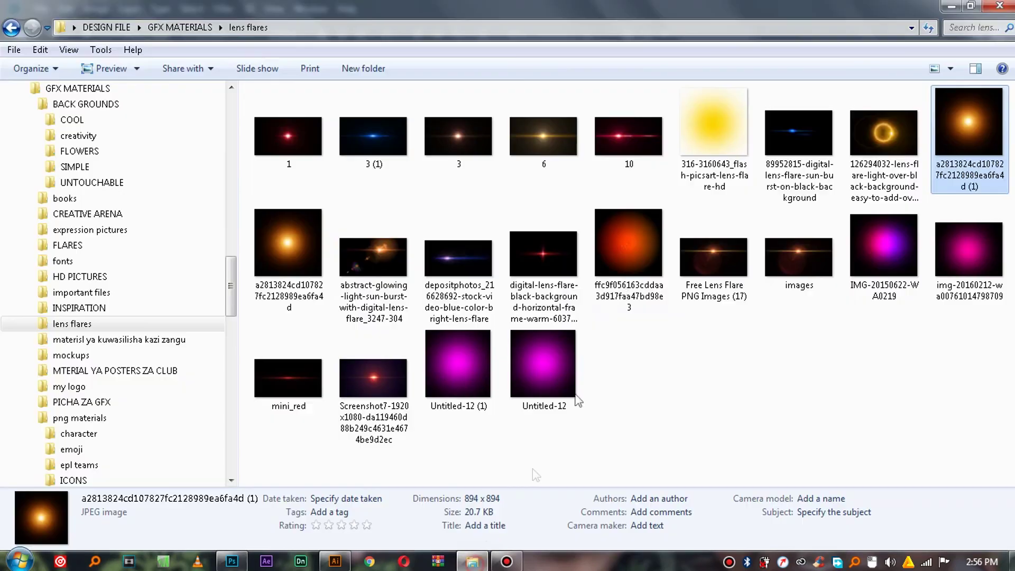
left_click(12, 29)
left_click(296, 221)
left_click(296, 158)
left_click(317, 300)
double_click(294, 347)
left_click(623, 238)
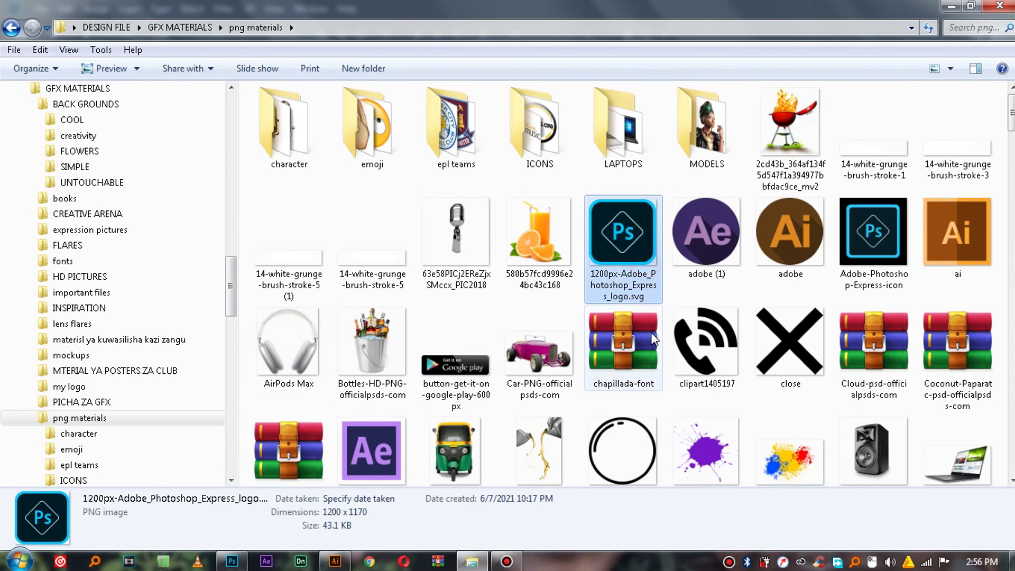
scroll(767, 409, "down", 5)
left_click(568, 344)
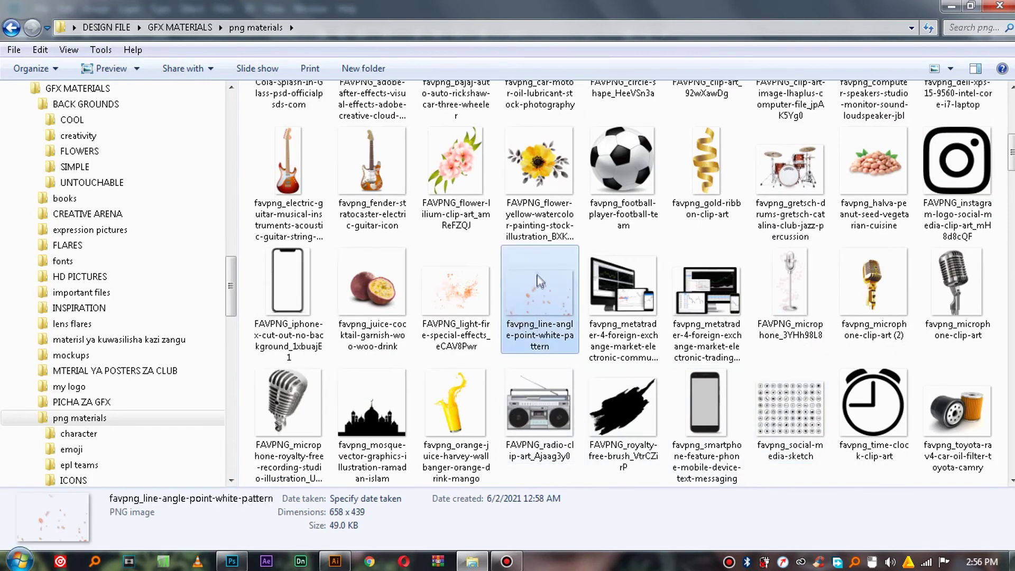
left_click_drag(577, 362, 471, 219)
Position the sparks image in the cover's upper-right corner, close the floating Character panel and lower the sparks' opacity to 54%
left_click_drag(346, 335, 572, 147)
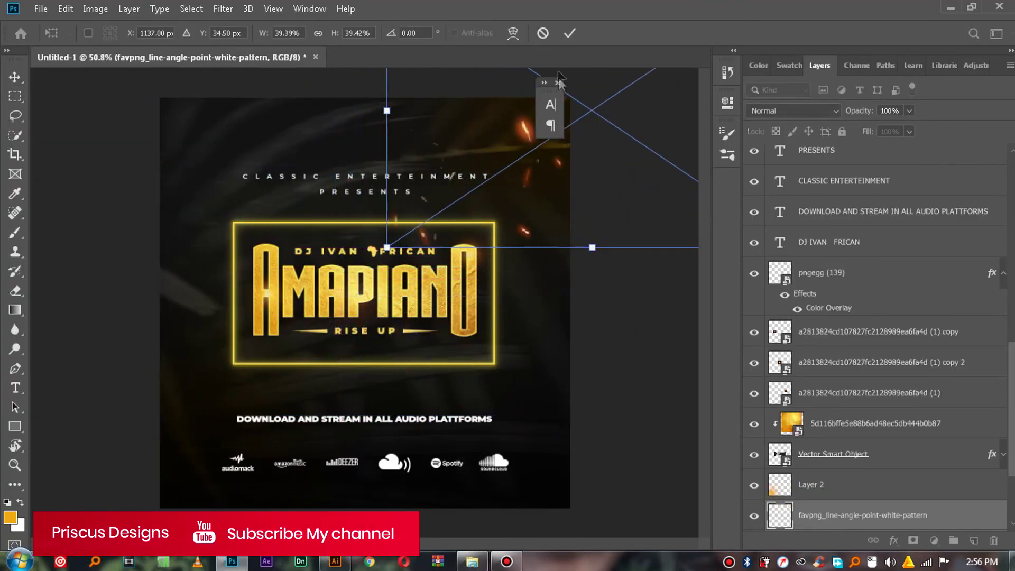
left_click(569, 33)
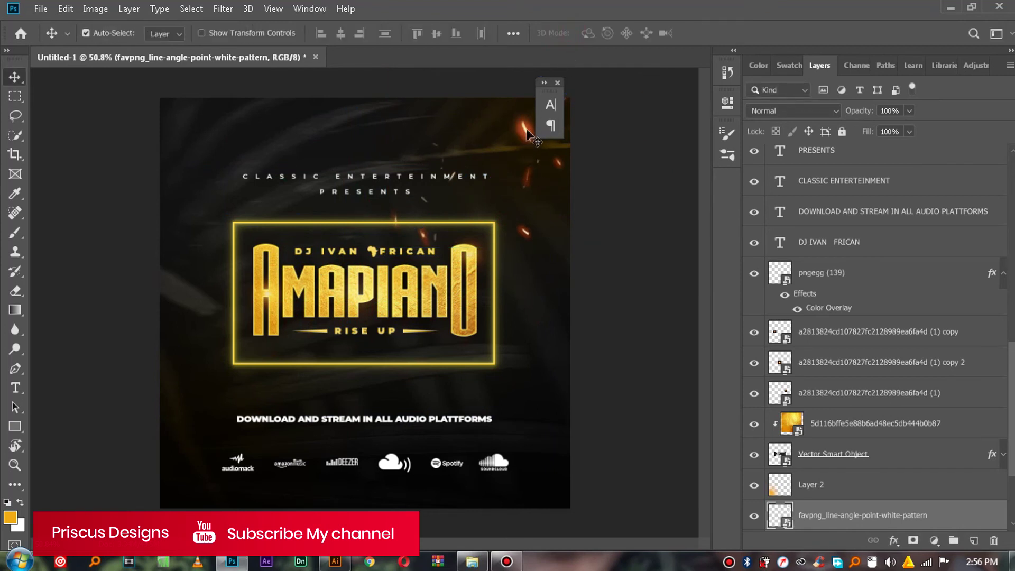
left_click(558, 82)
left_click_drag(545, 127, 613, 95)
left_click_drag(520, 201, 554, 127)
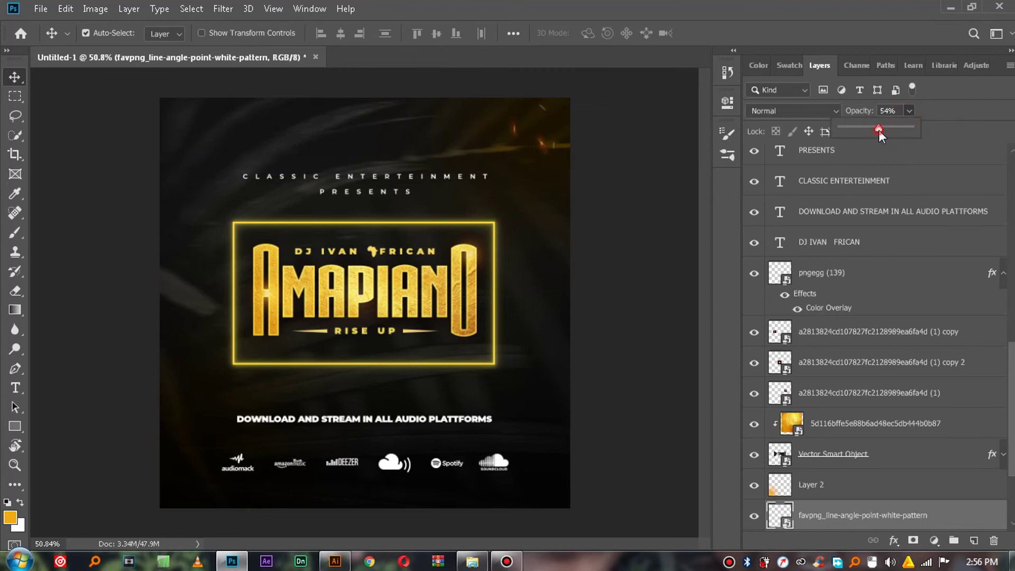
Duplicate the sparks layer and move the copy into the cover's lower-left corner
left_click(539, 144)
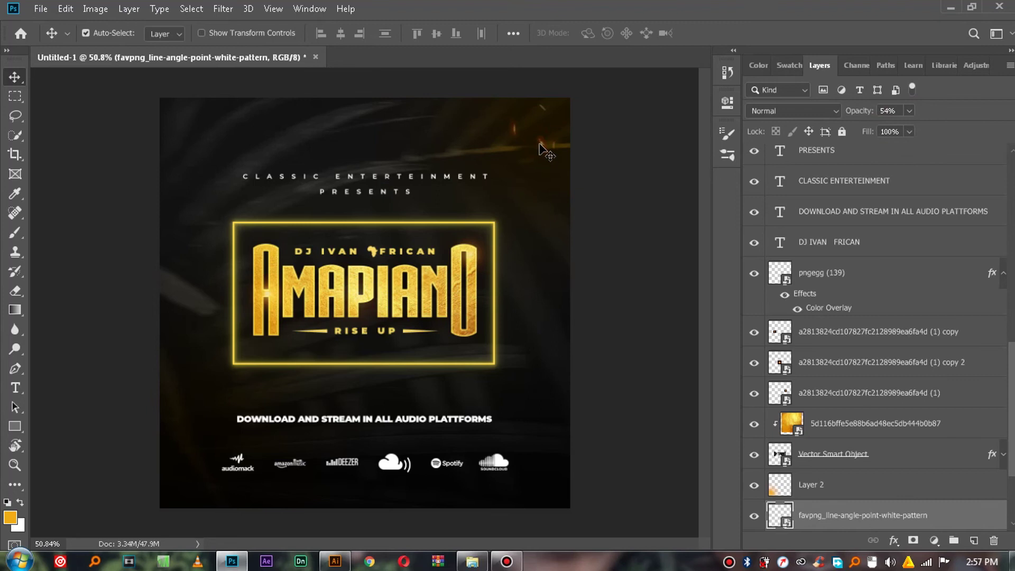
key("ctrl+j")
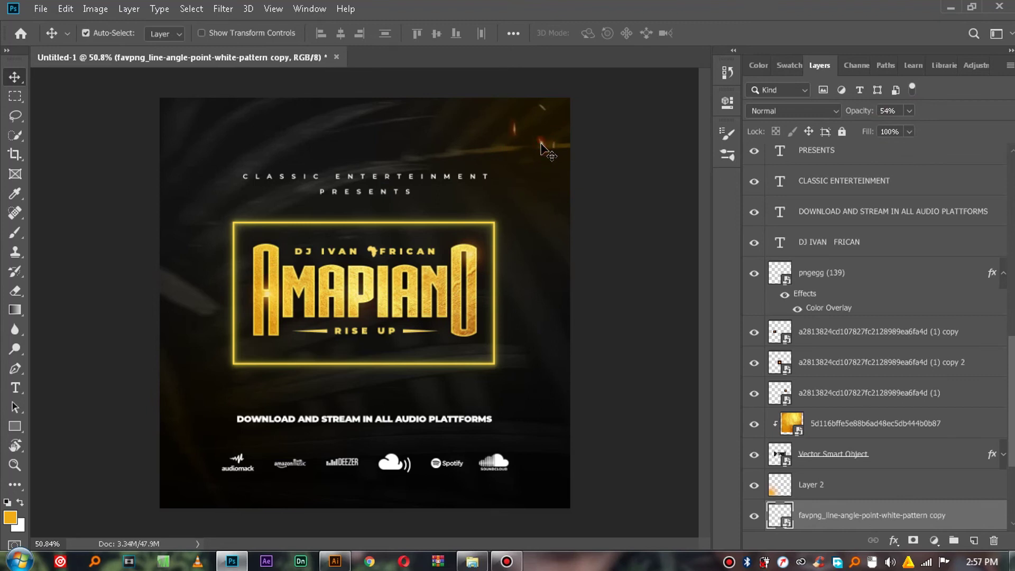
left_click_drag(547, 155, 236, 455)
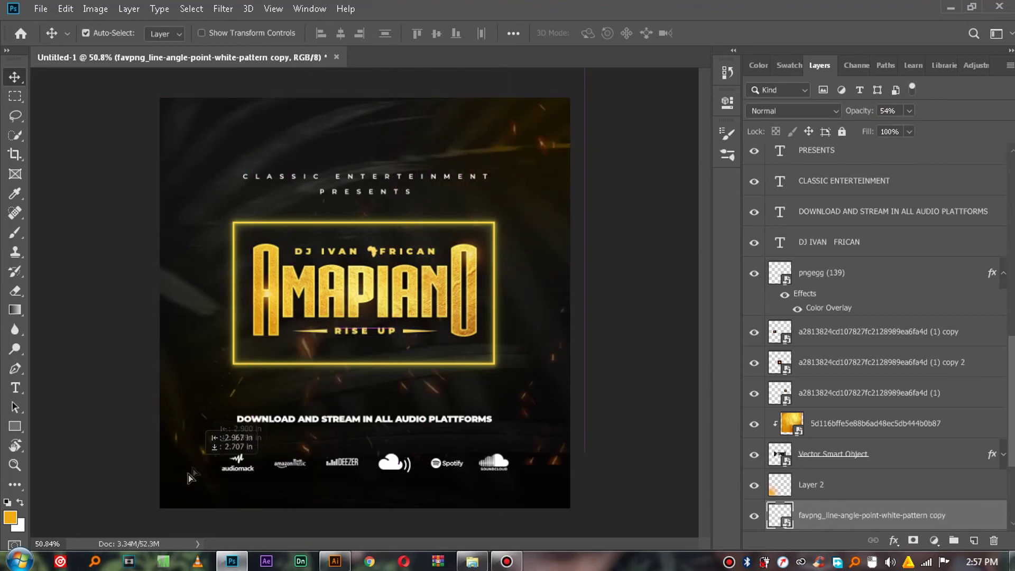
left_click(288, 383)
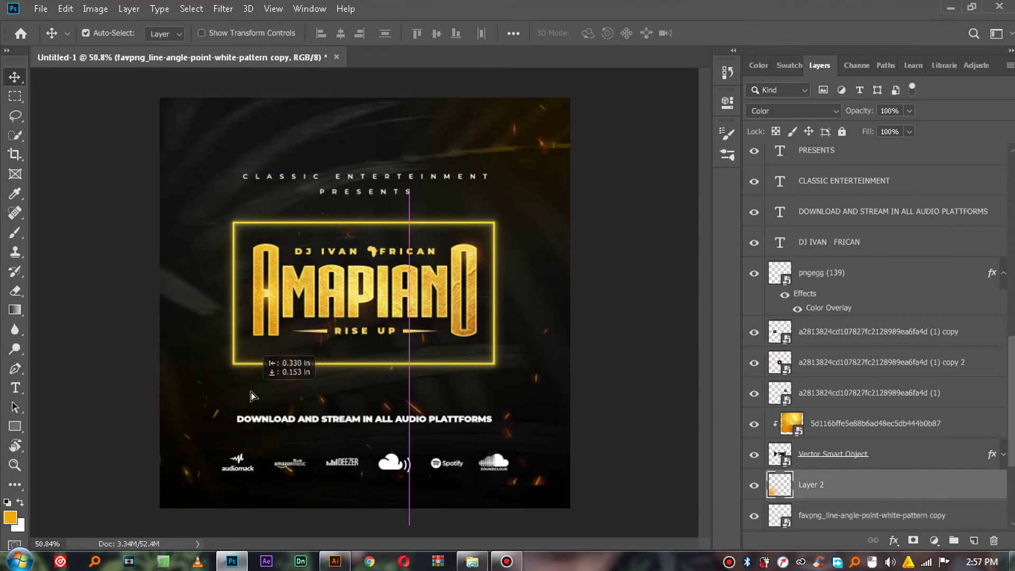
left_click(507, 421)
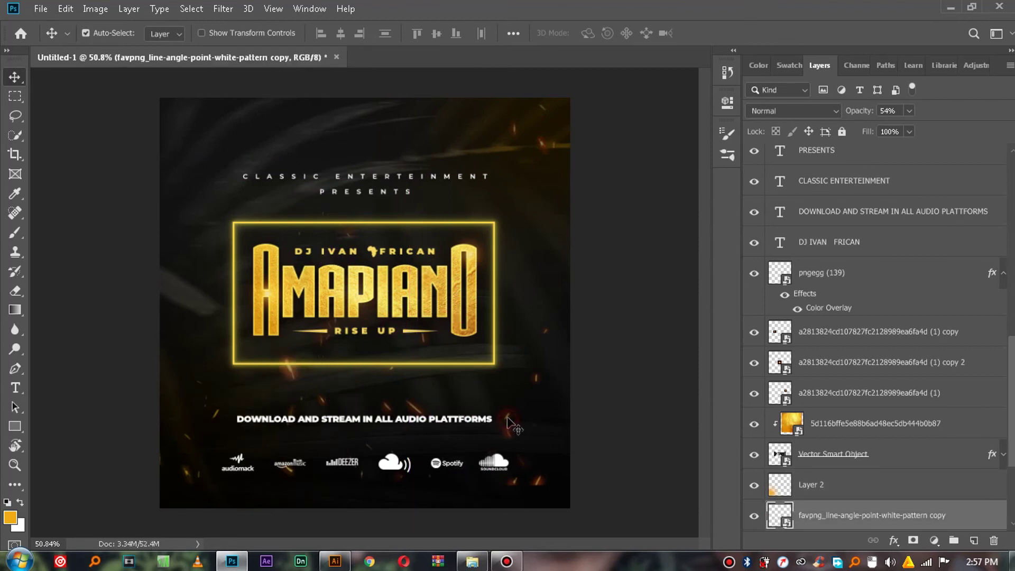
left_click_drag(200, 482, 183, 441)
left_click(181, 453)
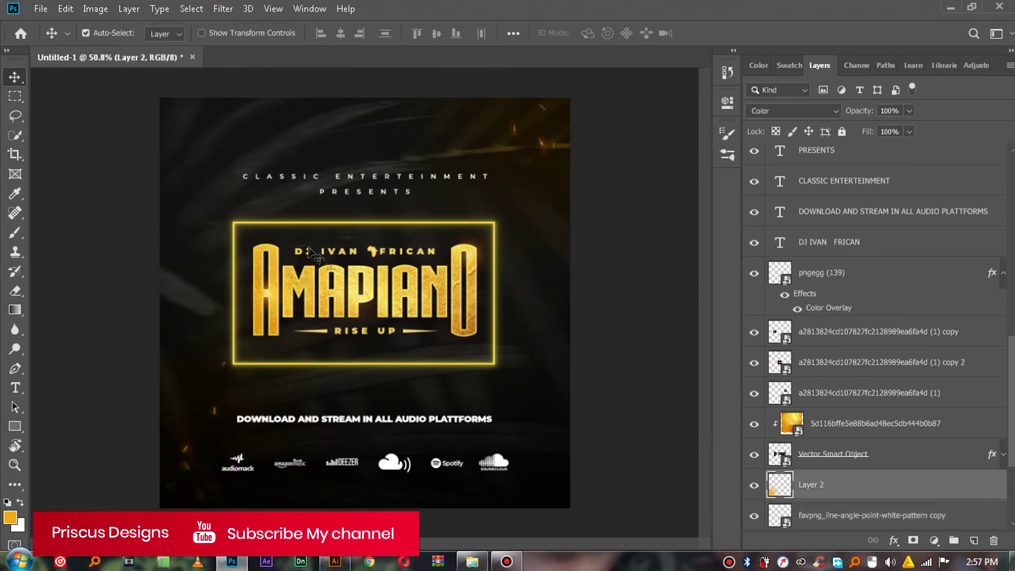
Find the Lens-Flare-psd-officialpsds archive by searching the computer for "flare" and open its lens-flare.psd in Photoshop
left_click(268, 297)
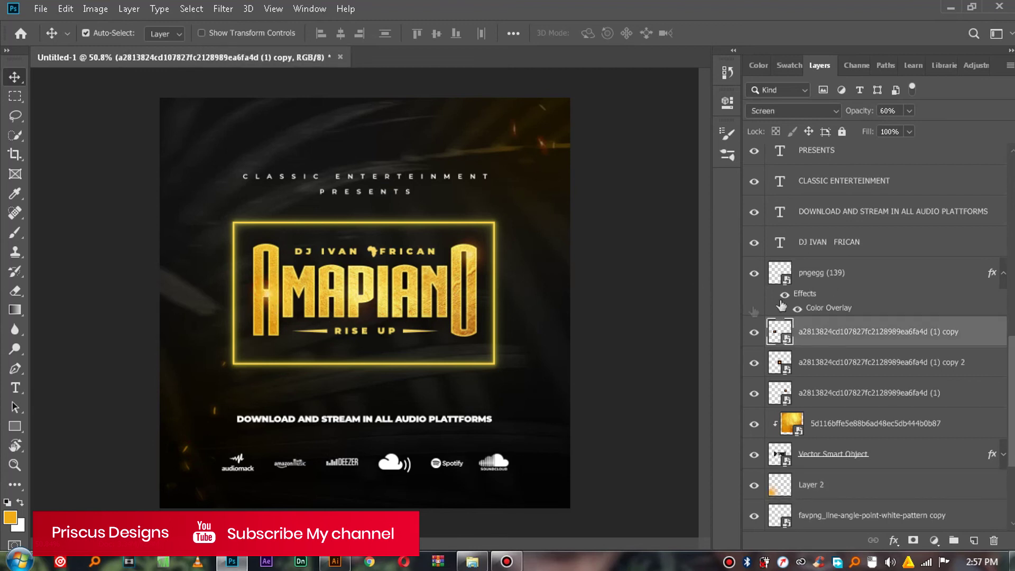
key("ctrl+alt+f")
type("flares")
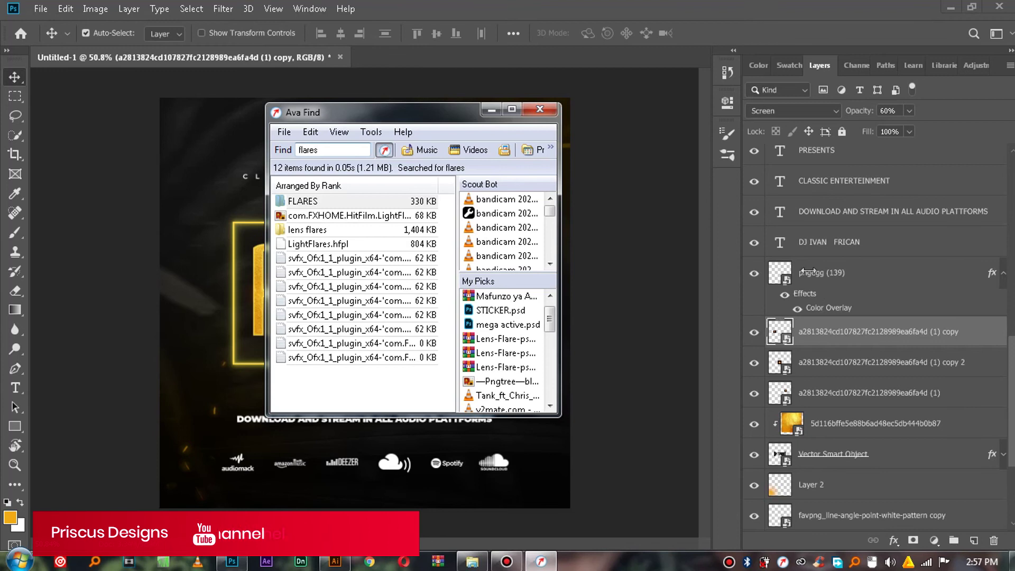
key("BackSpace")
left_click_drag(405, 112, 533, 105)
double_click(497, 347)
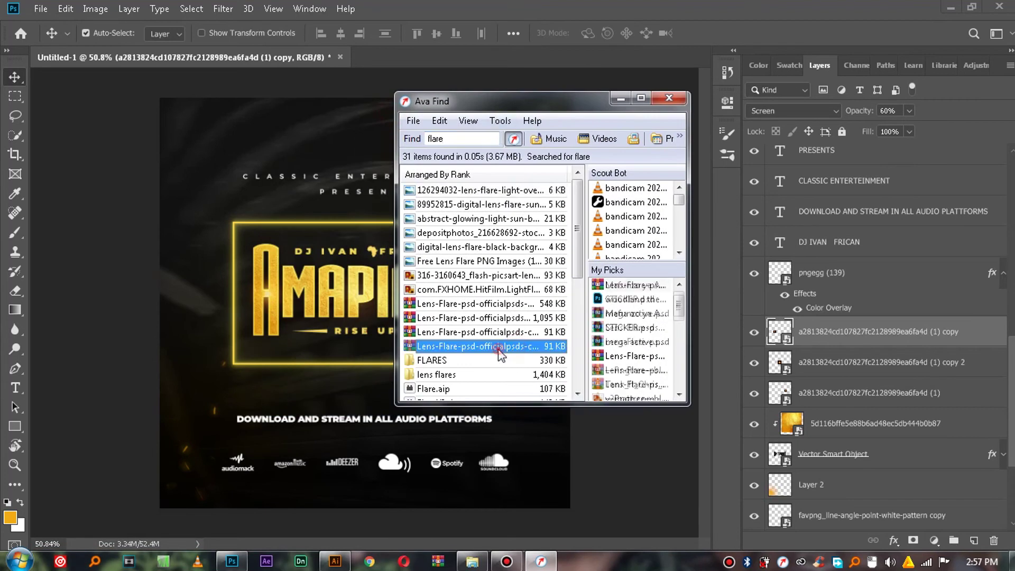
double_click(456, 271)
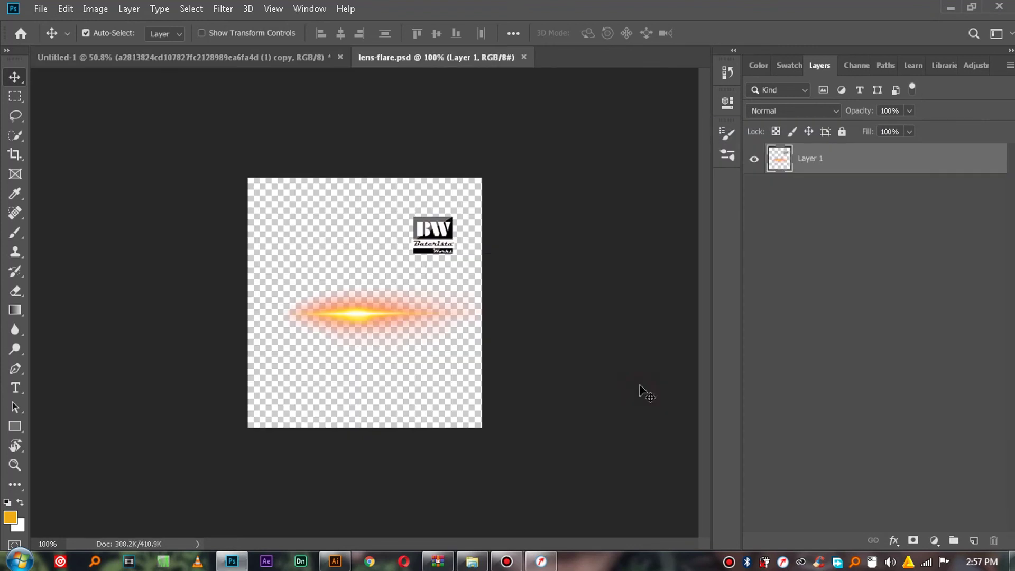
Erase the BW logo above the flare in lens-flare.psd
left_click(589, 294)
left_click(9, 294)
left_click_drag(358, 182, 423, 230)
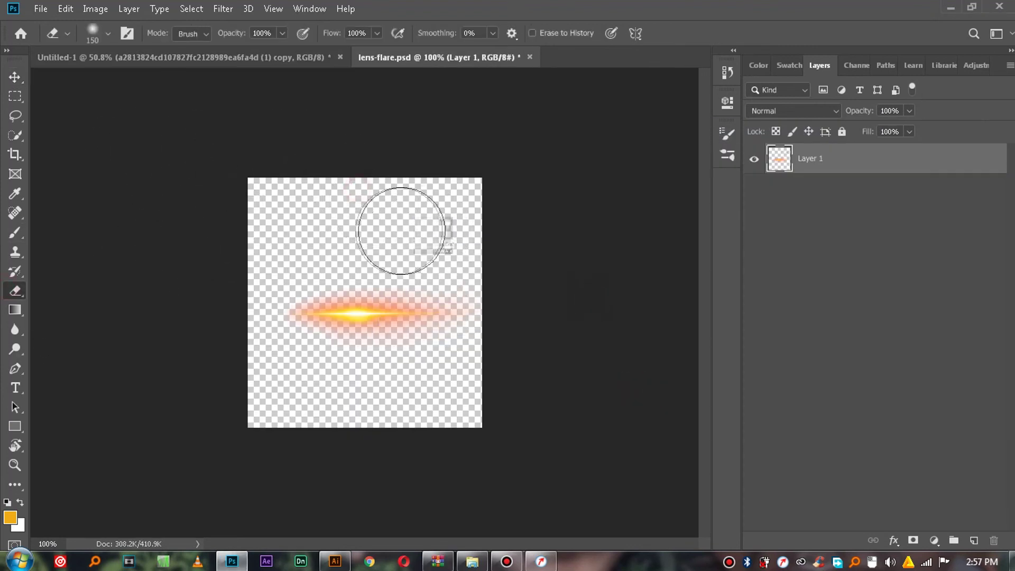
Bring the flare into the cover document, rotate it upright and place it on the outer edge of the title's last letter O
left_click(15, 77)
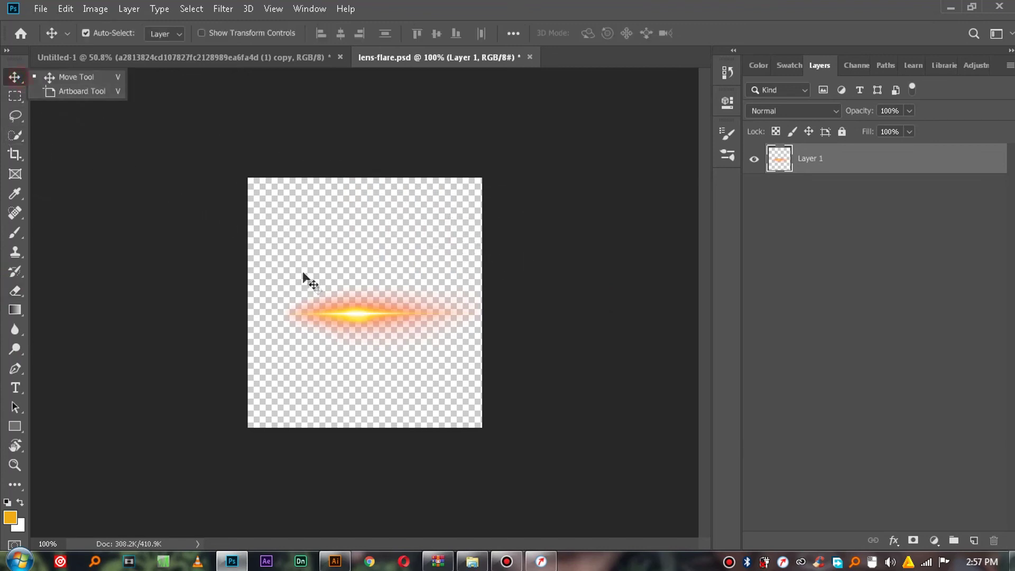
mouse_move(367, 311)
left_mouse_down()
mouse_move(285, 290)
mouse_move(260, 75)
mouse_move(222, 72)
mouse_move(216, 58)
mouse_move(323, 249)
mouse_move(379, 311)
left_mouse_up()
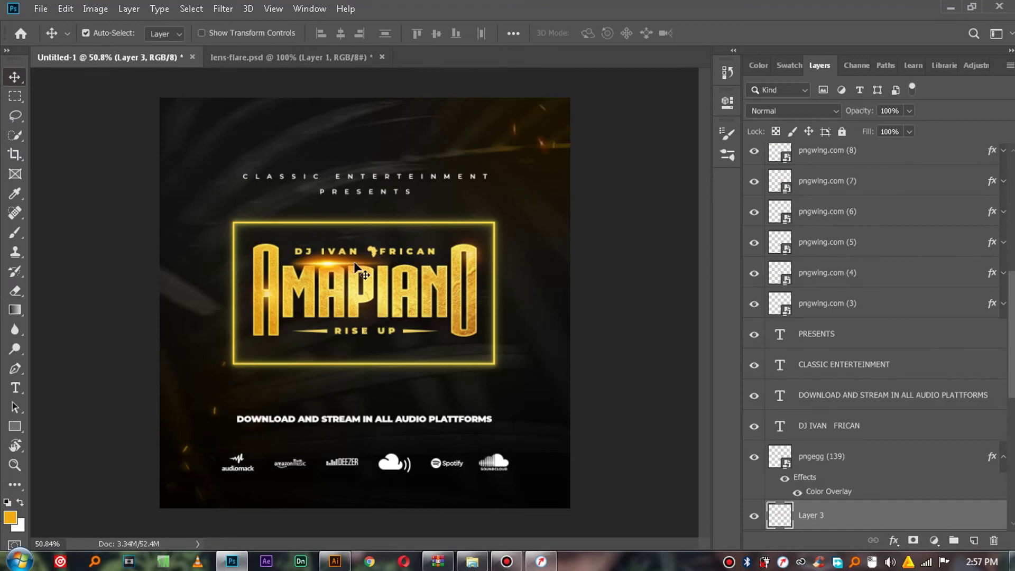
key("ctrl+t")
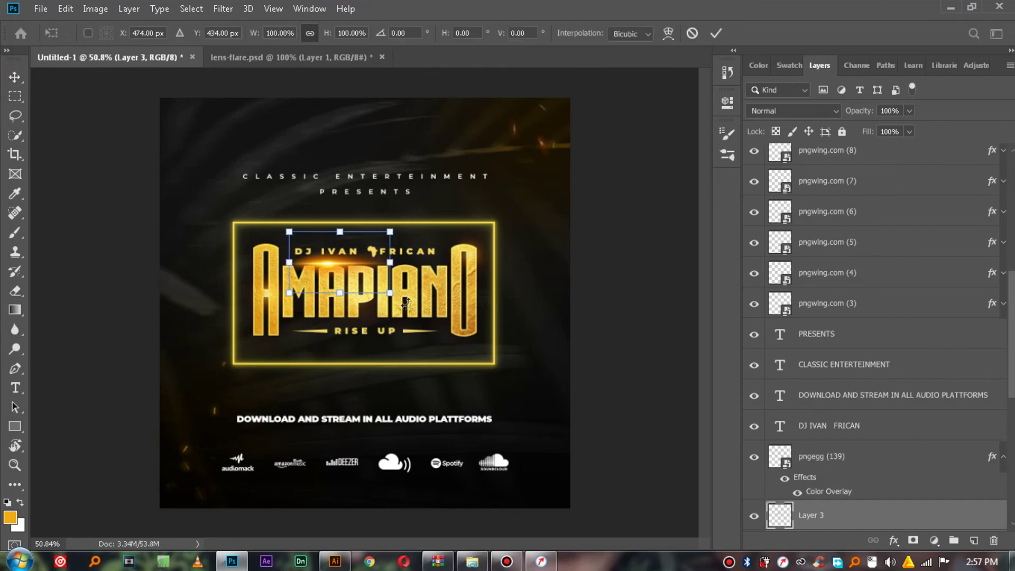
left_click_drag(393, 304, 480, 274)
left_click(724, 35)
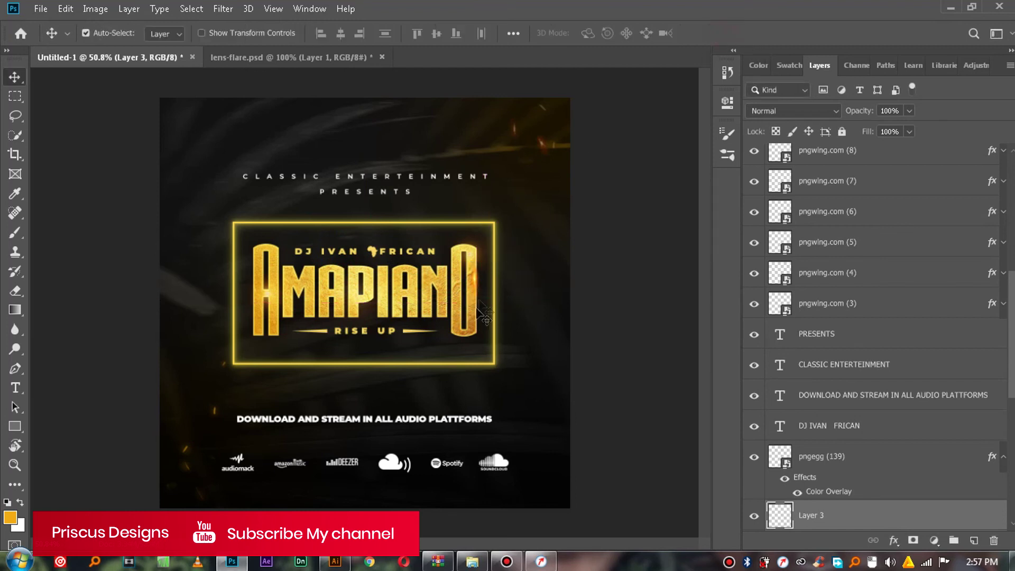
Set the flare layer's blend mode to Screen after trying Linear Dodge (Add), and shift the flare slightly up along the O's edge
left_click(794, 111)
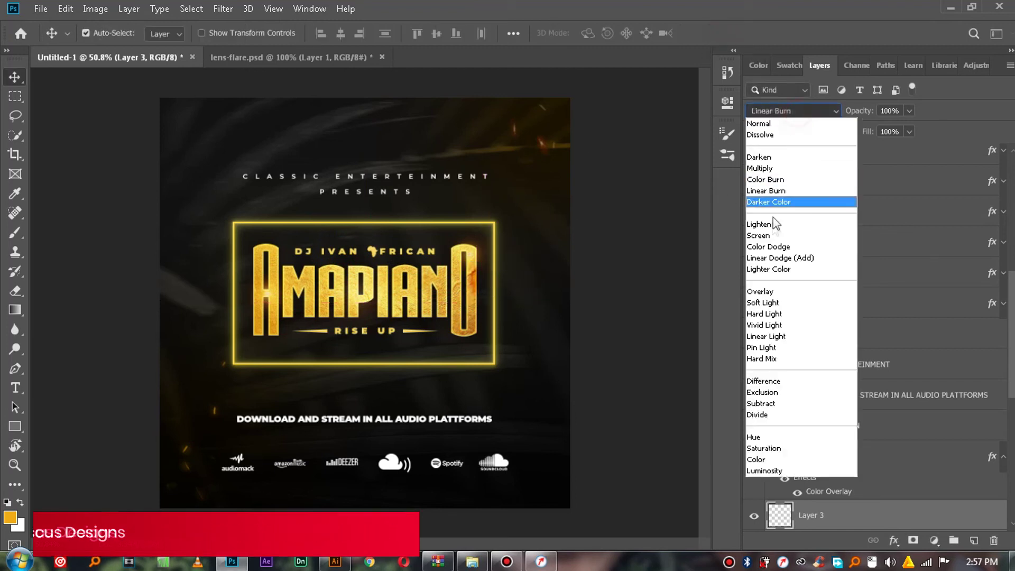
left_click(774, 259)
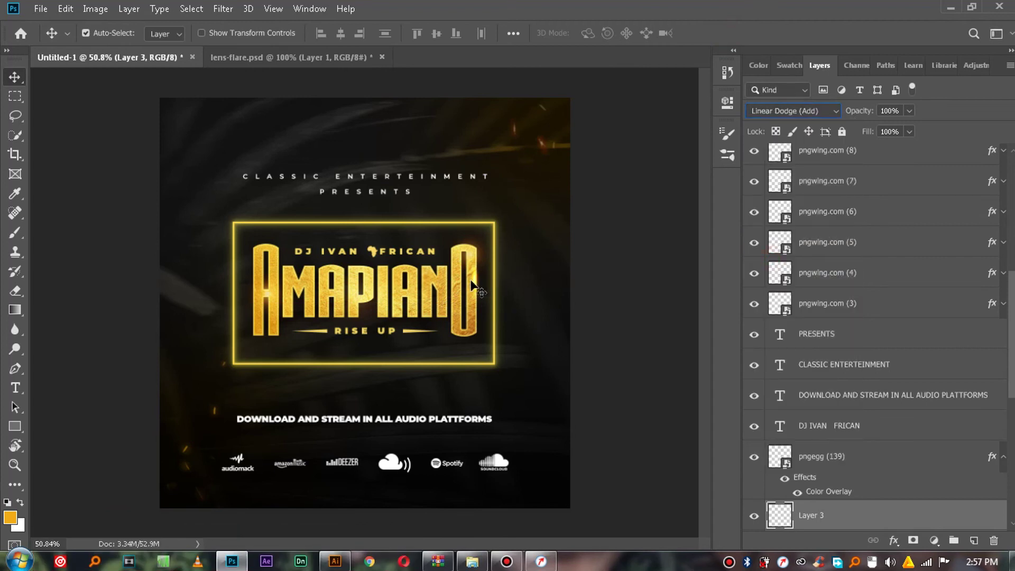
key("super")
key("super")
key("shift+alt+s")
scroll(477, 288, "up", 5)
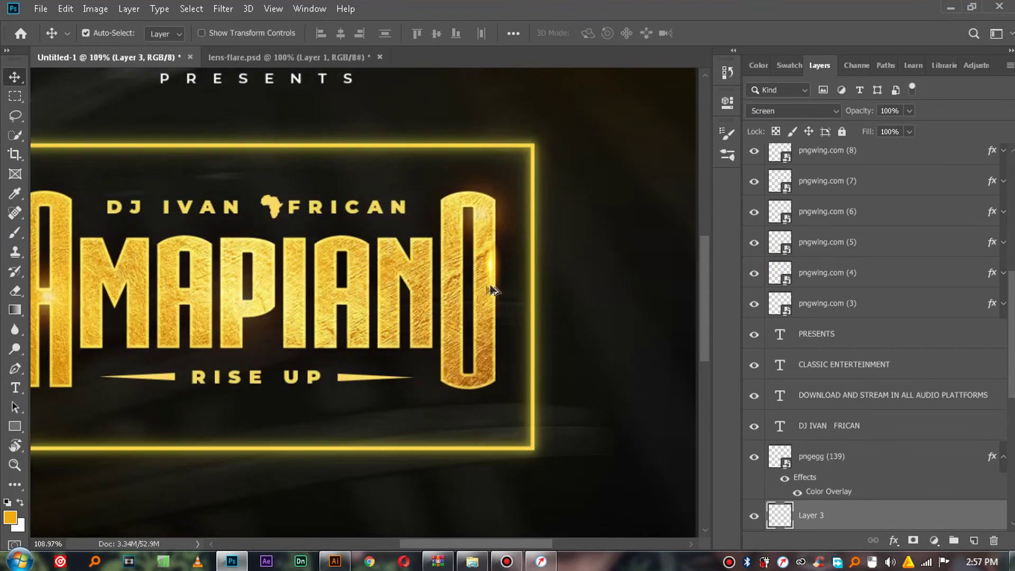
left_click_drag(488, 264, 491, 241)
scroll(543, 332, "down", 4)
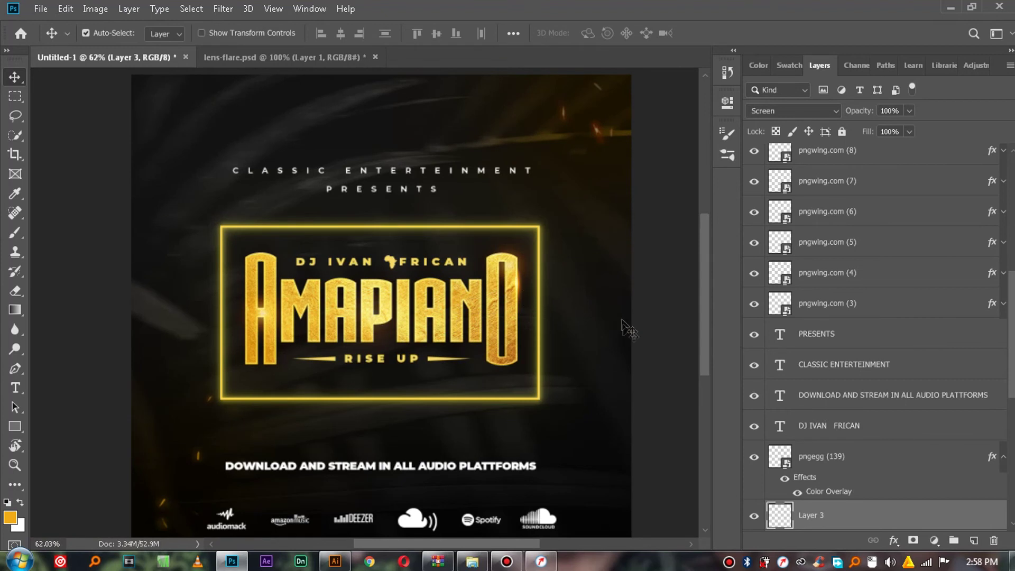
Duplicate the flare layer twice, placing one copy on the title's first letter A and the other near its letter I
key("ctrl+j")
left_click_drag(511, 290, 266, 322)
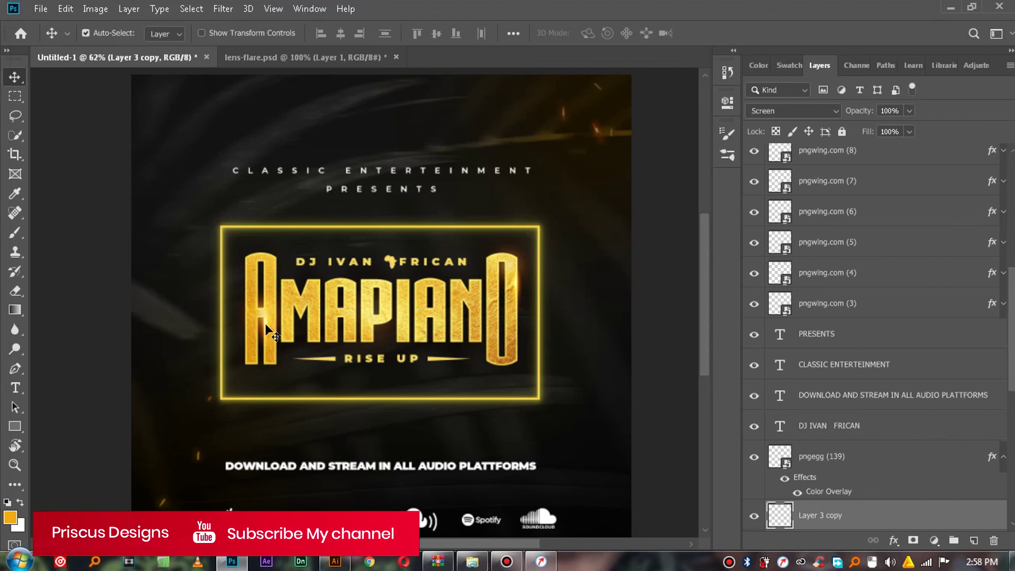
key("ctrl+j")
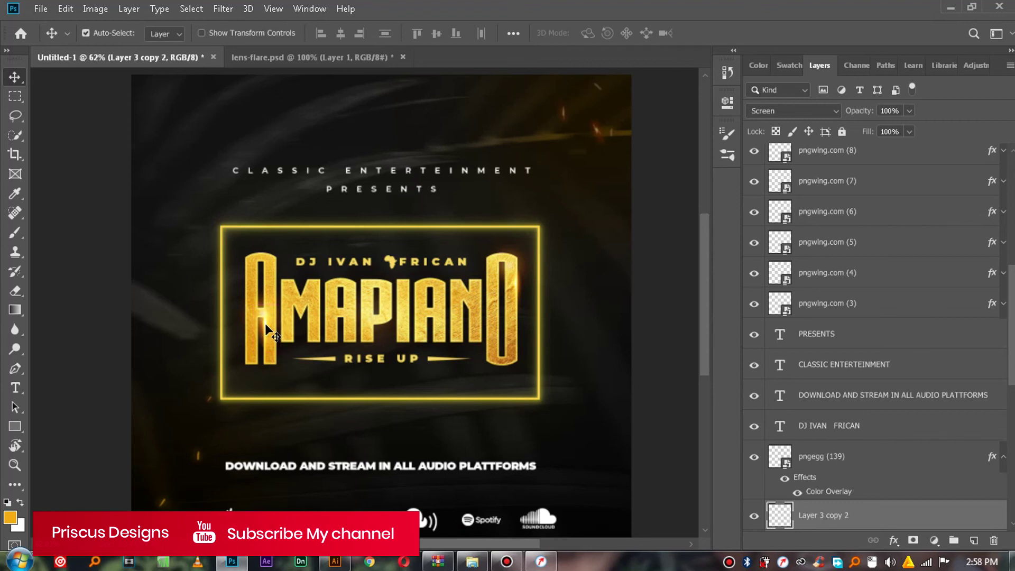
left_click_drag(265, 321, 407, 321)
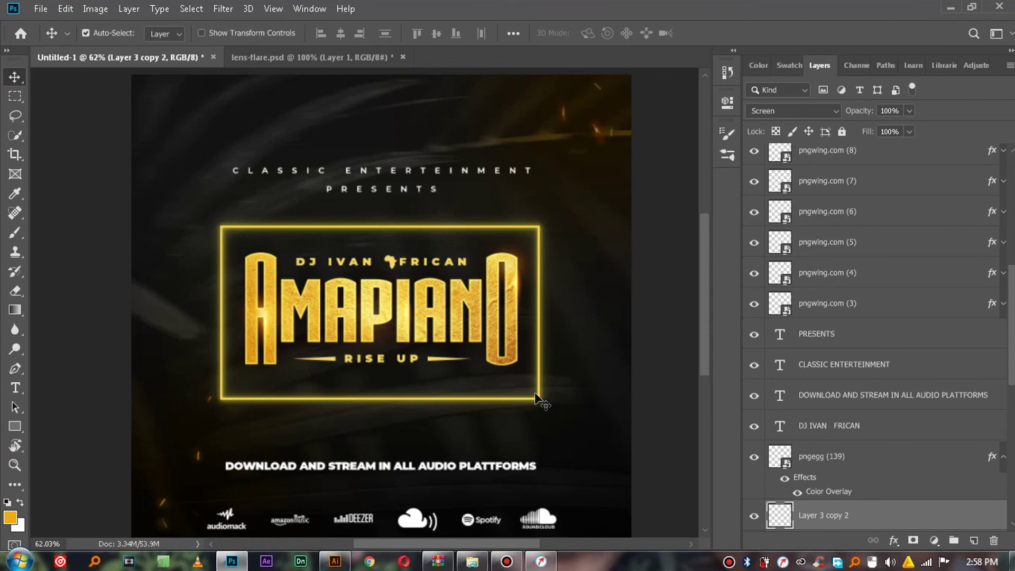
Check the whole cover at 33.33% zoom and hide Layer 1, the gold tint in the cover's upper-right corner
left_click(14, 465)
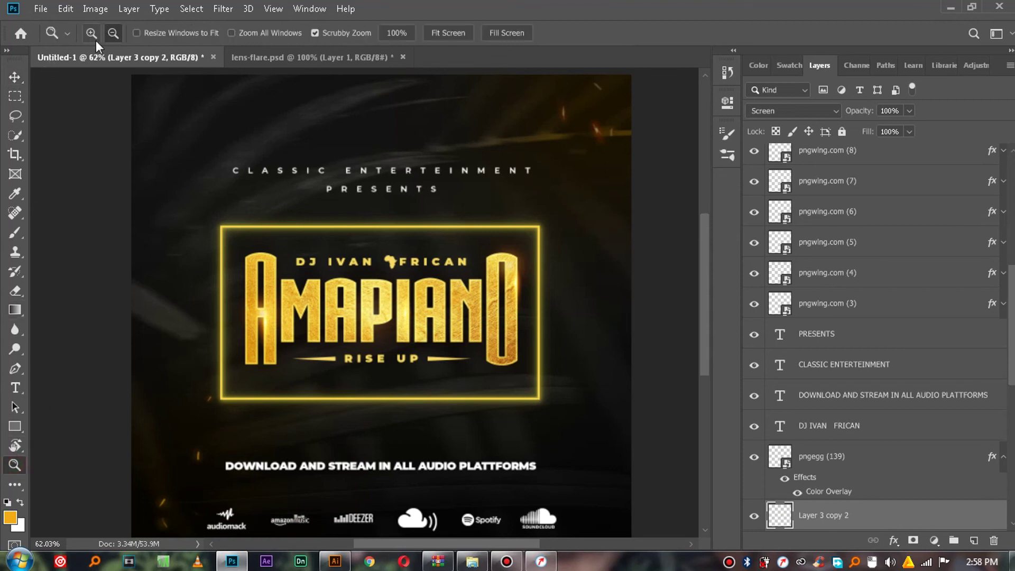
left_click(410, 228, "alt")
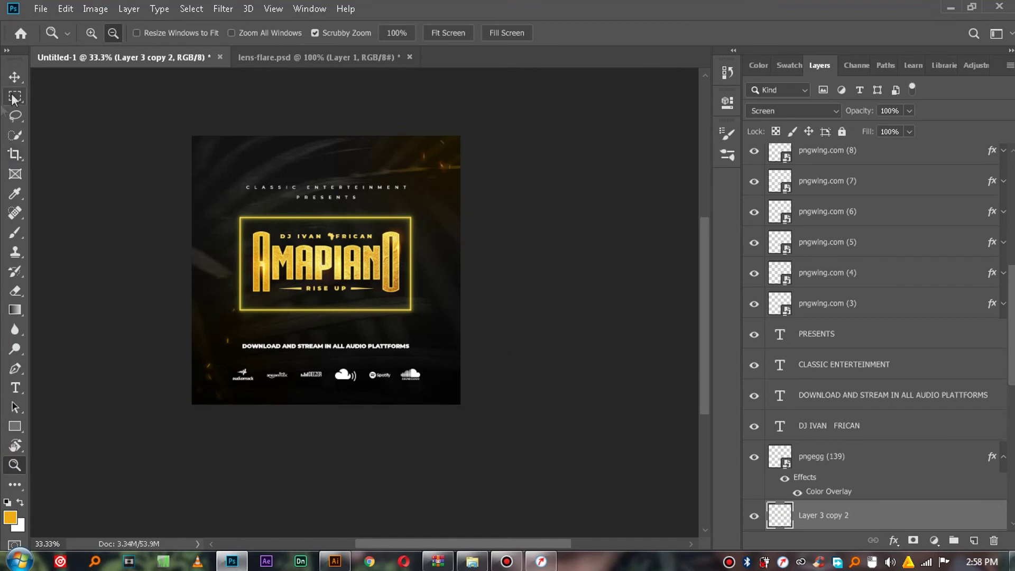
left_click(359, 241)
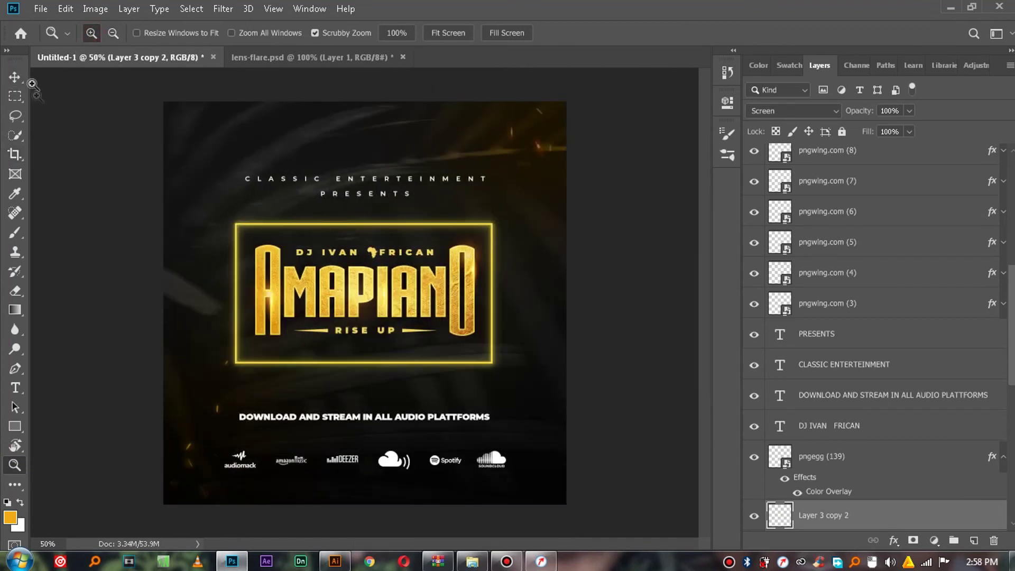
left_click(111, 35)
left_click(312, 256)
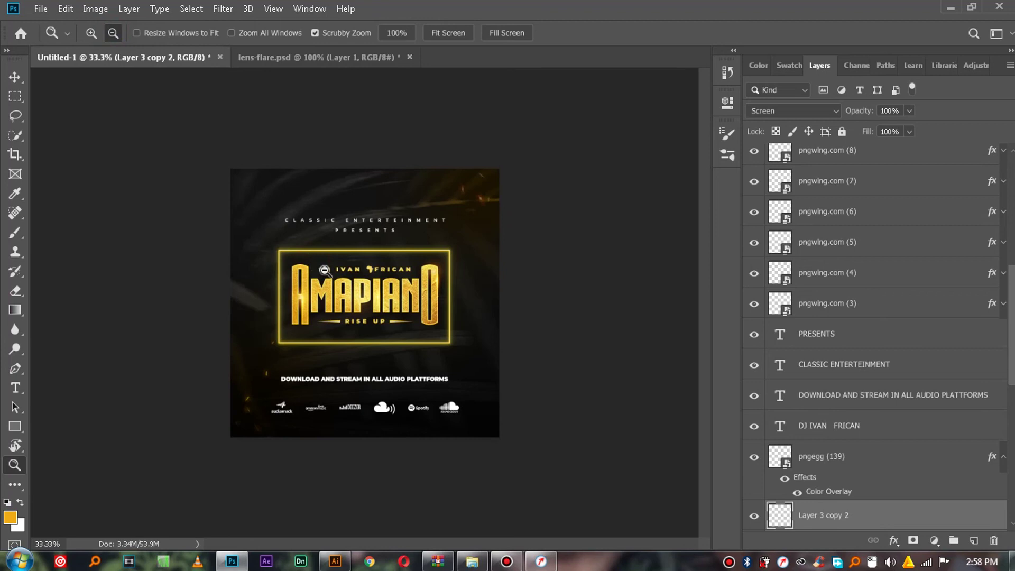
left_click(14, 77)
left_click(486, 227)
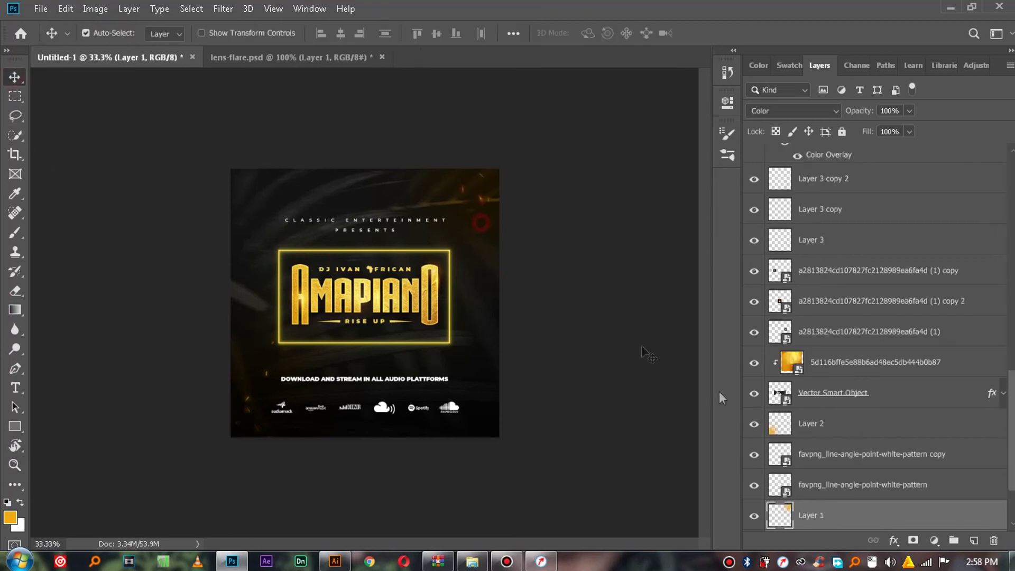
scroll(824, 491, "down", 1)
left_click(752, 485)
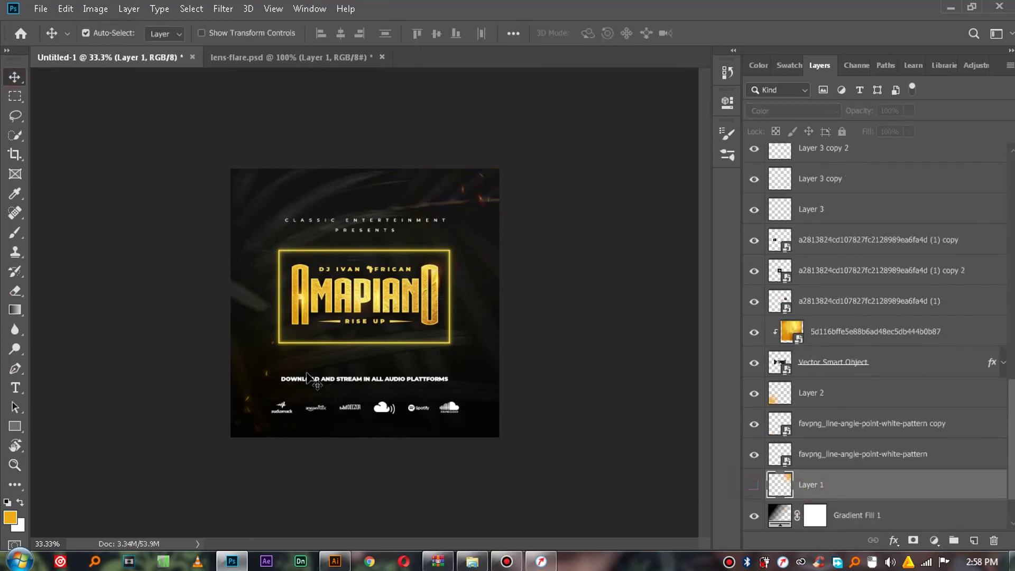
Place the orange flare image a2813824cd107827fc2128989ea6fa4d (1) into the cover directly above the Gradient Fill 1 layer
left_click(243, 352)
left_click(501, 227)
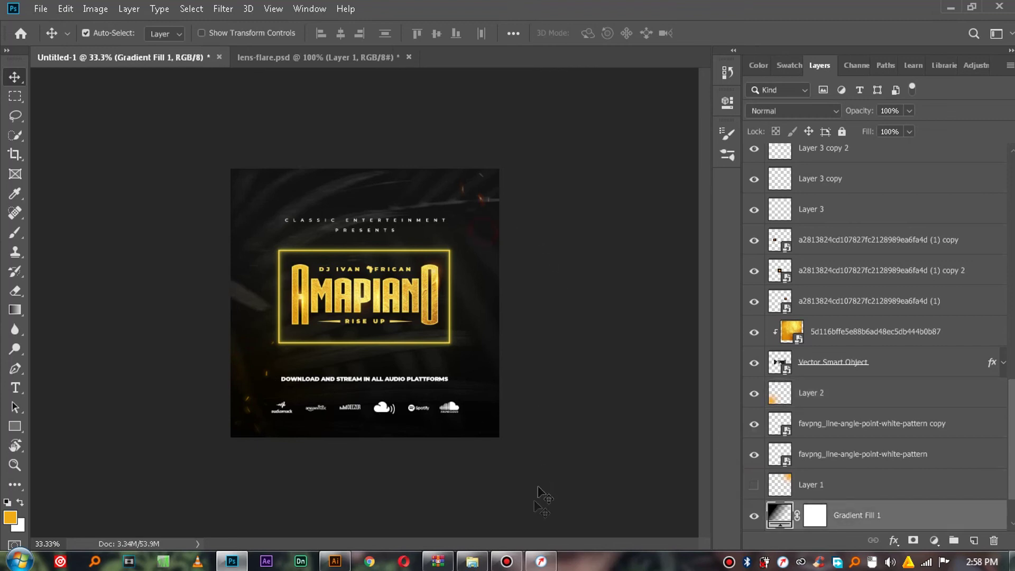
right_click(472, 561)
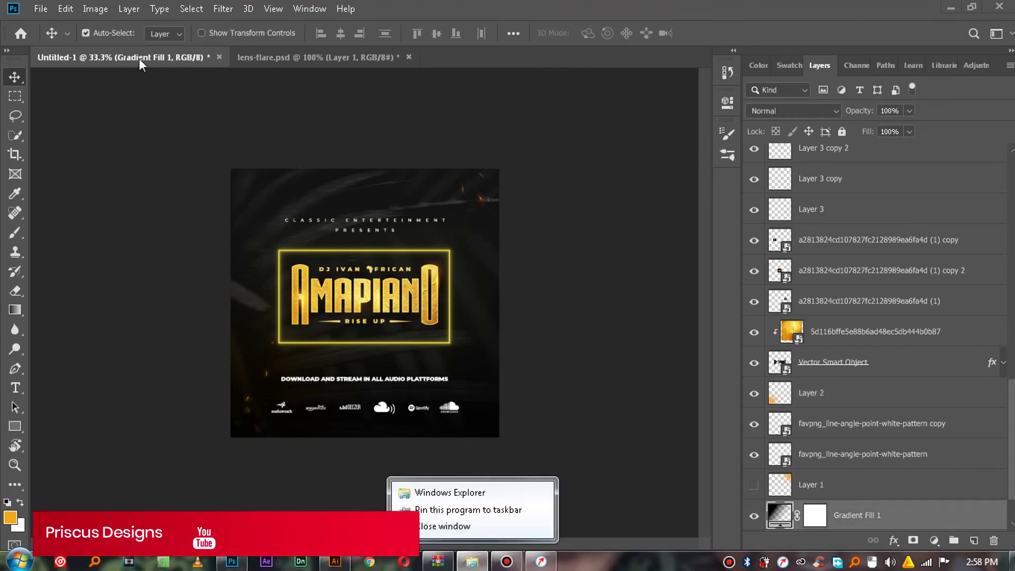
left_click(472, 561)
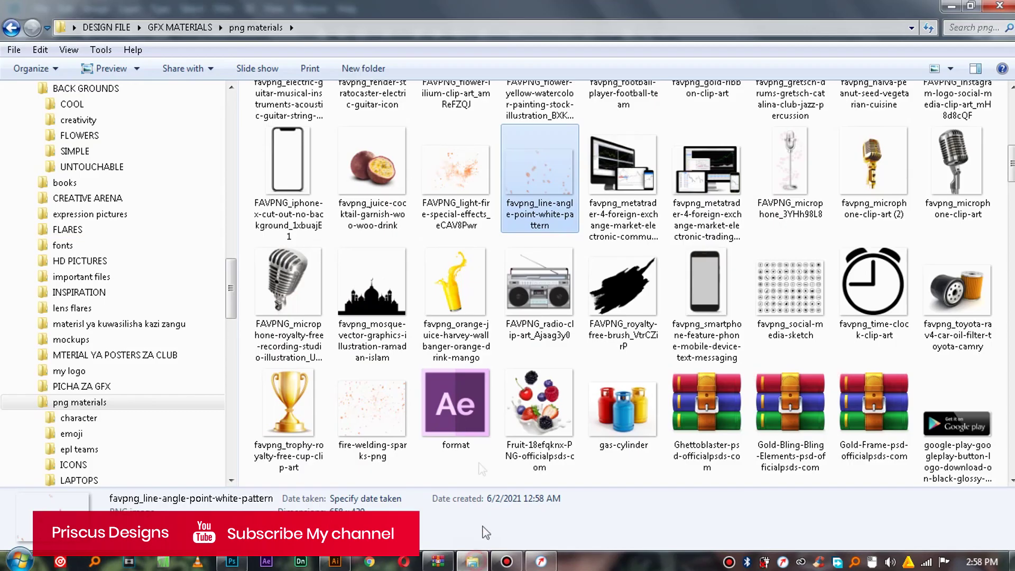
left_click(11, 27)
left_click(296, 236)
left_click(299, 268)
double_click(290, 252)
left_click_drag(968, 126, 570, 156)
Scale the placed orange flare image to about 167% and position its glow over the cover's upper-right corner
left_click_drag(388, 292, 306, 369)
left_click_drag(498, 211, 520, 187)
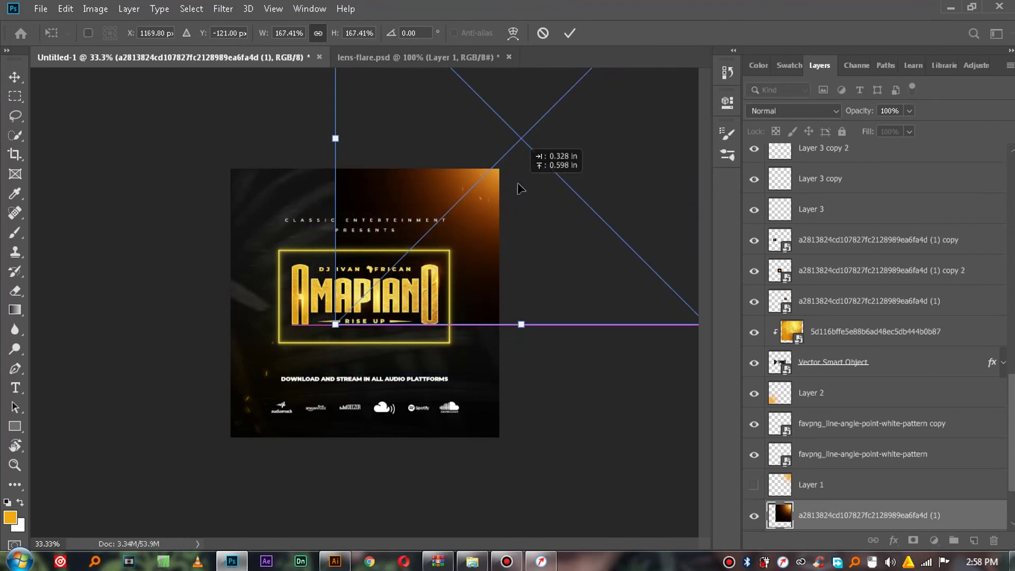
left_click(566, 34)
Set the orange flare layer to Screen blending at 65% opacity and duplicate it into the cover's lower-left corner
left_click(793, 111)
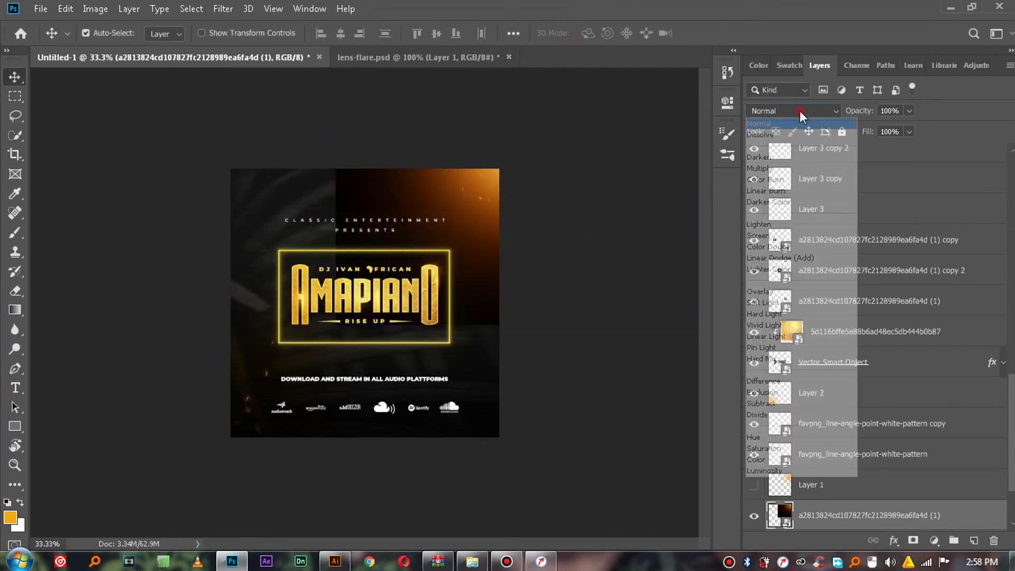
left_click(766, 238)
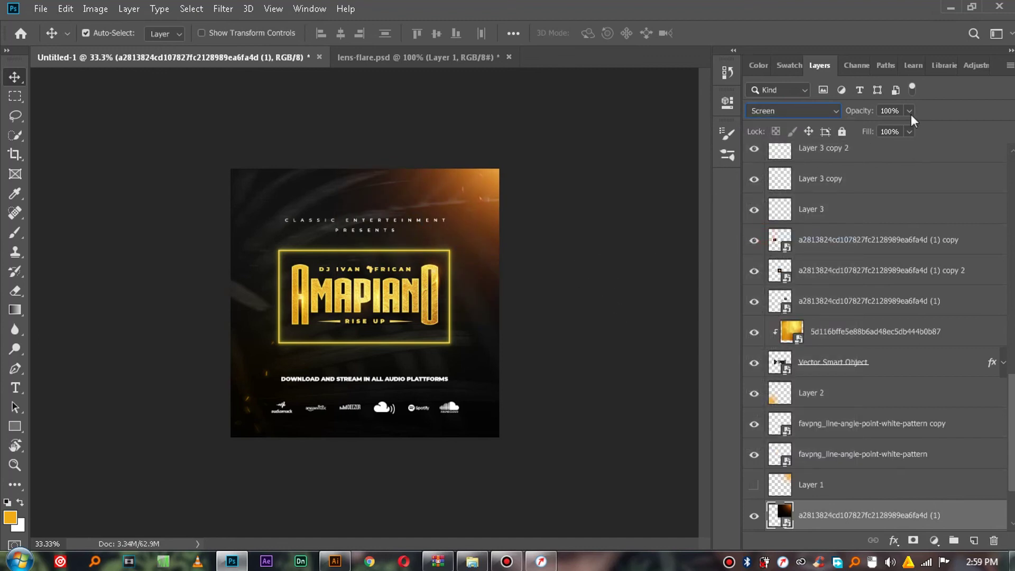
left_click_drag(902, 129, 885, 125)
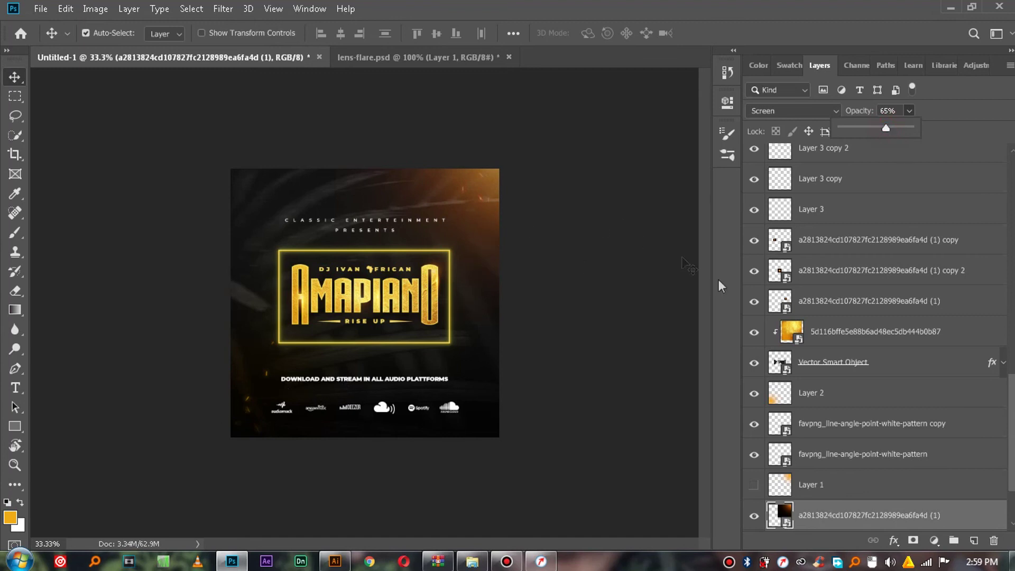
key("ctrl+j")
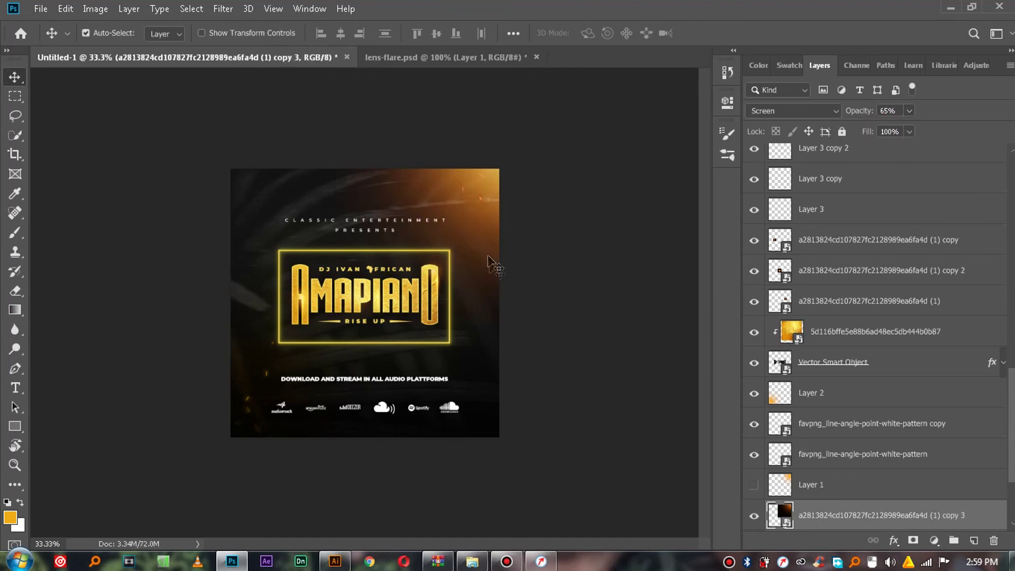
left_click_drag(485, 239, 231, 439)
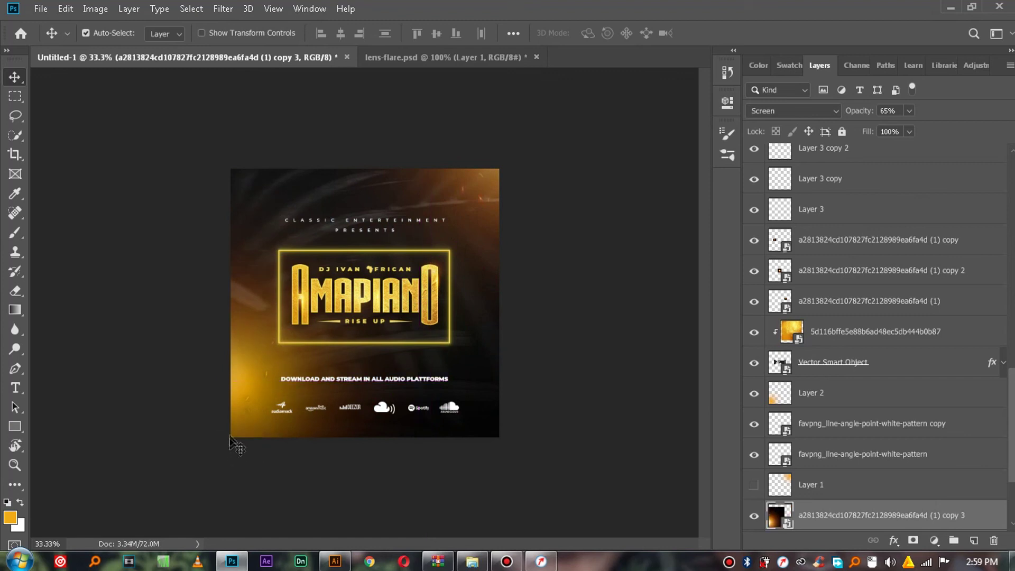
Delete the old gold tint layers, Layer 1 and Layer 2
scroll(807, 490, "down", 3)
left_click(825, 392)
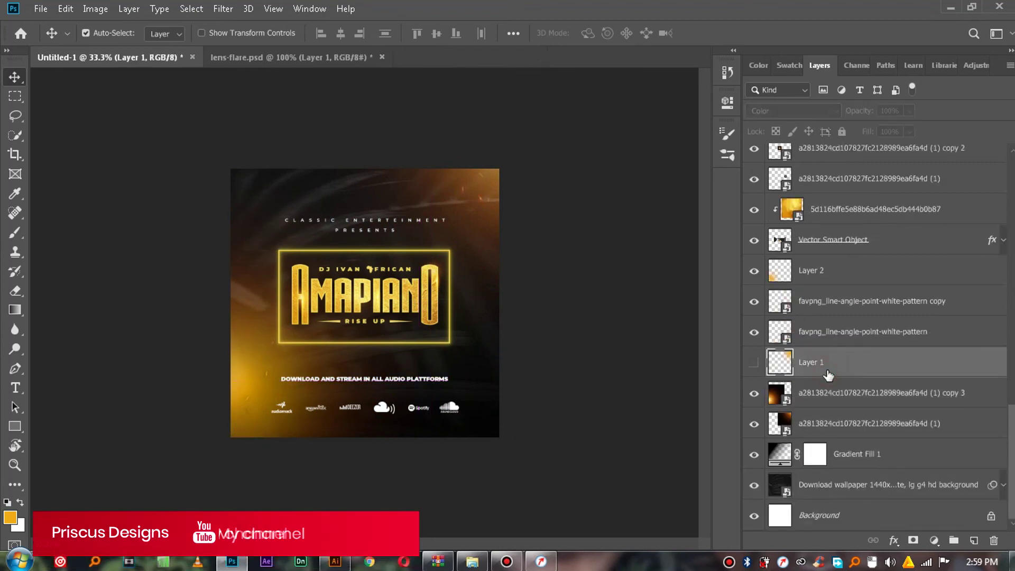
key("Delete")
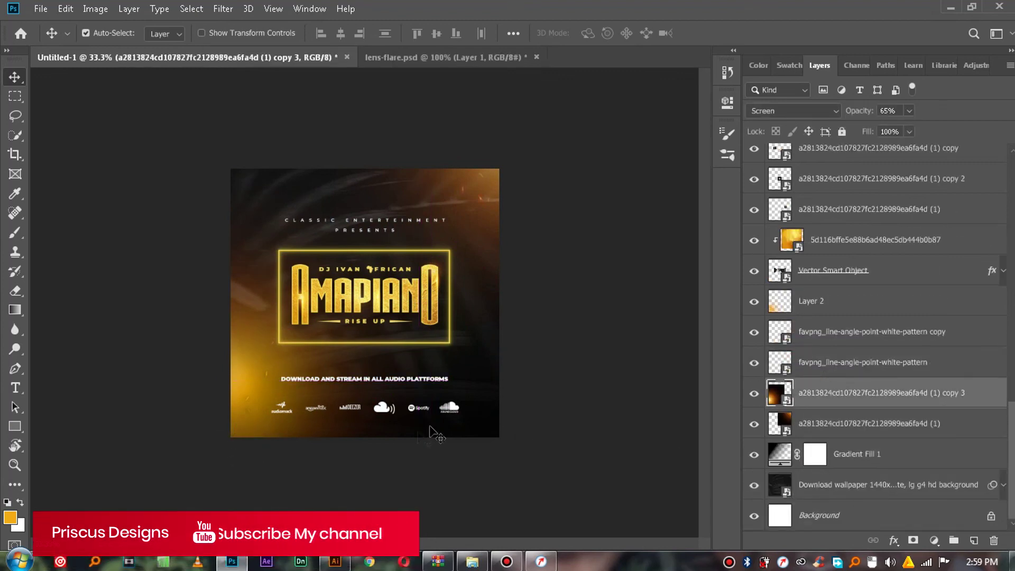
left_click(824, 314)
key("Delete")
Move the orange flare copy farther out past the cover's lower-left corner and select the sparks copy there
left_click_drag(254, 417, 187, 470)
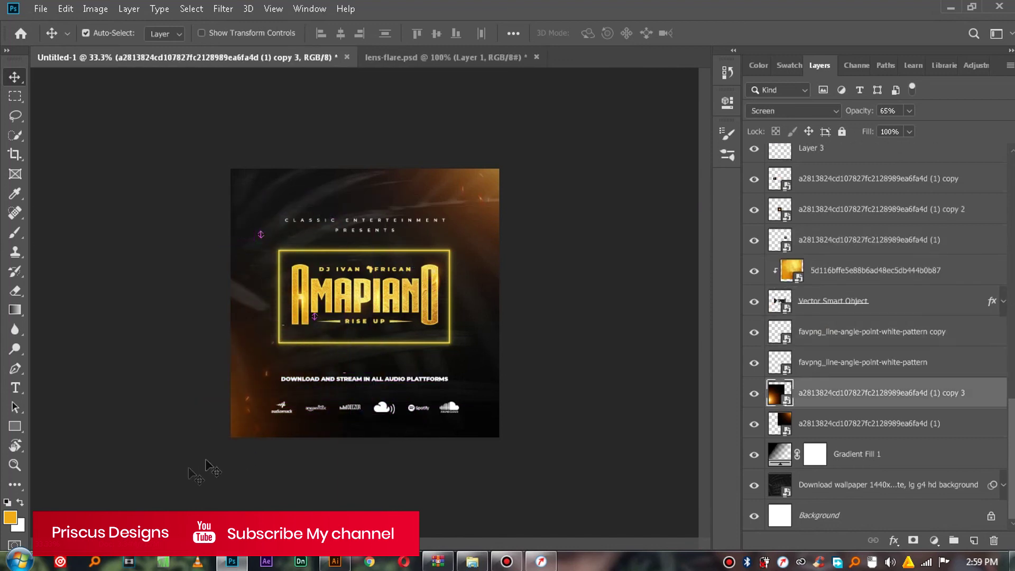
left_click(255, 437)
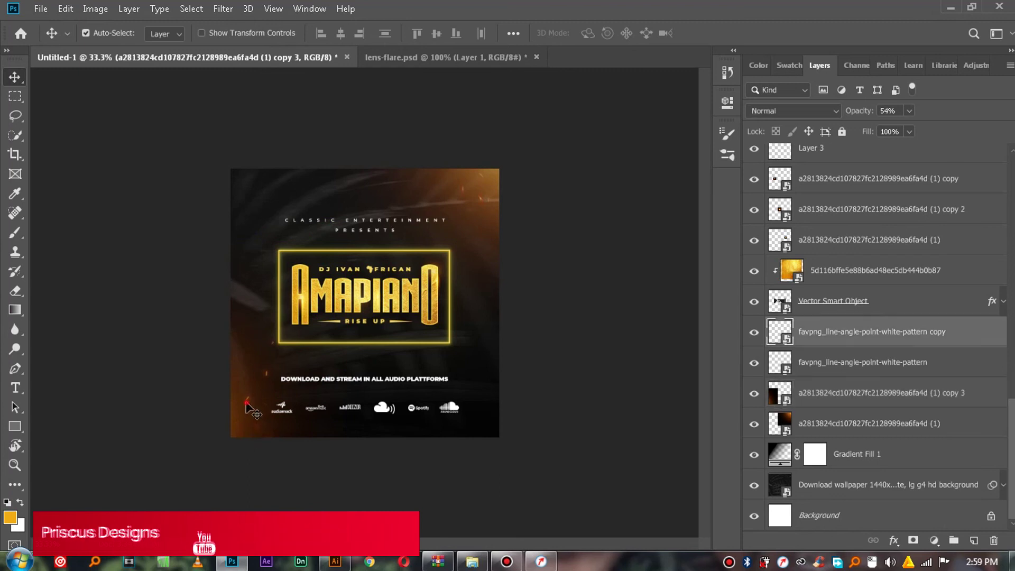
Raise the upper-right sparks' opacity and lower the orange flares to 40% in the upper right and 53% in the lower left
left_click(473, 199)
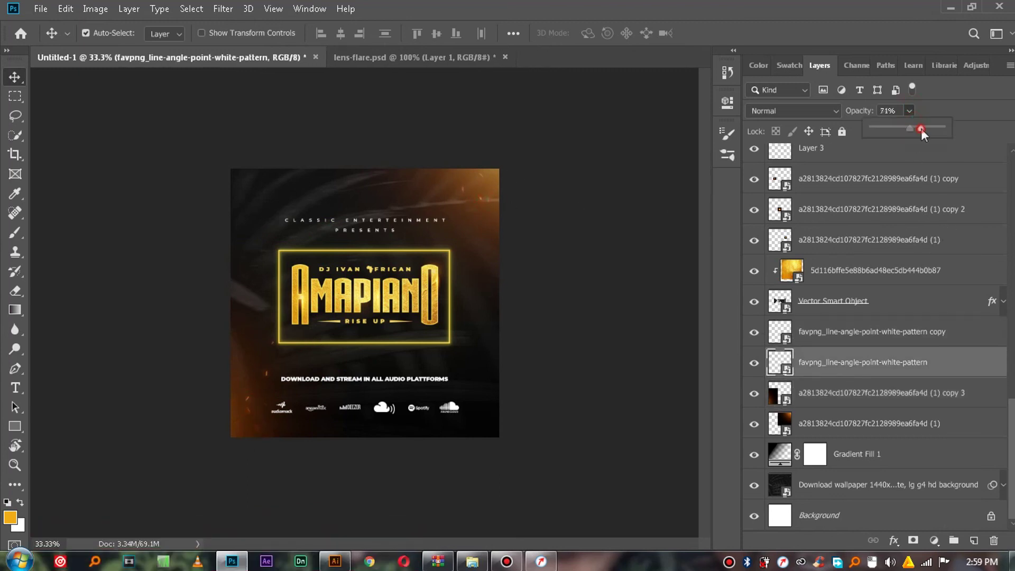
left_click_drag(922, 128, 937, 128)
left_click(513, 197)
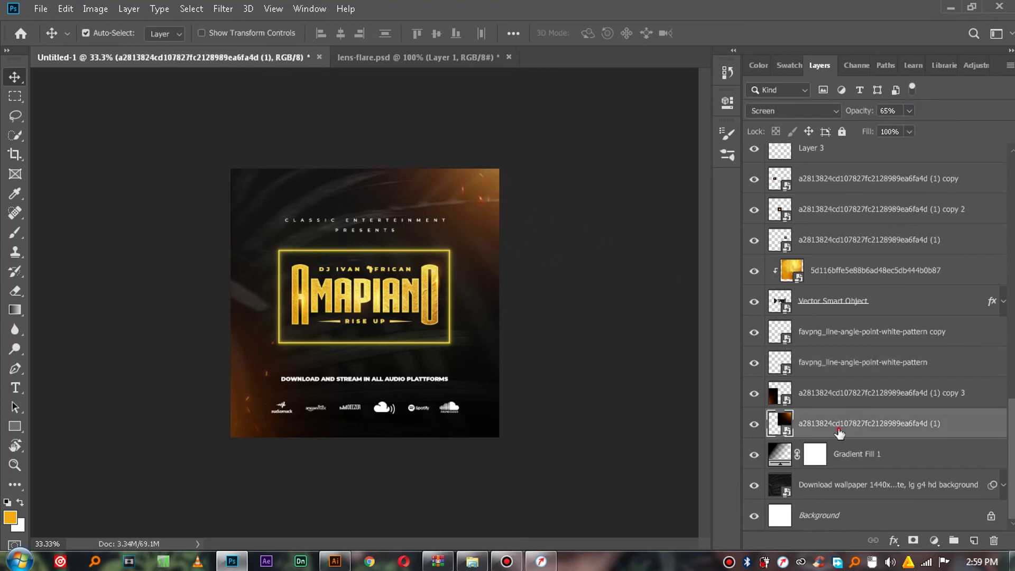
left_click_drag(909, 129, 896, 128)
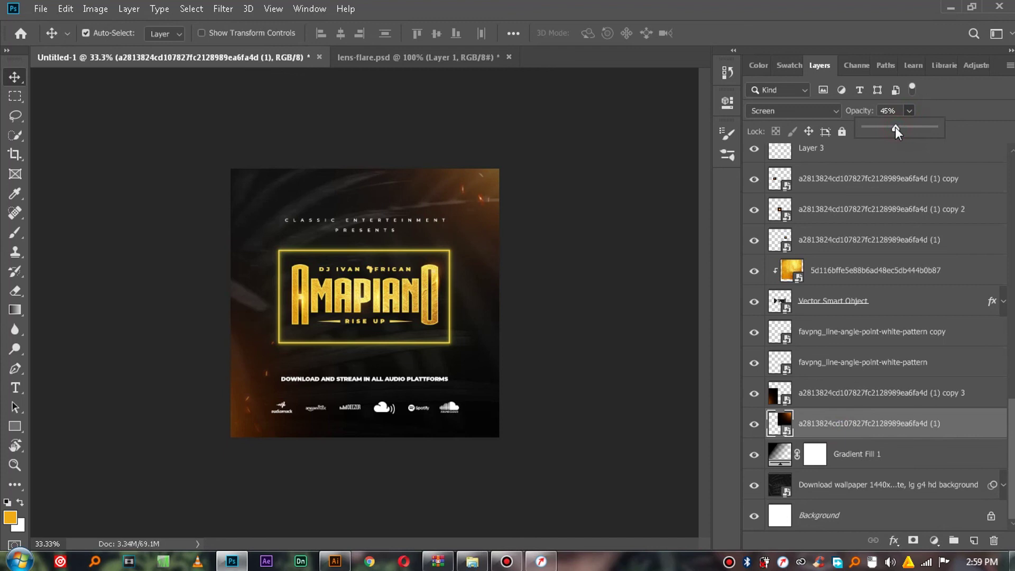
left_click(261, 424)
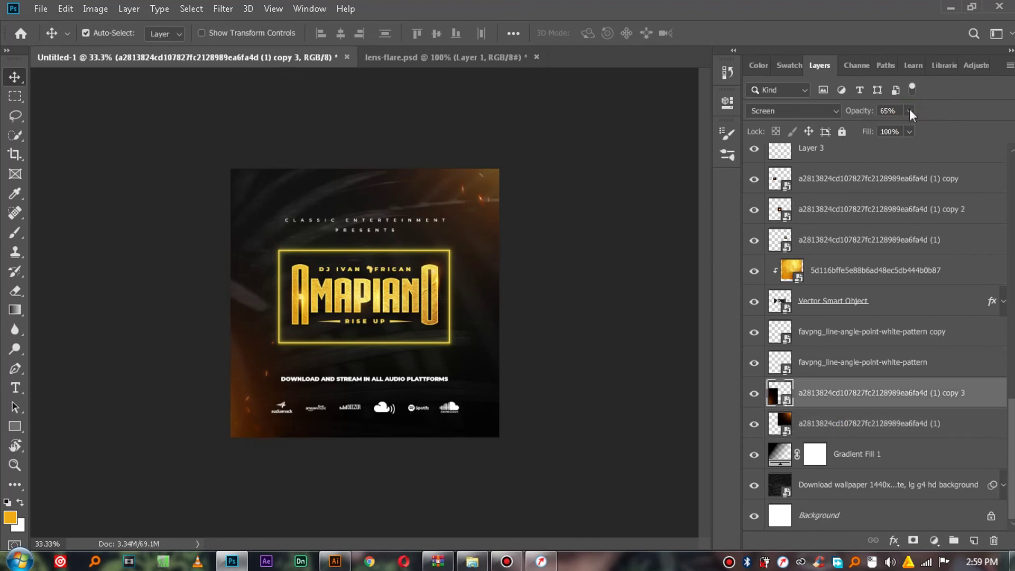
left_click(248, 400)
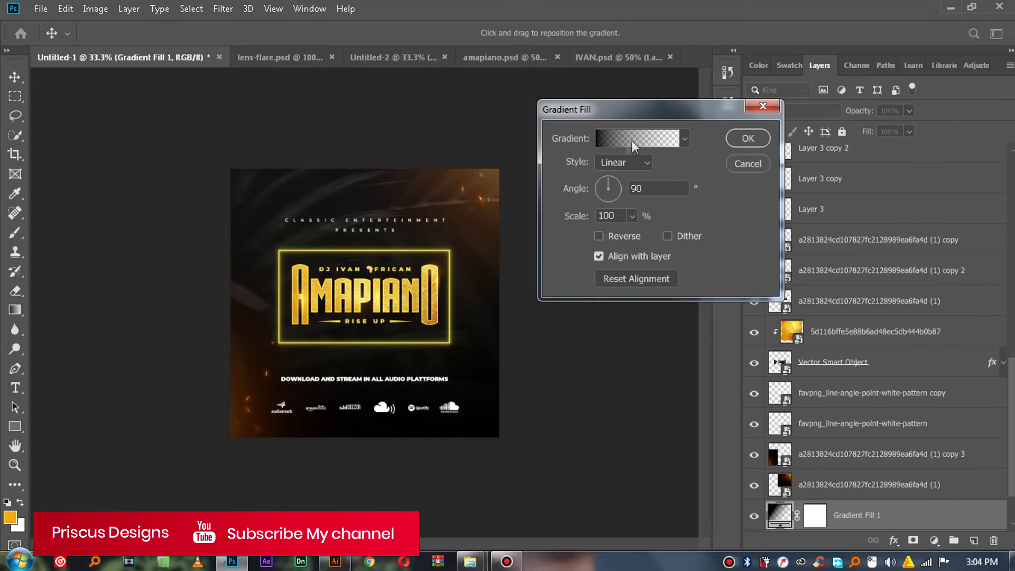
Confirm the linear 90° gradient fill and place the Dark marquina marble image from the CREATIVE ARENA folder above Gradient Fill 1
left_click(747, 138)
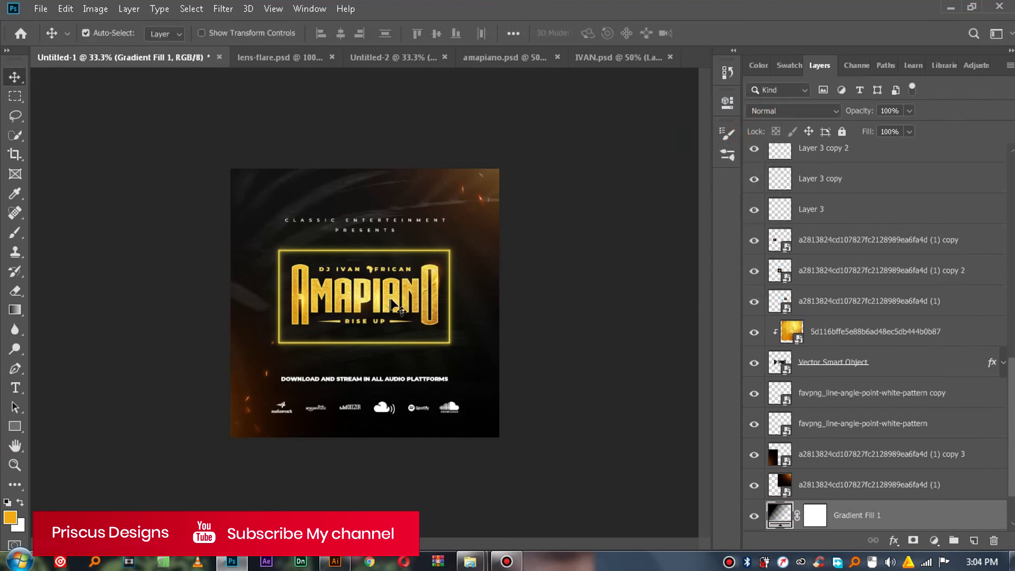
scroll(798, 499, "down", 2)
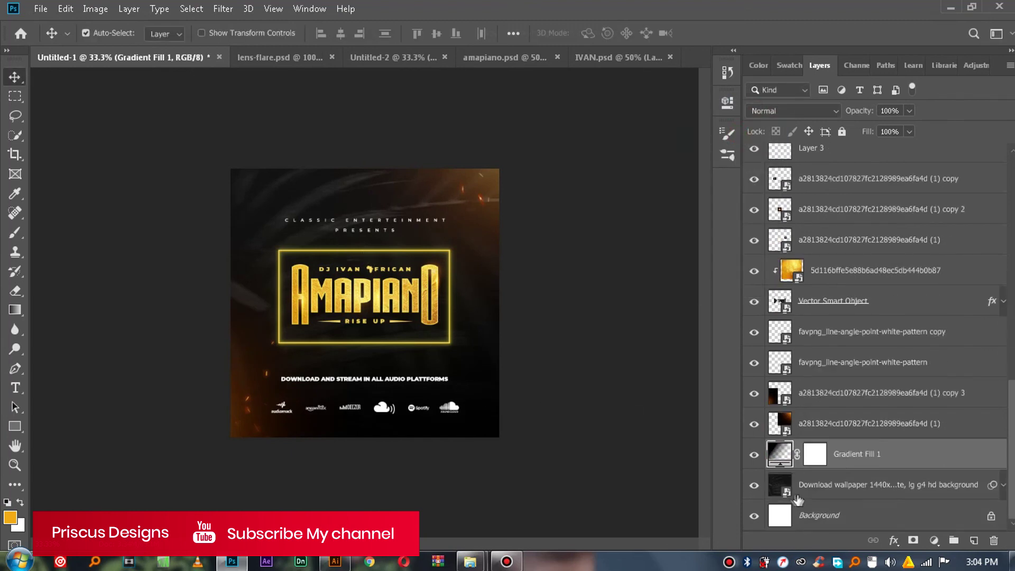
mouse_move(470, 561)
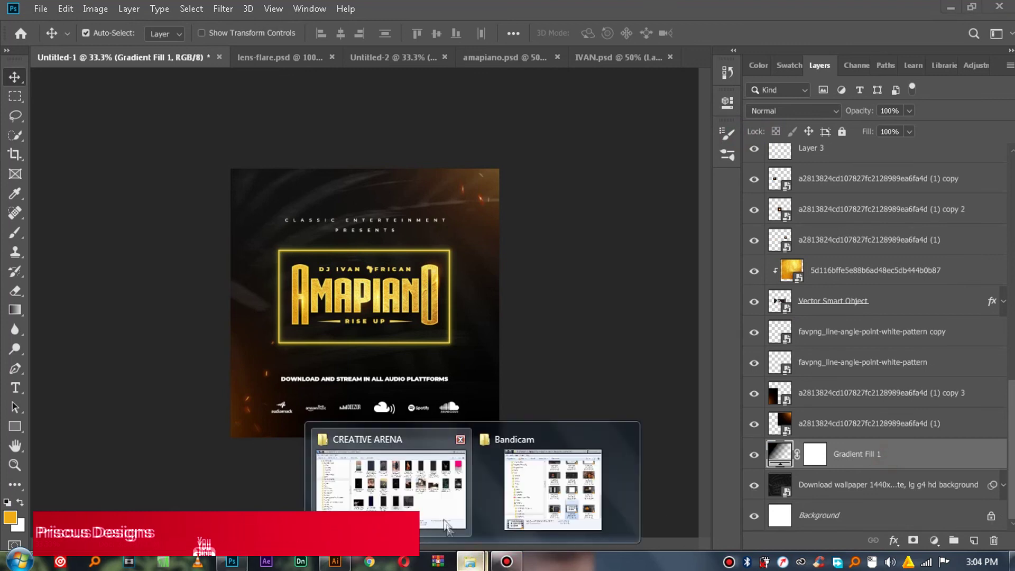
left_click(379, 478)
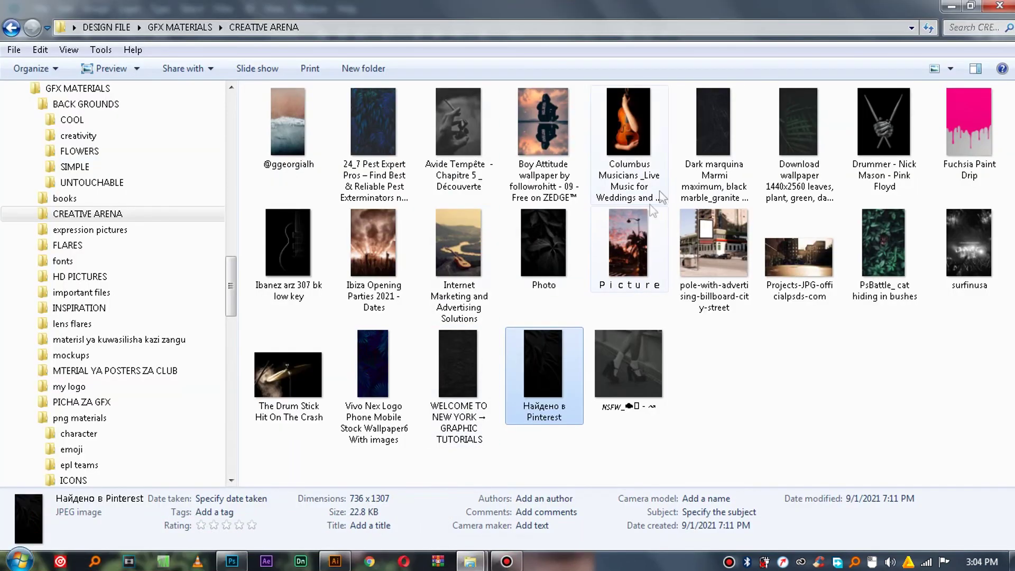
left_click(708, 145)
left_click_drag(714, 131, 388, 362)
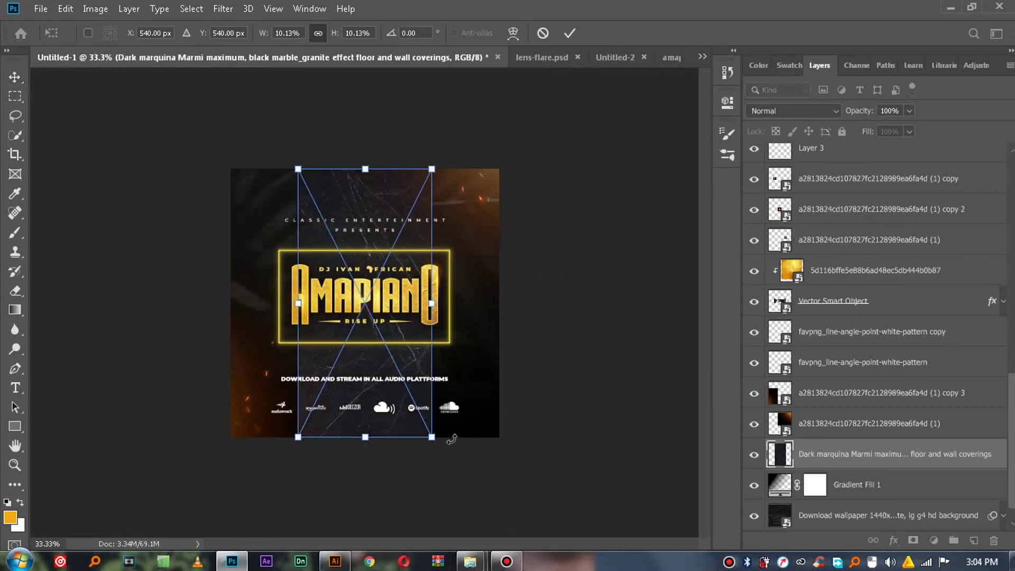
Rotate the marble image 90°, scale it to about 12.35% and position it over the cover's lower half
left_click_drag(433, 447, 194, 406)
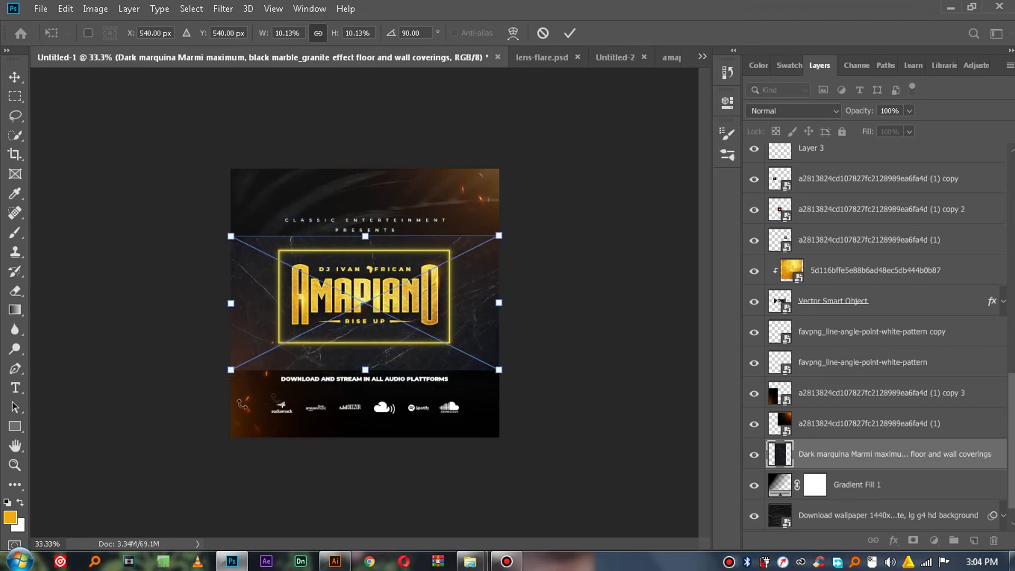
left_click_drag(491, 275, 499, 343)
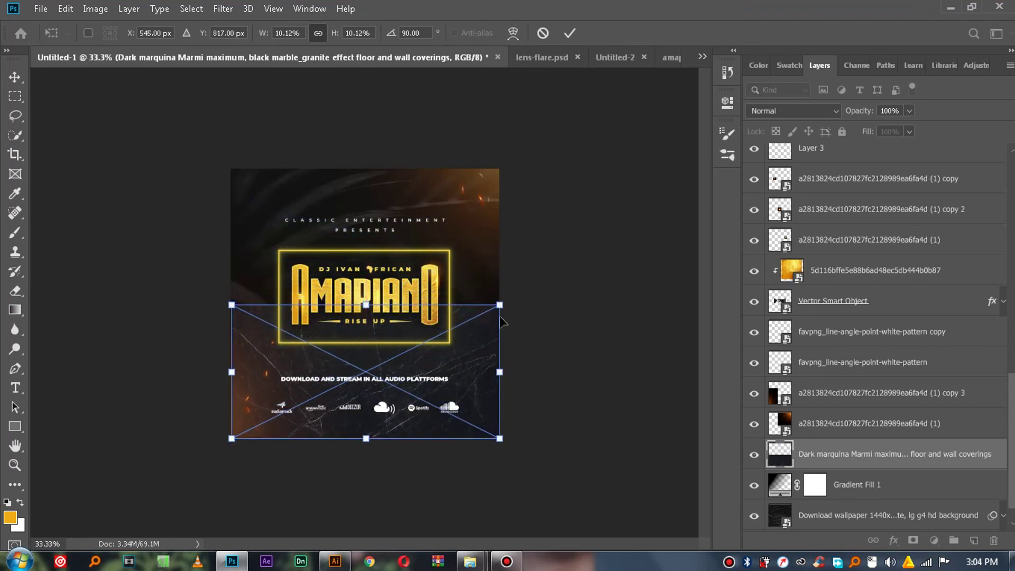
left_click_drag(499, 305, 529, 289)
key("ctrl+z")
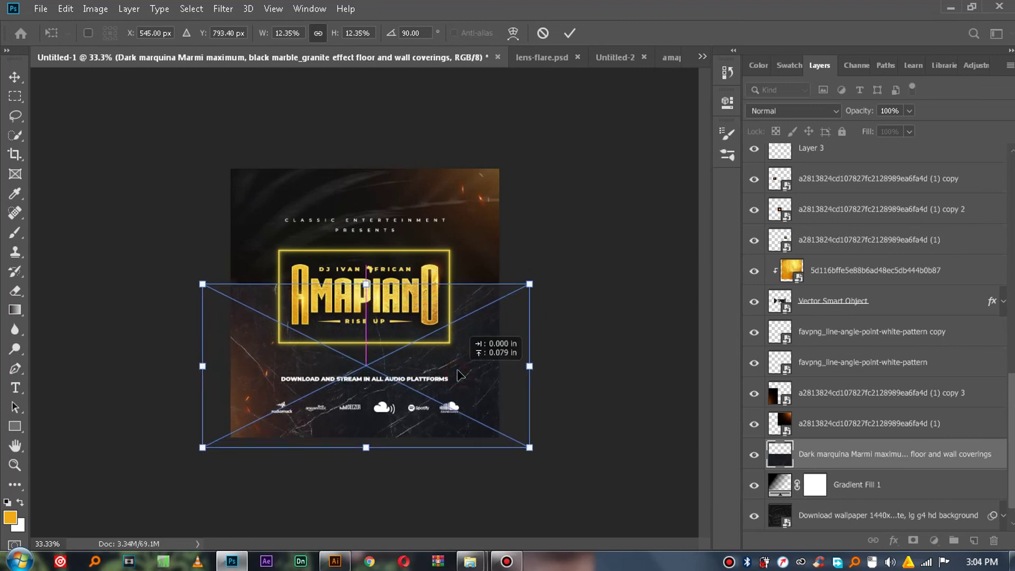
left_click(569, 33)
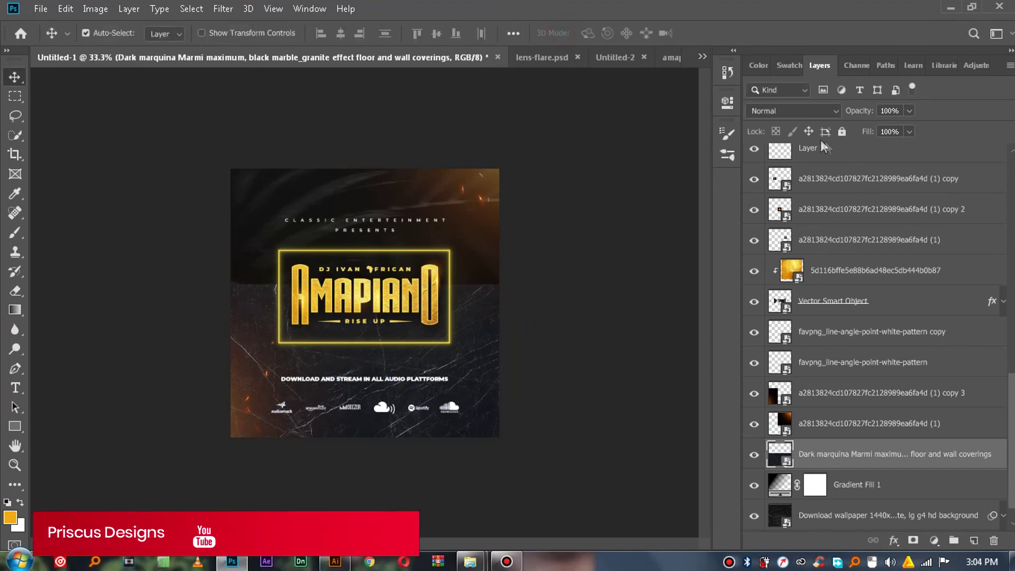
Set the marble layer to Pin Light blending and duplicate it twice, offsetting one copy to each side of the cover's lower half
left_click(791, 110)
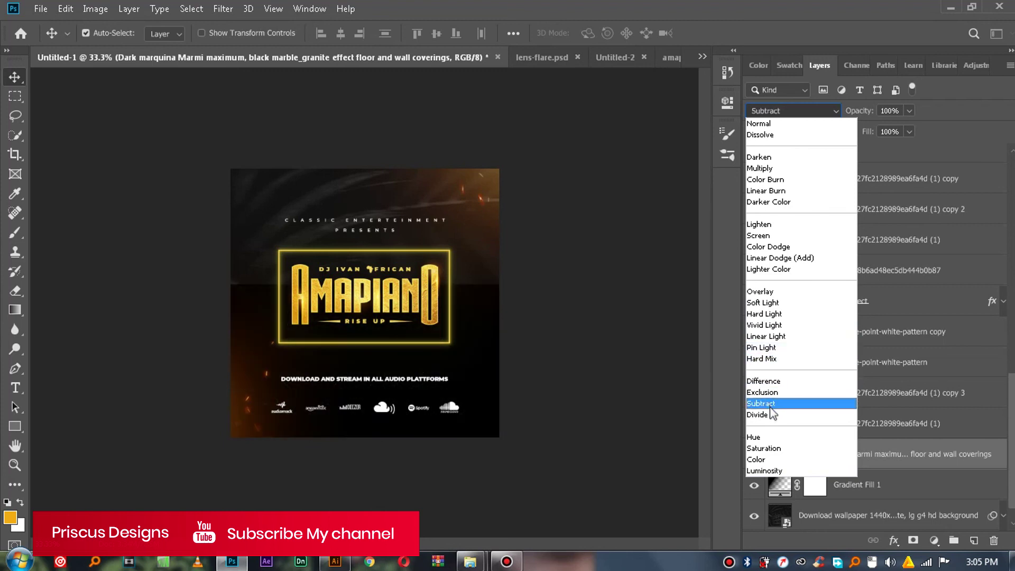
left_click(778, 348)
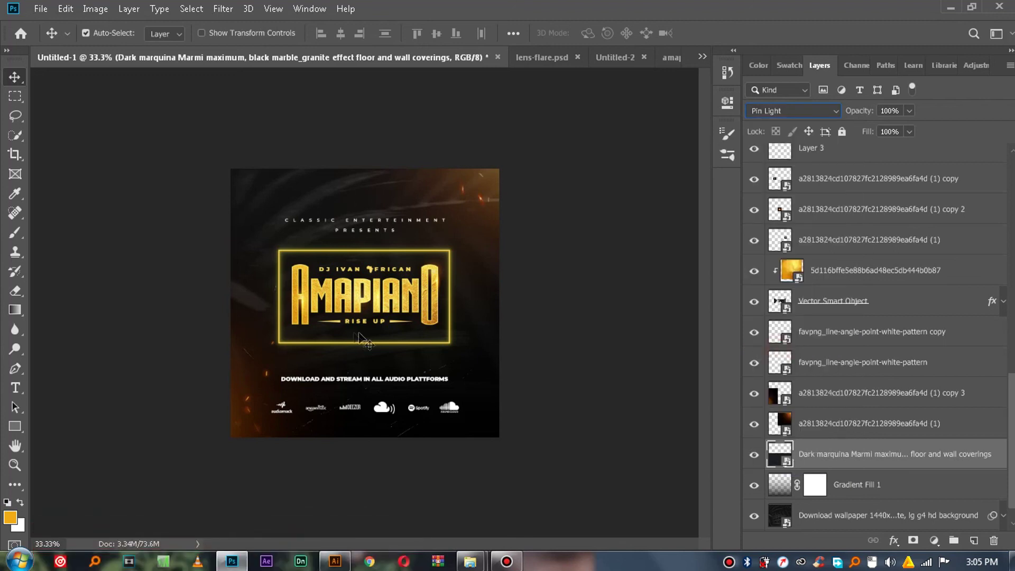
left_click_drag(412, 427, 489, 418)
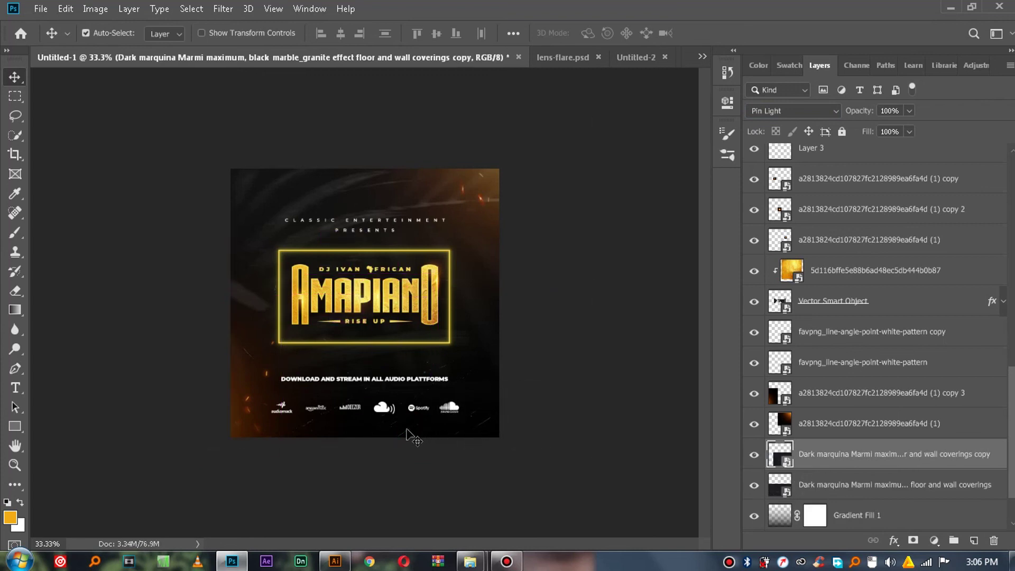
left_click_drag(406, 434, 206, 420)
Reduce the orange flares' opacity to about 17% in the upper-right corner and 13% in the lower-left corner
left_click(512, 226)
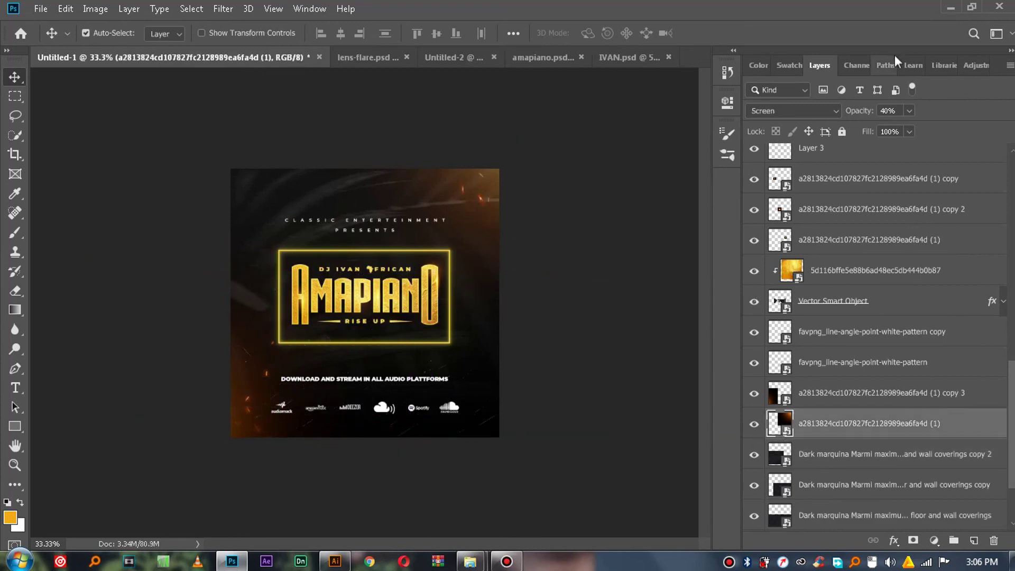
left_click_drag(899, 128, 892, 129)
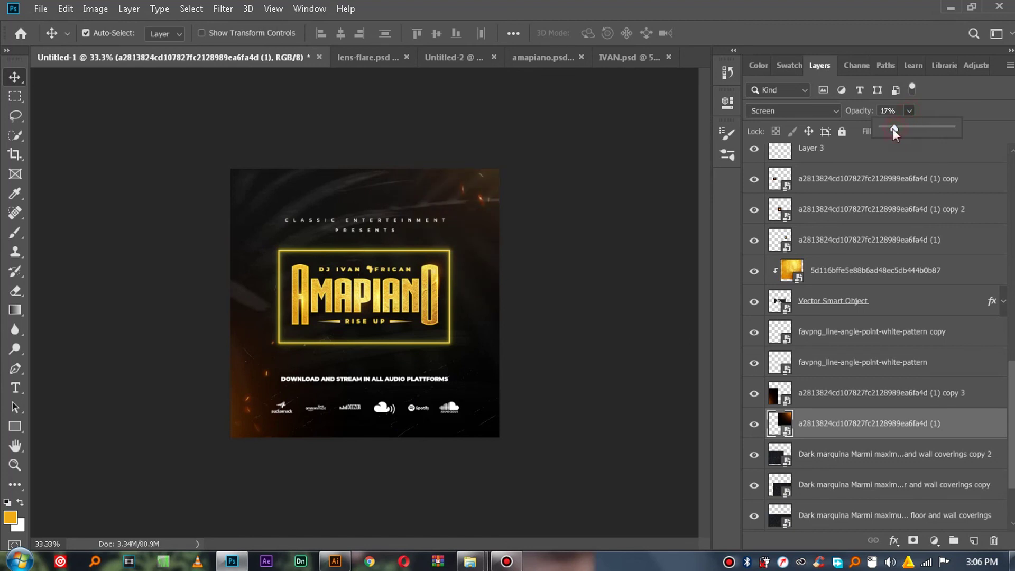
left_click(238, 434)
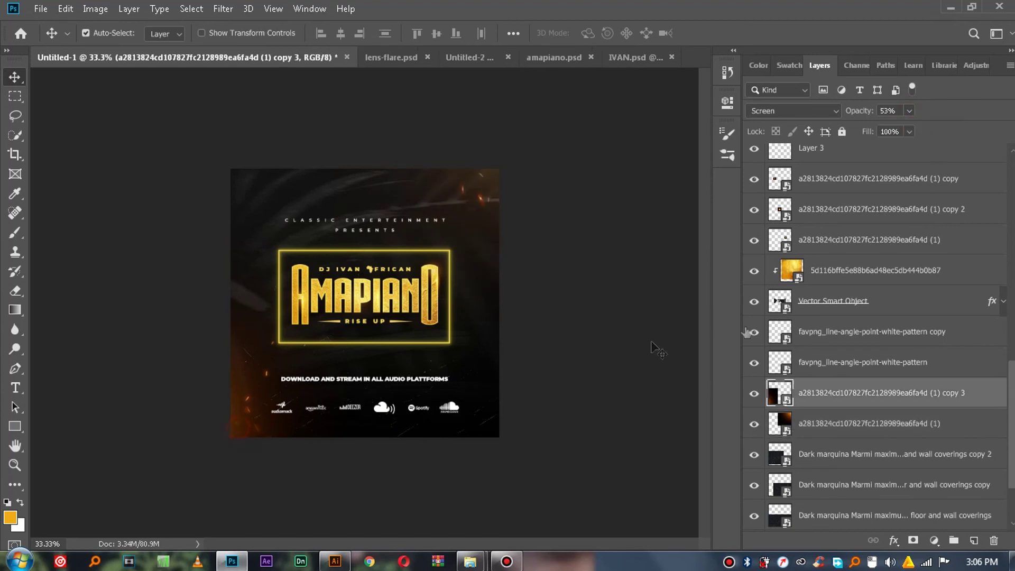
left_click(909, 111)
left_click_drag(910, 129, 880, 131)
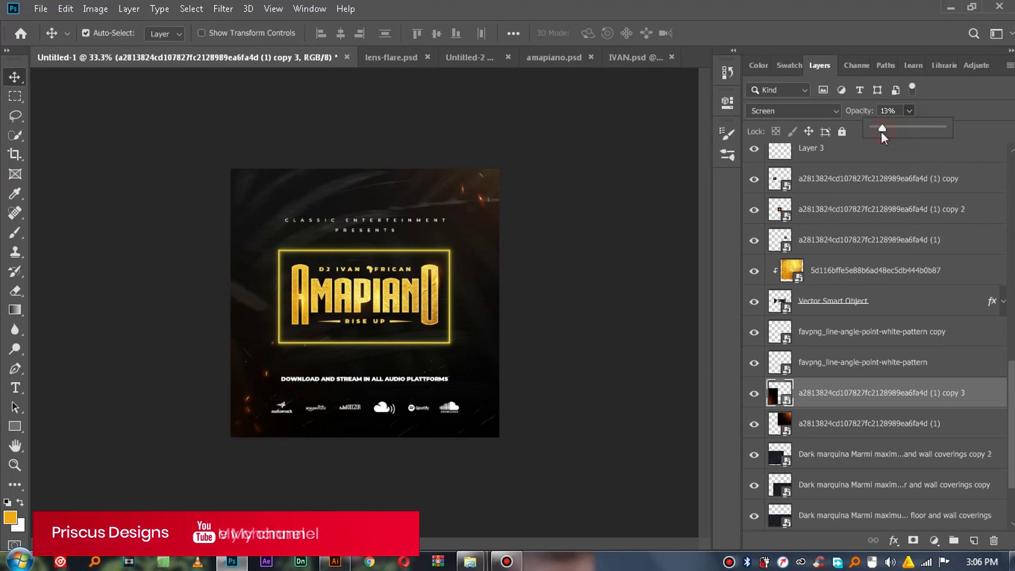
Shift the lower-left sparks copy slightly toward the cover's left edge and set its opacity to about 50%
mouse_move(248, 412)
left_mouse_down()
mouse_move(241, 380)
mouse_move(237, 399)
left_mouse_up()
left_click_drag(907, 116, 891, 128)
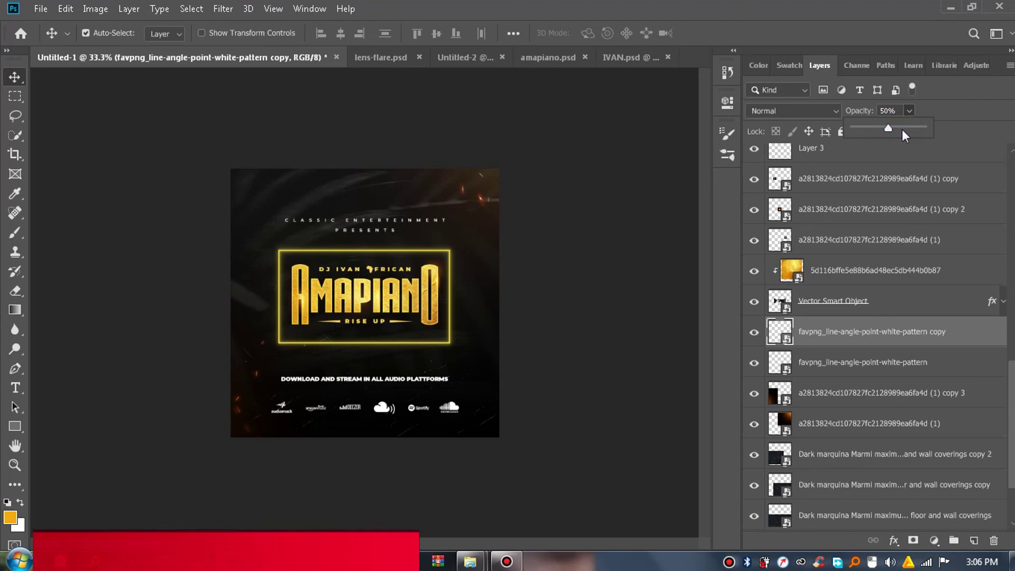
key("alt+bracketleft")
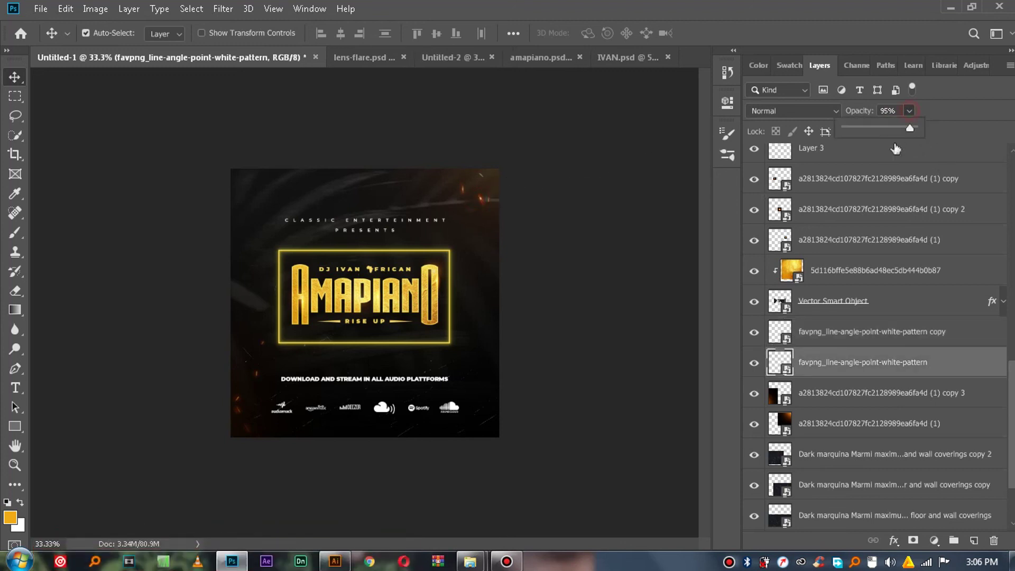
Duplicate the marble texture layer twice more and position the copies across the cover's upper part
left_click(364, 425)
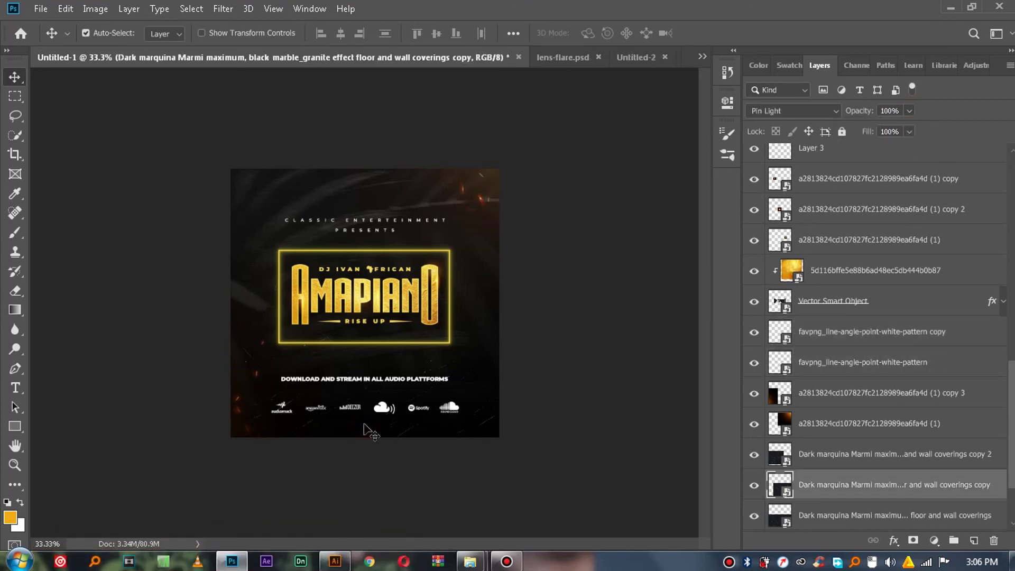
left_click(364, 425, "alt")
left_click_drag(368, 429, 353, 324)
left_click_drag(330, 185, 294, 195)
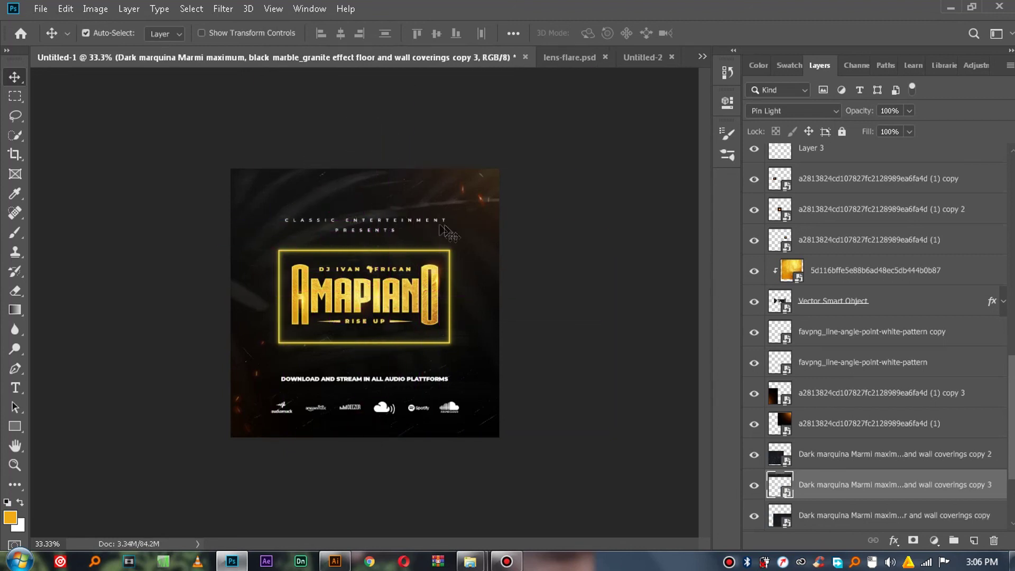
left_click_drag(442, 227, 372, 348)
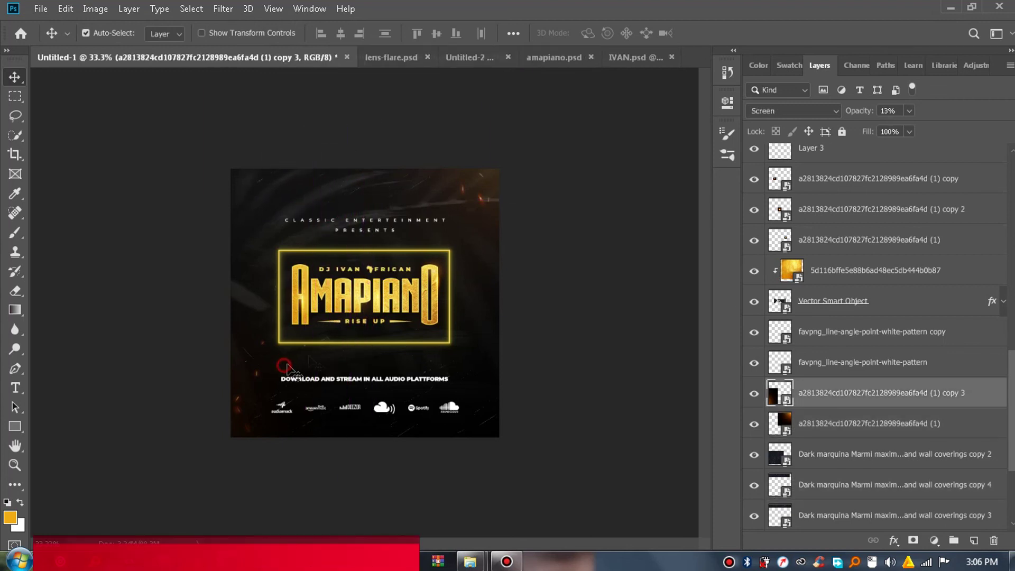
Adjust the drop shadow opacity on the AMAPIANO title's Vector Smart Object layer
left_click(400, 326)
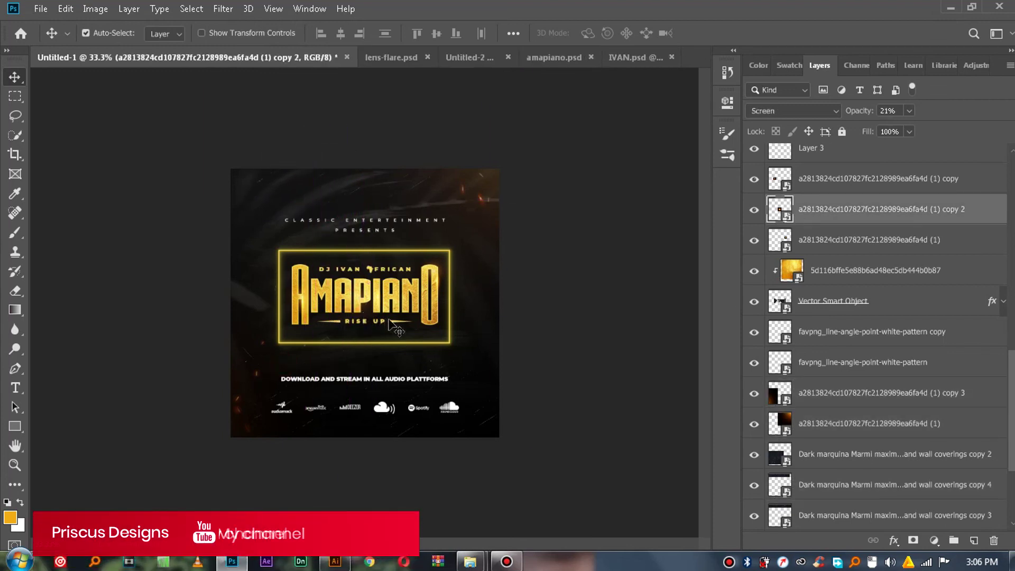
scroll(400, 326, "up", 1)
double_click(898, 270)
left_click(867, 300)
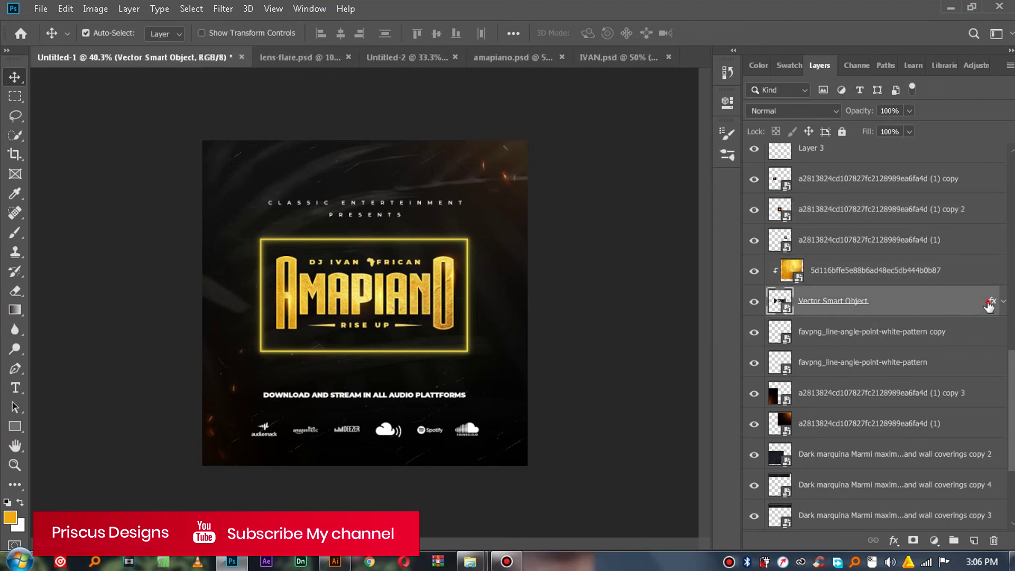
double_click(988, 304)
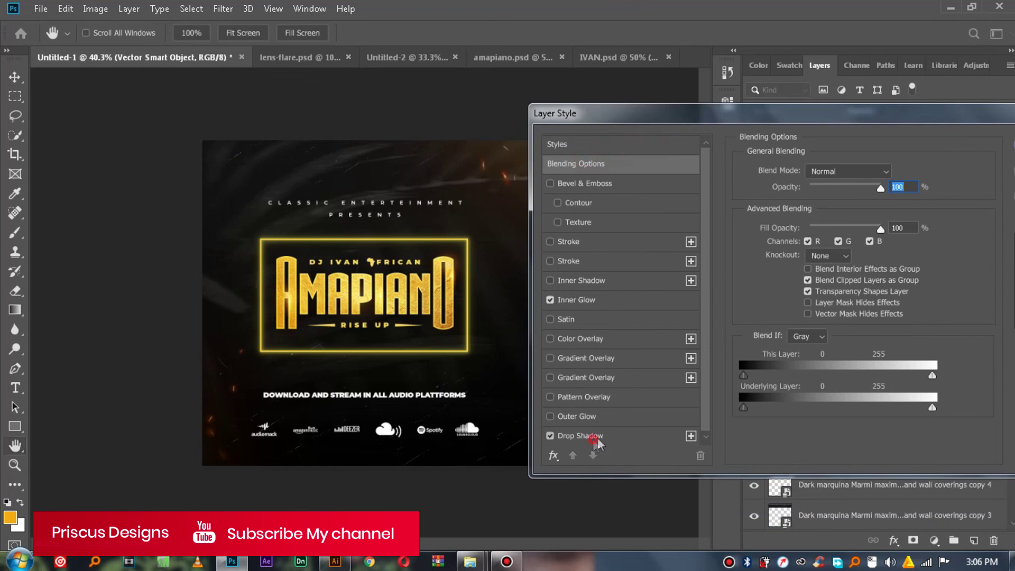
left_click(595, 437)
left_click_drag(837, 192, 853, 190)
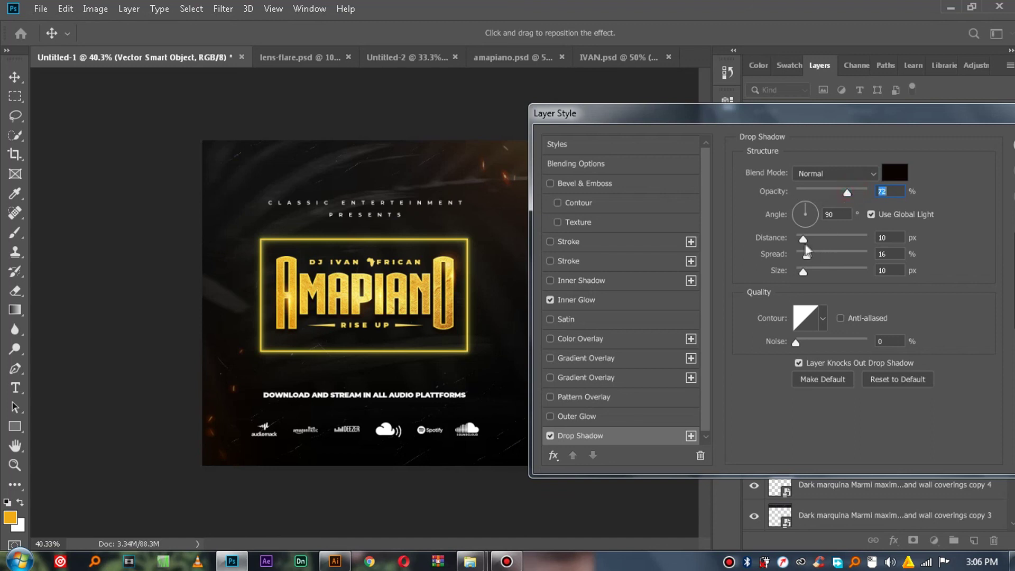
left_click(841, 192)
left_click_drag(846, 120, 724, 132)
left_click(925, 164)
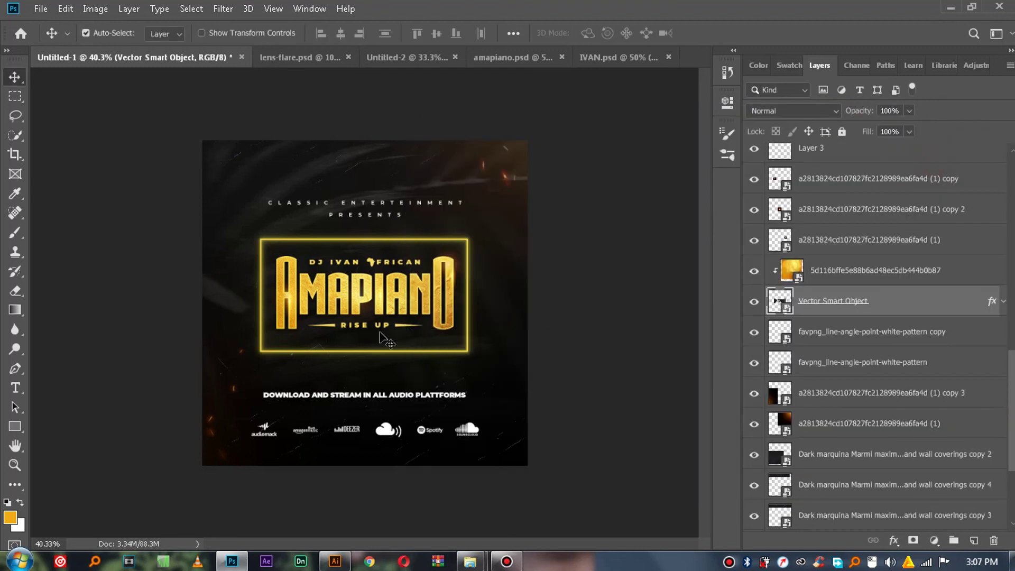
Add a black drop shadow at about 78% opacity to the RISE UP text layer
left_click(389, 338)
scroll(872, 264, "up", 5)
left_click(861, 159)
right_click(877, 159)
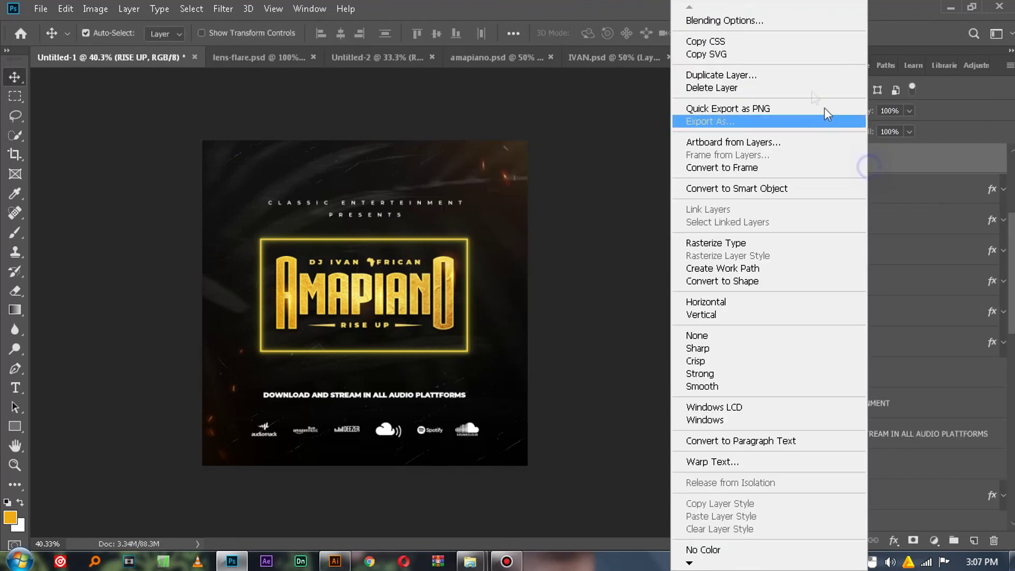
left_click(708, 20)
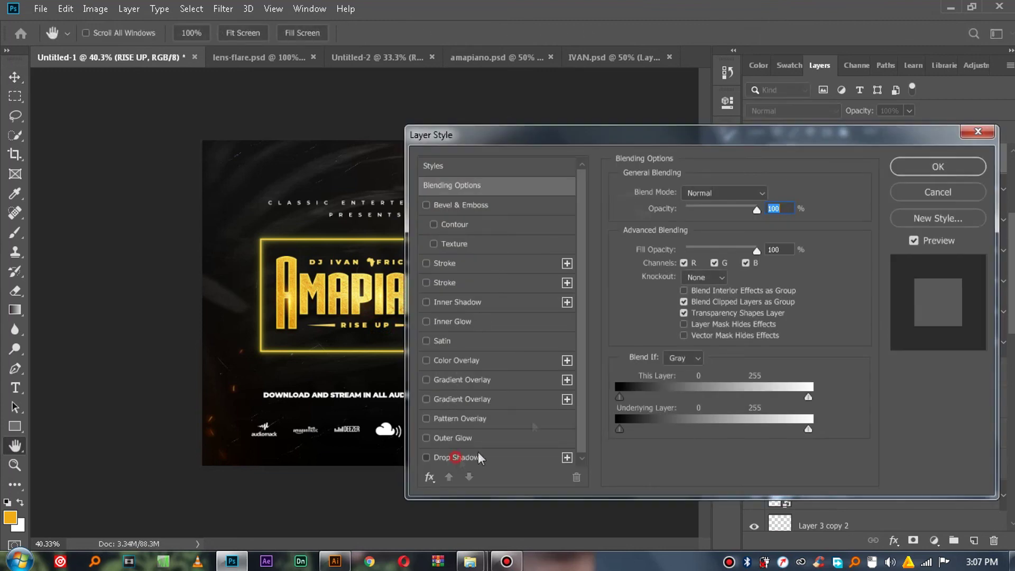
left_click(477, 456)
left_click_drag(723, 212, 730, 211)
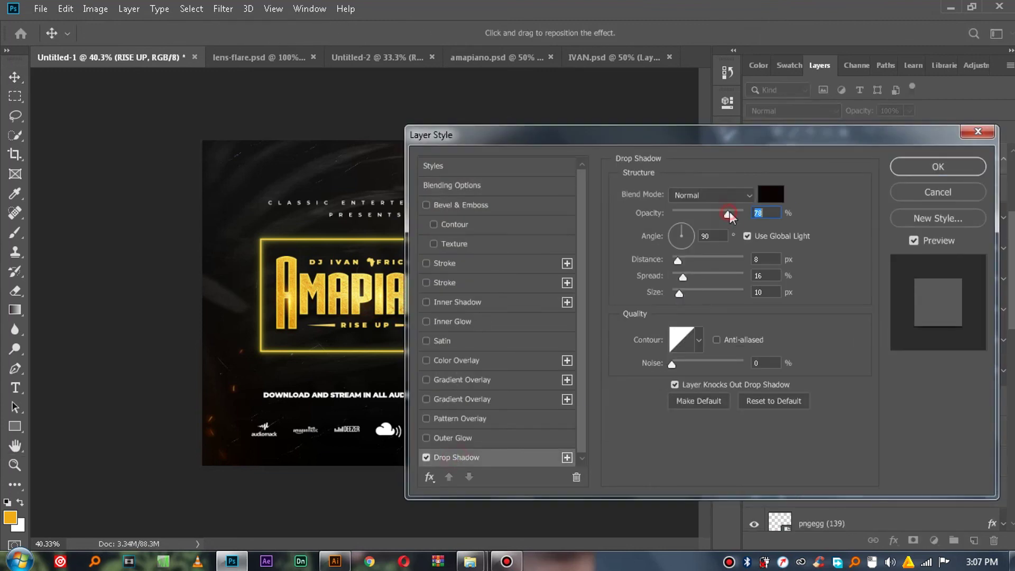
left_click(901, 172)
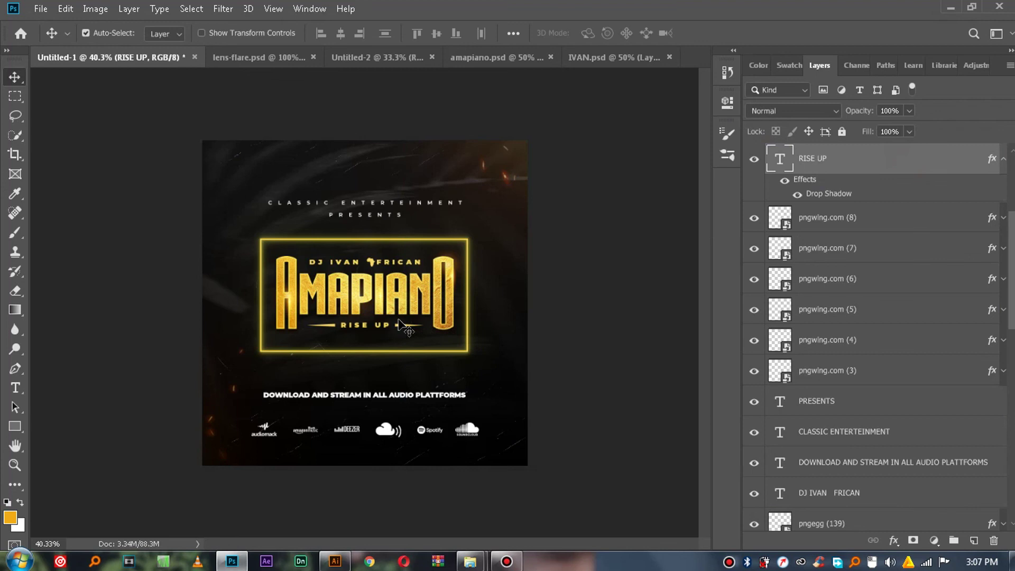
Add a black drop shadow at 40% opacity to the artist-name text layer above the AMAPIANO title
left_click(393, 263)
right_click(874, 497)
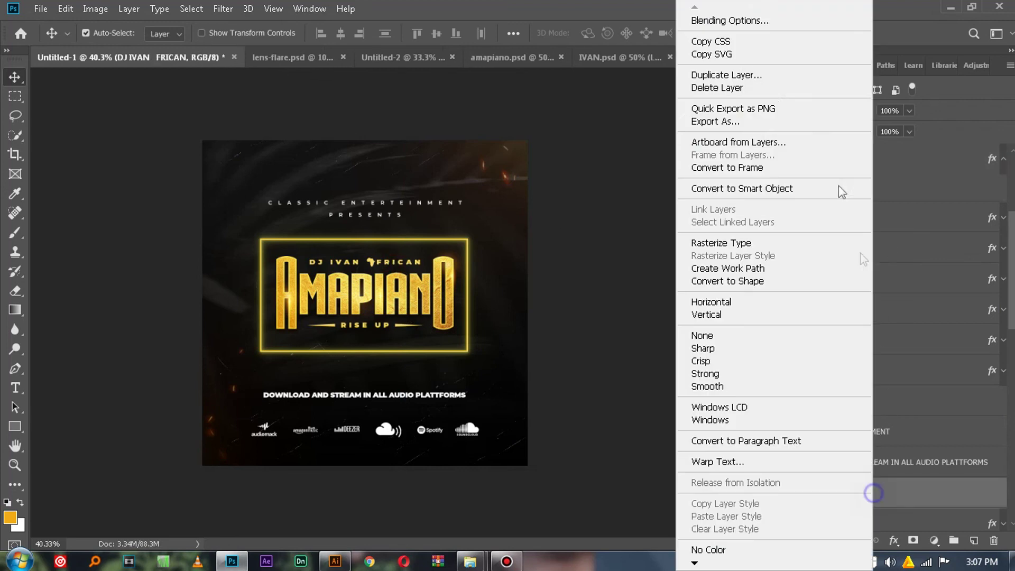
left_click(591, 185)
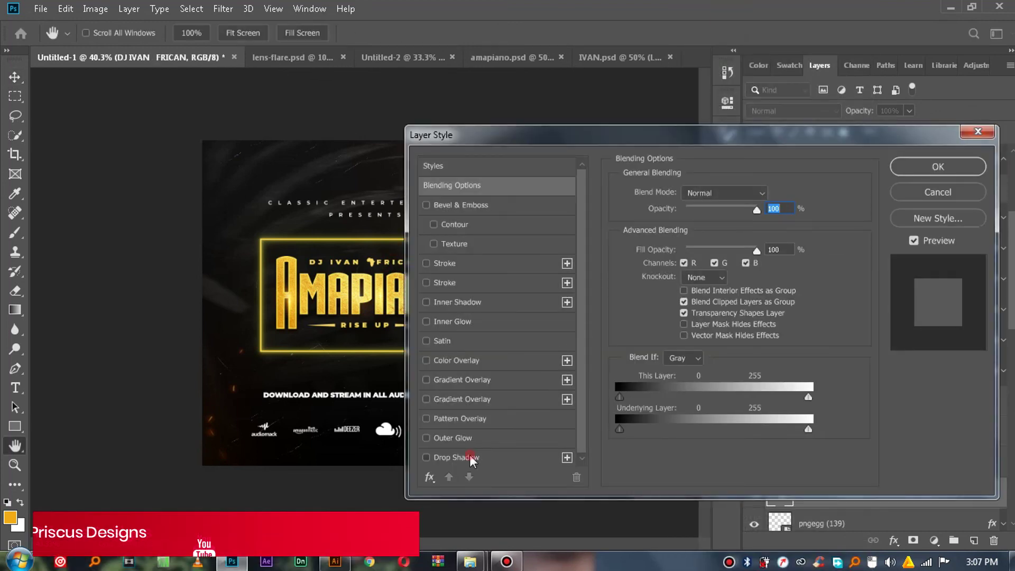
left_click(459, 457)
left_click_drag(715, 135, 865, 133)
left_click_drag(877, 213, 850, 211)
left_click_drag(854, 144, 742, 169)
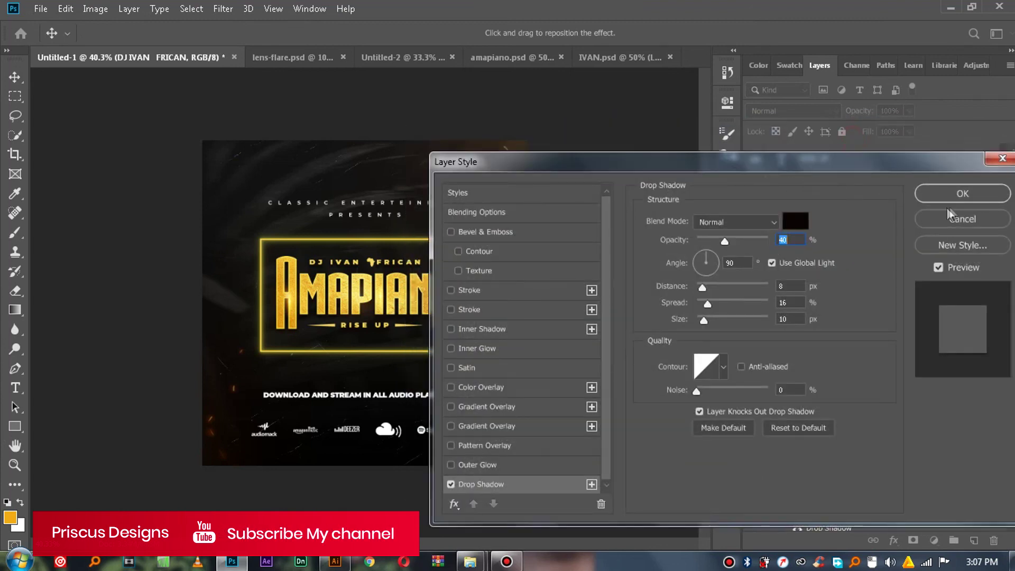
left_click(949, 196)
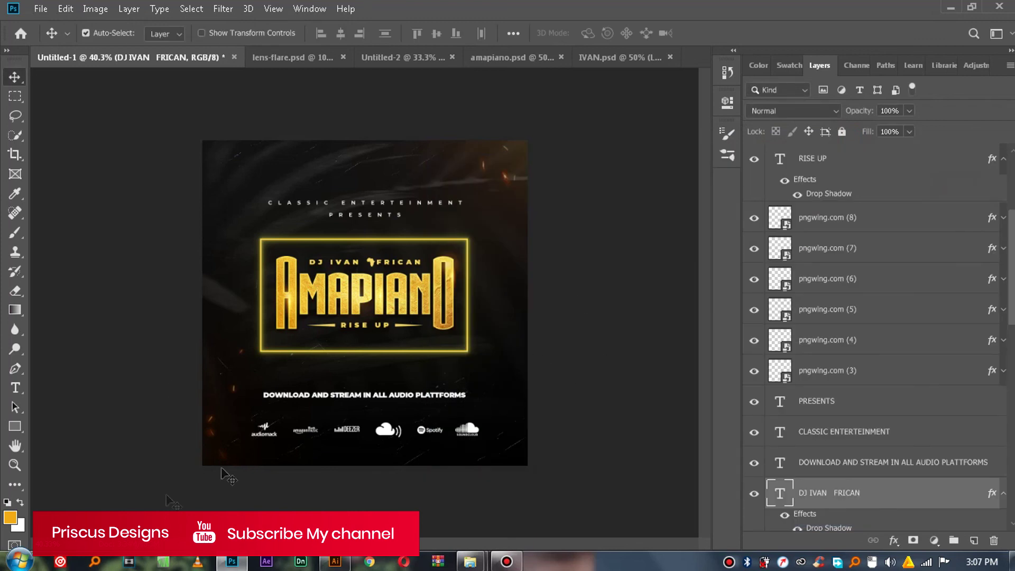
Examine the overall cover composition at a reduced zoom of 33.3%
left_click(221, 427)
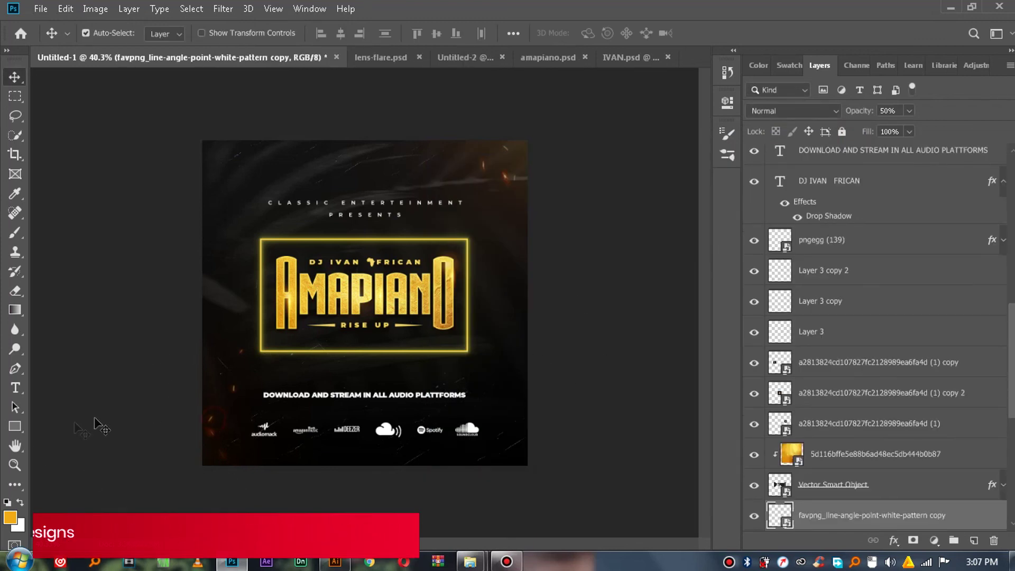
key("z")
key("alt")
left_click(317, 242, "alt")
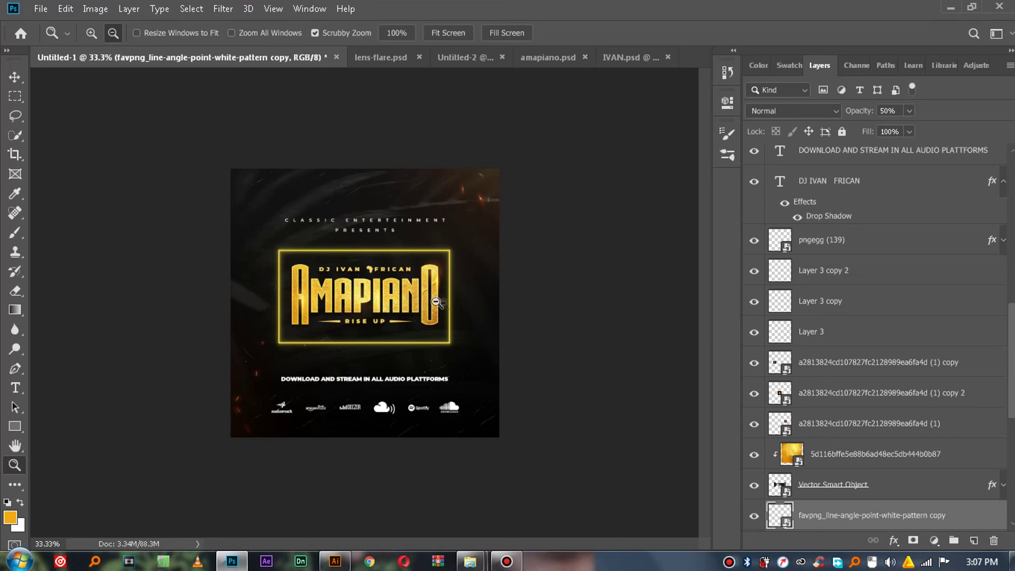
left_click(91, 32)
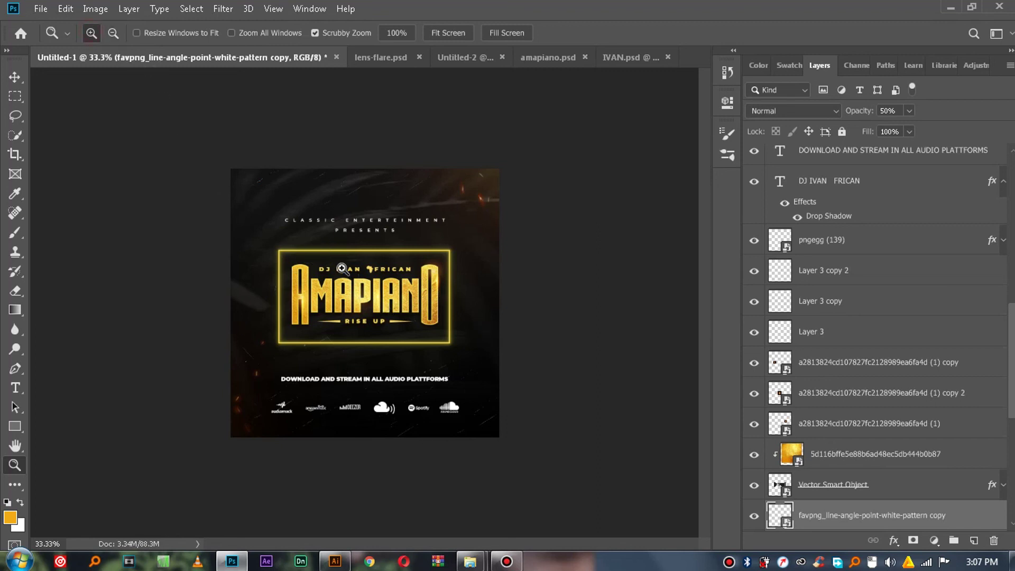
left_click(342, 268)
left_click(113, 33)
left_click(394, 274)
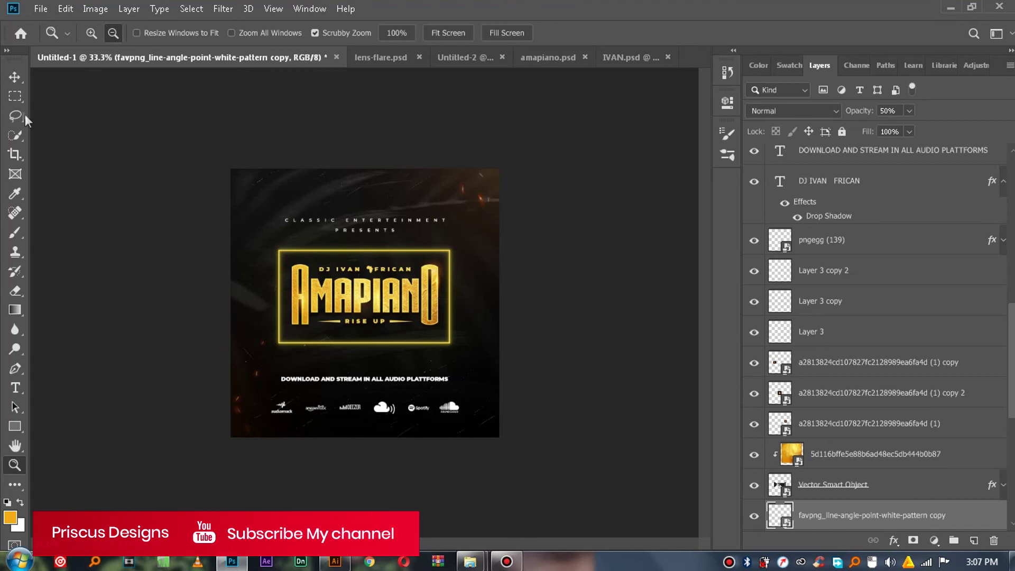
Review the full layer stack from the gold frame's rectangle layers to the Background, collapsing the RISE UP layer's effects
left_click(15, 77)
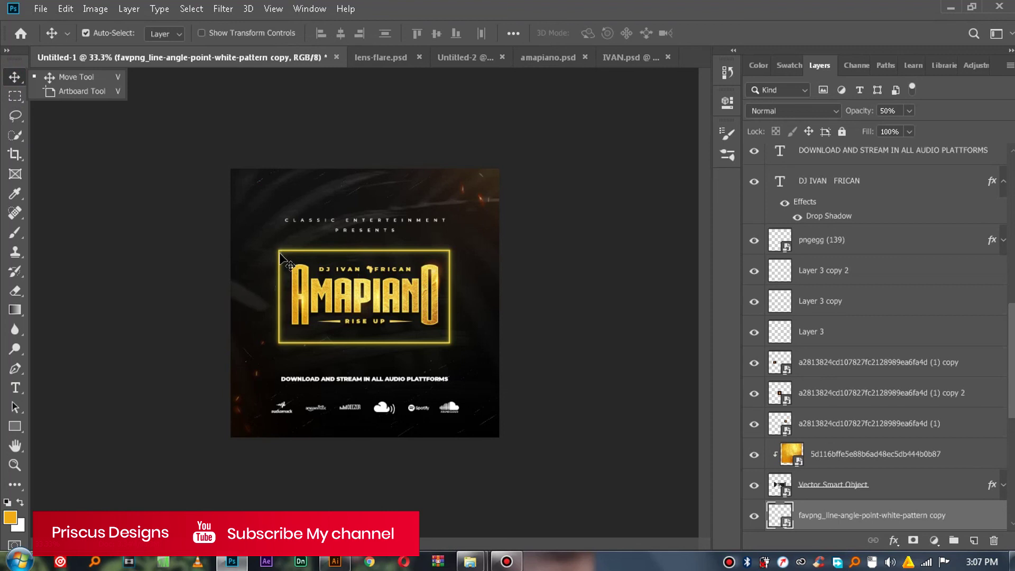
left_click(278, 257)
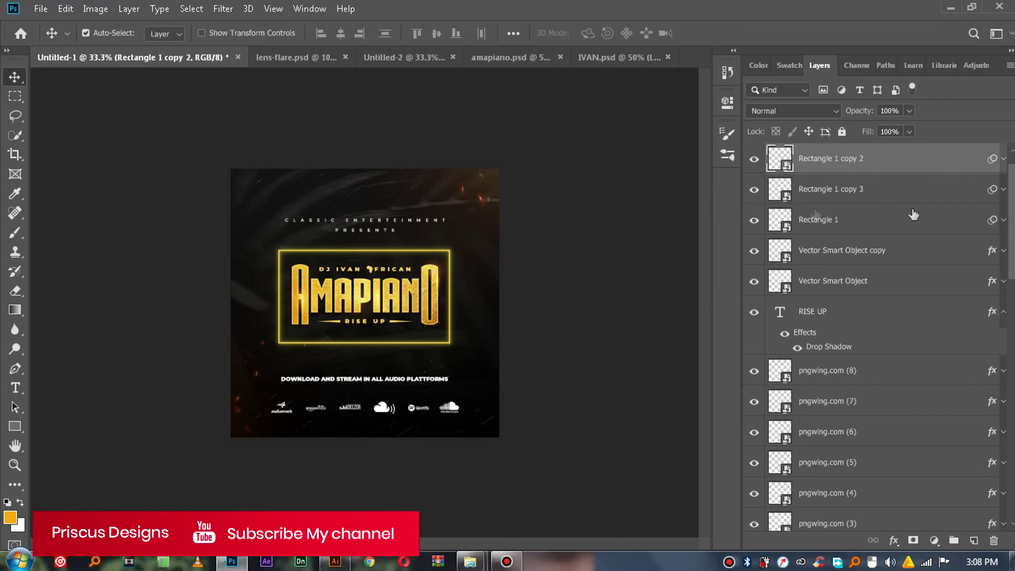
left_click(861, 315)
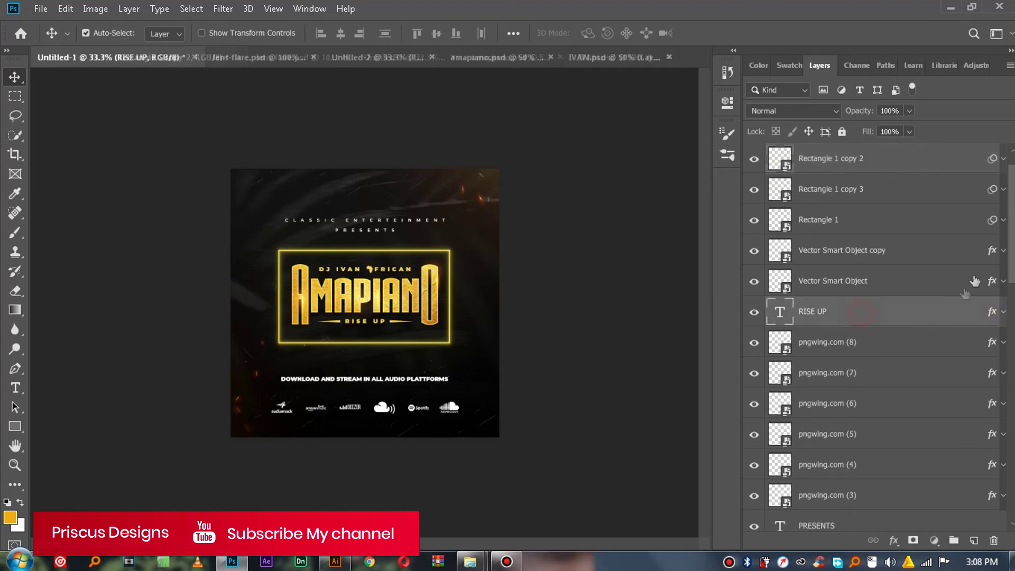
scroll(1007, 211, "down", 10)
scroll(877, 338, "down", 5)
left_click(987, 510)
scroll(903, 364, "up", 10)
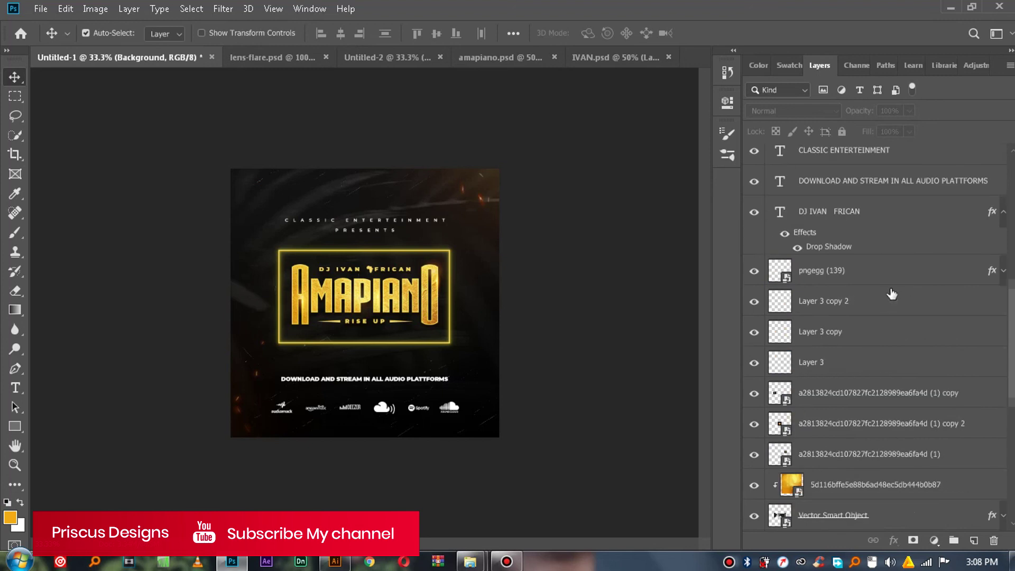
scroll(891, 285, "up", 10)
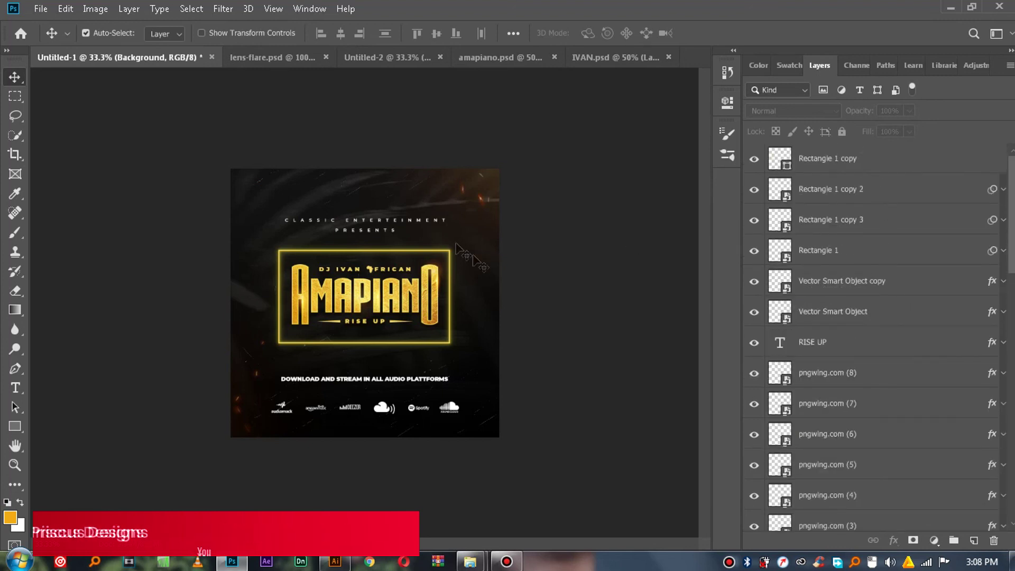